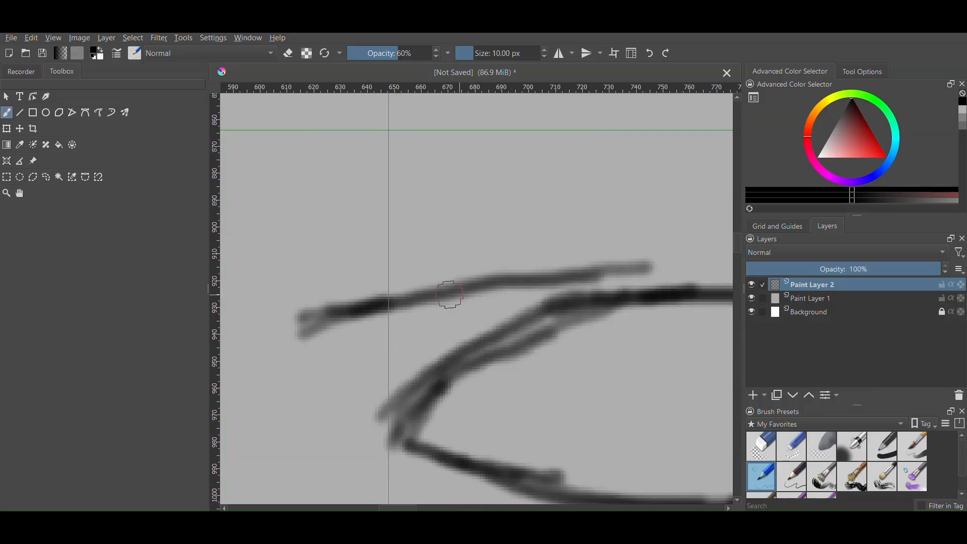
Extend and darken the upper lid line over the first eye, carrying it down to the right corner near x 910
{"action": "left_click_drag", "start_coordinate": [448, 295], "coordinate": [711, 263]}
{"action": "left_click_drag", "start_coordinate": [474, 292], "coordinate": [615, 285]}
{"action": "scroll", "coordinate": [466, 306], "scroll_direction": "up", "scroll_amount": 4}
{"action": "mouse_move", "coordinate": [395, 299]}
{"action": "left_mouse_down"}
{"action": "mouse_move", "coordinate": [451, 363]}
{"action": "mouse_move", "coordinate": [670, 382]}
{"action": "left_mouse_up"}
{"action": "scroll", "coordinate": [379, 297], "scroll_direction": "down", "scroll_amount": 3}
{"action": "scroll", "coordinate": [401, 281], "scroll_direction": "down", "scroll_amount": 2}
Sketch the left half of the eyelid crease arching above the first eye, thinning rough strokes with the eraser
{"action": "scroll", "coordinate": [453, 247], "scroll_direction": "up", "scroll_amount": 3}
{"action": "left_click_drag", "start_coordinate": [283, 372], "coordinate": [337, 320]}
{"action": "mouse_move", "coordinate": [269, 372]}
{"action": "left_mouse_down"}
{"action": "mouse_move", "coordinate": [334, 290]}
{"action": "mouse_move", "coordinate": [456, 271]}
{"action": "left_mouse_up"}
{"action": "left_click_drag", "start_coordinate": [348, 293], "coordinate": [555, 245]}
{"action": "key", "text": "e"}
{"action": "mouse_move", "coordinate": [437, 282]}
{"action": "left_mouse_down"}
{"action": "mouse_move", "coordinate": [403, 289]}
{"action": "mouse_move", "coordinate": [481, 244]}
{"action": "left_mouse_up"}
{"action": "scroll", "coordinate": [398, 262], "scroll_direction": "down", "scroll_amount": 2}
{"action": "scroll", "coordinate": [594, 284], "scroll_direction": "up", "scroll_amount": 2}
Continue the first eye's crease over its peak down to about x 880, erasing stray marks around the arc
{"action": "mouse_move", "coordinate": [619, 272]}
{"action": "left_mouse_down"}
{"action": "mouse_move", "coordinate": [579, 250]}
{"action": "mouse_move", "coordinate": [277, 223]}
{"action": "left_mouse_up"}
{"action": "key", "text": "e"}
{"action": "mouse_move", "coordinate": [322, 223]}
{"action": "left_mouse_down"}
{"action": "mouse_move", "coordinate": [303, 225]}
{"action": "mouse_move", "coordinate": [420, 198]}
{"action": "mouse_move", "coordinate": [564, 240]}
{"action": "left_mouse_up"}
{"action": "key", "text": "e"}
{"action": "key", "text": "e"}
{"action": "key", "text": "e"}
{"action": "left_click_drag", "start_coordinate": [393, 215], "coordinate": [498, 225]}
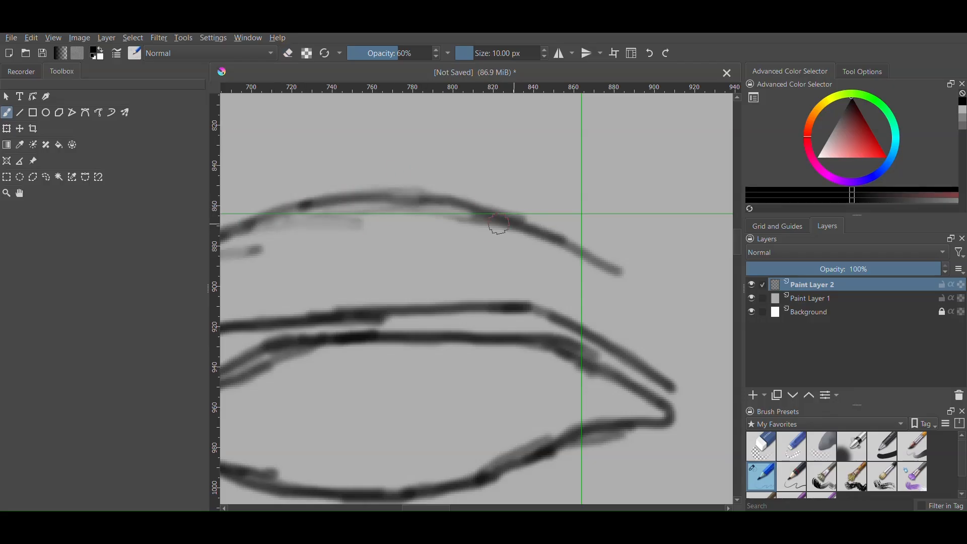
{"action": "scroll", "coordinate": [504, 252], "scroll_direction": "down", "scroll_amount": 2}
{"action": "scroll", "coordinate": [437, 222], "scroll_direction": "up", "scroll_amount": 2}
{"action": "mouse_move", "coordinate": [438, 225]}
{"action": "left_mouse_down"}
{"action": "mouse_move", "coordinate": [434, 237]}
{"action": "mouse_move", "coordinate": [622, 257]}
{"action": "left_mouse_up"}
{"action": "scroll", "coordinate": [468, 261], "scroll_direction": "down", "scroll_amount": 4}
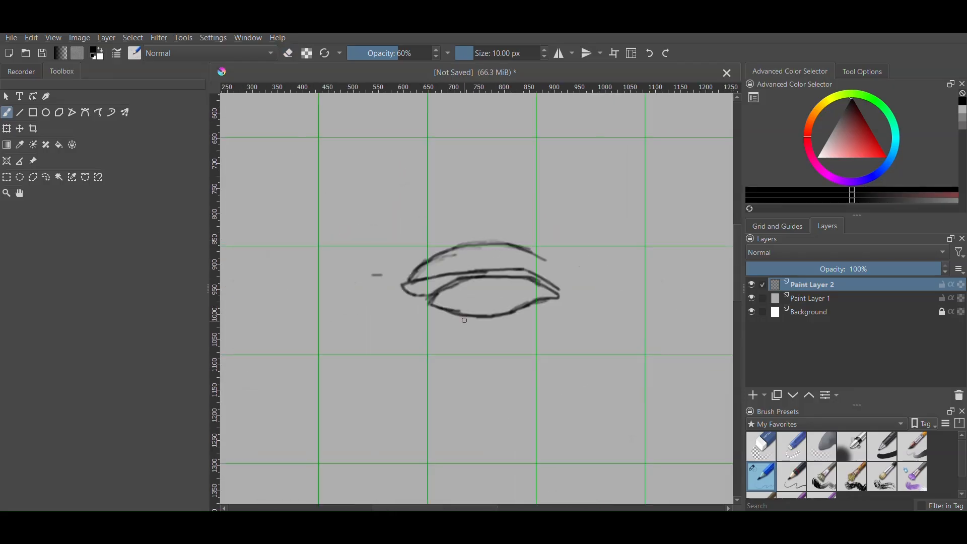
Refine the first eye's lower lid by erasing the rough edge and redrawing it as one smooth curve
{"action": "scroll", "coordinate": [443, 309], "scroll_direction": "up", "scroll_amount": 4}
{"action": "key", "text": "e"}
{"action": "mouse_move", "coordinate": [353, 261]}
{"action": "left_mouse_down"}
{"action": "mouse_move", "coordinate": [580, 365]}
{"action": "mouse_move", "coordinate": [390, 265]}
{"action": "left_mouse_up"}
{"action": "key", "text": "e"}
{"action": "mouse_move", "coordinate": [469, 208]}
{"action": "left_mouse_down"}
{"action": "mouse_move", "coordinate": [330, 282]}
{"action": "mouse_move", "coordinate": [522, 354]}
{"action": "mouse_move", "coordinate": [659, 348]}
{"action": "left_mouse_up"}
{"action": "key", "text": "e"}
{"action": "left_click_drag", "start_coordinate": [599, 368], "coordinate": [484, 356]}
{"action": "key", "text": "e"}
{"action": "key", "text": "e"}
{"action": "scroll", "coordinate": [438, 390], "scroll_direction": "up", "scroll_amount": 2}
{"action": "left_click_drag", "start_coordinate": [438, 389], "coordinate": [597, 305]}
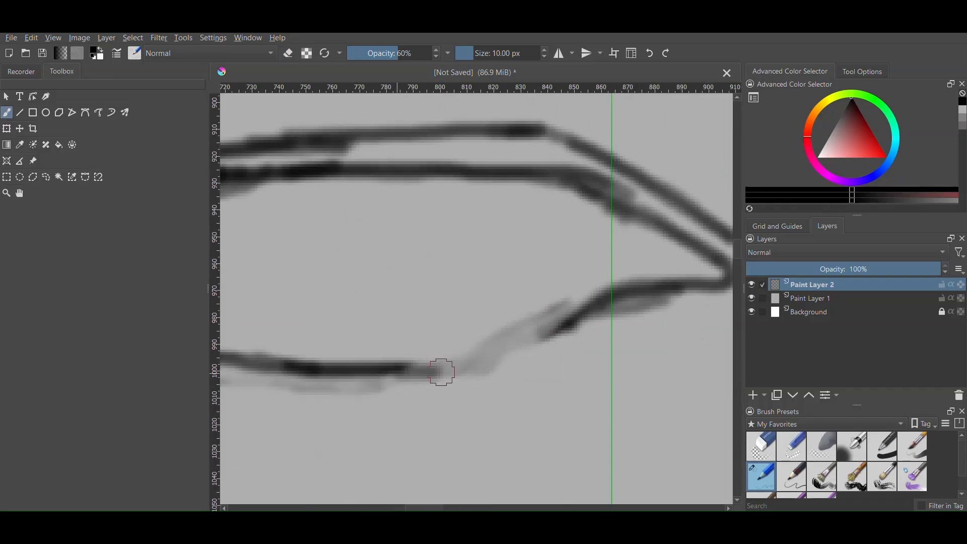
{"action": "key", "text": "e"}
Draw the first eye's iris as a rounded outline between the upper and lower lids, darkening both side curves
{"action": "scroll", "coordinate": [554, 371], "scroll_direction": "down", "scroll_amount": 4}
{"action": "mouse_move", "coordinate": [440, 372]}
{"action": "left_mouse_down"}
{"action": "mouse_move", "coordinate": [514, 342]}
{"action": "mouse_move", "coordinate": [566, 475]}
{"action": "left_mouse_up"}
{"action": "scroll", "coordinate": [556, 347], "scroll_direction": "up", "scroll_amount": 4}
{"action": "left_click_drag", "start_coordinate": [613, 292], "coordinate": [559, 476]}
{"action": "scroll", "coordinate": [579, 312], "scroll_direction": "down", "scroll_amount": 6}
{"action": "scroll", "coordinate": [536, 322], "scroll_direction": "up", "scroll_amount": 6}
{"action": "left_click_drag", "start_coordinate": [479, 211], "coordinate": [607, 385]}
{"action": "mouse_move", "coordinate": [480, 214]}
{"action": "left_mouse_down"}
{"action": "mouse_move", "coordinate": [490, 314]}
{"action": "mouse_move", "coordinate": [594, 384]}
{"action": "left_mouse_up"}
{"action": "scroll", "coordinate": [597, 353], "scroll_direction": "down", "scroll_amount": 6}
{"action": "scroll", "coordinate": [627, 352], "scroll_direction": "up", "scroll_amount": 5}
{"action": "left_click_drag", "start_coordinate": [579, 222], "coordinate": [544, 319]}
{"action": "scroll", "coordinate": [415, 252], "scroll_direction": "down", "scroll_amount": 6}
Draw the curved fold below the first eye, using 39% brush opacity for its lighter right part
{"action": "left_click_drag", "start_coordinate": [390, 268], "coordinate": [413, 278]}
{"action": "scroll", "coordinate": [409, 274], "scroll_direction": "up", "scroll_amount": 5}
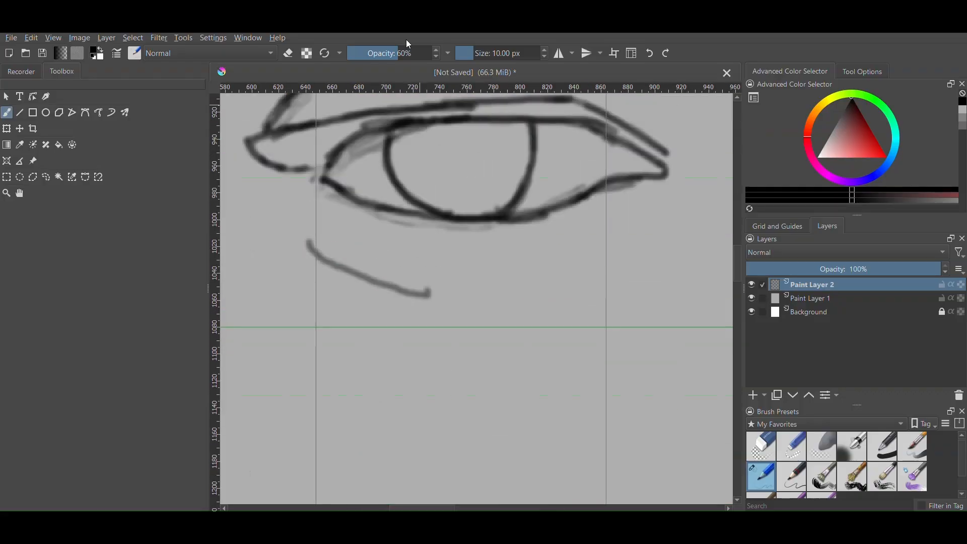
{"action": "left_click_drag", "start_coordinate": [489, 298], "coordinate": [442, 305]}
{"action": "scroll", "coordinate": [245, 250], "scroll_direction": "up", "scroll_amount": 2}
{"action": "left_click_drag", "start_coordinate": [637, 362], "coordinate": [317, 218]}
{"action": "scroll", "coordinate": [320, 237], "scroll_direction": "down", "scroll_amount": 7}
{"action": "scroll", "coordinate": [352, 219], "scroll_direction": "up", "scroll_amount": 7}
Add a small rectangular highlight near the top of the first eye's iris
{"action": "mouse_move", "coordinate": [346, 252]}
{"action": "left_mouse_down"}
{"action": "mouse_move", "coordinate": [454, 214]}
{"action": "mouse_move", "coordinate": [455, 223]}
{"action": "left_mouse_up"}
{"action": "scroll", "coordinate": [455, 223], "scroll_direction": "down", "scroll_amount": 5}
{"action": "scroll", "coordinate": [456, 222], "scroll_direction": "up", "scroll_amount": 5}
{"action": "scroll", "coordinate": [402, 227], "scroll_direction": "down", "scroll_amount": 8}
{"action": "scroll", "coordinate": [532, 247], "scroll_direction": "down", "scroll_amount": 2}
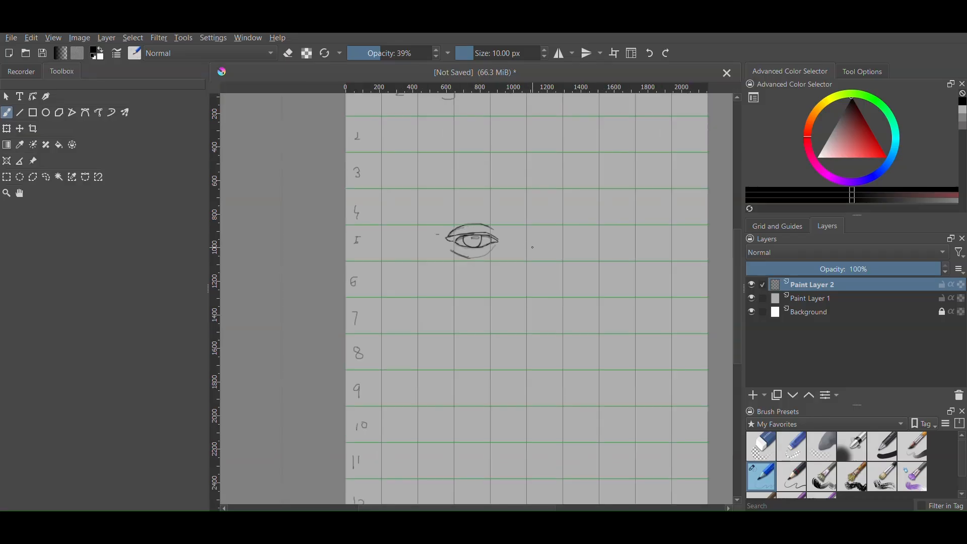
Sketch the tapered left end of the eyebrow above the first eye, starting the top edge near y 700 and the bottom near y 750
{"action": "scroll", "coordinate": [532, 248], "scroll_direction": "up", "scroll_amount": 7}
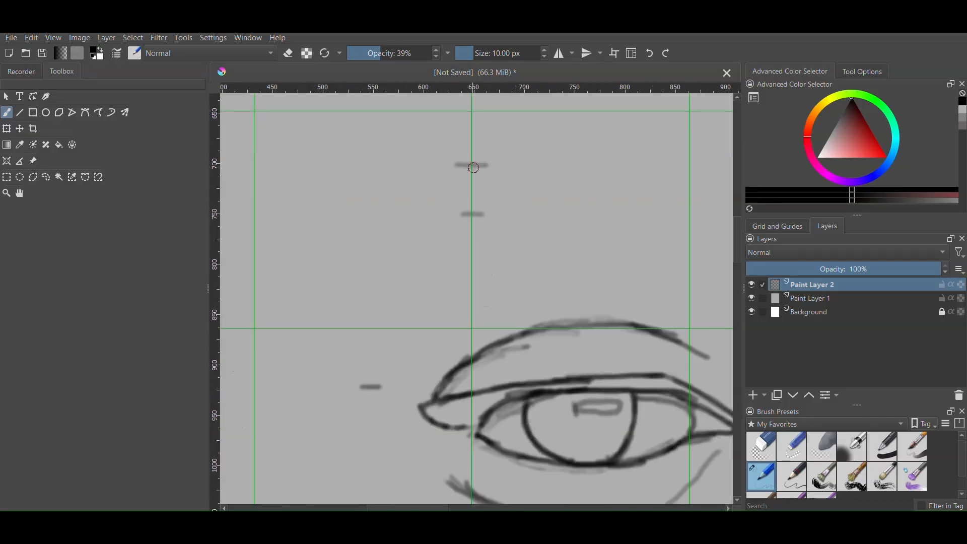
{"action": "left_click_drag", "start_coordinate": [413, 185], "coordinate": [367, 238]}
{"action": "left_click_drag", "start_coordinate": [359, 231], "coordinate": [417, 216]}
{"action": "scroll", "coordinate": [421, 221], "scroll_direction": "up", "scroll_amount": 2}
{"action": "left_click_drag", "start_coordinate": [410, 215], "coordinate": [520, 209]}
{"action": "left_click_drag", "start_coordinate": [500, 123], "coordinate": [352, 222]}
{"action": "left_click_drag", "start_coordinate": [335, 241], "coordinate": [548, 214]}
{"action": "scroll", "coordinate": [443, 203], "scroll_direction": "down", "scroll_amount": 1}
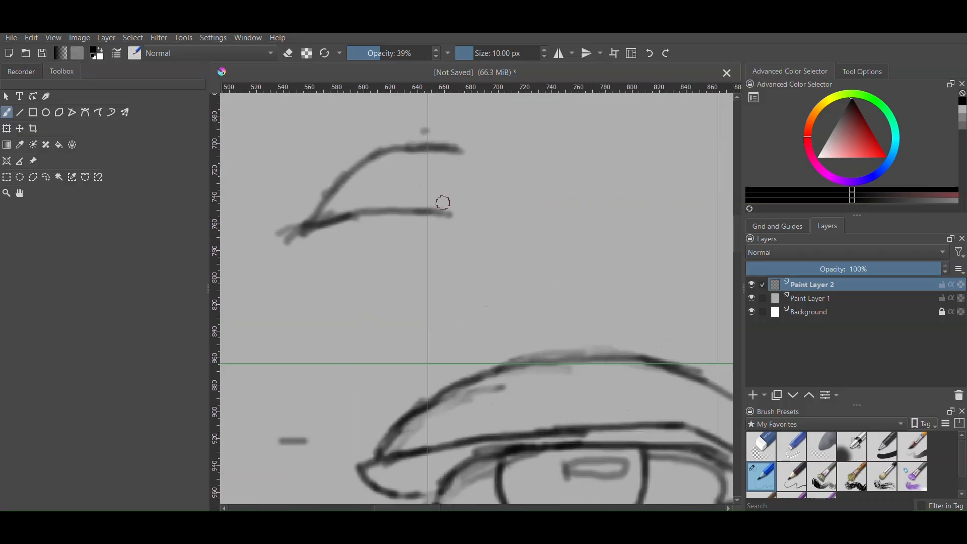
Extend both eyebrow edges to the right and close the outline with a rounded end near x 890
{"action": "left_click_drag", "start_coordinate": [386, 206], "coordinate": [725, 219]}
{"action": "left_click_drag", "start_coordinate": [423, 143], "coordinate": [682, 145]}
{"action": "scroll", "coordinate": [526, 142], "scroll_direction": "up", "scroll_amount": 2}
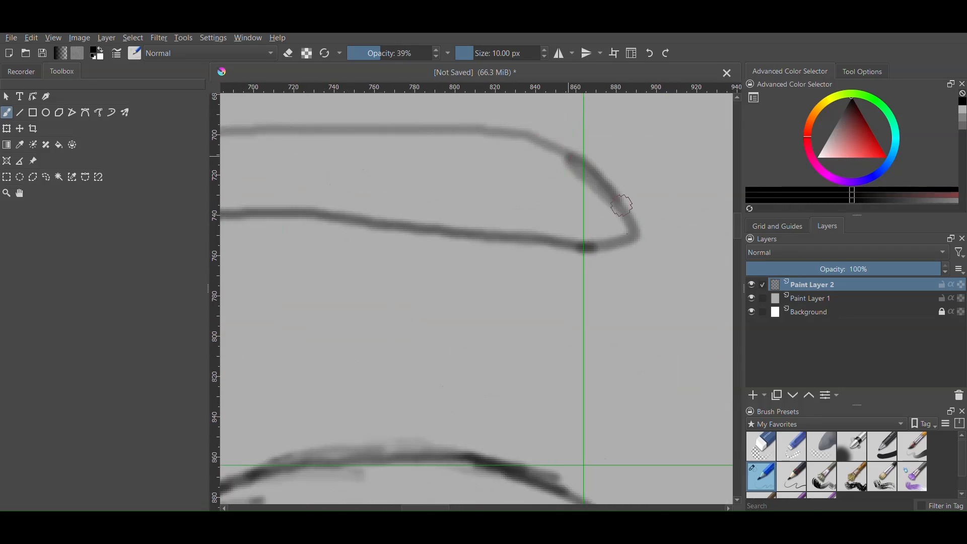
{"action": "left_click_drag", "start_coordinate": [622, 206], "coordinate": [636, 233]}
{"action": "left_click_drag", "start_coordinate": [323, 237], "coordinate": [613, 264]}
{"action": "left_click_drag", "start_coordinate": [599, 202], "coordinate": [436, 233]}
{"action": "left_click_drag", "start_coordinate": [509, 185], "coordinate": [717, 226]}
{"action": "scroll", "coordinate": [506, 202], "scroll_direction": "down", "scroll_amount": 7}
{"action": "scroll", "coordinate": [552, 237], "scroll_direction": "up", "scroll_amount": 2}
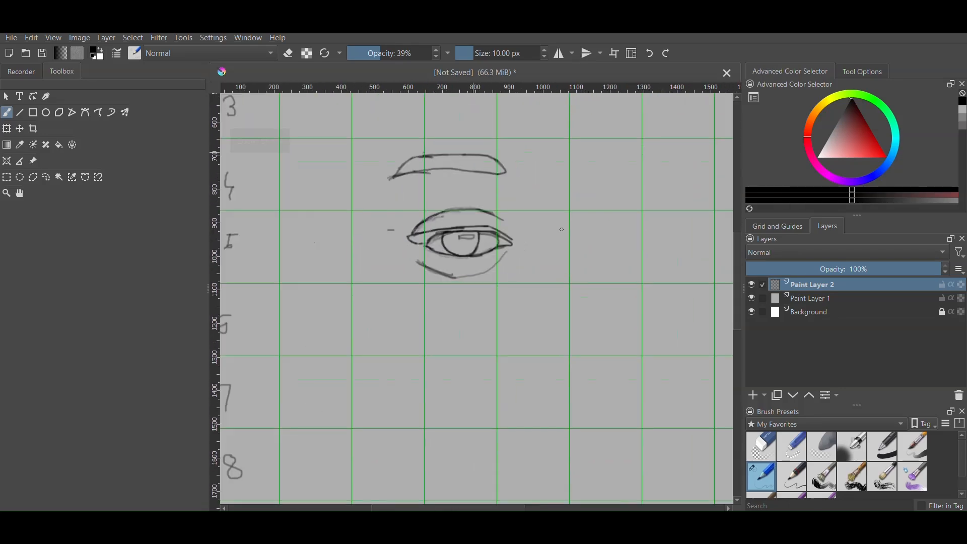
Place small reference marks for the second eye in grid row 5, near x 1300 and x 1380
{"action": "scroll", "coordinate": [539, 231], "scroll_direction": "down", "scroll_amount": 3}
{"action": "scroll", "coordinate": [575, 236], "scroll_direction": "up", "scroll_amount": 6}
{"action": "left_click_drag", "start_coordinate": [568, 230], "coordinate": [578, 234]}
{"action": "scroll", "coordinate": [556, 242], "scroll_direction": "down", "scroll_amount": 1}
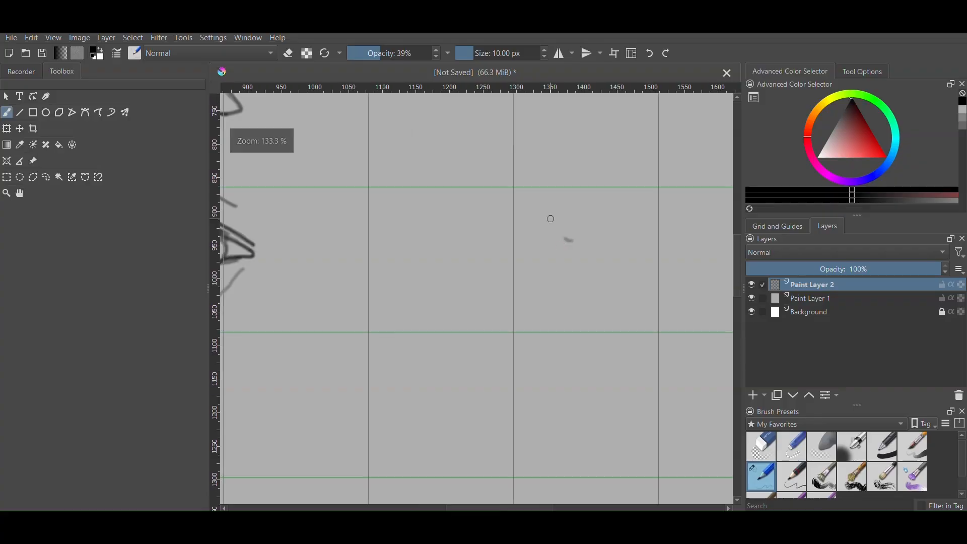
{"action": "scroll", "coordinate": [540, 214], "scroll_direction": "up", "scroll_amount": 3}
{"action": "left_click_drag", "start_coordinate": [464, 213], "coordinate": [468, 214]}
{"action": "scroll", "coordinate": [468, 270], "scroll_direction": "down", "scroll_amount": 5}
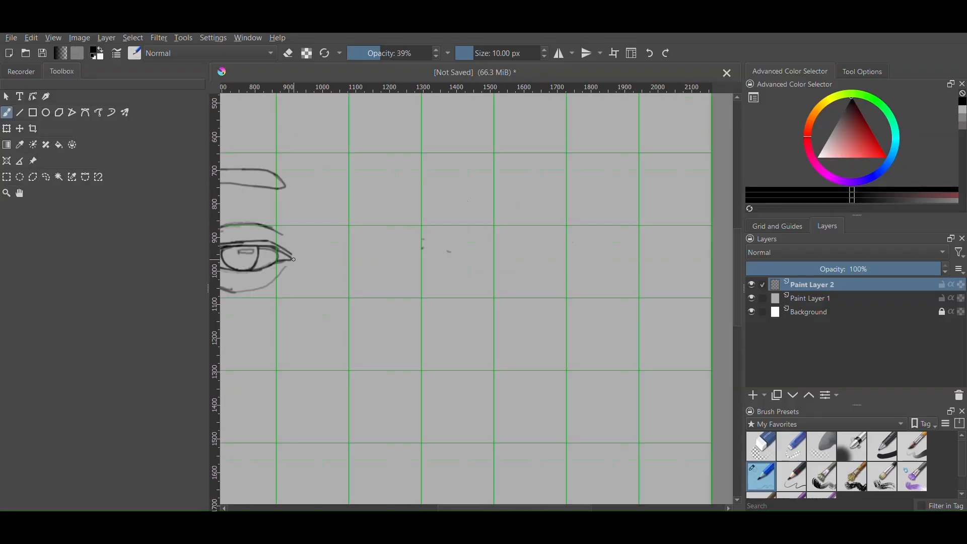
Draw a horizontal alignment line from the first eye's right corner to about x 1300 and add a placement mark
{"action": "left_click_drag", "start_coordinate": [288, 259], "coordinate": [420, 259]}
{"action": "scroll", "coordinate": [421, 253], "scroll_direction": "up", "scroll_amount": 4}
{"action": "scroll", "coordinate": [424, 229], "scroll_direction": "up", "scroll_amount": 1}
{"action": "left_click_drag", "start_coordinate": [446, 220], "coordinate": [430, 224]}
{"action": "scroll", "coordinate": [393, 241], "scroll_direction": "down", "scroll_amount": 2}
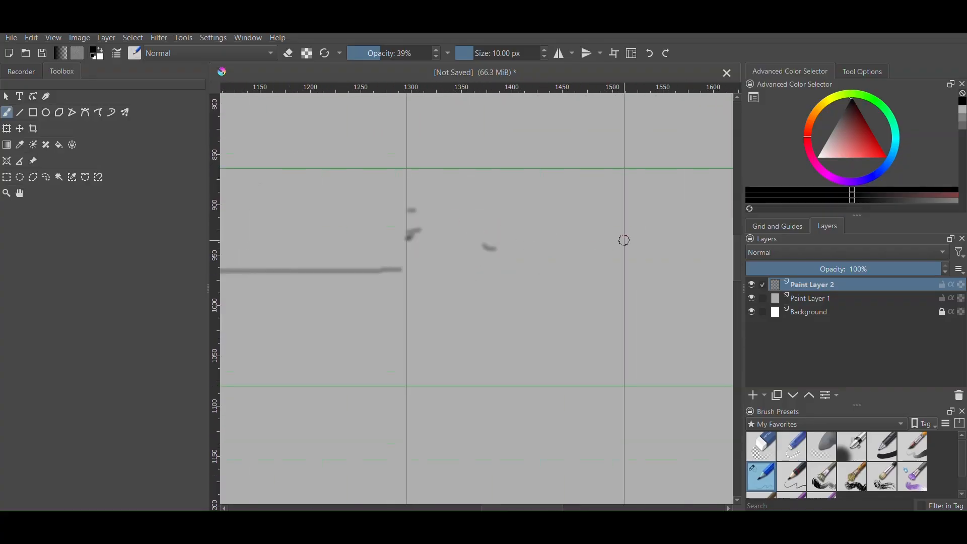
Sketch the second eye's upper and lower lid curves between the vertical guides near x 1300 and x 1510
{"action": "scroll", "coordinate": [382, 209], "scroll_direction": "up", "scroll_amount": 2}
{"action": "left_click_drag", "start_coordinate": [437, 261], "coordinate": [661, 244]}
{"action": "scroll", "coordinate": [711, 235], "scroll_direction": "down", "scroll_amount": 1}
{"action": "scroll", "coordinate": [322, 302], "scroll_direction": "down", "scroll_amount": 2}
{"action": "scroll", "coordinate": [549, 245], "scroll_direction": "up", "scroll_amount": 2}
{"action": "mouse_move", "coordinate": [299, 309]}
{"action": "left_mouse_down"}
{"action": "mouse_move", "coordinate": [515, 291]}
{"action": "mouse_move", "coordinate": [551, 301]}
{"action": "left_mouse_up"}
{"action": "scroll", "coordinate": [568, 292], "scroll_direction": "down", "scroll_amount": 3}
{"action": "scroll", "coordinate": [468, 341], "scroll_direction": "up", "scroll_amount": 2}
{"action": "scroll", "coordinate": [504, 325], "scroll_direction": "down", "scroll_amount": 2}
{"action": "scroll", "coordinate": [655, 302], "scroll_direction": "up", "scroll_amount": 2}
{"action": "mouse_move", "coordinate": [680, 290]}
{"action": "left_mouse_down"}
{"action": "mouse_move", "coordinate": [642, 316]}
{"action": "mouse_move", "coordinate": [477, 322]}
{"action": "mouse_move", "coordinate": [528, 330]}
{"action": "mouse_move", "coordinate": [652, 305]}
{"action": "mouse_move", "coordinate": [615, 319]}
{"action": "mouse_move", "coordinate": [463, 314]}
{"action": "left_mouse_up"}
{"action": "scroll", "coordinate": [470, 305], "scroll_direction": "down", "scroll_amount": 2}
{"action": "scroll", "coordinate": [439, 292], "scroll_direction": "up", "scroll_amount": 3}
Draw the pointed left corner of the second eye, bringing both lids together on the alignment line near x 1240
{"action": "left_click_drag", "start_coordinate": [538, 245], "coordinate": [397, 322]}
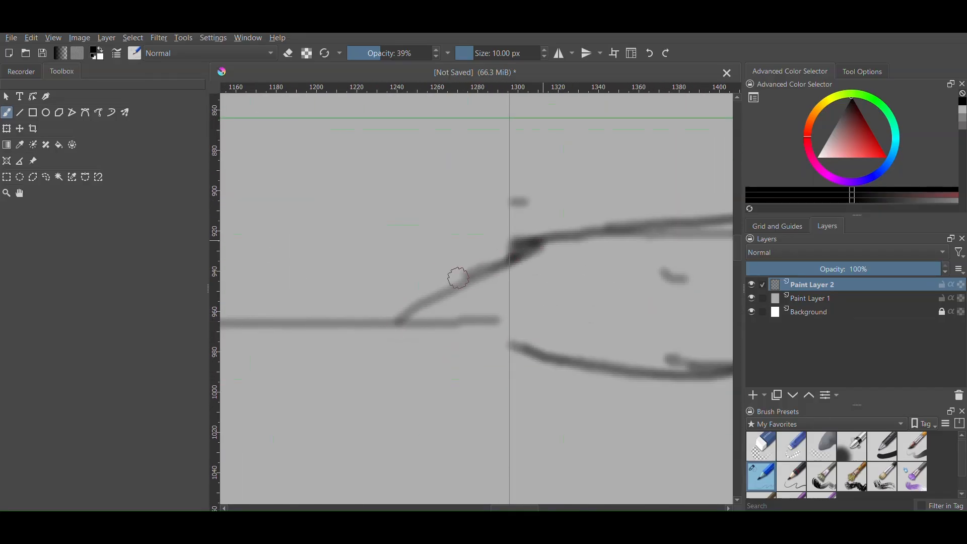
{"action": "left_click_drag", "start_coordinate": [458, 276], "coordinate": [451, 326]}
{"action": "scroll", "coordinate": [440, 325], "scroll_direction": "down", "scroll_amount": 1}
{"action": "scroll", "coordinate": [482, 322], "scroll_direction": "up", "scroll_amount": 3}
{"action": "left_click_drag", "start_coordinate": [524, 375], "coordinate": [336, 328]}
{"action": "scroll", "coordinate": [336, 328], "scroll_direction": "down", "scroll_amount": 2}
Blend the second eye's left corner into the lower lid and thin its upper edge with the eraser
{"action": "key", "text": "e"}
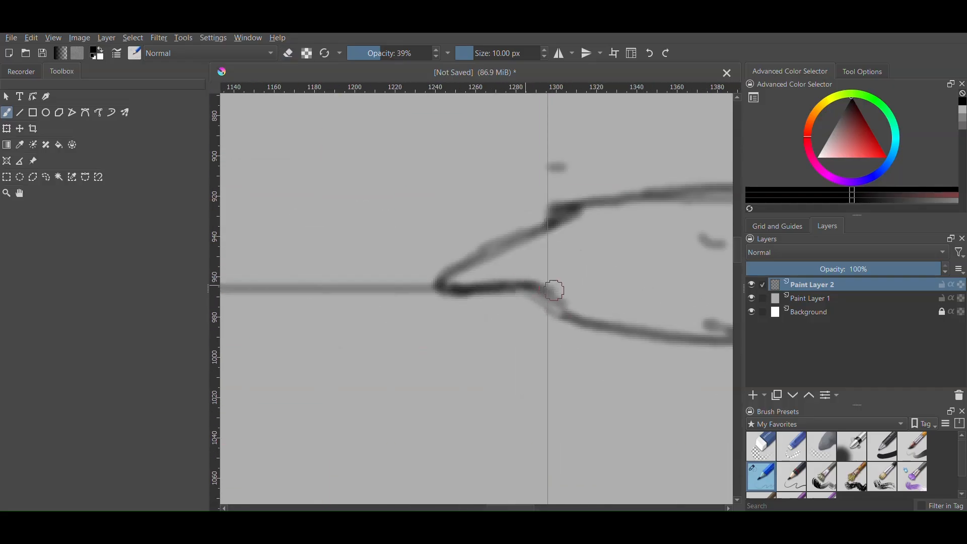
{"action": "scroll", "coordinate": [378, 277], "scroll_direction": "up", "scroll_amount": 2}
{"action": "scroll", "coordinate": [539, 270], "scroll_direction": "down", "scroll_amount": 4}
{"action": "scroll", "coordinate": [343, 267], "scroll_direction": "up", "scroll_amount": 4}
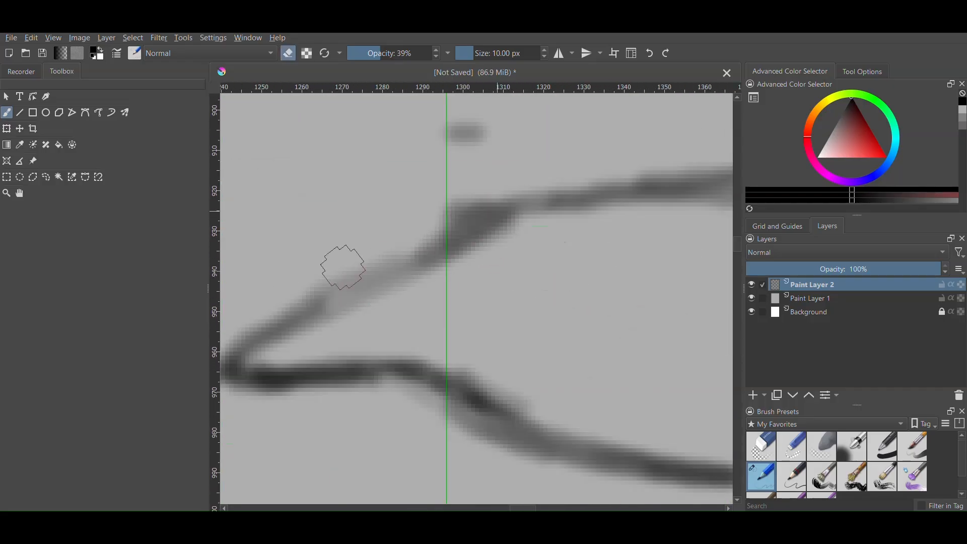
{"action": "scroll", "coordinate": [371, 296], "scroll_direction": "down", "scroll_amount": 4}
{"action": "scroll", "coordinate": [594, 347], "scroll_direction": "up", "scroll_amount": 2}
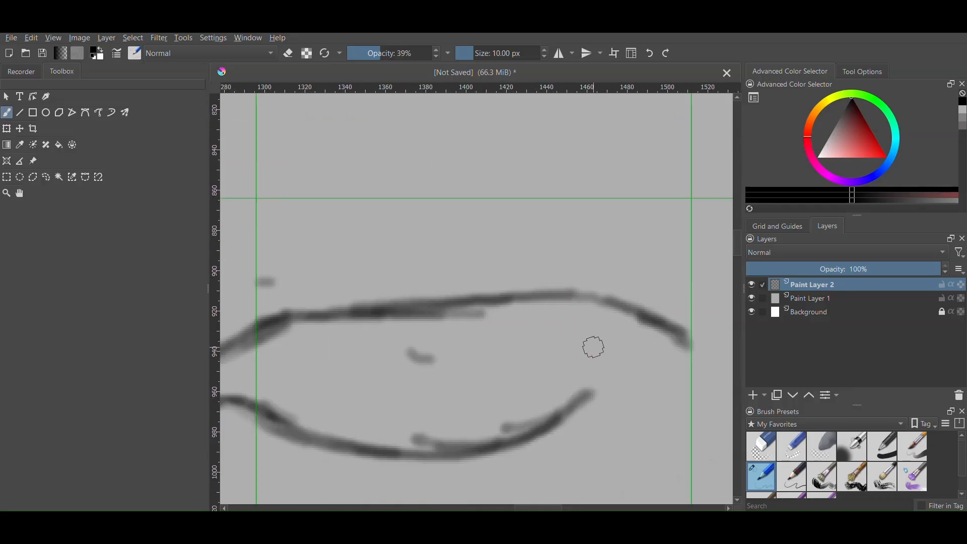
Shape the second eye's right corner, linking the rising lower lid to the end of the upper lid
{"action": "left_click_drag", "start_coordinate": [620, 413], "coordinate": [690, 332]}
{"action": "scroll", "coordinate": [660, 330], "scroll_direction": "down", "scroll_amount": 3}
{"action": "scroll", "coordinate": [485, 349], "scroll_direction": "up", "scroll_amount": 4}
{"action": "left_click_drag", "start_coordinate": [603, 273], "coordinate": [654, 348]}
{"action": "scroll", "coordinate": [620, 339], "scroll_direction": "down", "scroll_amount": 5}
{"action": "scroll", "coordinate": [682, 338], "scroll_direction": "up", "scroll_amount": 4}
Draw the rounded iris outline inside the second eye beneath the upper lid
{"action": "mouse_move", "coordinate": [670, 265]}
{"action": "left_mouse_down"}
{"action": "mouse_move", "coordinate": [640, 345]}
{"action": "mouse_move", "coordinate": [434, 336]}
{"action": "left_mouse_up"}
{"action": "left_click_drag", "start_coordinate": [483, 307], "coordinate": [591, 341]}
{"action": "scroll", "coordinate": [612, 312], "scroll_direction": "down", "scroll_amount": 5}
{"action": "scroll", "coordinate": [603, 308], "scroll_direction": "up", "scroll_amount": 6}
{"action": "left_click_drag", "start_coordinate": [618, 217], "coordinate": [377, 333]}
{"action": "left_click_drag", "start_coordinate": [270, 264], "coordinate": [446, 365]}
{"action": "scroll", "coordinate": [461, 323], "scroll_direction": "down", "scroll_amount": 6}
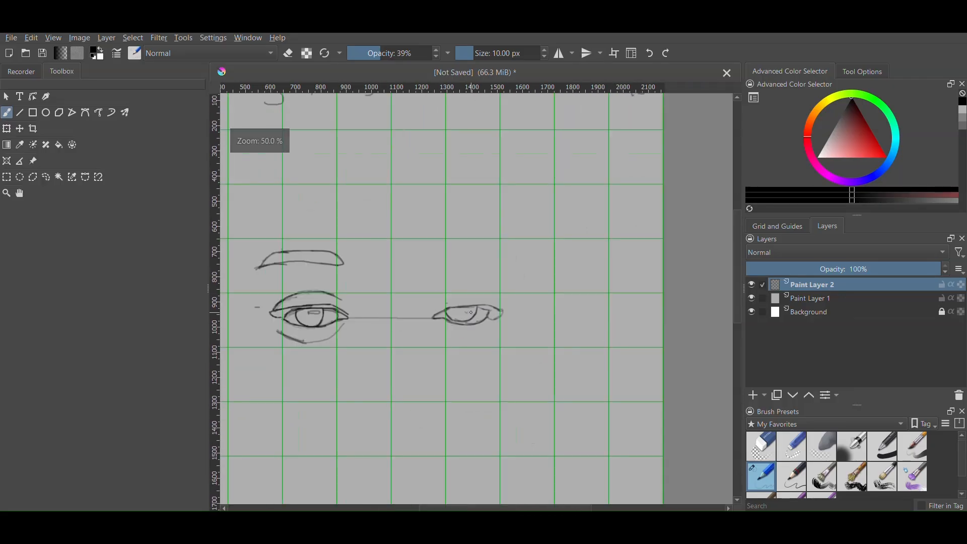
Refine the second eye's iris outline and erase the rough strokes along its left edge
{"action": "scroll", "coordinate": [475, 314], "scroll_direction": "up", "scroll_amount": 6}
{"action": "left_click_drag", "start_coordinate": [455, 264], "coordinate": [450, 343]}
{"action": "scroll", "coordinate": [433, 292], "scroll_direction": "down", "scroll_amount": 4}
{"action": "scroll", "coordinate": [387, 304], "scroll_direction": "up", "scroll_amount": 4}
{"action": "key", "text": "e"}
{"action": "left_click_drag", "start_coordinate": [368, 276], "coordinate": [379, 300]}
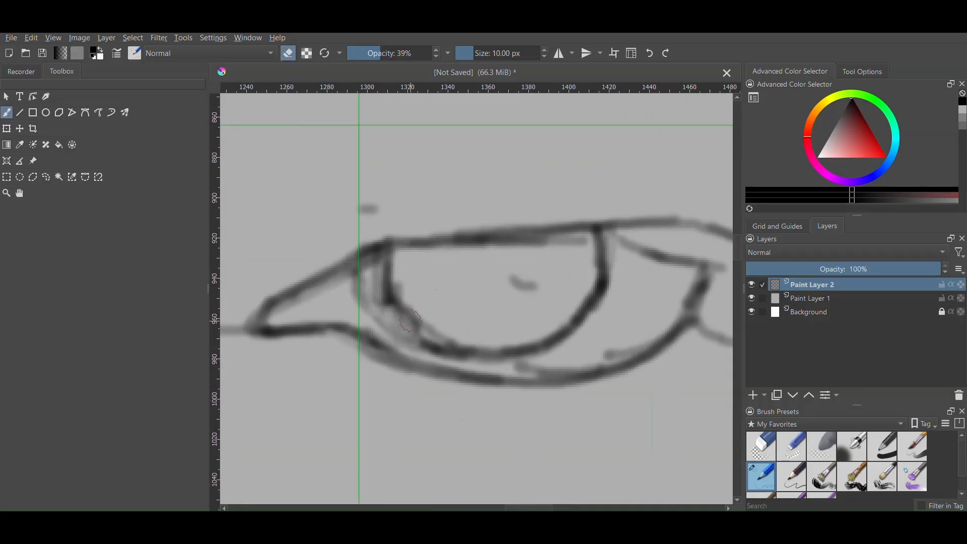
Redraw the second eye's upper lid with a higher curve and add a small arc inside its left corner
{"action": "scroll", "coordinate": [411, 321], "scroll_direction": "down", "scroll_amount": 5}
{"action": "scroll", "coordinate": [504, 282], "scroll_direction": "up", "scroll_amount": 6}
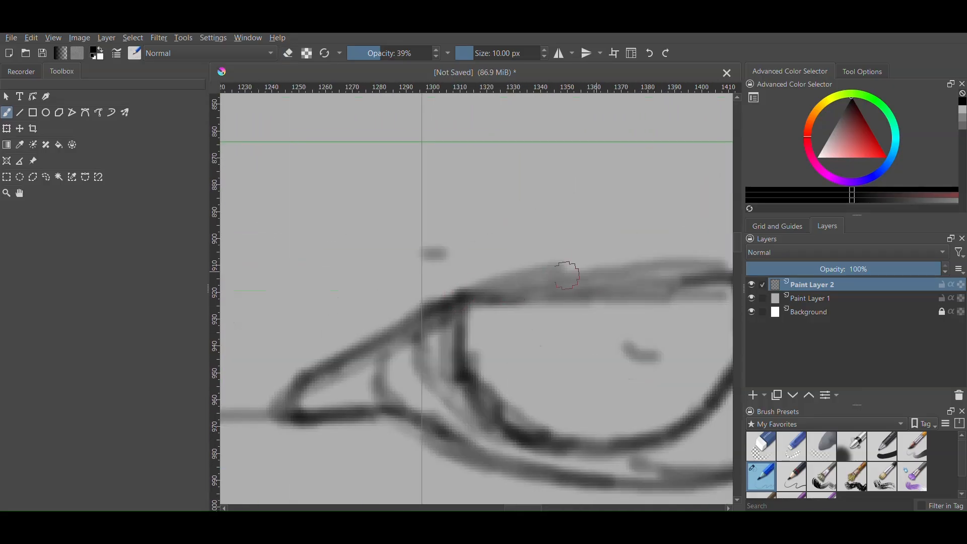
{"action": "scroll", "coordinate": [660, 267], "scroll_direction": "down", "scroll_amount": 5}
{"action": "scroll", "coordinate": [504, 312], "scroll_direction": "up", "scroll_amount": 5}
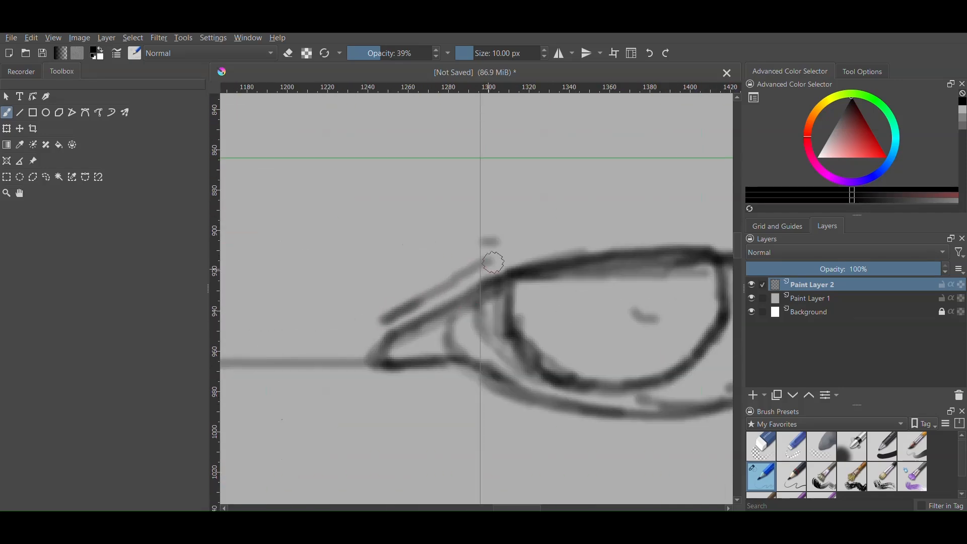
Draw the second lid line just above the second eye's upper lid and add a rectangular highlight to the iris
{"action": "key", "text": "e"}
{"action": "scroll", "coordinate": [371, 316], "scroll_direction": "down", "scroll_amount": 3}
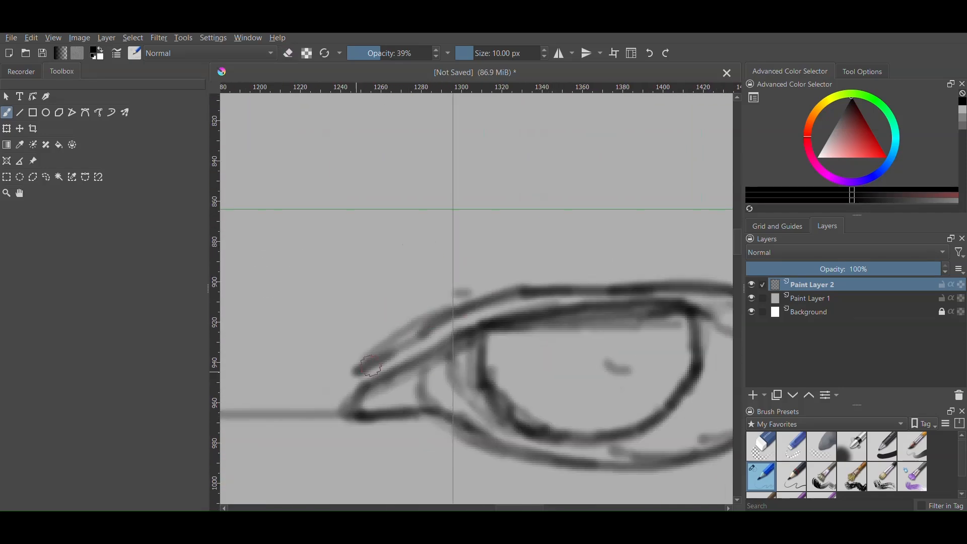
{"action": "scroll", "coordinate": [498, 307], "scroll_direction": "up", "scroll_amount": 3}
{"action": "scroll", "coordinate": [626, 271], "scroll_direction": "down", "scroll_amount": 4}
{"action": "scroll", "coordinate": [626, 271], "scroll_direction": "down", "scroll_amount": 4}
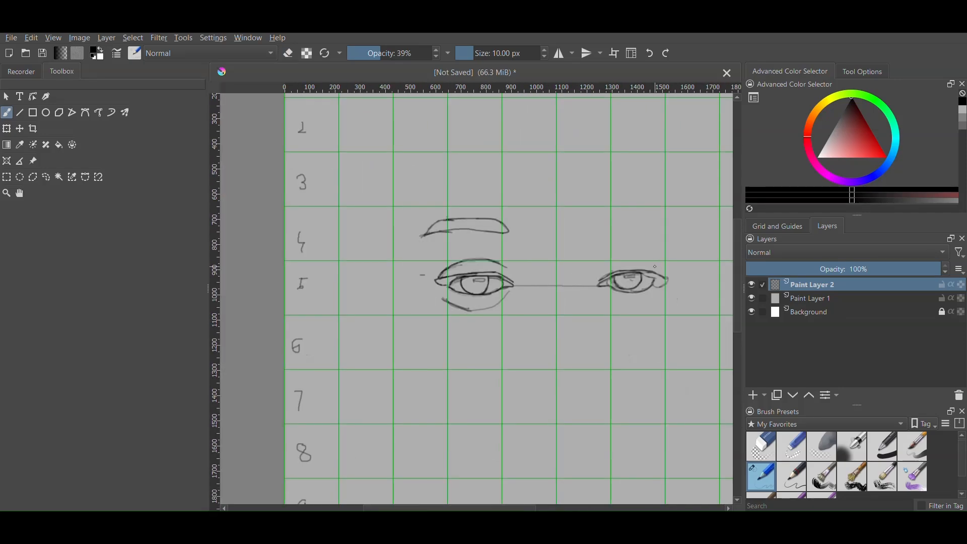
Draw the curved fold beneath the second eye, raising its lowest part and softening the earlier rough strokes
{"action": "scroll", "coordinate": [554, 248], "scroll_direction": "up", "scroll_amount": 6}
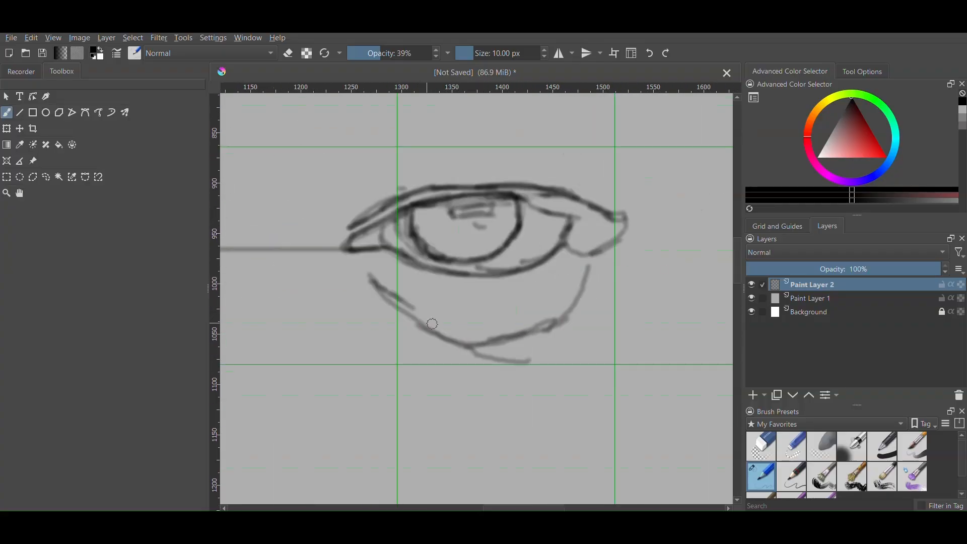
{"action": "scroll", "coordinate": [539, 366], "scroll_direction": "up", "scroll_amount": 2}
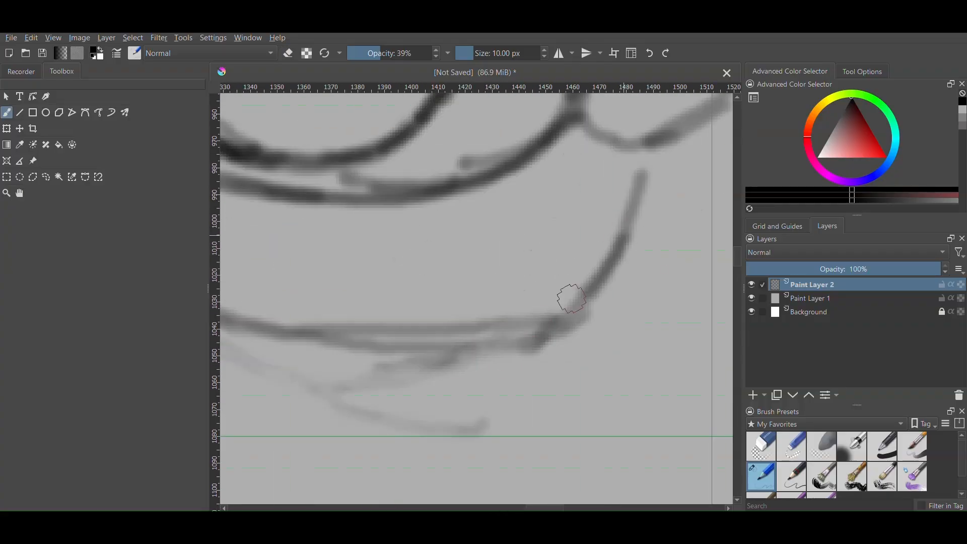
{"action": "scroll", "coordinate": [568, 296], "scroll_direction": "down", "scroll_amount": 5}
{"action": "scroll", "coordinate": [427, 282], "scroll_direction": "up", "scroll_amount": 5}
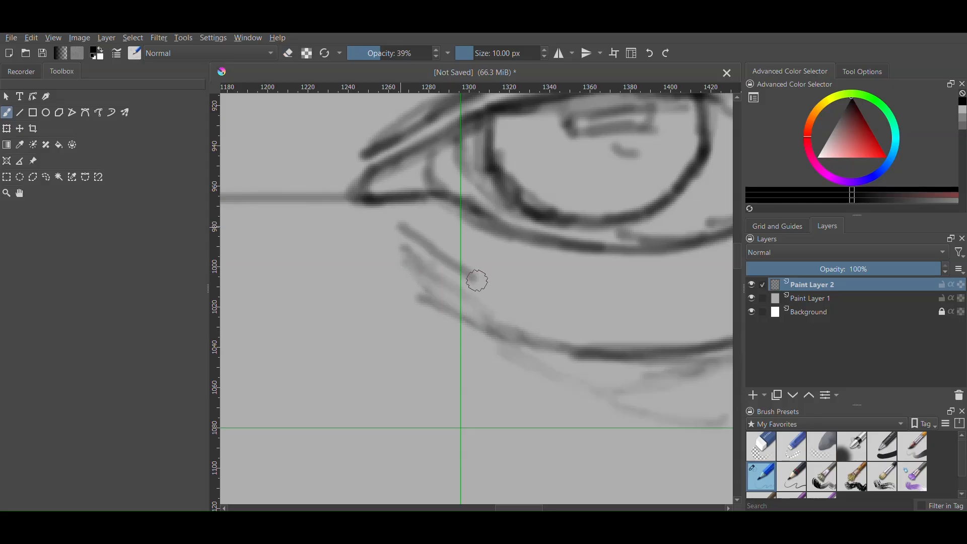
{"action": "scroll", "coordinate": [379, 272], "scroll_direction": "down", "scroll_amount": 5}
{"action": "scroll", "coordinate": [510, 248], "scroll_direction": "up", "scroll_amount": 3}
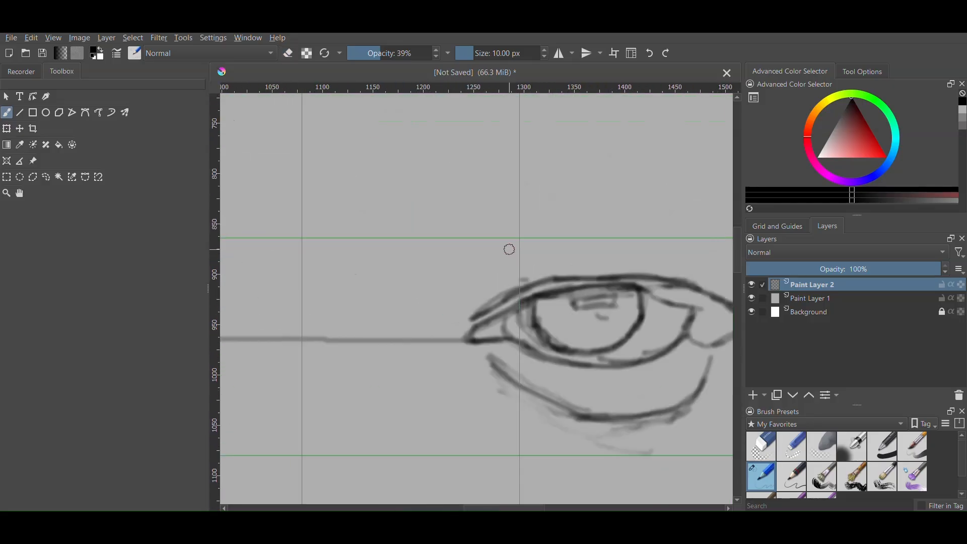
Rotate the second eye slightly clockwise with the Transform tool and return to the Freehand Brush
{"action": "scroll", "coordinate": [510, 248], "scroll_direction": "down", "scroll_amount": 3}
{"action": "key", "text": "ctrl+t"}
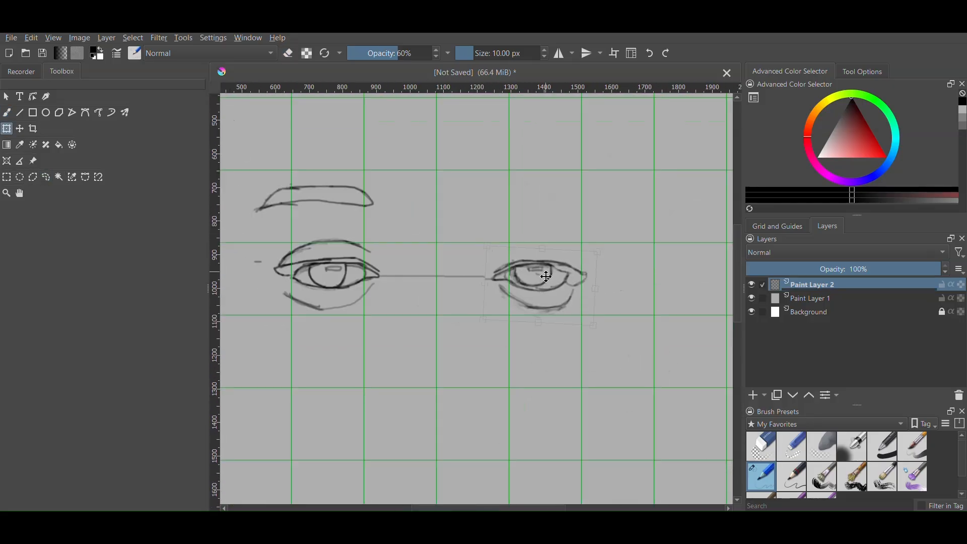
{"action": "left_click", "coordinate": [6, 112]}
Sketch the crease arc above the second eye, from its left corner over a peak near y 860 to the right side
{"action": "scroll", "coordinate": [505, 260], "scroll_direction": "up", "scroll_amount": 5}
{"action": "left_click_drag", "start_coordinate": [449, 276], "coordinate": [511, 227]}
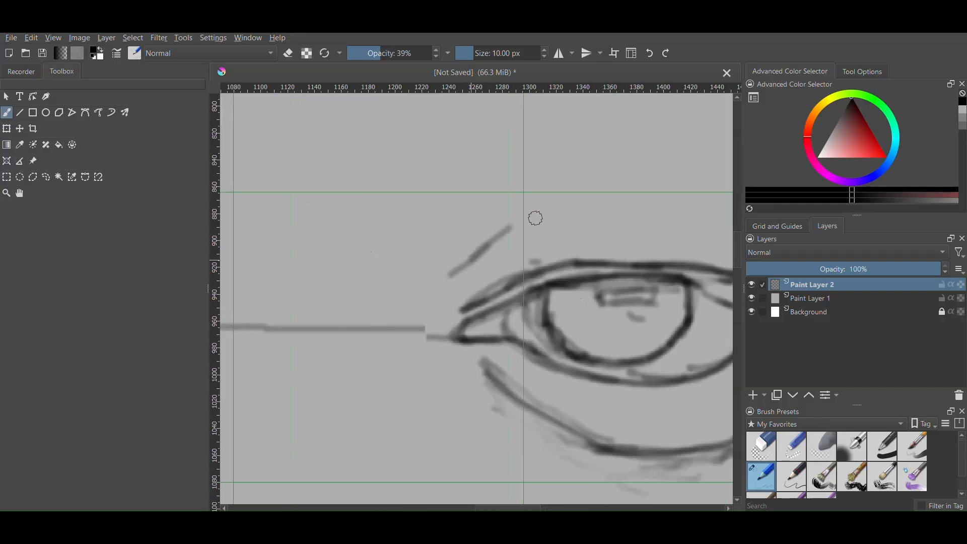
{"action": "scroll", "coordinate": [618, 196], "scroll_direction": "down", "scroll_amount": 3}
{"action": "scroll", "coordinate": [695, 205], "scroll_direction": "up", "scroll_amount": 4}
{"action": "mouse_move", "coordinate": [642, 276]}
{"action": "left_mouse_down"}
{"action": "mouse_move", "coordinate": [570, 218]}
{"action": "mouse_move", "coordinate": [350, 168]}
{"action": "left_mouse_up"}
{"action": "left_click_drag", "start_coordinate": [284, 176], "coordinate": [642, 263]}
{"action": "scroll", "coordinate": [547, 206], "scroll_direction": "down", "scroll_amount": 5}
{"action": "scroll", "coordinate": [503, 166], "scroll_direction": "up", "scroll_amount": 5}
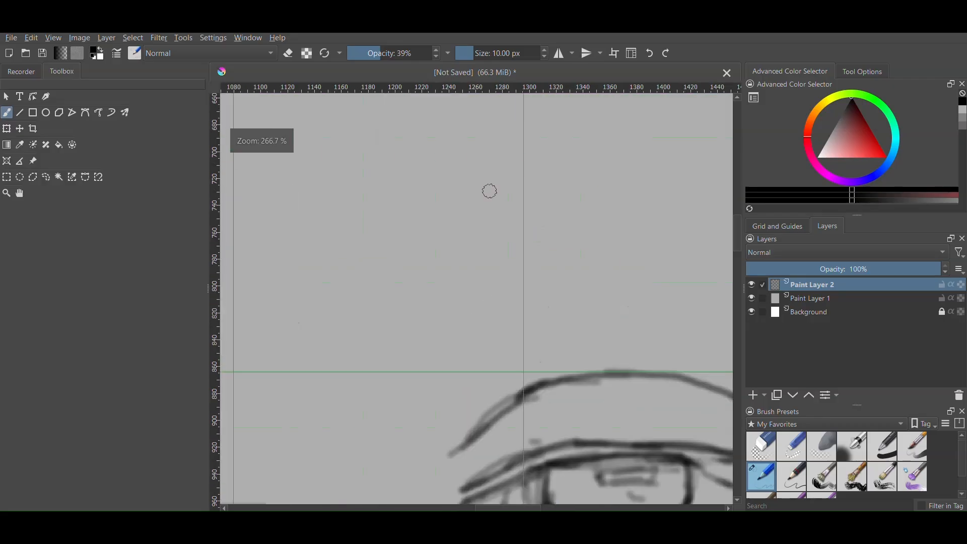
Sketch the upper and lower edges of the eyebrow above the second eye, from about x 1230 to x 1490
{"action": "scroll", "coordinate": [490, 199], "scroll_direction": "down", "scroll_amount": 1}
{"action": "scroll", "coordinate": [500, 198], "scroll_direction": "up", "scroll_amount": 2}
{"action": "mouse_move", "coordinate": [554, 179]}
{"action": "left_mouse_down"}
{"action": "mouse_move", "coordinate": [397, 310]}
{"action": "mouse_move", "coordinate": [614, 274]}
{"action": "left_mouse_up"}
{"action": "scroll", "coordinate": [468, 277], "scroll_direction": "down", "scroll_amount": 3}
{"action": "left_click_drag", "start_coordinate": [524, 274], "coordinate": [619, 259]}
{"action": "scroll", "coordinate": [620, 259], "scroll_direction": "down", "scroll_amount": 3}
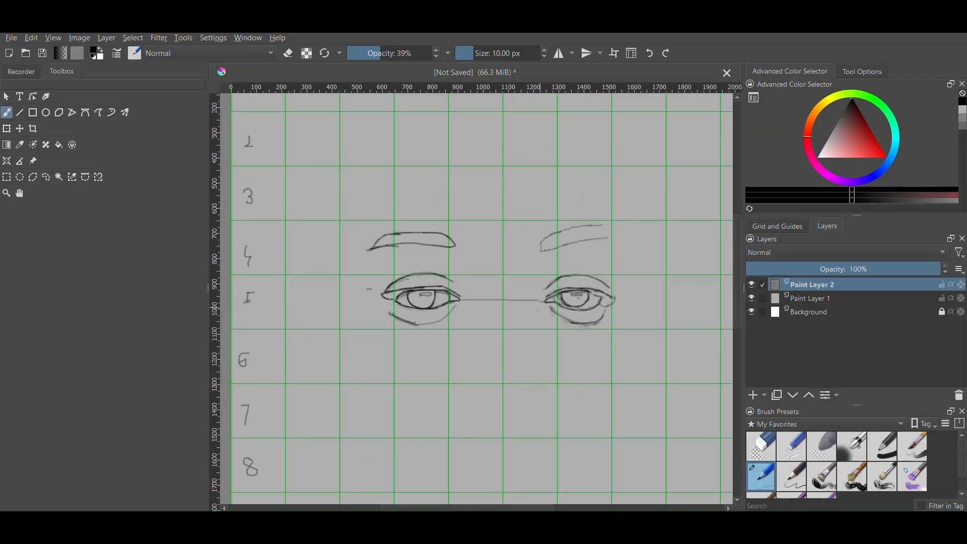
Draw the left nose wing as an open curve from about y 1200, around x 905, to a base near y 1315
{"action": "scroll", "coordinate": [473, 392], "scroll_direction": "up", "scroll_amount": 7}
{"action": "left_click_drag", "start_coordinate": [358, 242], "coordinate": [475, 351]}
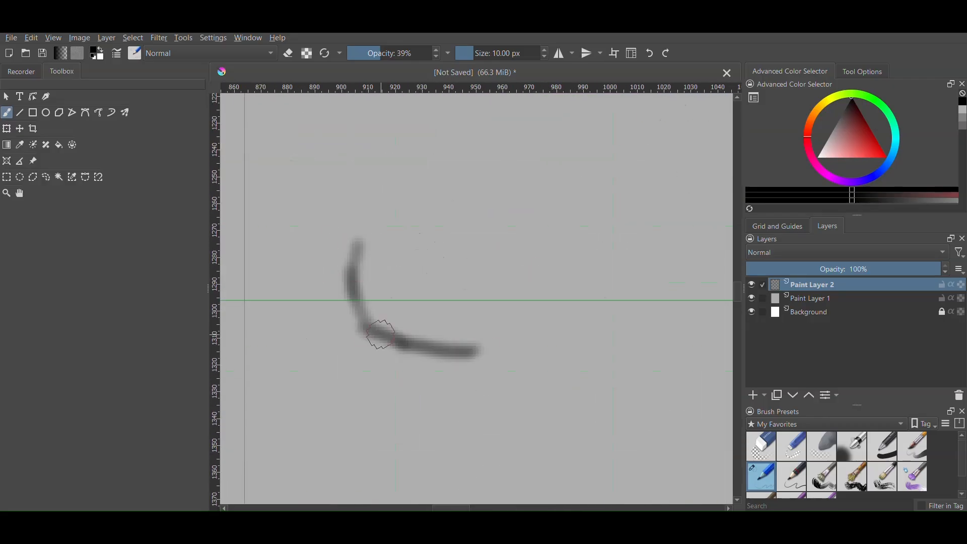
{"action": "left_click_drag", "start_coordinate": [380, 334], "coordinate": [373, 173]}
{"action": "scroll", "coordinate": [383, 252], "scroll_direction": "down", "scroll_amount": 4}
{"action": "scroll", "coordinate": [389, 229], "scroll_direction": "up", "scroll_amount": 6}
{"action": "scroll", "coordinate": [540, 304], "scroll_direction": "down", "scroll_amount": 6}
Draw the mirrored right nose wing around x 1165, curving inward at its base, and soften its inner strokes
{"action": "scroll", "coordinate": [490, 312], "scroll_direction": "up", "scroll_amount": 5}
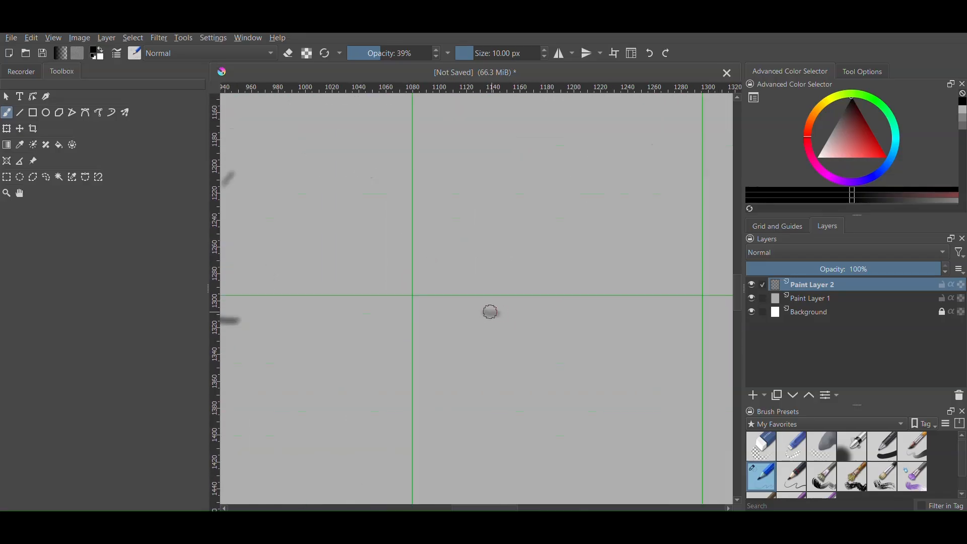
{"action": "scroll", "coordinate": [475, 281], "scroll_direction": "down", "scroll_amount": 2}
{"action": "left_click_drag", "start_coordinate": [483, 238], "coordinate": [509, 316]}
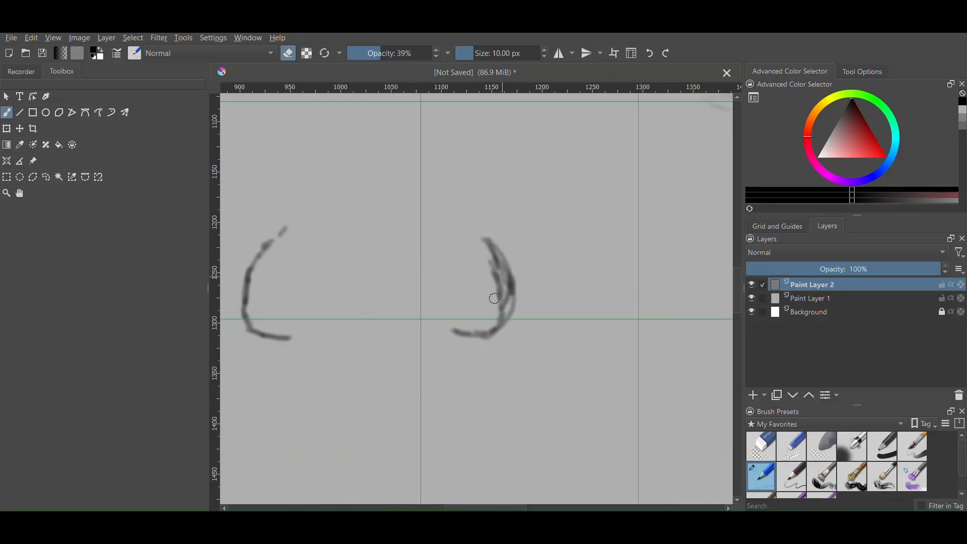
{"action": "left_click_drag", "start_coordinate": [511, 243], "coordinate": [484, 325]}
{"action": "scroll", "coordinate": [483, 325], "scroll_direction": "up", "scroll_amount": 3}
{"action": "scroll", "coordinate": [523, 271], "scroll_direction": "down", "scroll_amount": 3}
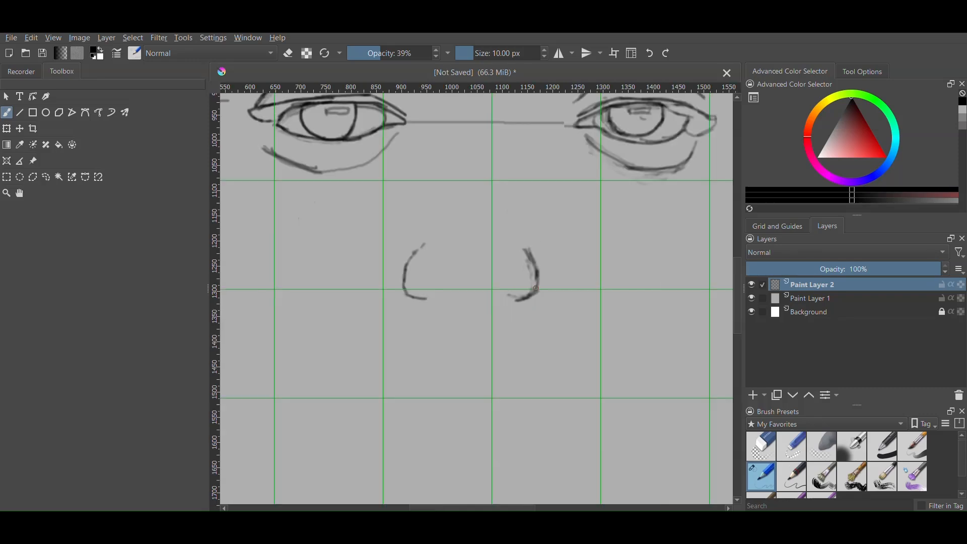
Sketch the left nostril as a ring between about x 945 and x 1000 and add the nose's short central base curve
{"action": "scroll", "coordinate": [452, 288], "scroll_direction": "up", "scroll_amount": 5}
{"action": "mouse_move", "coordinate": [370, 304]}
{"action": "left_mouse_down"}
{"action": "mouse_move", "coordinate": [453, 157]}
{"action": "mouse_move", "coordinate": [541, 217]}
{"action": "left_mouse_up"}
{"action": "left_click_drag", "start_coordinate": [463, 340], "coordinate": [584, 279]}
{"action": "scroll", "coordinate": [569, 272], "scroll_direction": "down", "scroll_amount": 3}
{"action": "scroll", "coordinate": [584, 287], "scroll_direction": "up", "scroll_amount": 3}
{"action": "left_click_drag", "start_coordinate": [615, 317], "coordinate": [636, 353]}
{"action": "scroll", "coordinate": [599, 348], "scroll_direction": "down", "scroll_amount": 2}
{"action": "mouse_move", "coordinate": [554, 326]}
{"action": "left_mouse_down"}
{"action": "mouse_move", "coordinate": [602, 353]}
{"action": "mouse_move", "coordinate": [481, 338]}
{"action": "left_mouse_up"}
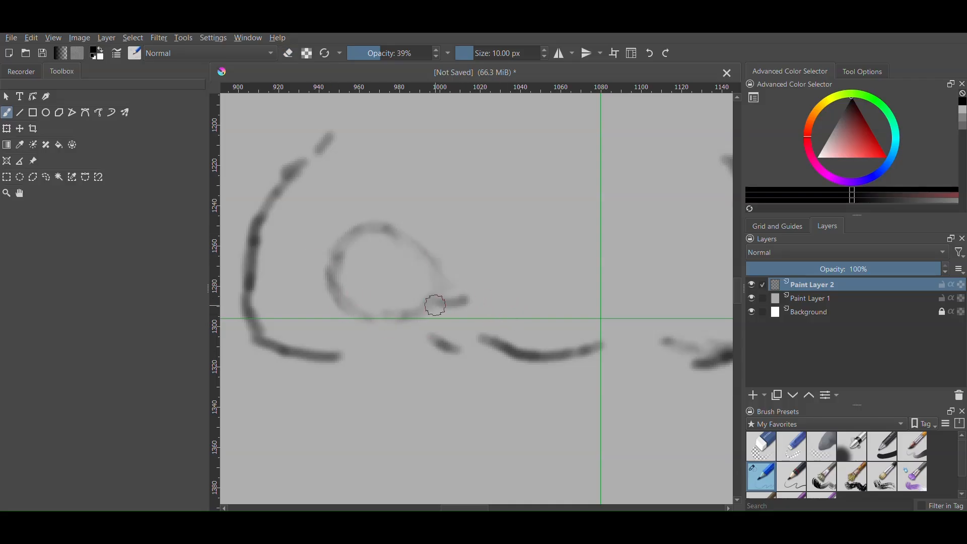
Darken the left nostril's outline and draw the matching right nostril beside the vertical guide at x 1080
{"action": "scroll", "coordinate": [372, 290], "scroll_direction": "down", "scroll_amount": 3}
{"action": "scroll", "coordinate": [355, 290], "scroll_direction": "up", "scroll_amount": 4}
{"action": "left_click_drag", "start_coordinate": [395, 206], "coordinate": [450, 320]}
{"action": "mouse_move", "coordinate": [390, 211]}
{"action": "left_mouse_down"}
{"action": "mouse_move", "coordinate": [476, 314]}
{"action": "mouse_move", "coordinate": [534, 294]}
{"action": "left_mouse_up"}
{"action": "scroll", "coordinate": [448, 297], "scroll_direction": "down", "scroll_amount": 4}
{"action": "scroll", "coordinate": [511, 299], "scroll_direction": "up", "scroll_amount": 4}
{"action": "left_click_drag", "start_coordinate": [522, 252], "coordinate": [537, 322]}
{"action": "left_click_drag", "start_coordinate": [660, 248], "coordinate": [544, 324]}
{"action": "scroll", "coordinate": [568, 286], "scroll_direction": "down", "scroll_amount": 7}
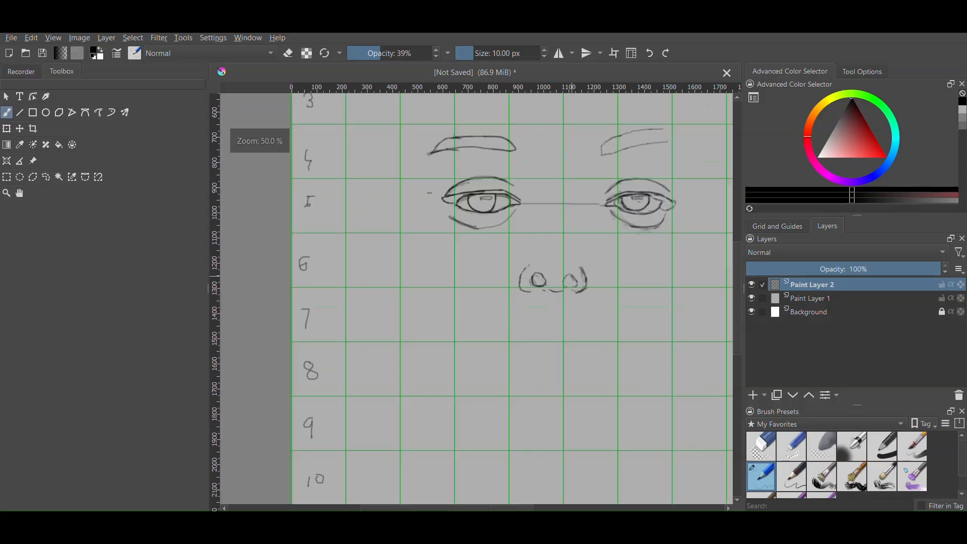
Raise the brush opacity to 59% and draw the septum between the nostrils, lowering its base to about y 1330
{"action": "scroll", "coordinate": [545, 278], "scroll_direction": "up", "scroll_amount": 5}
{"action": "scroll", "coordinate": [601, 304], "scroll_direction": "down", "scroll_amount": 4}
{"action": "mouse_move", "coordinate": [557, 291]}
{"action": "left_mouse_down"}
{"action": "mouse_move", "coordinate": [569, 337]}
{"action": "mouse_move", "coordinate": [579, 340]}
{"action": "left_mouse_up"}
{"action": "scroll", "coordinate": [576, 306], "scroll_direction": "up", "scroll_amount": 4}
{"action": "scroll", "coordinate": [616, 342], "scroll_direction": "up", "scroll_amount": 2}
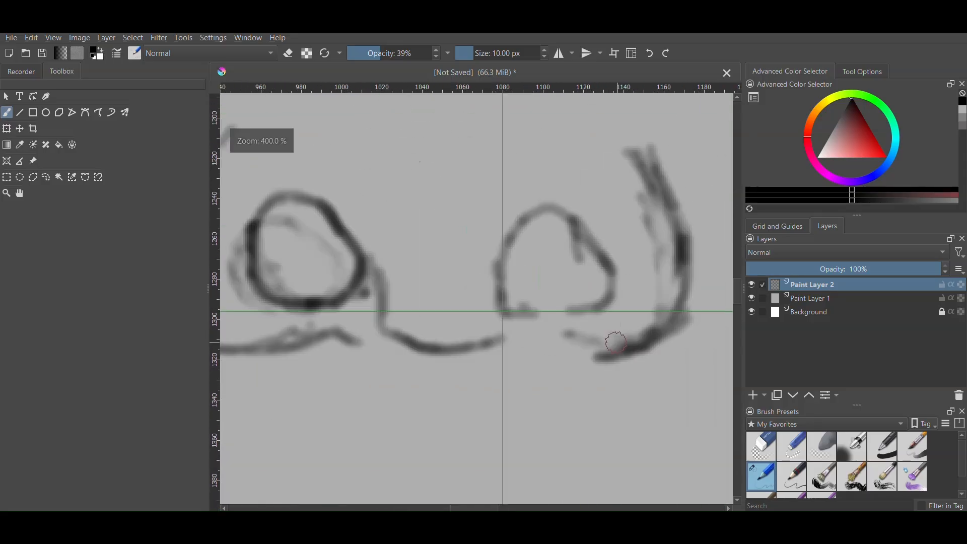
{"action": "scroll", "coordinate": [433, 230], "scroll_direction": "down", "scroll_amount": 4}
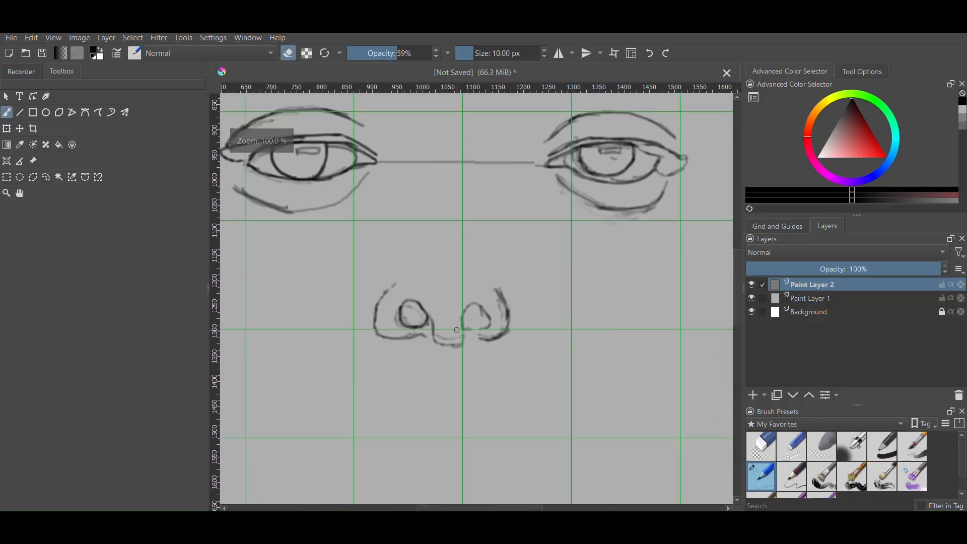
{"action": "scroll", "coordinate": [385, 363], "scroll_direction": "up", "scroll_amount": 5}
{"action": "scroll", "coordinate": [363, 383], "scroll_direction": "down", "scroll_amount": 2}
{"action": "scroll", "coordinate": [456, 344], "scroll_direction": "down", "scroll_amount": 2}
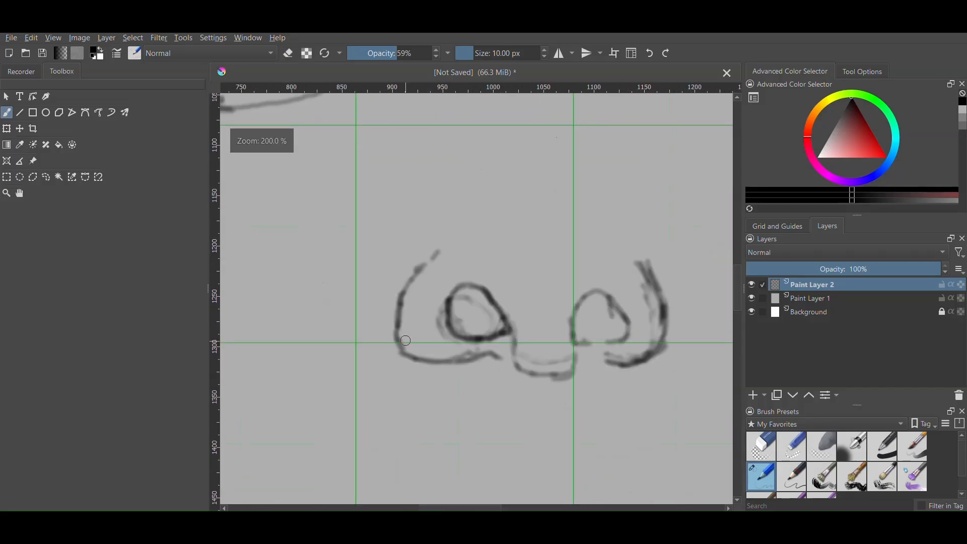
Redraw the right nostril smaller and rounder, shifted away from the x 1080 guide
{"action": "scroll", "coordinate": [398, 336], "scroll_direction": "up", "scroll_amount": 4}
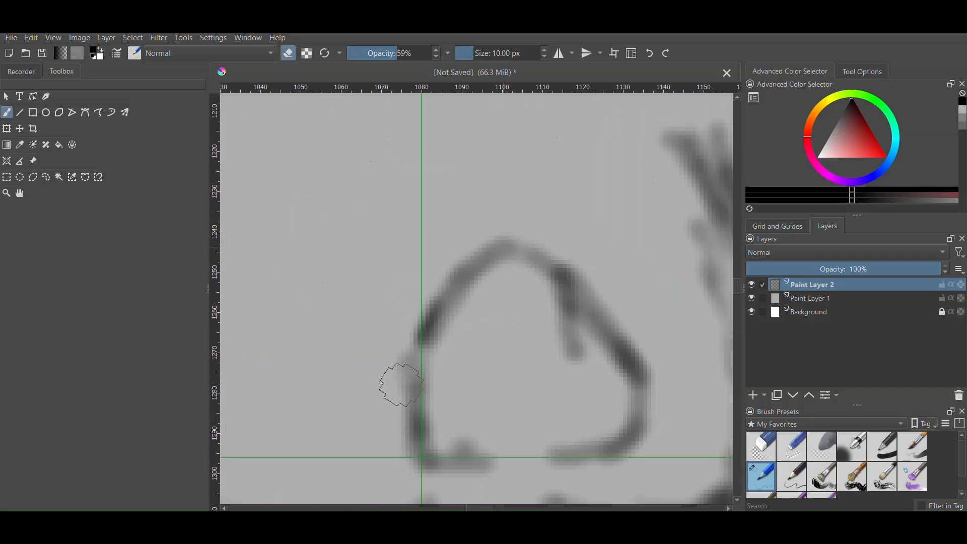
{"action": "key", "text": "ctrl+z"}
{"action": "mouse_move", "coordinate": [488, 446]}
{"action": "left_mouse_down"}
{"action": "mouse_move", "coordinate": [458, 341]}
{"action": "mouse_move", "coordinate": [658, 422]}
{"action": "left_mouse_up"}
{"action": "scroll", "coordinate": [645, 382], "scroll_direction": "down", "scroll_amount": 2}
Fade the old right nose wing and redraw it wider, bulging out to about x 1185
{"action": "key", "text": "e"}
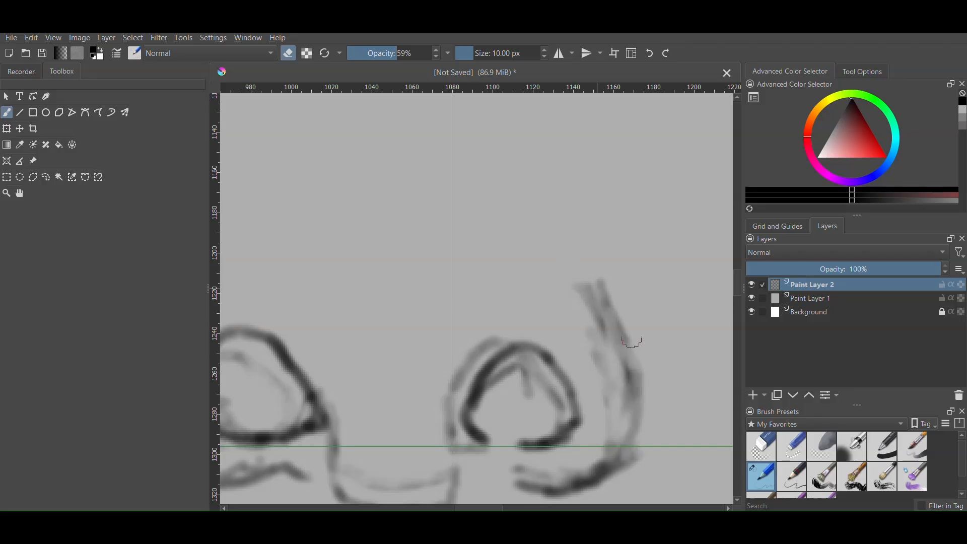
{"action": "scroll", "coordinate": [614, 461], "scroll_direction": "up", "scroll_amount": 1}
{"action": "key", "text": "e"}
{"action": "left_click_drag", "start_coordinate": [533, 415], "coordinate": [686, 323]}
{"action": "scroll", "coordinate": [686, 324], "scroll_direction": "down", "scroll_amount": 1}
{"action": "left_click_drag", "start_coordinate": [675, 232], "coordinate": [683, 324]}
{"action": "scroll", "coordinate": [614, 283], "scroll_direction": "down", "scroll_amount": 1}
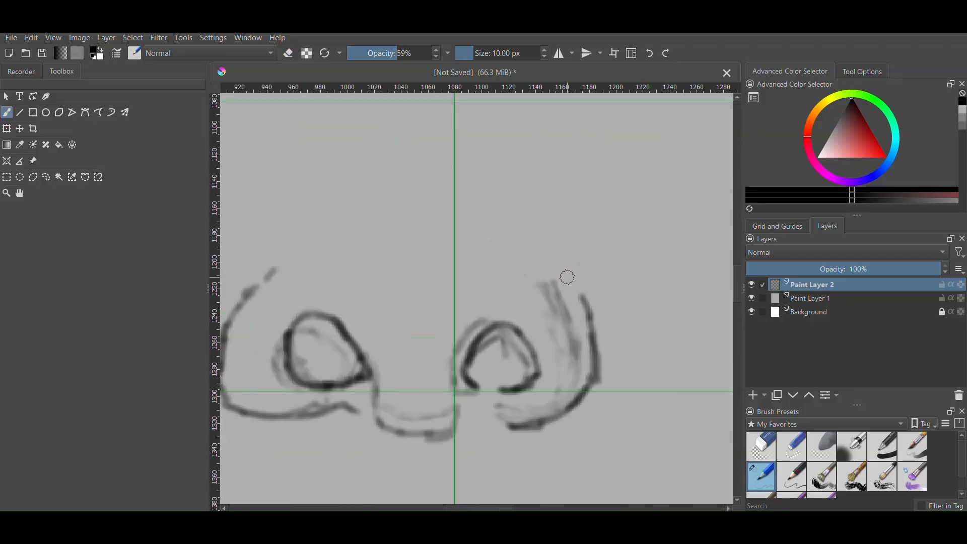
{"action": "left_click_drag", "start_coordinate": [557, 255], "coordinate": [585, 328]}
{"action": "scroll", "coordinate": [573, 306], "scroll_direction": "up", "scroll_amount": 1}
{"action": "left_click_drag", "start_coordinate": [589, 286], "coordinate": [545, 344]}
{"action": "scroll", "coordinate": [558, 315], "scroll_direction": "down", "scroll_amount": 3}
Draw the round nose tip with an upper arc near y 1140 and a lower arc near y 1255 between the nostrils
{"action": "scroll", "coordinate": [507, 324], "scroll_direction": "up", "scroll_amount": 2}
{"action": "left_click_drag", "start_coordinate": [449, 289], "coordinate": [474, 317]}
{"action": "scroll", "coordinate": [483, 260], "scroll_direction": "up", "scroll_amount": 1}
{"action": "mouse_move", "coordinate": [421, 283]}
{"action": "left_mouse_down"}
{"action": "mouse_move", "coordinate": [426, 302]}
{"action": "mouse_move", "coordinate": [668, 333]}
{"action": "left_mouse_up"}
{"action": "scroll", "coordinate": [466, 274], "scroll_direction": "down", "scroll_amount": 4}
{"action": "scroll", "coordinate": [474, 274], "scroll_direction": "up", "scroll_amount": 4}
{"action": "left_click_drag", "start_coordinate": [413, 262], "coordinate": [379, 358]}
{"action": "scroll", "coordinate": [490, 252], "scroll_direction": "down", "scroll_amount": 2}
{"action": "scroll", "coordinate": [476, 320], "scroll_direction": "up", "scroll_amount": 2}
{"action": "left_click_drag", "start_coordinate": [477, 322], "coordinate": [570, 331]}
{"action": "left_click_drag", "start_coordinate": [445, 295], "coordinate": [473, 318]}
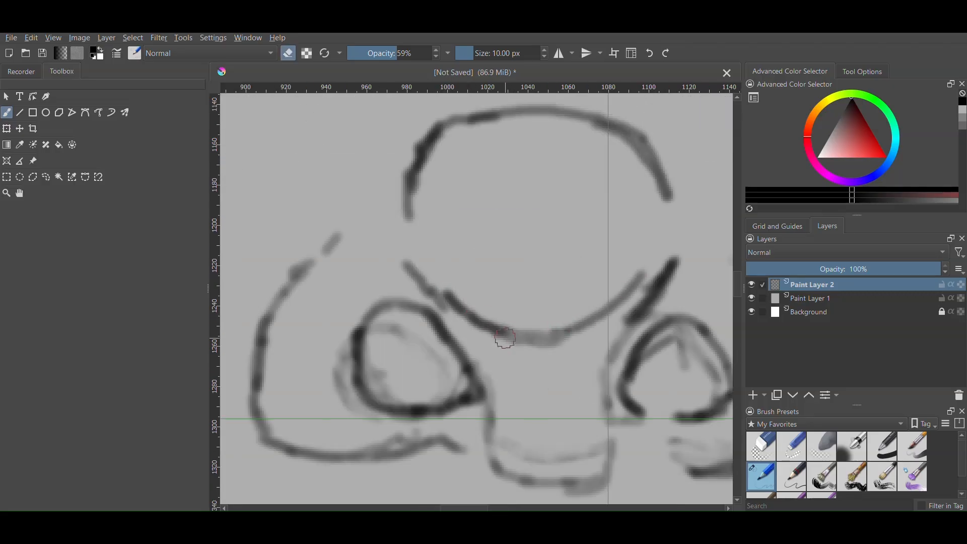
Erase the rough inner strokes of the septum and slant its left side inward
{"action": "scroll", "coordinate": [612, 302], "scroll_direction": "down", "scroll_amount": 4}
{"action": "scroll", "coordinate": [475, 292], "scroll_direction": "up", "scroll_amount": 4}
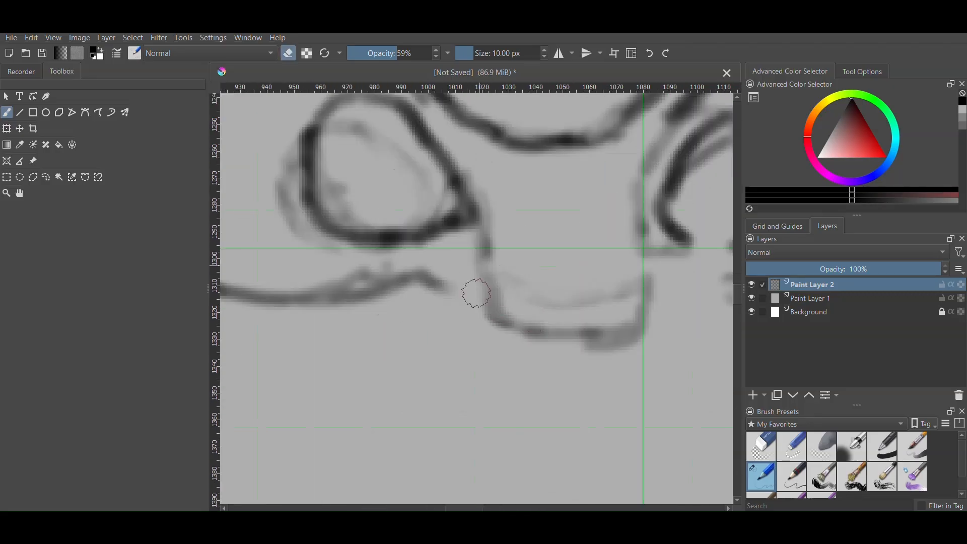
{"action": "scroll", "coordinate": [573, 296], "scroll_direction": "down", "scroll_amount": 2}
{"action": "scroll", "coordinate": [569, 282], "scroll_direction": "down", "scroll_amount": 3}
{"action": "scroll", "coordinate": [554, 237], "scroll_direction": "up", "scroll_amount": 3}
{"action": "scroll", "coordinate": [531, 161], "scroll_direction": "up", "scroll_amount": 1}
Draw the left side of the nose from its wing up along the bridge to about y 920
{"action": "left_click_drag", "start_coordinate": [501, 183], "coordinate": [472, 339]}
{"action": "scroll", "coordinate": [467, 343], "scroll_direction": "down", "scroll_amount": 4}
{"action": "scroll", "coordinate": [466, 344], "scroll_direction": "up", "scroll_amount": 8}
{"action": "mouse_move", "coordinate": [487, 244]}
{"action": "left_mouse_down"}
{"action": "mouse_move", "coordinate": [449, 323]}
{"action": "mouse_move", "coordinate": [387, 385]}
{"action": "left_mouse_up"}
{"action": "scroll", "coordinate": [457, 267], "scroll_direction": "down", "scroll_amount": 7}
{"action": "scroll", "coordinate": [548, 232], "scroll_direction": "up", "scroll_amount": 3}
Draw the right side of the nose from its wing up to about y 1080
{"action": "mouse_move", "coordinate": [513, 158]}
{"action": "left_mouse_down"}
{"action": "mouse_move", "coordinate": [536, 261]}
{"action": "mouse_move", "coordinate": [589, 324]}
{"action": "left_mouse_up"}
{"action": "scroll", "coordinate": [567, 284], "scroll_direction": "down", "scroll_amount": 5}
{"action": "scroll", "coordinate": [542, 240], "scroll_direction": "up", "scroll_amount": 4}
{"action": "scroll", "coordinate": [485, 202], "scroll_direction": "down", "scroll_amount": 4}
{"action": "scroll", "coordinate": [513, 159], "scroll_direction": "up", "scroll_amount": 3}
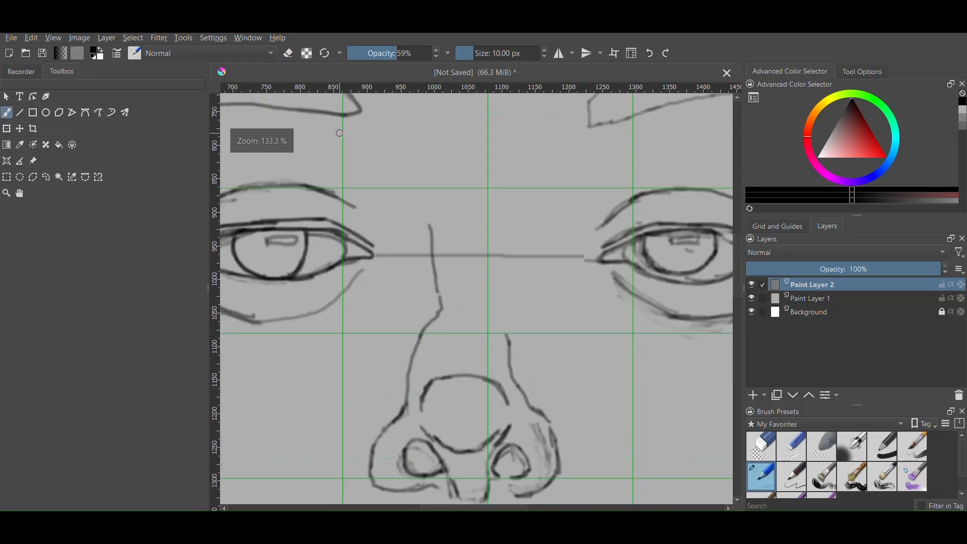
Draw curves from both eyebrows' inner ends toward the nose bridge and extend the bridge's right line up to eye level
{"action": "left_click_drag", "start_coordinate": [332, 124], "coordinate": [420, 188]}
{"action": "scroll", "coordinate": [436, 227], "scroll_direction": "down", "scroll_amount": 2}
{"action": "scroll", "coordinate": [508, 118], "scroll_direction": "up", "scroll_amount": 1}
{"action": "mouse_move", "coordinate": [504, 116]}
{"action": "left_mouse_down"}
{"action": "mouse_move", "coordinate": [486, 139]}
{"action": "mouse_move", "coordinate": [493, 278]}
{"action": "left_mouse_up"}
{"action": "scroll", "coordinate": [481, 282], "scroll_direction": "down", "scroll_amount": 2}
{"action": "scroll", "coordinate": [459, 298], "scroll_direction": "down", "scroll_amount": 2}
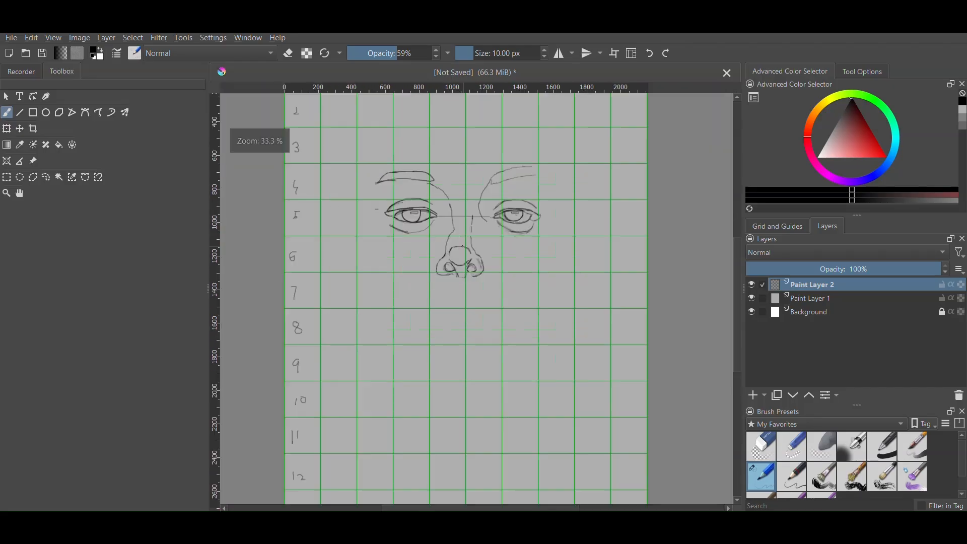
Sketch the middle of the mouth line along the y 1512 guide, with a small peak near x 1040
{"action": "scroll", "coordinate": [456, 353], "scroll_direction": "up", "scroll_amount": 1}
{"action": "scroll", "coordinate": [453, 423], "scroll_direction": "up", "scroll_amount": 4}
{"action": "left_click_drag", "start_coordinate": [560, 428], "coordinate": [453, 416]}
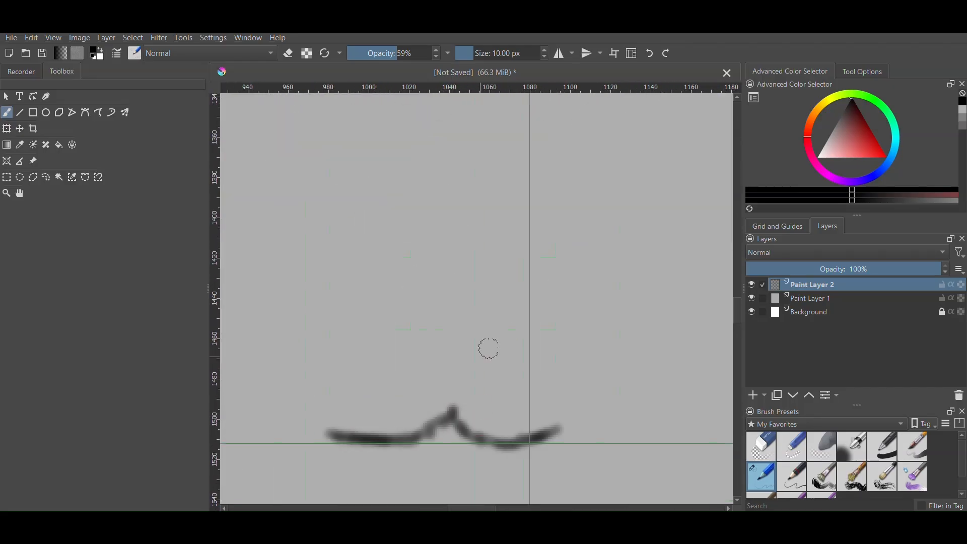
{"action": "scroll", "coordinate": [496, 302], "scroll_direction": "down", "scroll_amount": 4}
{"action": "scroll", "coordinate": [451, 328], "scroll_direction": "up", "scroll_amount": 4}
Draw the upper lip's left edge from about x 865 up to a peak near y 1395, including the central dip
{"action": "scroll", "coordinate": [327, 322], "scroll_direction": "down", "scroll_amount": 3}
{"action": "scroll", "coordinate": [283, 313], "scroll_direction": "up", "scroll_amount": 5}
{"action": "left_click_drag", "start_coordinate": [393, 413], "coordinate": [570, 253]}
{"action": "scroll", "coordinate": [468, 319], "scroll_direction": "down", "scroll_amount": 6}
{"action": "scroll", "coordinate": [524, 290], "scroll_direction": "up", "scroll_amount": 3}
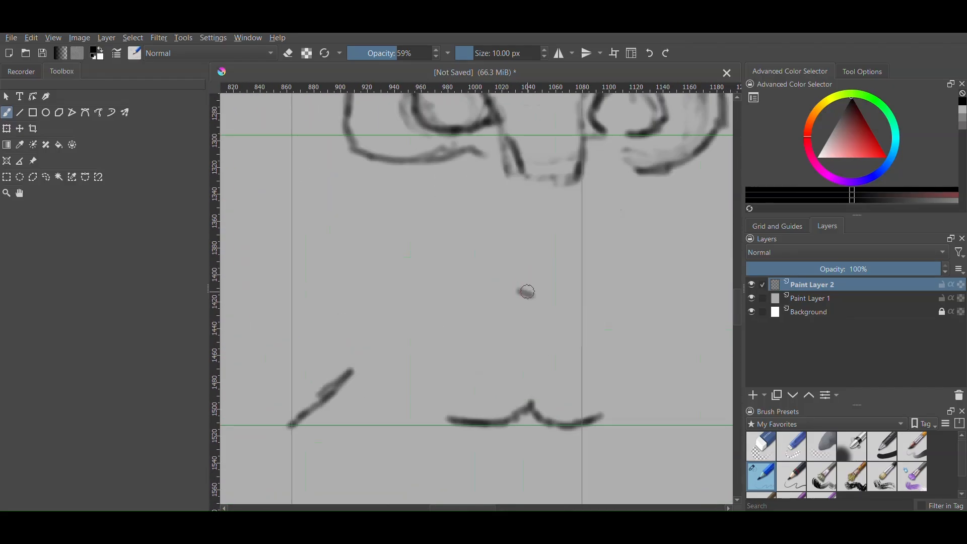
{"action": "scroll", "coordinate": [538, 278], "scroll_direction": "down", "scroll_amount": 4}
{"action": "scroll", "coordinate": [553, 278], "scroll_direction": "up", "scroll_amount": 4}
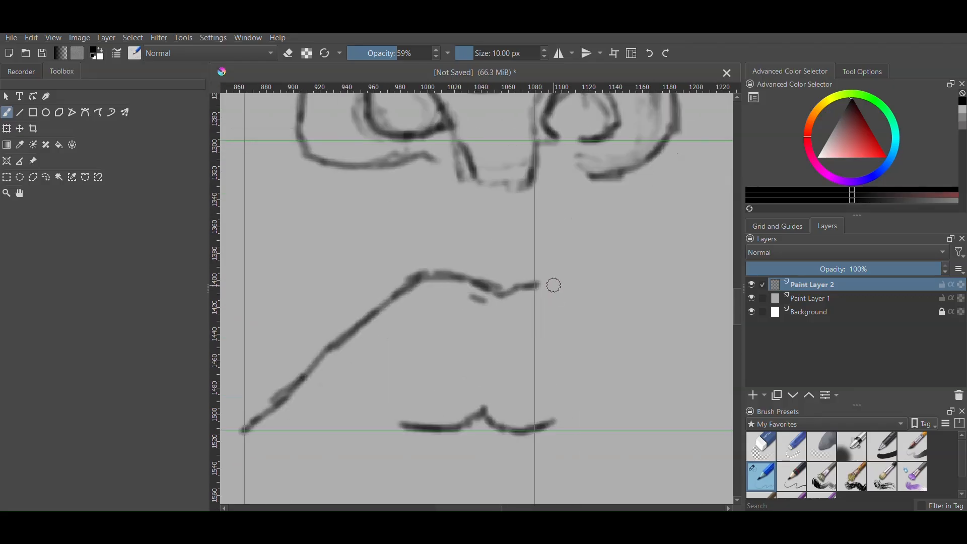
Draw the upper lip's right edge from the central dip, sloping down to the right mouth corner
{"action": "scroll", "coordinate": [568, 294], "scroll_direction": "up", "scroll_amount": 4}
{"action": "mouse_move", "coordinate": [434, 233]}
{"action": "left_mouse_down"}
{"action": "mouse_move", "coordinate": [477, 231]}
{"action": "mouse_move", "coordinate": [607, 308]}
{"action": "left_mouse_up"}
{"action": "scroll", "coordinate": [608, 319], "scroll_direction": "down", "scroll_amount": 5}
{"action": "scroll", "coordinate": [630, 339], "scroll_direction": "up", "scroll_amount": 4}
{"action": "left_click_drag", "start_coordinate": [519, 242], "coordinate": [635, 350]}
{"action": "scroll", "coordinate": [650, 337], "scroll_direction": "up", "scroll_amount": 5}
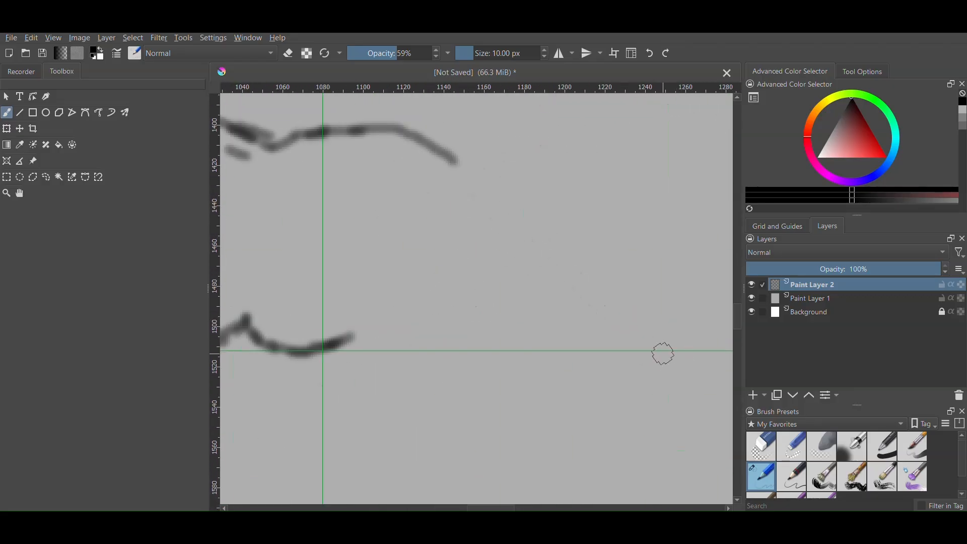
{"action": "scroll", "coordinate": [605, 312], "scroll_direction": "down", "scroll_amount": 7}
{"action": "scroll", "coordinate": [495, 268], "scroll_direction": "up", "scroll_amount": 4}
{"action": "scroll", "coordinate": [703, 289], "scroll_direction": "up", "scroll_amount": 4}
{"action": "mouse_move", "coordinate": [562, 337]}
{"action": "left_mouse_down"}
{"action": "mouse_move", "coordinate": [598, 322]}
{"action": "mouse_move", "coordinate": [610, 336]}
{"action": "left_mouse_up"}
{"action": "scroll", "coordinate": [549, 322], "scroll_direction": "down", "scroll_amount": 4}
Extend the mouth line from its middle section out to both mouth corners
{"action": "scroll", "coordinate": [346, 320], "scroll_direction": "up", "scroll_amount": 6}
{"action": "mouse_move", "coordinate": [302, 305]}
{"action": "left_mouse_down"}
{"action": "mouse_move", "coordinate": [369, 304]}
{"action": "mouse_move", "coordinate": [433, 264]}
{"action": "left_mouse_up"}
{"action": "mouse_move", "coordinate": [304, 303]}
{"action": "left_mouse_down"}
{"action": "mouse_move", "coordinate": [482, 333]}
{"action": "mouse_move", "coordinate": [668, 325]}
{"action": "left_mouse_up"}
{"action": "scroll", "coordinate": [482, 332], "scroll_direction": "down", "scroll_amount": 3}
{"action": "scroll", "coordinate": [533, 319], "scroll_direction": "up", "scroll_amount": 1}
{"action": "scroll", "coordinate": [554, 325], "scroll_direction": "down", "scroll_amount": 4}
{"action": "scroll", "coordinate": [619, 319], "scroll_direction": "up", "scroll_amount": 4}
{"action": "left_click_drag", "start_coordinate": [386, 333], "coordinate": [509, 323]}
Clean up the doubled strokes at the left mouth corner with the eraser
{"action": "scroll", "coordinate": [459, 331], "scroll_direction": "down", "scroll_amount": 4}
{"action": "scroll", "coordinate": [404, 340], "scroll_direction": "up", "scroll_amount": 4}
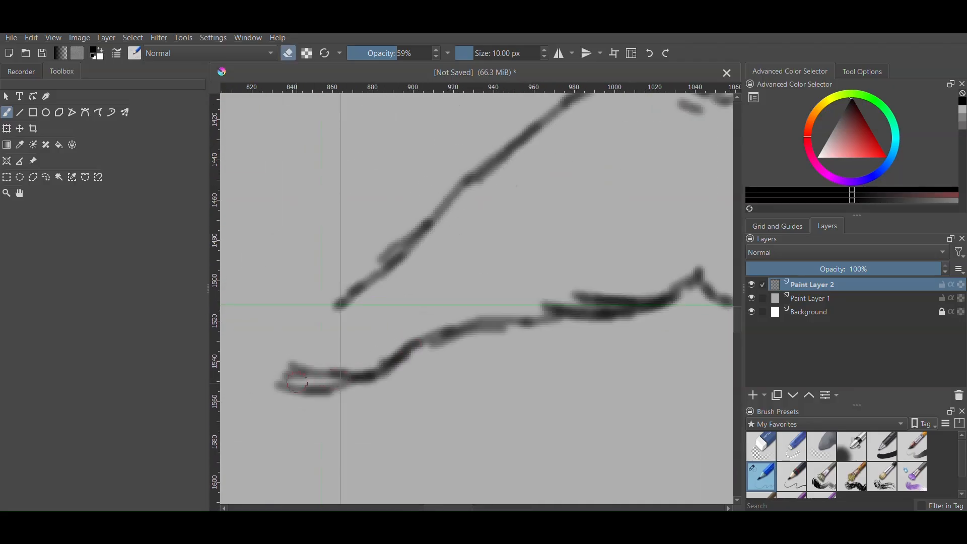
{"action": "left_click_drag", "start_coordinate": [297, 383], "coordinate": [343, 396]}
{"action": "scroll", "coordinate": [375, 361], "scroll_direction": "down", "scroll_amount": 7}
Fade the mouth line near the right corner, redraw it lower and close the corner near x 1275
{"action": "scroll", "coordinate": [534, 364], "scroll_direction": "up", "scroll_amount": 7}
{"action": "left_click_drag", "start_coordinate": [552, 355], "coordinate": [434, 341]}
{"action": "left_click_drag", "start_coordinate": [539, 330], "coordinate": [586, 330]}
{"action": "key", "text": "e"}
{"action": "left_click_drag", "start_coordinate": [375, 320], "coordinate": [554, 362]}
{"action": "left_click_drag", "start_coordinate": [519, 361], "coordinate": [587, 361]}
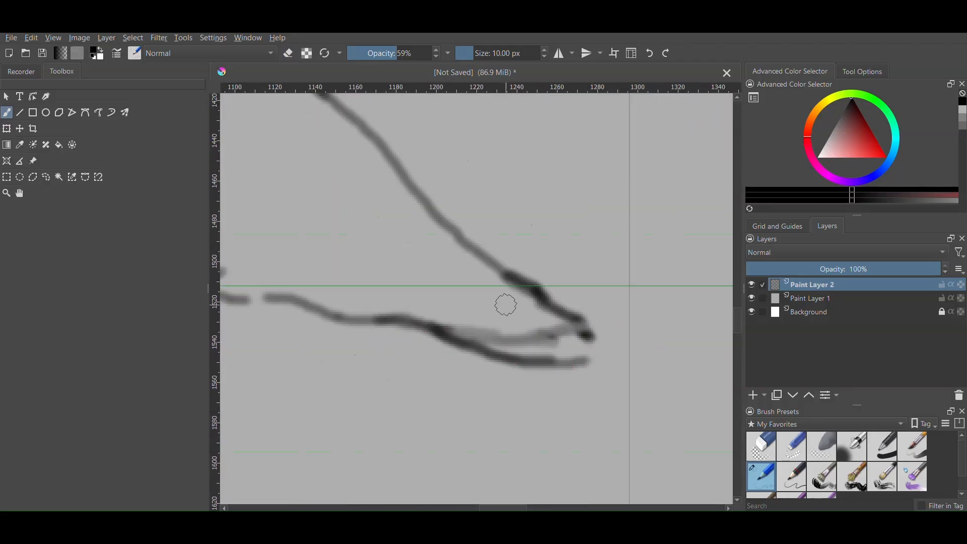
{"action": "scroll", "coordinate": [676, 348], "scroll_direction": "down", "scroll_amount": 4}
{"action": "scroll", "coordinate": [451, 342], "scroll_direction": "up", "scroll_amount": 5}
{"action": "mouse_move", "coordinate": [322, 340]}
{"action": "left_mouse_down"}
{"action": "mouse_move", "coordinate": [453, 387]}
{"action": "mouse_move", "coordinate": [451, 285]}
{"action": "left_mouse_up"}
{"action": "scroll", "coordinate": [451, 301], "scroll_direction": "down", "scroll_amount": 7}
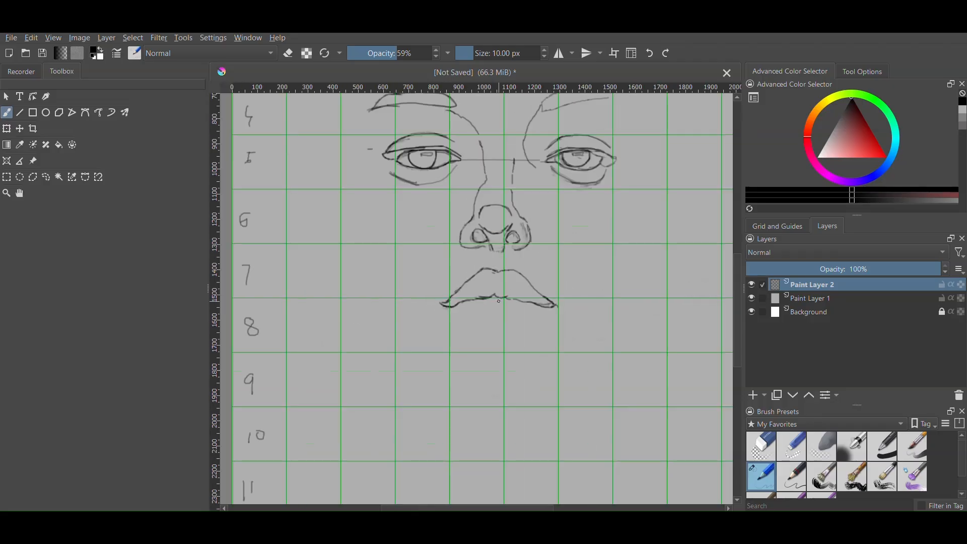
Rework the middle of the mouth line, fading the old curves and drawing darker, lower ones beside the central peak
{"action": "scroll", "coordinate": [491, 293], "scroll_direction": "up", "scroll_amount": 5}
{"action": "key", "text": "e"}
{"action": "scroll", "coordinate": [497, 332], "scroll_direction": "up", "scroll_amount": 1}
{"action": "key", "text": "e"}
{"action": "mouse_move", "coordinate": [534, 327]}
{"action": "left_mouse_down"}
{"action": "mouse_move", "coordinate": [440, 324]}
{"action": "mouse_move", "coordinate": [589, 353]}
{"action": "left_mouse_up"}
{"action": "key", "text": "e"}
{"action": "scroll", "coordinate": [502, 335], "scroll_direction": "down", "scroll_amount": 4}
{"action": "scroll", "coordinate": [488, 330], "scroll_direction": "up", "scroll_amount": 4}
{"action": "scroll", "coordinate": [478, 297], "scroll_direction": "down", "scroll_amount": 6}
{"action": "scroll", "coordinate": [489, 297], "scroll_direction": "up", "scroll_amount": 6}
Erase the upper lip's central dip and redraw it deeper, reaching down to about y 1420
{"action": "key", "text": "e"}
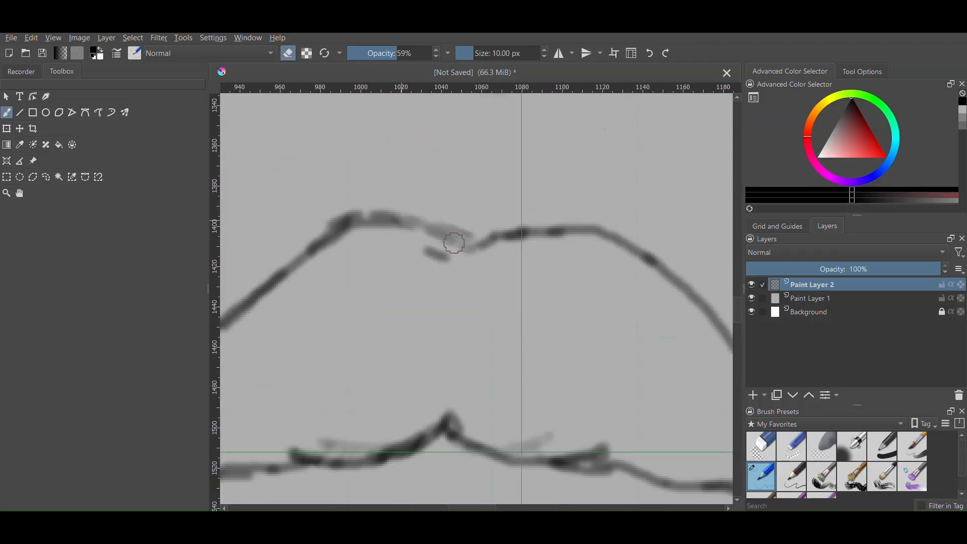
{"action": "left_click_drag", "start_coordinate": [373, 226], "coordinate": [577, 241]}
{"action": "key", "text": "e"}
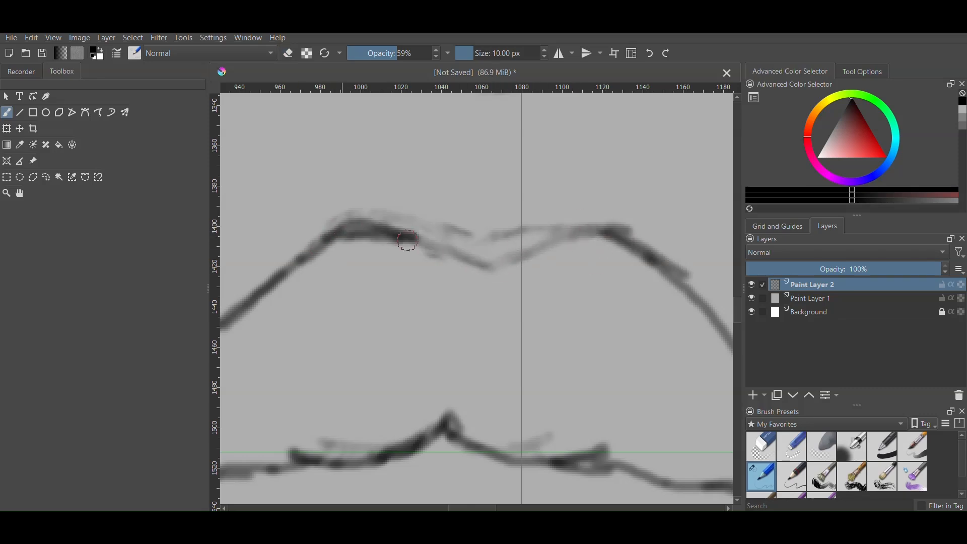
{"action": "left_click_drag", "start_coordinate": [407, 240], "coordinate": [508, 269]}
{"action": "scroll", "coordinate": [569, 244], "scroll_direction": "down", "scroll_amount": 6}
Mark the lower lip's bottom edge with a short stroke across the x 1080 guide near y 1660
{"action": "scroll", "coordinate": [587, 279], "scroll_direction": "up", "scroll_amount": 3}
{"action": "scroll", "coordinate": [389, 292], "scroll_direction": "up", "scroll_amount": 5}
{"action": "left_click_drag", "start_coordinate": [378, 309], "coordinate": [388, 335]}
{"action": "scroll", "coordinate": [389, 334], "scroll_direction": "down", "scroll_amount": 8}
{"action": "scroll", "coordinate": [445, 352], "scroll_direction": "up", "scroll_amount": 5}
{"action": "left_click_drag", "start_coordinate": [447, 358], "coordinate": [430, 358]}
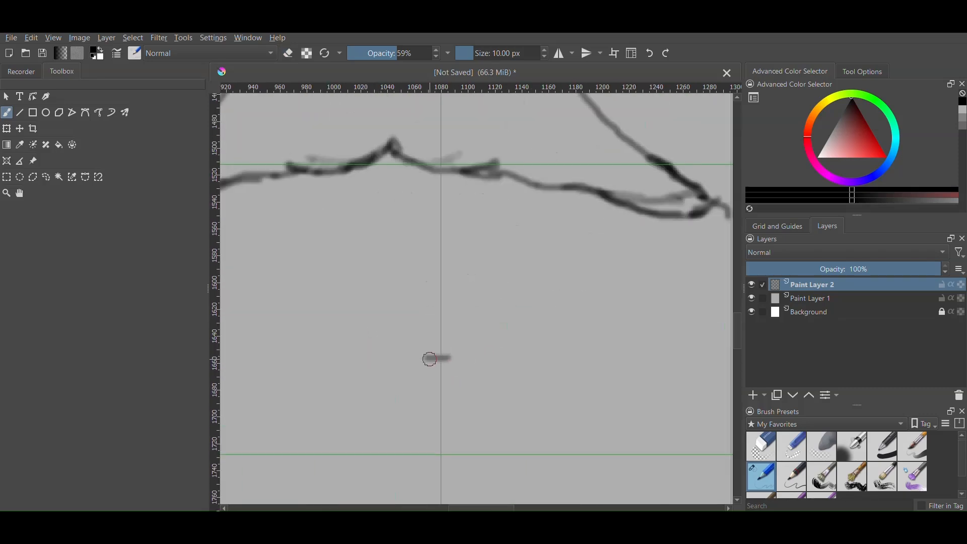
Draw the lower lip's right half from the centre mark, curving up to about x 1240, y 1560
{"action": "scroll", "coordinate": [472, 347], "scroll_direction": "down", "scroll_amount": 3}
{"action": "scroll", "coordinate": [529, 322], "scroll_direction": "up", "scroll_amount": 4}
{"action": "left_click_drag", "start_coordinate": [628, 225], "coordinate": [455, 375]}
{"action": "left_click_drag", "start_coordinate": [332, 397], "coordinate": [624, 299]}
{"action": "mouse_move", "coordinate": [628, 225]}
{"action": "left_mouse_down"}
{"action": "mouse_move", "coordinate": [433, 380]}
{"action": "mouse_move", "coordinate": [282, 402]}
{"action": "left_mouse_up"}
{"action": "scroll", "coordinate": [564, 287], "scroll_direction": "down", "scroll_amount": 1}
{"action": "scroll", "coordinate": [630, 297], "scroll_direction": "up", "scroll_amount": 3}
{"action": "scroll", "coordinate": [504, 292], "scroll_direction": "down", "scroll_amount": 4}
{"action": "scroll", "coordinate": [373, 302], "scroll_direction": "up", "scroll_amount": 1}
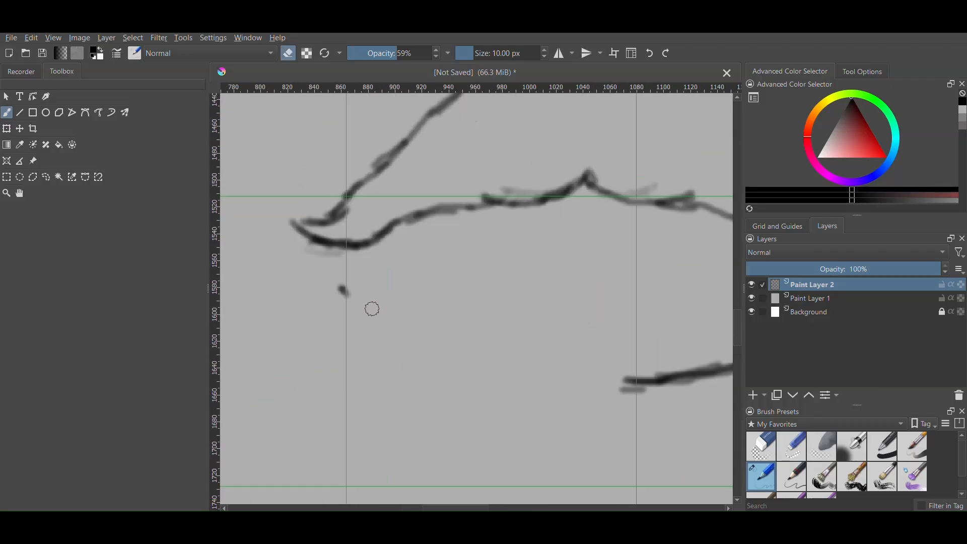
Draw the lower lip's left half from about x 855, y 1565 down to the bottom centre near y 1645
{"action": "scroll", "coordinate": [377, 321], "scroll_direction": "down", "scroll_amount": 1}
{"action": "scroll", "coordinate": [509, 358], "scroll_direction": "up", "scroll_amount": 2}
{"action": "scroll", "coordinate": [509, 358], "scroll_direction": "down", "scroll_amount": 4}
{"action": "scroll", "coordinate": [469, 337], "scroll_direction": "up", "scroll_amount": 5}
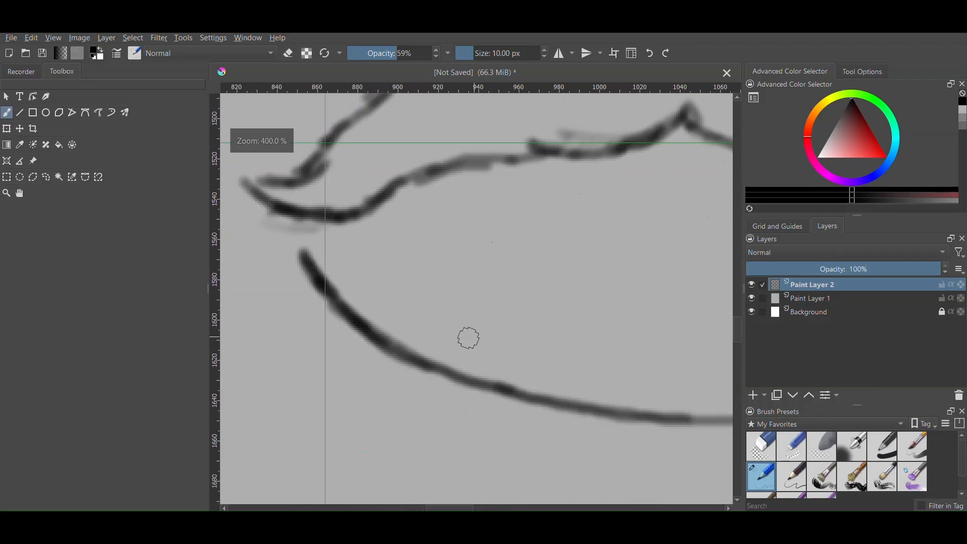
{"action": "scroll", "coordinate": [493, 350], "scroll_direction": "down", "scroll_amount": 4}
{"action": "scroll", "coordinate": [527, 339], "scroll_direction": "up", "scroll_amount": 3}
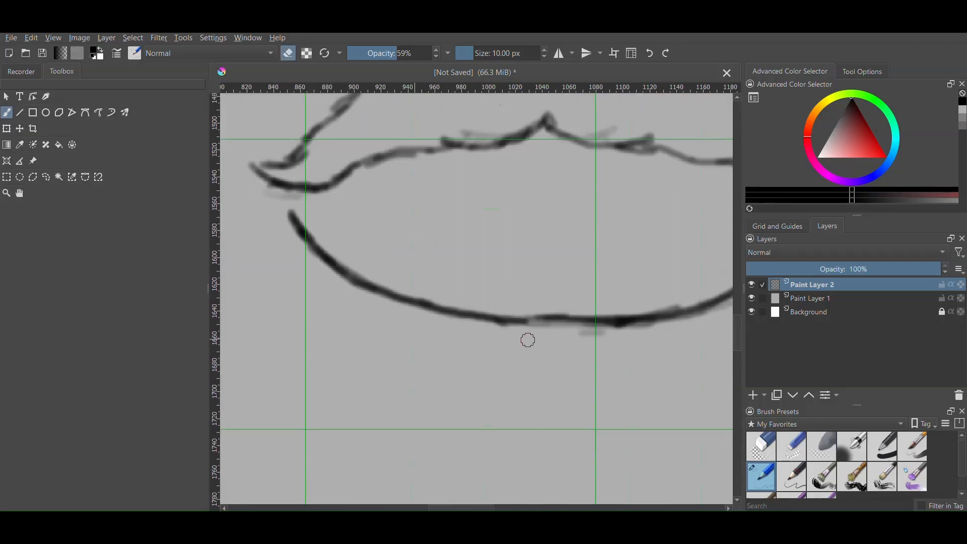
Draw a nearly flat shadow line beneath the lower lip from about x 955 to x 1195 near y 1660
{"action": "left_click_drag", "start_coordinate": [426, 348], "coordinate": [707, 342]}
{"action": "scroll", "coordinate": [707, 342], "scroll_direction": "down", "scroll_amount": 4}
{"action": "scroll", "coordinate": [574, 387], "scroll_direction": "up", "scroll_amount": 3}
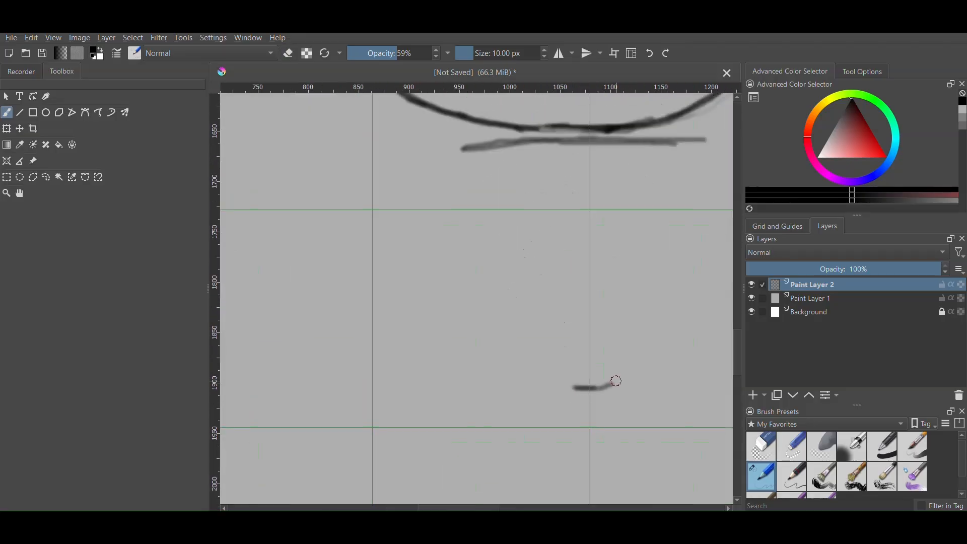
Draw the chin curve from about x 865 to x 1310, reaching its lowest point near y 1905
{"action": "scroll", "coordinate": [397, 360], "scroll_direction": "down", "scroll_amount": 4}
{"action": "scroll", "coordinate": [613, 335], "scroll_direction": "up", "scroll_amount": 4}
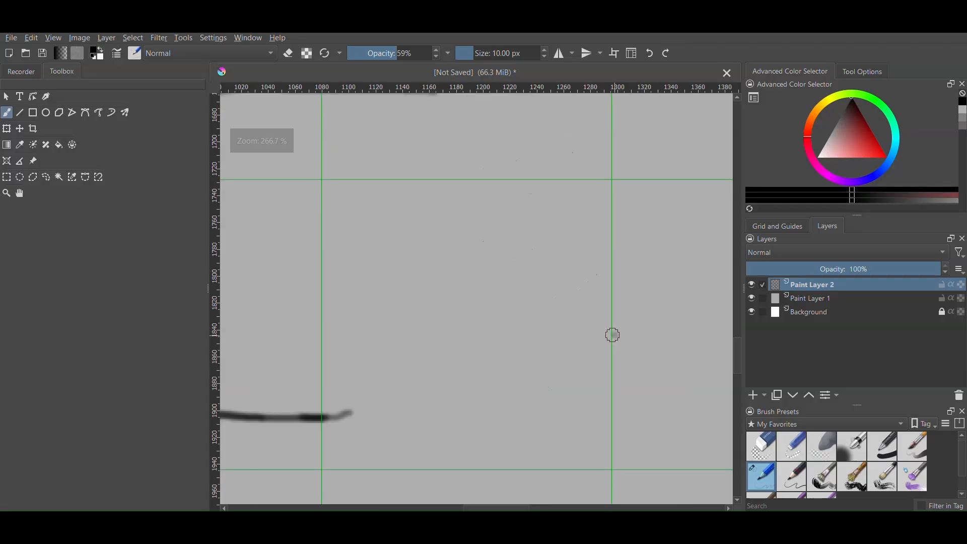
{"action": "left_click_drag", "start_coordinate": [476, 400], "coordinate": [621, 332]}
{"action": "scroll", "coordinate": [625, 346], "scroll_direction": "down", "scroll_amount": 5}
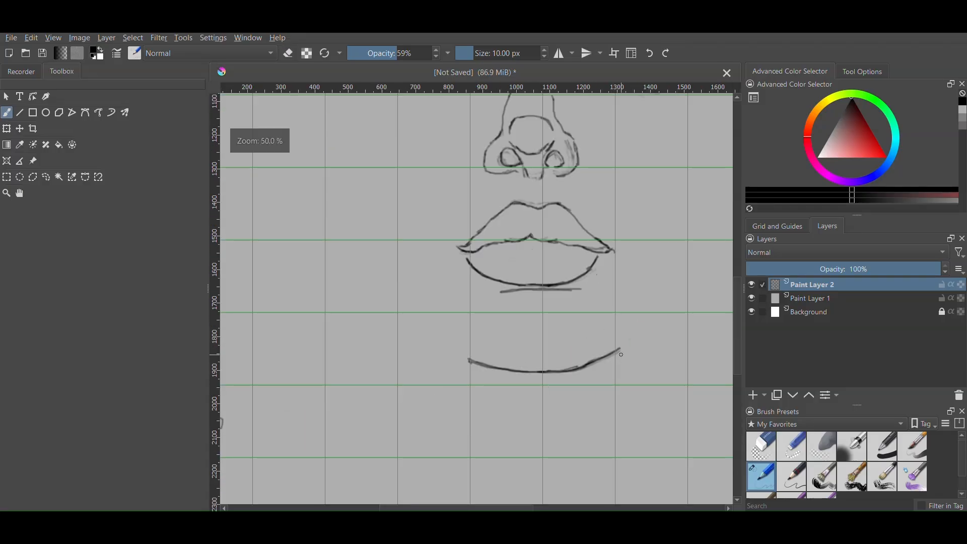
Extend the chin line up the right side of the jaw to about x 1490, y 1730
{"action": "scroll", "coordinate": [615, 345], "scroll_direction": "up", "scroll_amount": 5}
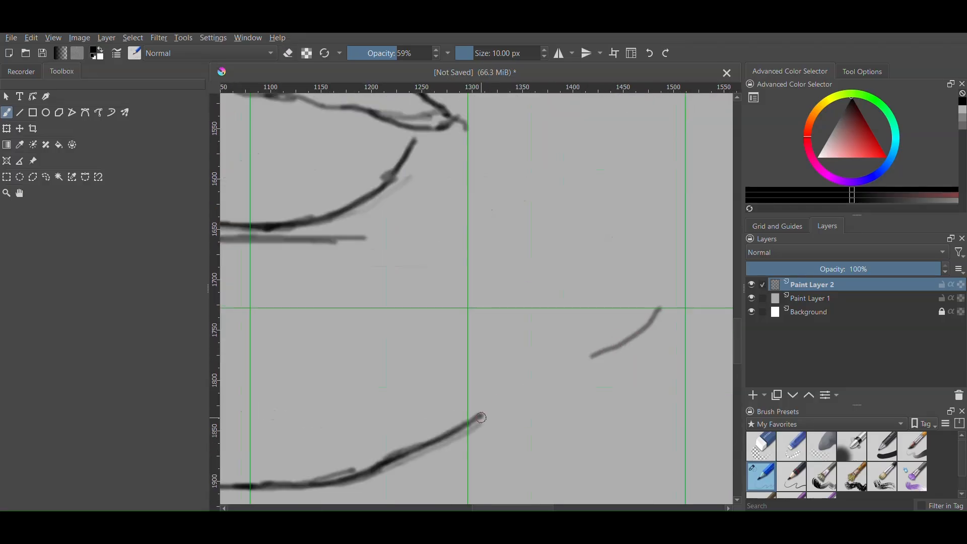
{"action": "scroll", "coordinate": [613, 345], "scroll_direction": "down", "scroll_amount": 4}
{"action": "scroll", "coordinate": [633, 279], "scroll_direction": "up", "scroll_amount": 4}
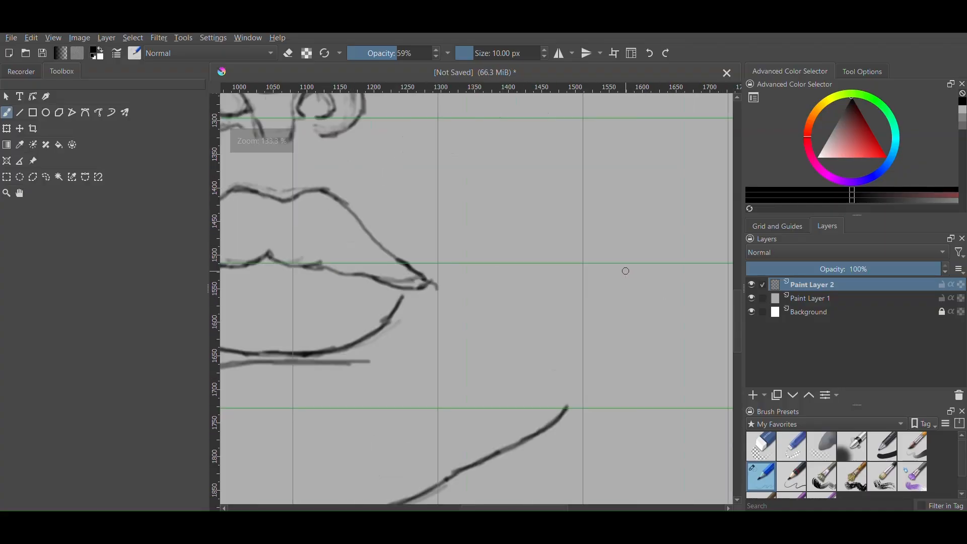
Continue the right jaw line upward to about x 1590, y 1515
{"action": "mouse_move", "coordinate": [536, 478]}
{"action": "left_mouse_down"}
{"action": "mouse_move", "coordinate": [641, 263]}
{"action": "mouse_move", "coordinate": [568, 423]}
{"action": "mouse_move", "coordinate": [679, 133]}
{"action": "left_mouse_up"}
{"action": "scroll", "coordinate": [599, 353], "scroll_direction": "down", "scroll_amount": 4}
{"action": "scroll", "coordinate": [597, 367], "scroll_direction": "up", "scroll_amount": 4}
{"action": "scroll", "coordinate": [610, 312], "scroll_direction": "up", "scroll_amount": 2}
{"action": "key", "text": "e"}
{"action": "key", "text": "e"}
{"action": "scroll", "coordinate": [575, 361], "scroll_direction": "up", "scroll_amount": 1}
{"action": "key", "text": "e"}
{"action": "scroll", "coordinate": [568, 379], "scroll_direction": "down", "scroll_amount": 8}
{"action": "scroll", "coordinate": [565, 353], "scroll_direction": "up", "scroll_amount": 8}
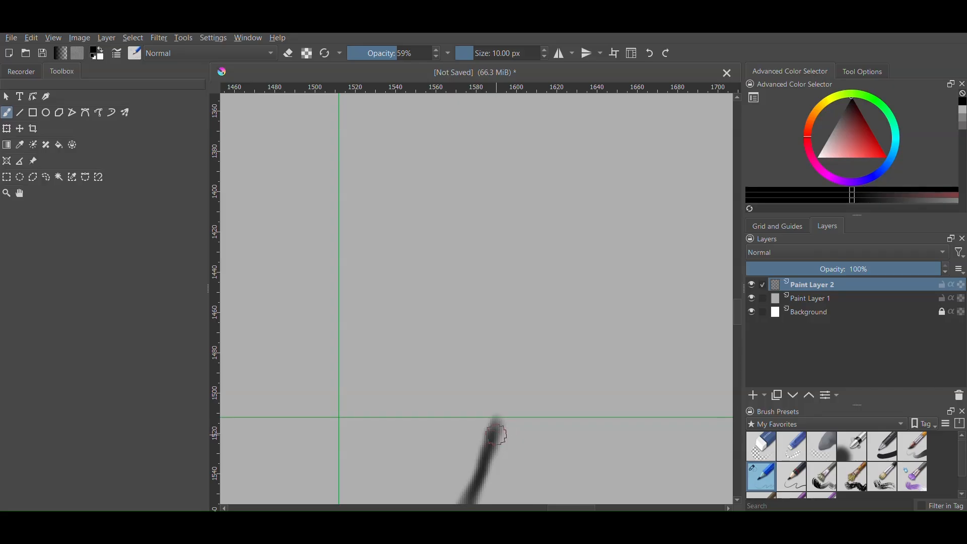
Extend the right face outline upward from the jaw to about x 1635, y 1300
{"action": "left_click_drag", "start_coordinate": [497, 434], "coordinate": [534, 186]}
{"action": "scroll", "coordinate": [536, 182], "scroll_direction": "down", "scroll_amount": 1}
{"action": "scroll", "coordinate": [541, 192], "scroll_direction": "down", "scroll_amount": 4}
{"action": "mouse_move", "coordinate": [511, 367]}
{"action": "left_mouse_down"}
{"action": "mouse_move", "coordinate": [543, 174]}
{"action": "mouse_move", "coordinate": [535, 231]}
{"action": "left_mouse_up"}
{"action": "scroll", "coordinate": [542, 201], "scroll_direction": "up", "scroll_amount": 3}
{"action": "key", "text": "e"}
{"action": "key", "text": "e"}
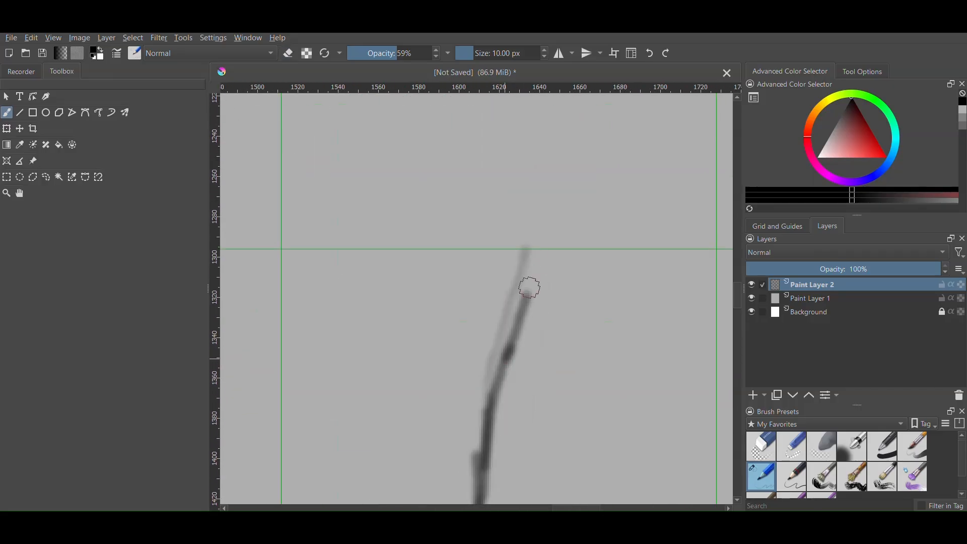
{"action": "left_click_drag", "start_coordinate": [530, 288], "coordinate": [527, 248]}
{"action": "left_click_drag", "start_coordinate": [527, 248], "coordinate": [487, 463]}
Sketch the right cheek outline up to about x 1655, y 1080 with several overlapping strokes
{"action": "scroll", "coordinate": [527, 257], "scroll_direction": "down", "scroll_amount": 4}
{"action": "scroll", "coordinate": [524, 323], "scroll_direction": "up", "scroll_amount": 3}
{"action": "scroll", "coordinate": [511, 373], "scroll_direction": "down", "scroll_amount": 6}
{"action": "mouse_move", "coordinate": [492, 300]}
{"action": "left_mouse_down"}
{"action": "mouse_move", "coordinate": [471, 399]}
{"action": "mouse_move", "coordinate": [489, 263]}
{"action": "left_mouse_up"}
{"action": "scroll", "coordinate": [515, 339], "scroll_direction": "up", "scroll_amount": 3}
{"action": "scroll", "coordinate": [529, 267], "scroll_direction": "up", "scroll_amount": 2}
{"action": "left_click_drag", "start_coordinate": [499, 382], "coordinate": [503, 211]}
{"action": "scroll", "coordinate": [502, 328], "scroll_direction": "down", "scroll_amount": 1}
{"action": "scroll", "coordinate": [496, 352], "scroll_direction": "down", "scroll_amount": 3}
{"action": "scroll", "coordinate": [487, 393], "scroll_direction": "up", "scroll_amount": 4}
{"action": "left_click_drag", "start_coordinate": [487, 403], "coordinate": [510, 305]}
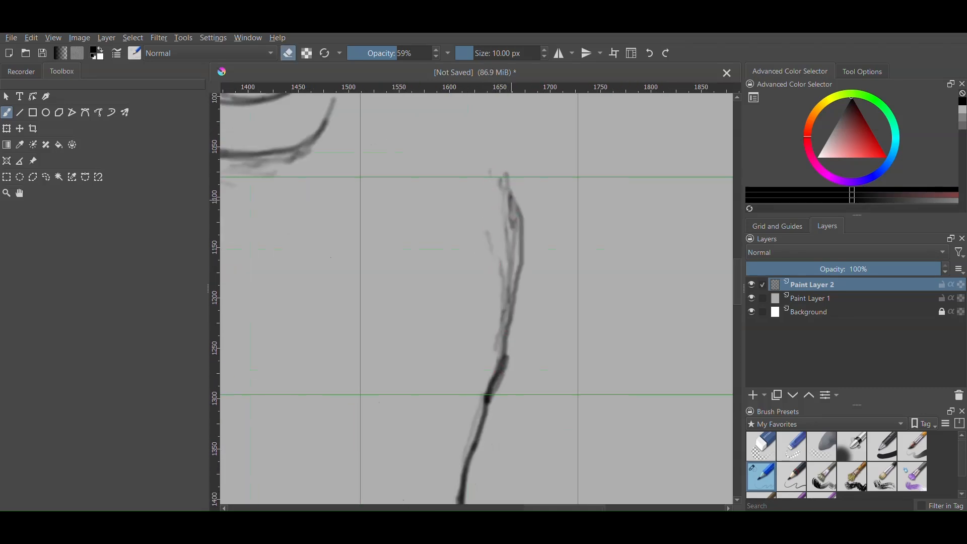
Redraw the right cheek outline farther out, reaching x 1680 at y 1080, and erase the old inner strokes at 100% opacity
{"action": "scroll", "coordinate": [510, 320], "scroll_direction": "down", "scroll_amount": 5}
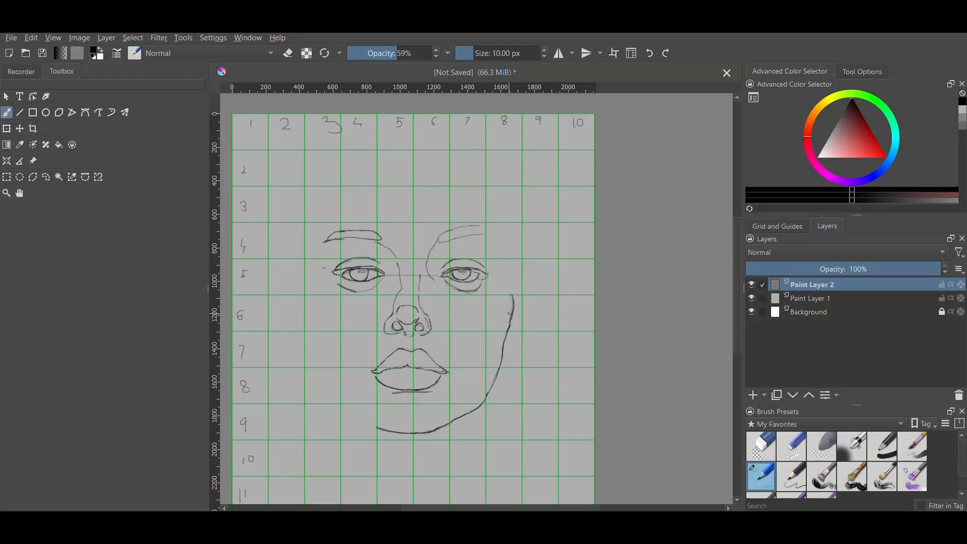
{"action": "scroll", "coordinate": [508, 297], "scroll_direction": "up", "scroll_amount": 6}
{"action": "key", "text": "e"}
{"action": "key", "text": "e"}
{"action": "left_click_drag", "start_coordinate": [549, 360], "coordinate": [550, 285]}
{"action": "scroll", "coordinate": [548, 276], "scroll_direction": "down", "scroll_amount": 4}
{"action": "scroll", "coordinate": [542, 304], "scroll_direction": "up", "scroll_amount": 4}
{"action": "key", "text": "e"}
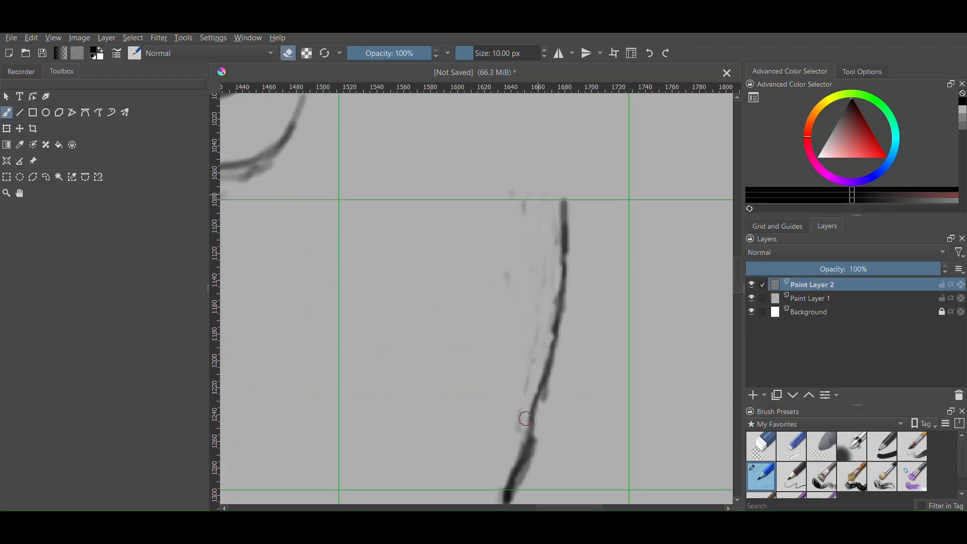
{"action": "key", "text": "e"}
Draw the right temple line at 68% opacity from about x 1605, y 865 down to the cheek outline at y 1080
{"action": "scroll", "coordinate": [537, 259], "scroll_direction": "down", "scroll_amount": 4}
{"action": "scroll", "coordinate": [546, 231], "scroll_direction": "up", "scroll_amount": 2}
{"action": "scroll", "coordinate": [546, 232], "scroll_direction": "down", "scroll_amount": 2}
{"action": "scroll", "coordinate": [523, 176], "scroll_direction": "up", "scroll_amount": 5}
{"action": "left_click_drag", "start_coordinate": [468, 203], "coordinate": [487, 346]}
{"action": "scroll", "coordinate": [496, 252], "scroll_direction": "down", "scroll_amount": 2}
{"action": "left_click_drag", "start_coordinate": [505, 122], "coordinate": [512, 165]}
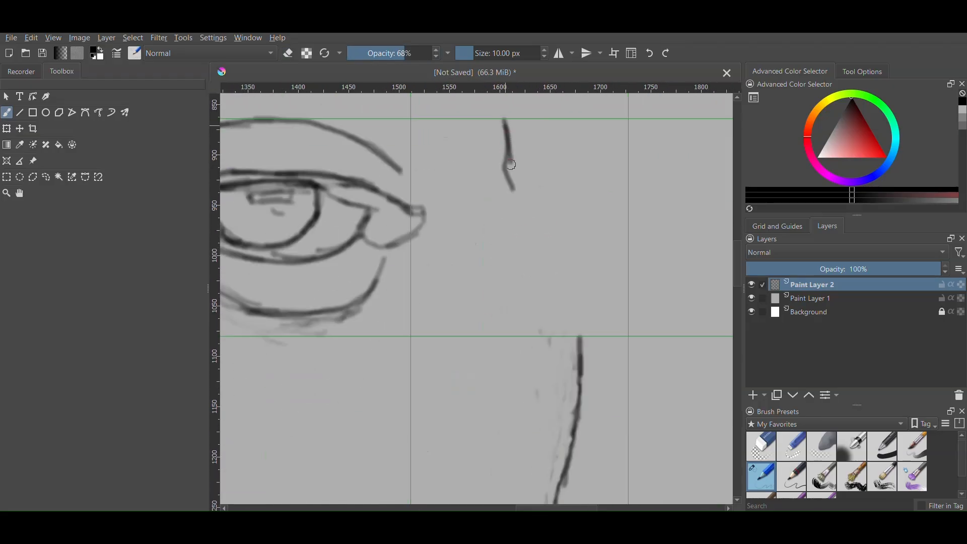
{"action": "scroll", "coordinate": [539, 178], "scroll_direction": "down", "scroll_amount": 6}
{"action": "scroll", "coordinate": [541, 177], "scroll_direction": "up", "scroll_amount": 4}
Erase the doubled right temple stroke and redraw the line slightly farther out down to the cheek
{"action": "key", "text": "e"}
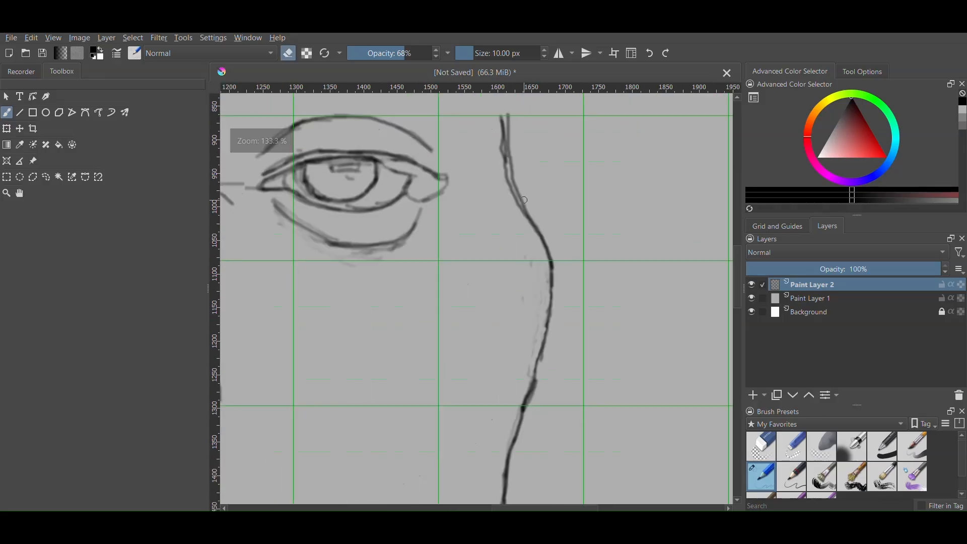
{"action": "left_click_drag", "start_coordinate": [510, 192], "coordinate": [507, 112]}
{"action": "key", "text": "e"}
{"action": "scroll", "coordinate": [497, 126], "scroll_direction": "up", "scroll_amount": 3}
{"action": "scroll", "coordinate": [515, 162], "scroll_direction": "down", "scroll_amount": 1}
{"action": "left_click_drag", "start_coordinate": [532, 222], "coordinate": [611, 403]}
{"action": "left_click_drag", "start_coordinate": [514, 166], "coordinate": [602, 350]}
{"action": "scroll", "coordinate": [534, 162], "scroll_direction": "down", "scroll_amount": 6}
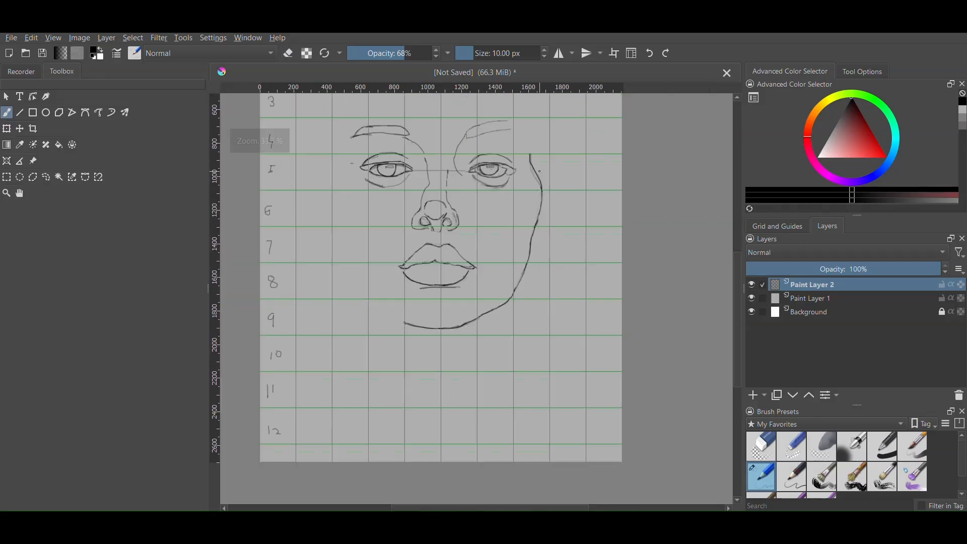
Extend the right temple line up toward the eyebrow's outer end at about x 1510, y 725
{"action": "scroll", "coordinate": [531, 128], "scroll_direction": "up", "scroll_amount": 5}
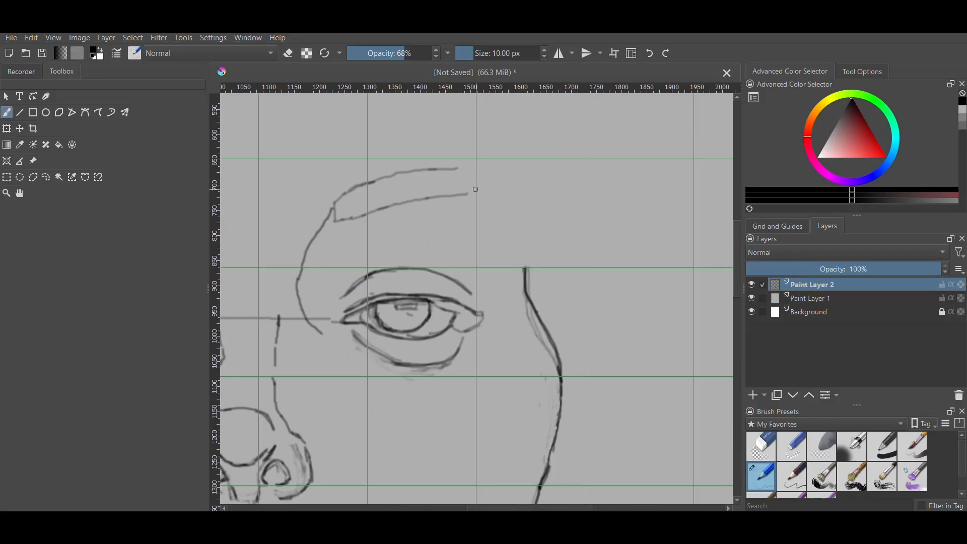
{"action": "left_click_drag", "start_coordinate": [517, 242], "coordinate": [476, 201]}
{"action": "scroll", "coordinate": [500, 205], "scroll_direction": "down", "scroll_amount": 4}
{"action": "scroll", "coordinate": [495, 195], "scroll_direction": "up", "scroll_amount": 5}
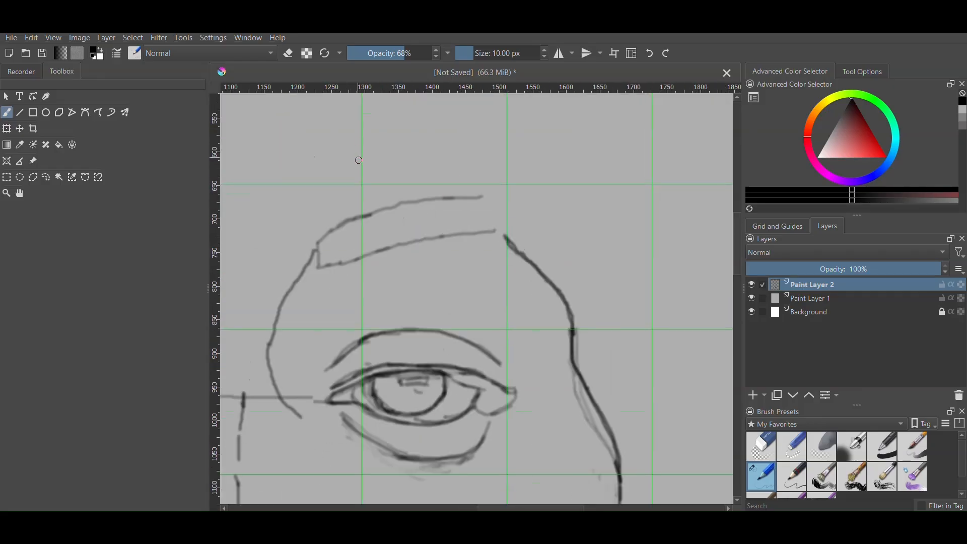
Continue the forehead line across the right eyebrow's outer end to about x 1295, y 625
{"action": "scroll", "coordinate": [535, 232], "scroll_direction": "down", "scroll_amount": 3}
{"action": "mouse_move", "coordinate": [357, 160]}
{"action": "left_mouse_down"}
{"action": "mouse_move", "coordinate": [508, 237]}
{"action": "mouse_move", "coordinate": [473, 212]}
{"action": "left_mouse_up"}
{"action": "scroll", "coordinate": [534, 232], "scroll_direction": "up", "scroll_amount": 3}
{"action": "scroll", "coordinate": [518, 189], "scroll_direction": "down", "scroll_amount": 5}
{"action": "scroll", "coordinate": [477, 166], "scroll_direction": "up", "scroll_amount": 5}
Extend the forehead line up-left through about x 1080, y 440 to a peak near x 965, y 330
{"action": "left_click_drag", "start_coordinate": [418, 130], "coordinate": [424, 136]}
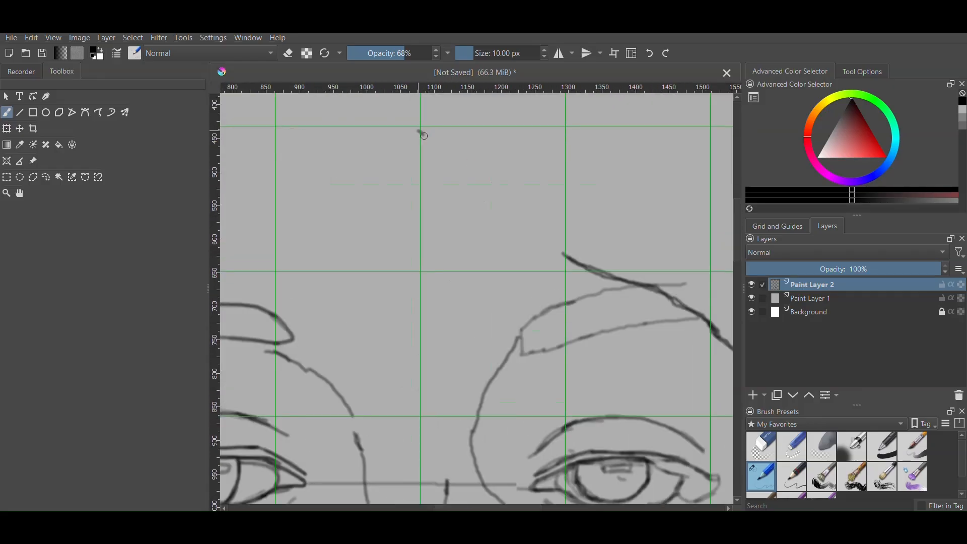
{"action": "left_click_drag", "start_coordinate": [508, 208], "coordinate": [419, 131]}
{"action": "scroll", "coordinate": [488, 164], "scroll_direction": "down", "scroll_amount": 4}
{"action": "scroll", "coordinate": [453, 130], "scroll_direction": "up", "scroll_amount": 4}
Draw a curved hair strand from the peak down to about x 1220, y 725, with a parallel line beside it
{"action": "mouse_move", "coordinate": [531, 247]}
{"action": "left_mouse_down"}
{"action": "mouse_move", "coordinate": [479, 201]}
{"action": "mouse_move", "coordinate": [488, 153]}
{"action": "mouse_move", "coordinate": [465, 243]}
{"action": "left_mouse_up"}
{"action": "scroll", "coordinate": [428, 196], "scroll_direction": "up", "scroll_amount": 1}
{"action": "scroll", "coordinate": [496, 118], "scroll_direction": "down", "scroll_amount": 1}
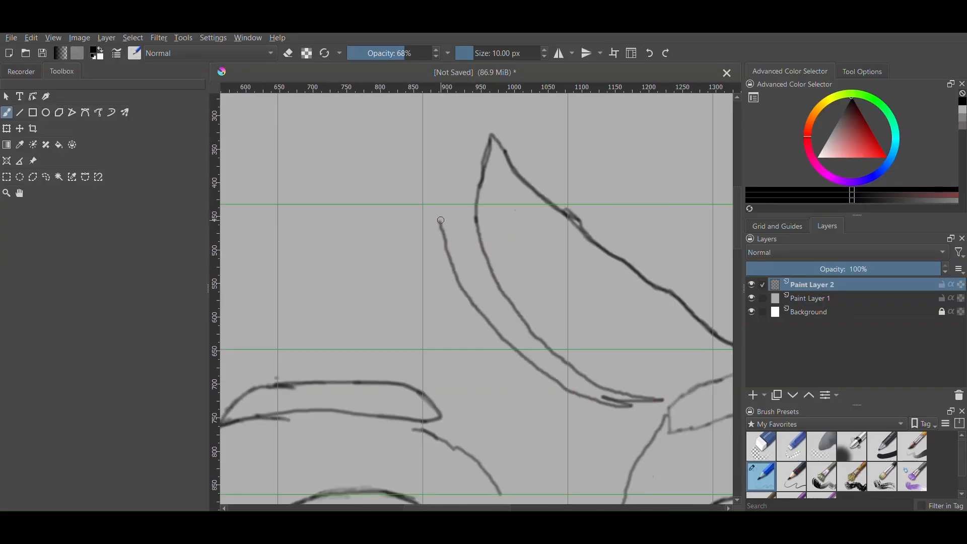
Darken the parallel strand line and extend its upper end to about x 875, y 395
{"action": "scroll", "coordinate": [437, 205], "scroll_direction": "up", "scroll_amount": 1}
{"action": "left_click_drag", "start_coordinate": [448, 249], "coordinate": [443, 209]}
{"action": "scroll", "coordinate": [490, 333], "scroll_direction": "down", "scroll_amount": 3}
{"action": "scroll", "coordinate": [482, 313], "scroll_direction": "up", "scroll_amount": 5}
{"action": "left_click_drag", "start_coordinate": [464, 306], "coordinate": [452, 264]}
Draw another hair strand over the forehead, from about x 975, y 720 curving up along the x 864 guide
{"action": "scroll", "coordinate": [451, 260], "scroll_direction": "down", "scroll_amount": 4}
{"action": "scroll", "coordinate": [446, 397], "scroll_direction": "up", "scroll_amount": 4}
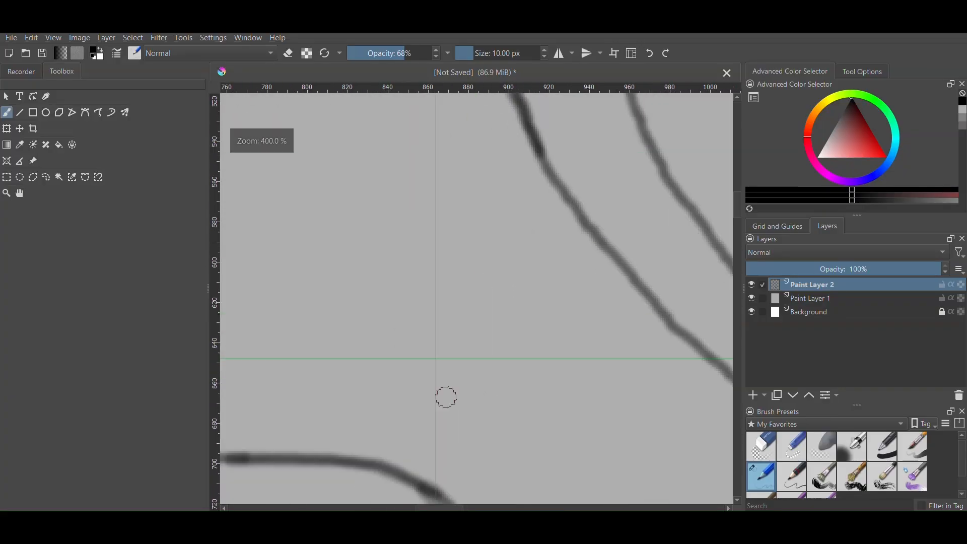
{"action": "left_click_drag", "start_coordinate": [465, 359], "coordinate": [426, 138]}
{"action": "scroll", "coordinate": [481, 255], "scroll_direction": "down", "scroll_amount": 1}
{"action": "scroll", "coordinate": [488, 309], "scroll_direction": "up", "scroll_amount": 2}
{"action": "mouse_move", "coordinate": [445, 208]}
{"action": "left_mouse_down"}
{"action": "mouse_move", "coordinate": [436, 126]}
{"action": "mouse_move", "coordinate": [590, 312]}
{"action": "left_mouse_up"}
{"action": "mouse_move", "coordinate": [590, 312]}
{"action": "left_mouse_down"}
{"action": "mouse_move", "coordinate": [512, 274]}
{"action": "mouse_move", "coordinate": [418, 176]}
{"action": "left_mouse_up"}
{"action": "left_click_drag", "start_coordinate": [452, 255], "coordinate": [449, 234]}
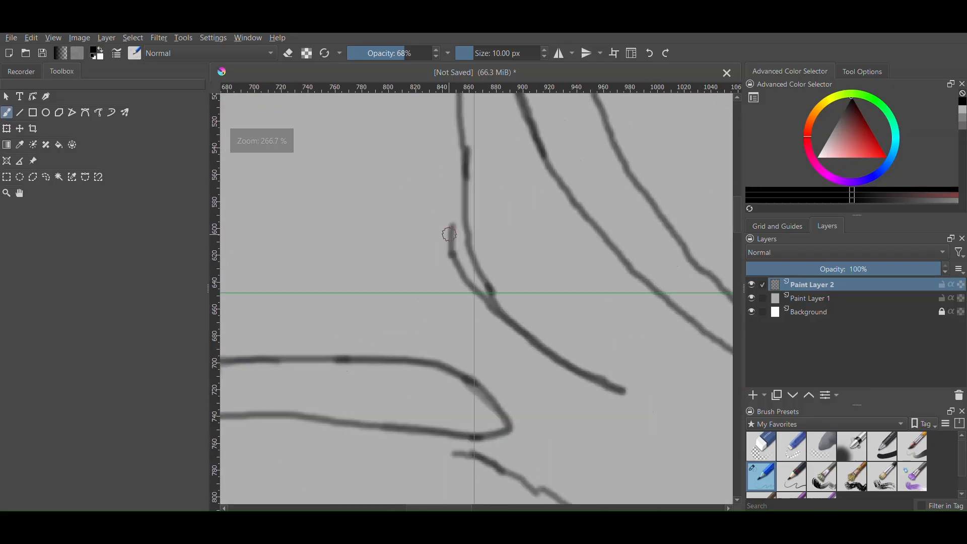
Draw the strand's outer edge up to about x 840, y 395, ending in a short down-left hook
{"action": "scroll", "coordinate": [453, 202], "scroll_direction": "down", "scroll_amount": 1}
{"action": "scroll", "coordinate": [428, 227], "scroll_direction": "down", "scroll_amount": 3}
{"action": "scroll", "coordinate": [361, 270], "scroll_direction": "up", "scroll_amount": 4}
{"action": "scroll", "coordinate": [362, 320], "scroll_direction": "down", "scroll_amount": 3}
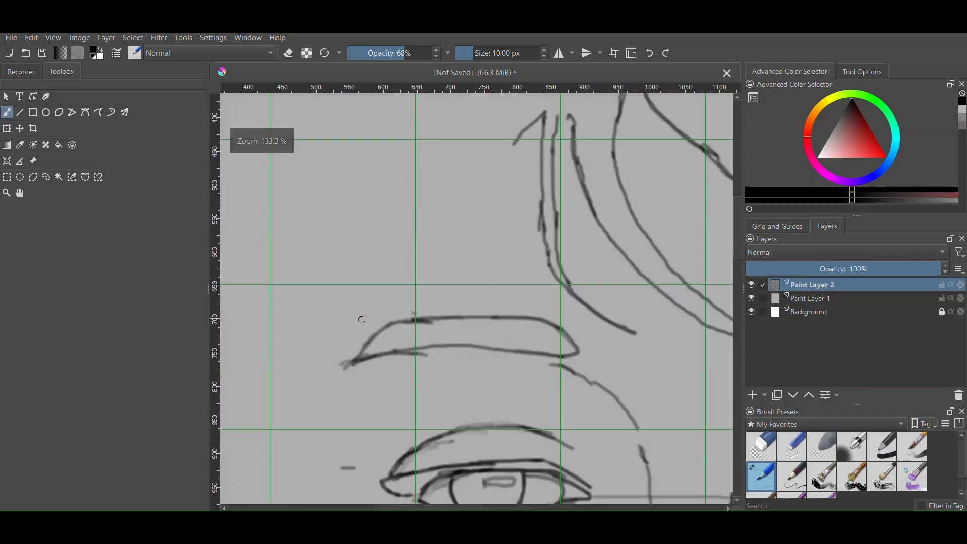
Draw the hairline from the hook down to the left eyebrow's outer end, with a narrow lock beside its upper part
{"action": "scroll", "coordinate": [362, 320], "scroll_direction": "up", "scroll_amount": 1}
{"action": "scroll", "coordinate": [494, 179], "scroll_direction": "down", "scroll_amount": 1}
{"action": "scroll", "coordinate": [494, 180], "scroll_direction": "down", "scroll_amount": 2}
{"action": "scroll", "coordinate": [516, 224], "scroll_direction": "up", "scroll_amount": 3}
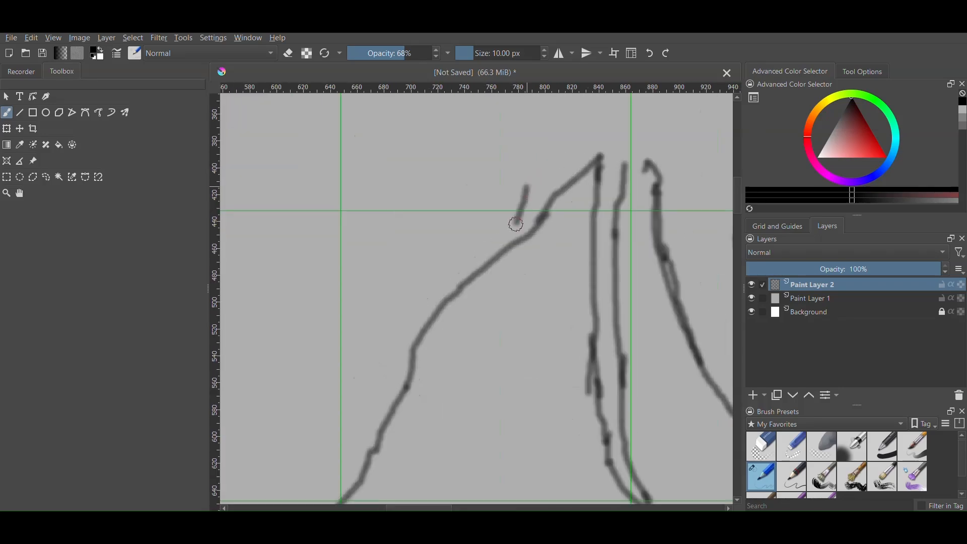
{"action": "scroll", "coordinate": [474, 192], "scroll_direction": "down", "scroll_amount": 3}
{"action": "scroll", "coordinate": [447, 322], "scroll_direction": "up", "scroll_amount": 4}
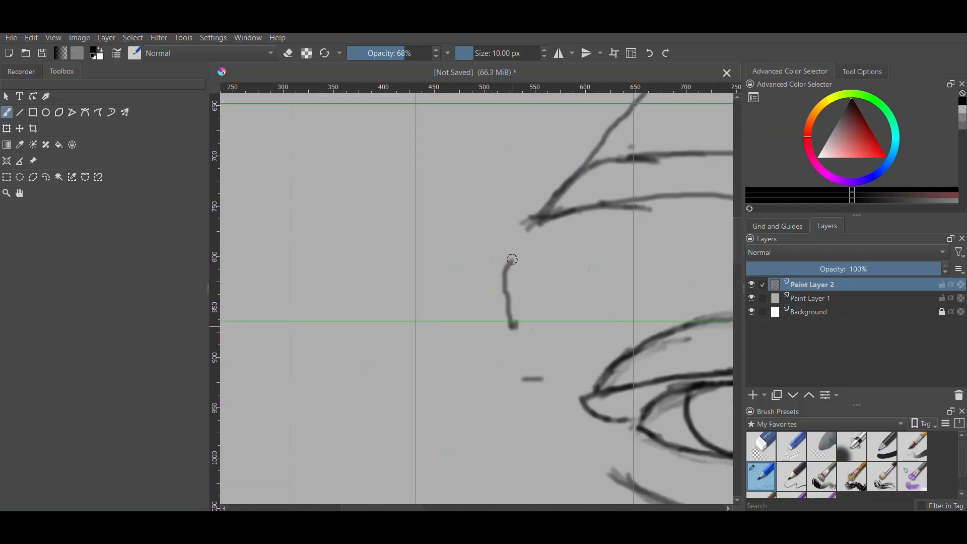
Sketch the left temple contour down from the eyebrow and curve it outward into the cheek below y 925
{"action": "scroll", "coordinate": [532, 259], "scroll_direction": "down", "scroll_amount": 3}
{"action": "scroll", "coordinate": [539, 315], "scroll_direction": "up", "scroll_amount": 3}
{"action": "mouse_move", "coordinate": [500, 204]}
{"action": "left_mouse_down"}
{"action": "mouse_move", "coordinate": [511, 259]}
{"action": "mouse_move", "coordinate": [502, 167]}
{"action": "left_mouse_up"}
{"action": "scroll", "coordinate": [496, 199], "scroll_direction": "down", "scroll_amount": 4}
{"action": "scroll", "coordinate": [484, 239], "scroll_direction": "up", "scroll_amount": 4}
{"action": "left_click_drag", "start_coordinate": [483, 282], "coordinate": [494, 183]}
{"action": "scroll", "coordinate": [524, 171], "scroll_direction": "down", "scroll_amount": 4}
{"action": "scroll", "coordinate": [530, 146], "scroll_direction": "up", "scroll_amount": 6}
Erase the left temple contour beside the eye between about y 865 and y 925
{"action": "key", "text": "e"}
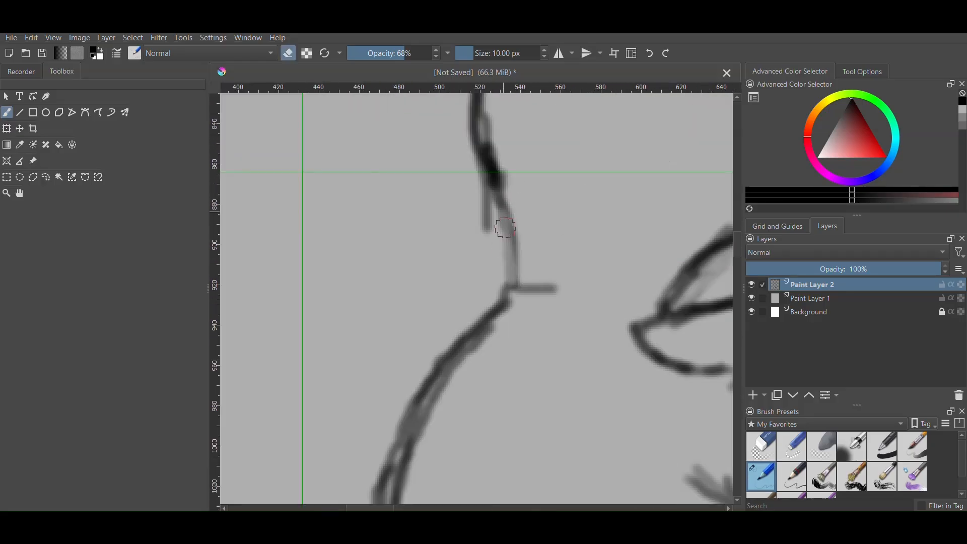
{"action": "left_click_drag", "start_coordinate": [503, 222], "coordinate": [493, 164]}
{"action": "scroll", "coordinate": [499, 282], "scroll_direction": "down", "scroll_amount": 2}
{"action": "scroll", "coordinate": [488, 333], "scroll_direction": "down", "scroll_amount": 3}
{"action": "scroll", "coordinate": [498, 323], "scroll_direction": "up", "scroll_amount": 3}
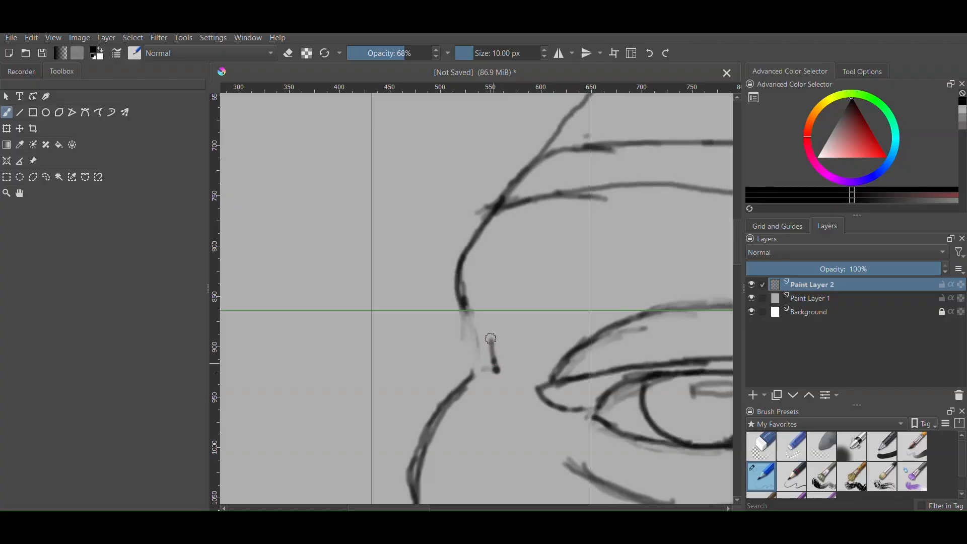
Redraw the left temple contour farther in, from about x 555, y 925 up to the eyebrow's outer end
{"action": "left_click_drag", "start_coordinate": [479, 272], "coordinate": [549, 160]}
{"action": "scroll", "coordinate": [549, 161], "scroll_direction": "down", "scroll_amount": 3}
{"action": "scroll", "coordinate": [452, 292], "scroll_direction": "up", "scroll_amount": 4}
Erase the old outer temple strokes and the left cheek curve, using a 40 px eraser at 100% opacity
{"action": "key", "text": "e"}
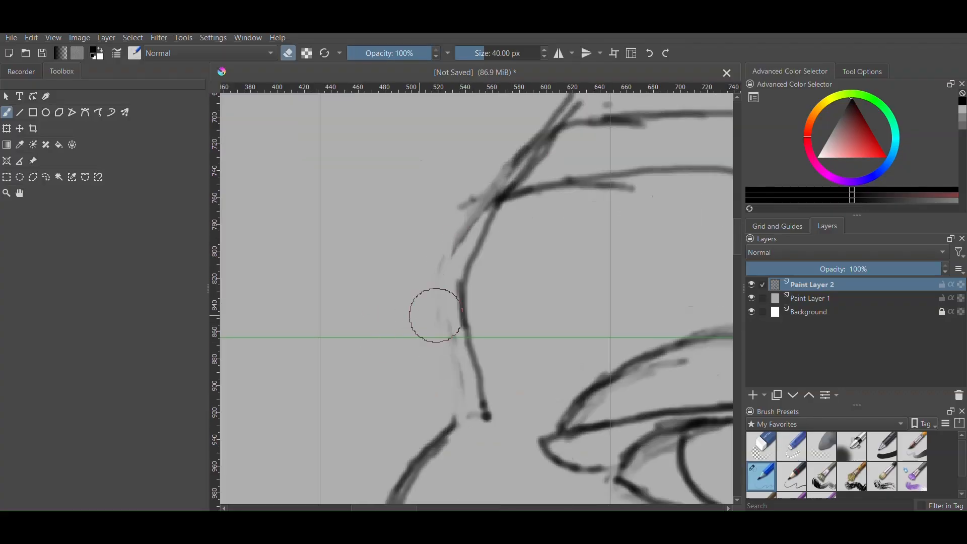
{"action": "scroll", "coordinate": [342, 411], "scroll_direction": "down", "scroll_amount": 4}
{"action": "scroll", "coordinate": [389, 360], "scroll_direction": "up", "scroll_amount": 4}
{"action": "key", "text": "e"}
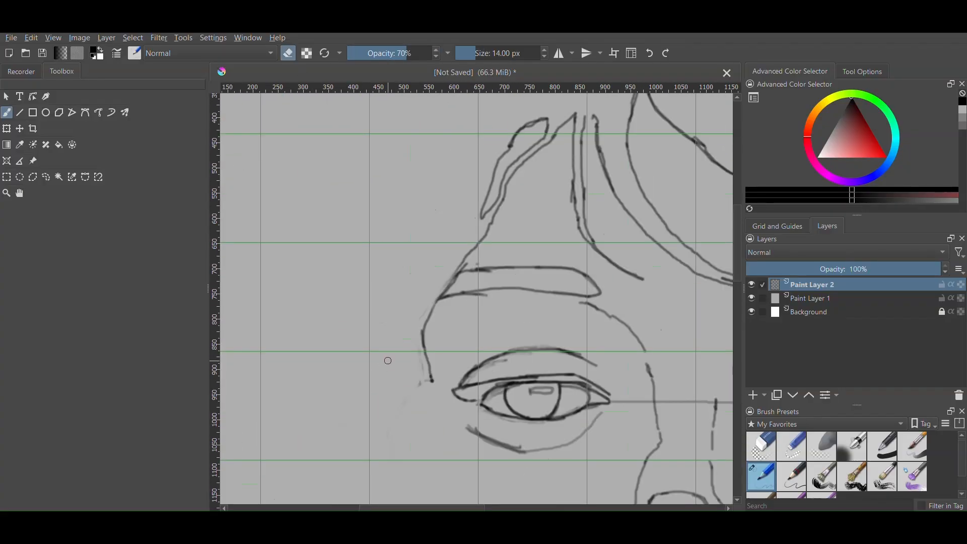
Redraw the left cheek contour with a 14 px brush at 70% opacity, from the temple to about x 480, y 1080
{"action": "scroll", "coordinate": [394, 473], "scroll_direction": "up", "scroll_amount": 1}
{"action": "left_click_drag", "start_coordinate": [394, 440], "coordinate": [466, 283]}
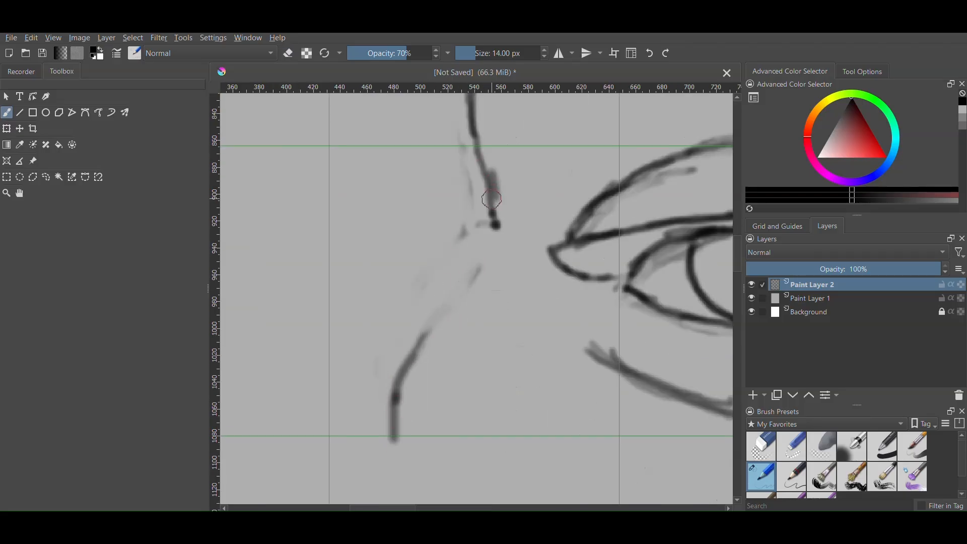
{"action": "mouse_move", "coordinate": [491, 199]}
{"action": "left_mouse_down"}
{"action": "mouse_move", "coordinate": [393, 410]}
{"action": "mouse_move", "coordinate": [395, 428]}
{"action": "left_mouse_up"}
Erase the left temple overlap and the lower end of the left cheek contour down to about y 1080
{"action": "key", "text": "e"}
{"action": "left_click_drag", "start_coordinate": [426, 330], "coordinate": [414, 362]}
{"action": "mouse_move", "coordinate": [385, 442]}
{"action": "left_mouse_down"}
{"action": "mouse_move", "coordinate": [465, 265]}
{"action": "mouse_move", "coordinate": [444, 243]}
{"action": "mouse_move", "coordinate": [447, 164]}
{"action": "left_mouse_up"}
{"action": "scroll", "coordinate": [465, 258], "scroll_direction": "down", "scroll_amount": 6}
{"action": "scroll", "coordinate": [462, 297], "scroll_direction": "up", "scroll_amount": 3}
{"action": "scroll", "coordinate": [443, 236], "scroll_direction": "up", "scroll_amount": 4}
{"action": "key", "text": "e"}
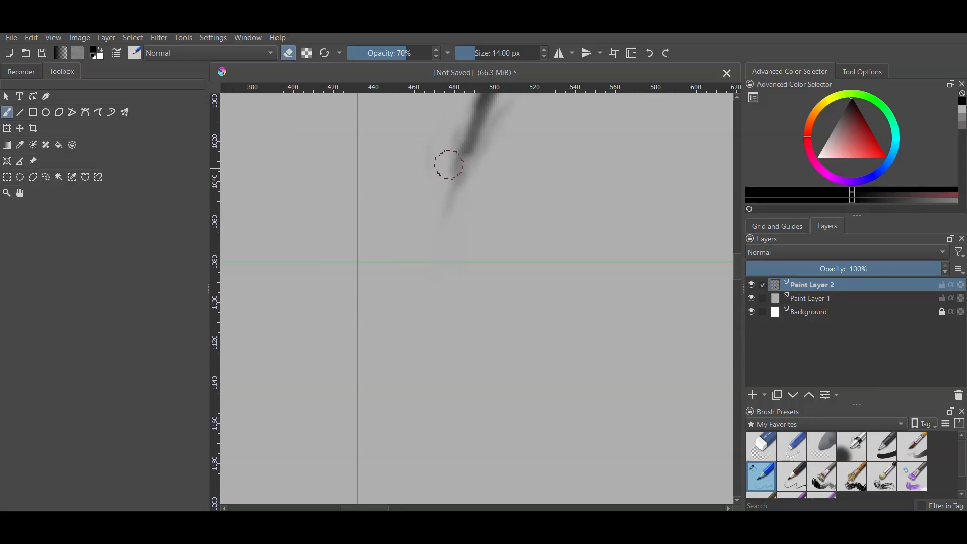
Redraw the lower end of the left cheek contour down to about y 1080 and clean its edge
{"action": "key", "text": "e"}
{"action": "mouse_move", "coordinate": [463, 207]}
{"action": "left_mouse_down"}
{"action": "mouse_move", "coordinate": [492, 121]}
{"action": "mouse_move", "coordinate": [478, 266]}
{"action": "left_mouse_up"}
{"action": "key", "text": "e"}
{"action": "scroll", "coordinate": [448, 238], "scroll_direction": "down", "scroll_amount": 4}
{"action": "scroll", "coordinate": [455, 202], "scroll_direction": "up", "scroll_amount": 4}
{"action": "key", "text": "e"}
{"action": "scroll", "coordinate": [499, 286], "scroll_direction": "down", "scroll_amount": 7}
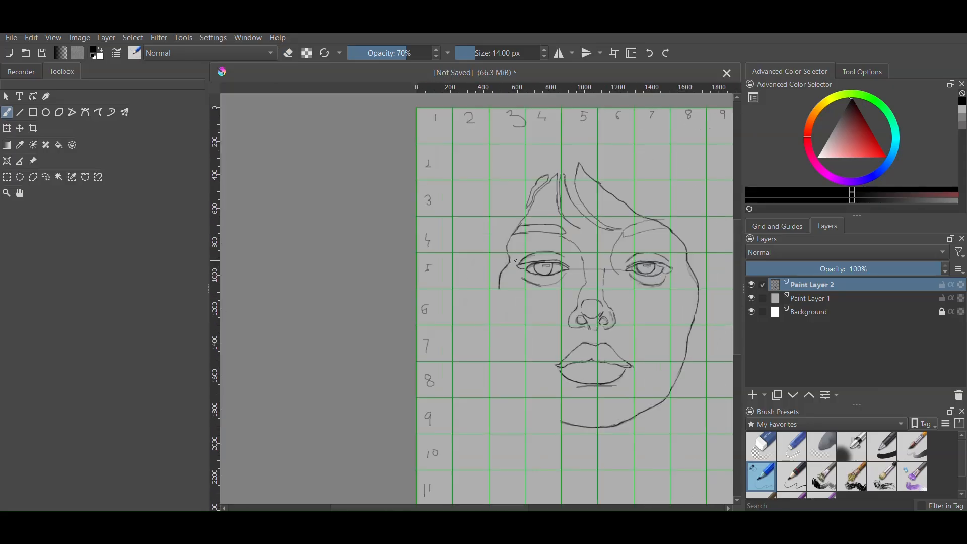
Draw the next section of the left face contour from about y 1120 toward y 1300
{"action": "scroll", "coordinate": [500, 326], "scroll_direction": "up", "scroll_amount": 6}
{"action": "left_click_drag", "start_coordinate": [501, 339], "coordinate": [474, 190]}
{"action": "scroll", "coordinate": [460, 241], "scroll_direction": "down", "scroll_amount": 5}
{"action": "scroll", "coordinate": [463, 217], "scroll_direction": "up", "scroll_amount": 5}
{"action": "left_click_drag", "start_coordinate": [464, 324], "coordinate": [470, 207]}
{"action": "scroll", "coordinate": [471, 207], "scroll_direction": "down", "scroll_amount": 4}
{"action": "scroll", "coordinate": [479, 252], "scroll_direction": "up", "scroll_amount": 4}
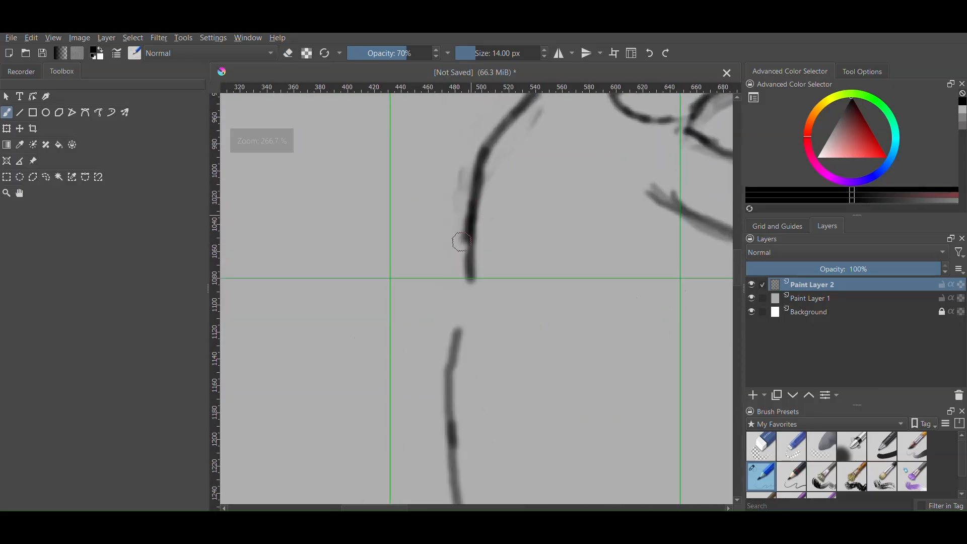
Join the left face contour across y 1080, and erase the overlap along its inner edge down to about y 1160
{"action": "left_click_drag", "start_coordinate": [479, 252], "coordinate": [473, 243]}
{"action": "scroll", "coordinate": [473, 244], "scroll_direction": "down", "scroll_amount": 5}
{"action": "scroll", "coordinate": [427, 303], "scroll_direction": "up", "scroll_amount": 5}
{"action": "key", "text": "e"}
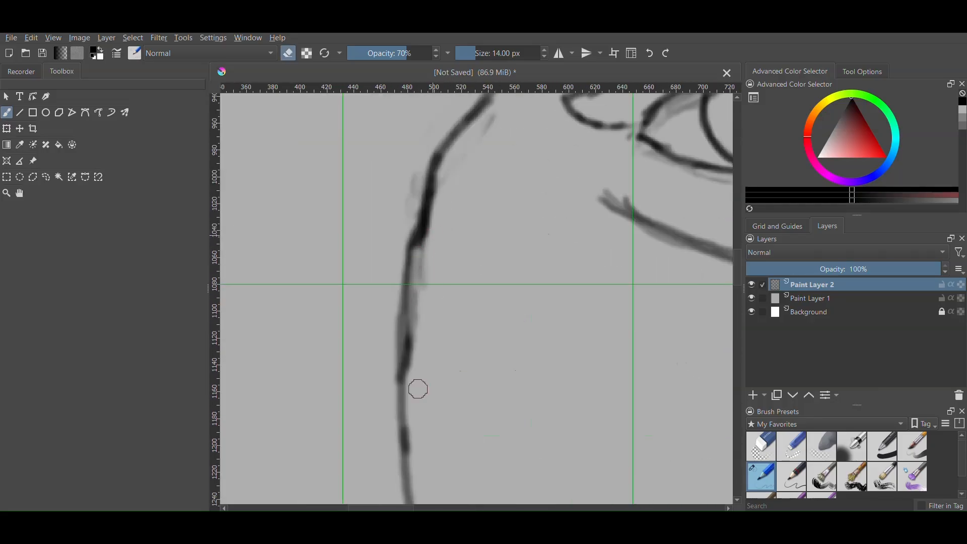
{"action": "left_click_drag", "start_coordinate": [418, 389], "coordinate": [423, 262]}
{"action": "scroll", "coordinate": [466, 159], "scroll_direction": "down", "scroll_amount": 4}
{"action": "scroll", "coordinate": [496, 358], "scroll_direction": "up", "scroll_amount": 3}
Continue the left face contour from about x 500, y 1300 to x 530, y 1515
{"action": "left_click_drag", "start_coordinate": [454, 346], "coordinate": [451, 237]}
{"action": "scroll", "coordinate": [438, 302], "scroll_direction": "down", "scroll_amount": 1}
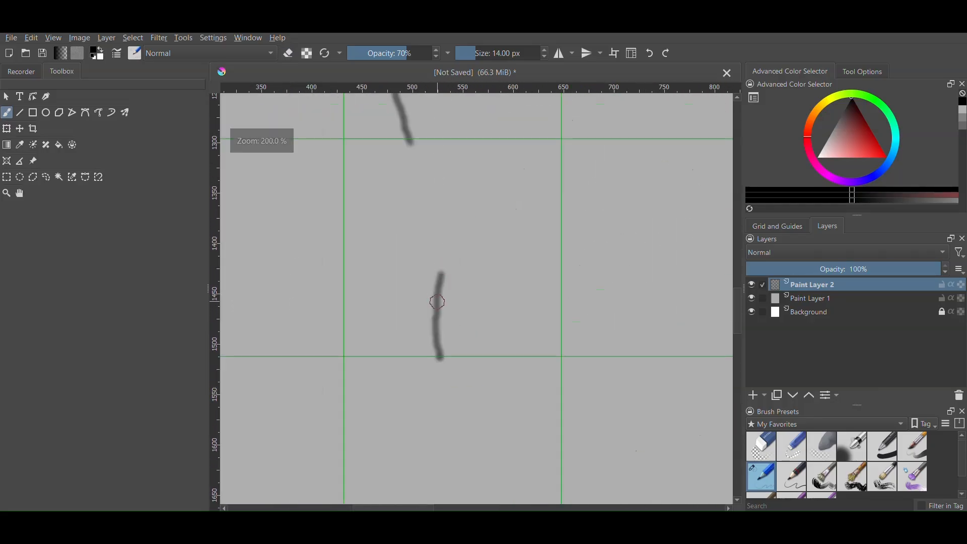
{"action": "left_click_drag", "start_coordinate": [437, 316], "coordinate": [407, 141]}
{"action": "scroll", "coordinate": [455, 264], "scroll_direction": "down", "scroll_amount": 5}
{"action": "scroll", "coordinate": [464, 273], "scroll_direction": "up", "scroll_amount": 4}
Erase the left contour's lower section and redraw it between about y 1430 and y 1515
{"action": "key", "text": "e"}
{"action": "left_click_drag", "start_coordinate": [416, 297], "coordinate": [420, 209]}
{"action": "scroll", "coordinate": [420, 221], "scroll_direction": "up", "scroll_amount": 2}
{"action": "key", "text": "e"}
{"action": "left_click_drag", "start_coordinate": [429, 421], "coordinate": [407, 251]}
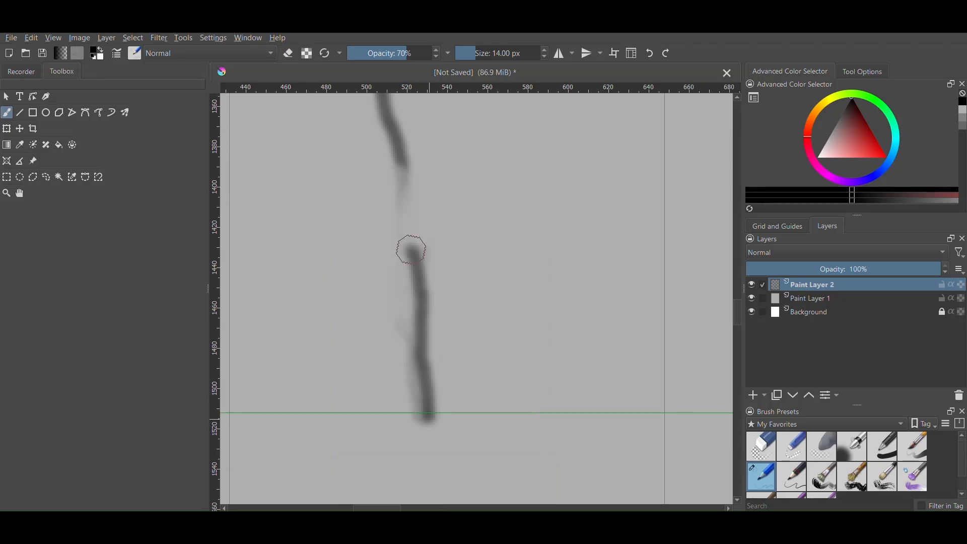
Sketch the lower left jaw curve from about x 525, y 1515 to x 650, y 1745, and erase it to a faint guide
{"action": "scroll", "coordinate": [407, 251], "scroll_direction": "down", "scroll_amount": 6}
{"action": "scroll", "coordinate": [439, 347], "scroll_direction": "up", "scroll_amount": 6}
{"action": "left_click_drag", "start_coordinate": [479, 360], "coordinate": [507, 383]}
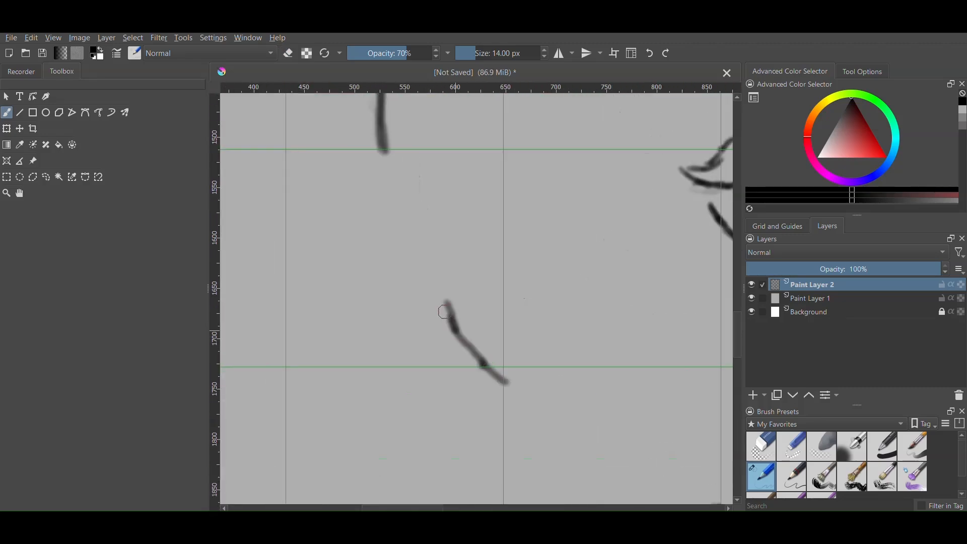
{"action": "scroll", "coordinate": [426, 257], "scroll_direction": "down", "scroll_amount": 1}
{"action": "scroll", "coordinate": [410, 205], "scroll_direction": "up", "scroll_amount": 1}
{"action": "key", "text": "e"}
{"action": "mouse_move", "coordinate": [387, 193]}
{"action": "left_mouse_down"}
{"action": "mouse_move", "coordinate": [382, 145]}
{"action": "mouse_move", "coordinate": [471, 356]}
{"action": "left_mouse_up"}
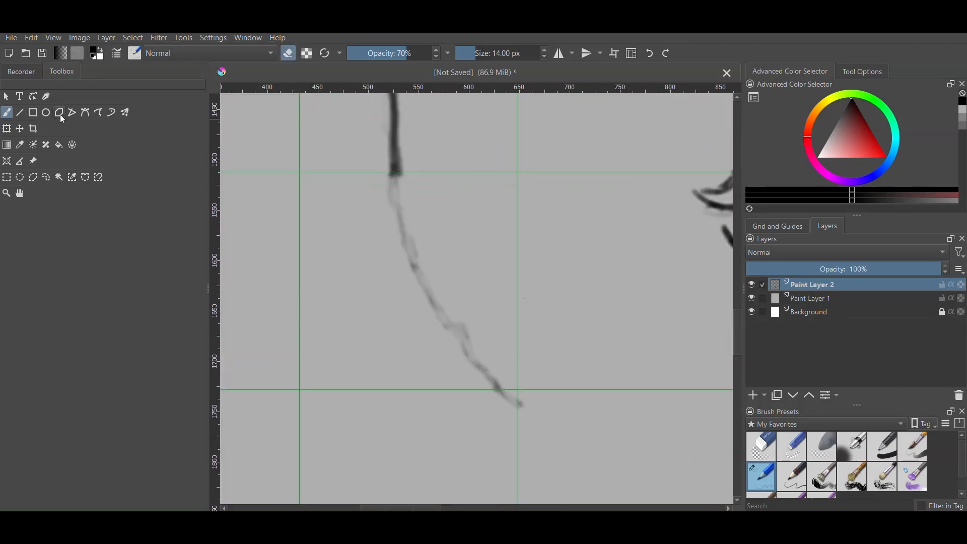
{"action": "left_click_drag", "start_coordinate": [503, 394], "coordinate": [573, 447]}
{"action": "double_click", "coordinate": [573, 447]}
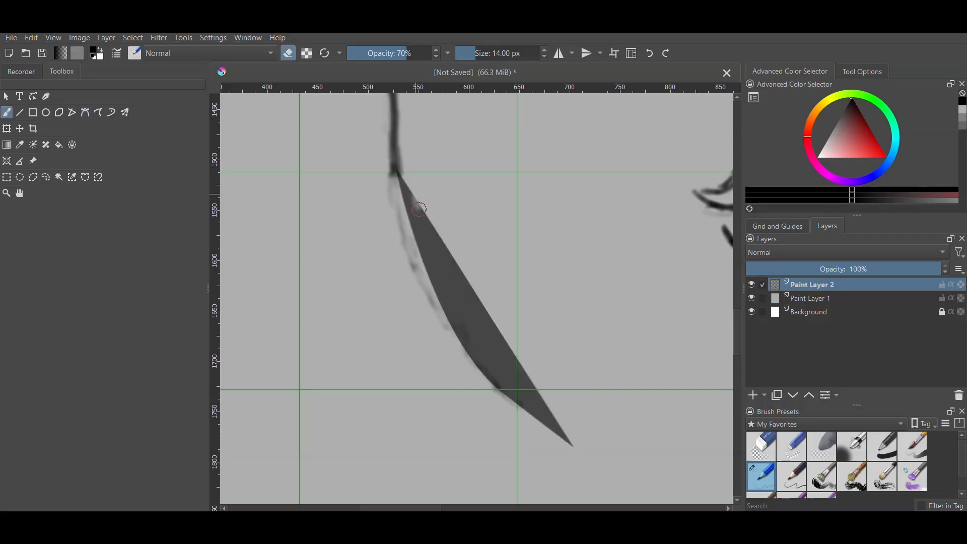
{"action": "key", "text": "ctrl+z"}
{"action": "key", "text": "ctrl+z"}
Draw the lower left jaw curve with the brush from about x 525, y 1515 to x 660, y 1755
{"action": "key", "text": "e"}
{"action": "mouse_move", "coordinate": [396, 173]}
{"action": "left_mouse_down"}
{"action": "mouse_move", "coordinate": [411, 227]}
{"action": "mouse_move", "coordinate": [530, 416]}
{"action": "left_mouse_up"}
{"action": "scroll", "coordinate": [487, 256], "scroll_direction": "down", "scroll_amount": 6}
{"action": "scroll", "coordinate": [500, 267], "scroll_direction": "up", "scroll_amount": 6}
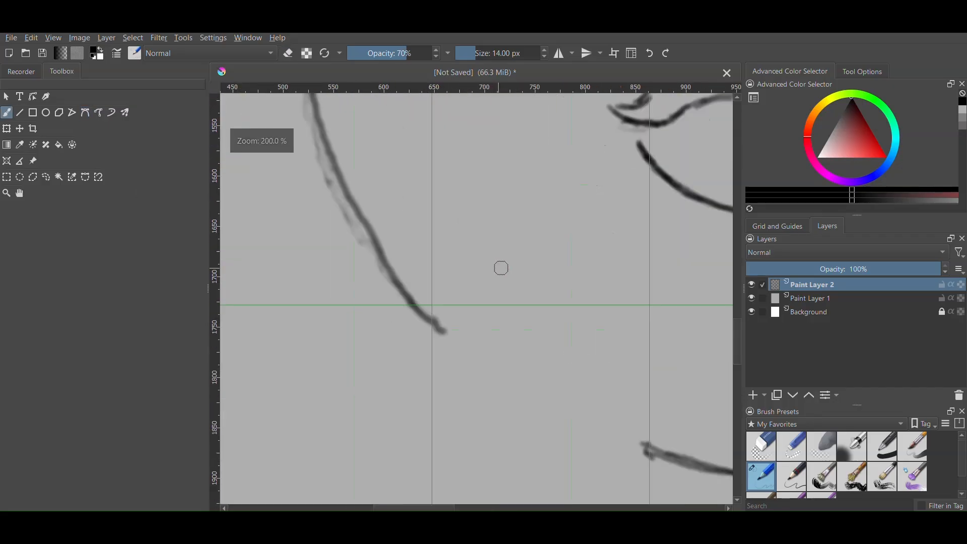
Join the left jaw to the chin with a line to about x 870, y 1875, fading the duplicate stroke above it
{"action": "left_click_drag", "start_coordinate": [542, 379], "coordinate": [445, 331]}
{"action": "scroll", "coordinate": [562, 335], "scroll_direction": "down", "scroll_amount": 4}
{"action": "scroll", "coordinate": [552, 347], "scroll_direction": "up", "scroll_amount": 6}
{"action": "key", "text": "e"}
{"action": "mouse_move", "coordinate": [695, 380]}
{"action": "left_mouse_down"}
{"action": "mouse_move", "coordinate": [451, 254]}
{"action": "mouse_move", "coordinate": [697, 390]}
{"action": "left_mouse_up"}
{"action": "key", "text": "e"}
{"action": "scroll", "coordinate": [541, 287], "scroll_direction": "down", "scroll_amount": 1}
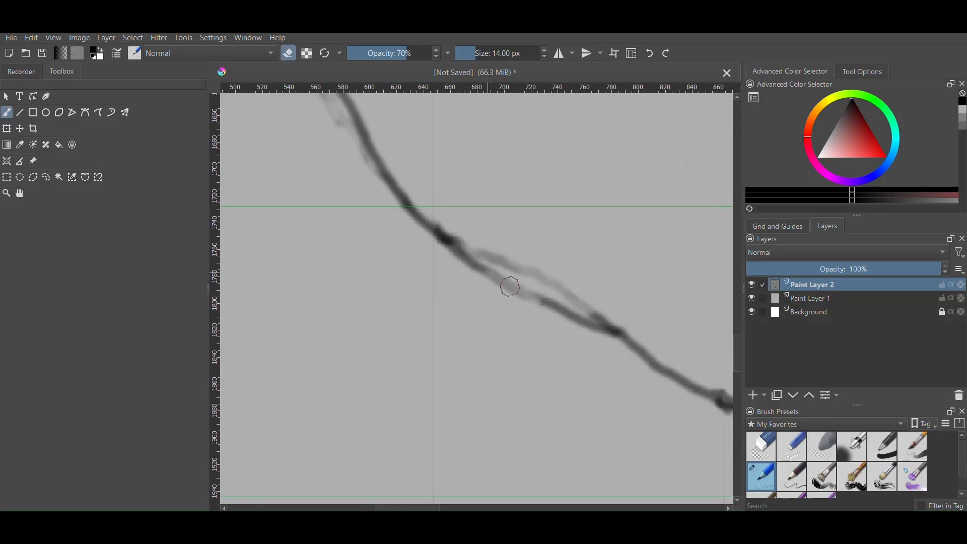
{"action": "scroll", "coordinate": [555, 300], "scroll_direction": "down", "scroll_amount": 5}
{"action": "scroll", "coordinate": [486, 289], "scroll_direction": "up", "scroll_amount": 6}
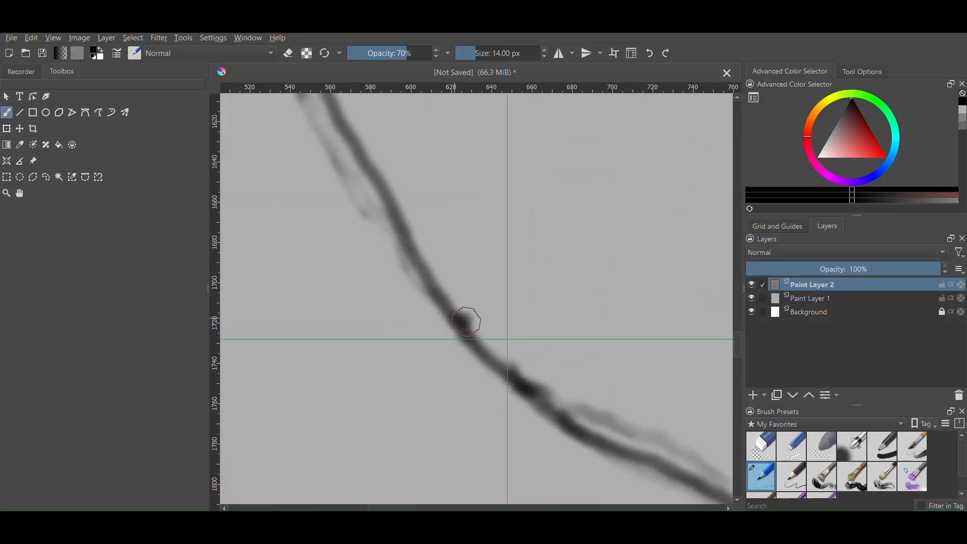
Draw a crease curving from the left jaw at about x 620, y 1715 up toward the lower lip at x 935, y 1675
{"action": "left_click_drag", "start_coordinate": [466, 323], "coordinate": [675, 349]}
{"action": "scroll", "coordinate": [554, 335], "scroll_direction": "down", "scroll_amount": 4}
{"action": "scroll", "coordinate": [655, 307], "scroll_direction": "up", "scroll_amount": 2}
{"action": "left_click_drag", "start_coordinate": [670, 303], "coordinate": [572, 358]}
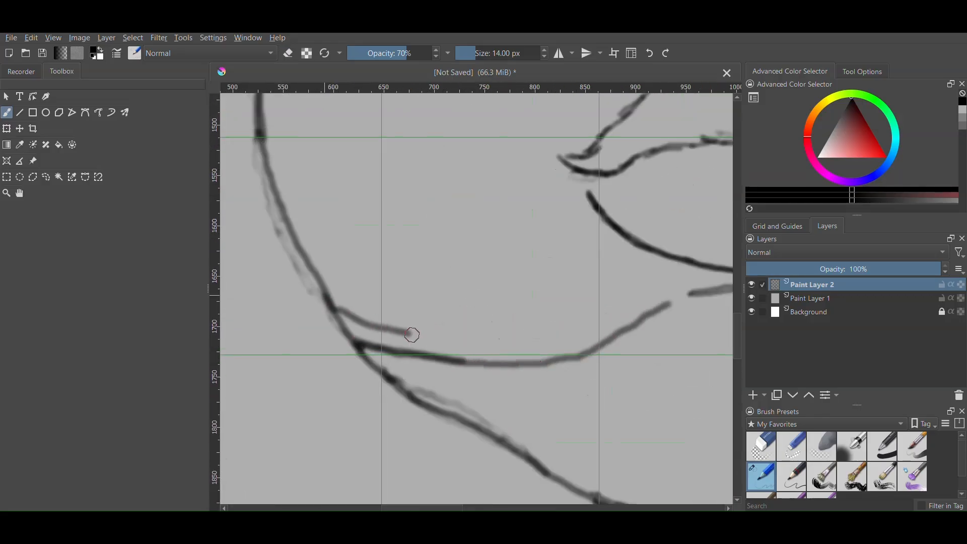
Draw a second crease just above the first from the left jaw, and a short crease at the right jaw near y 1680
{"action": "left_click_drag", "start_coordinate": [412, 335], "coordinate": [564, 352]}
{"action": "scroll", "coordinate": [578, 301], "scroll_direction": "down", "scroll_amount": 5}
{"action": "scroll", "coordinate": [700, 318], "scroll_direction": "up", "scroll_amount": 4}
{"action": "scroll", "coordinate": [649, 326], "scroll_direction": "down", "scroll_amount": 5}
{"action": "key", "text": "e"}
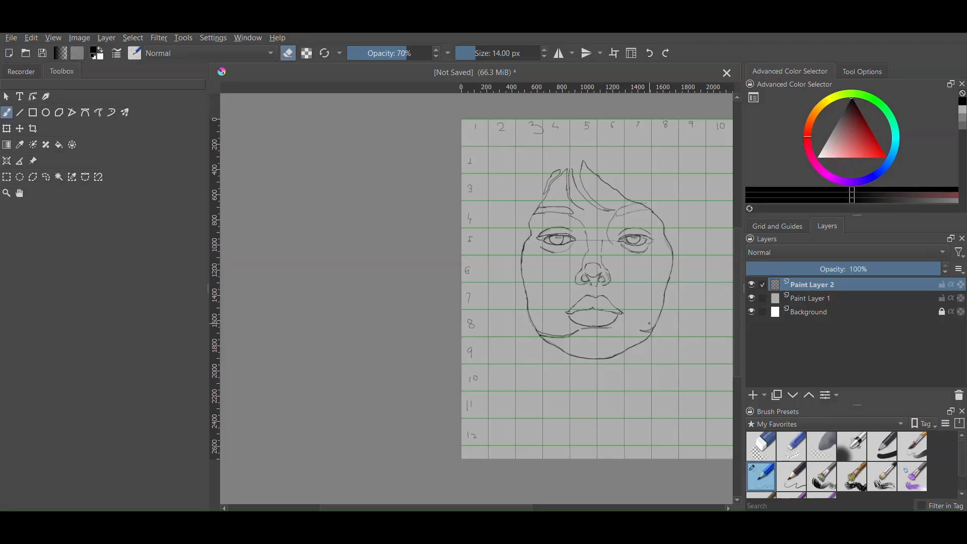
Draw the left outline around the head from about x 740, y 215 down to x 175, y 1280
{"action": "scroll", "coordinate": [519, 166], "scroll_direction": "up", "scroll_amount": 5}
{"action": "key", "text": "e"}
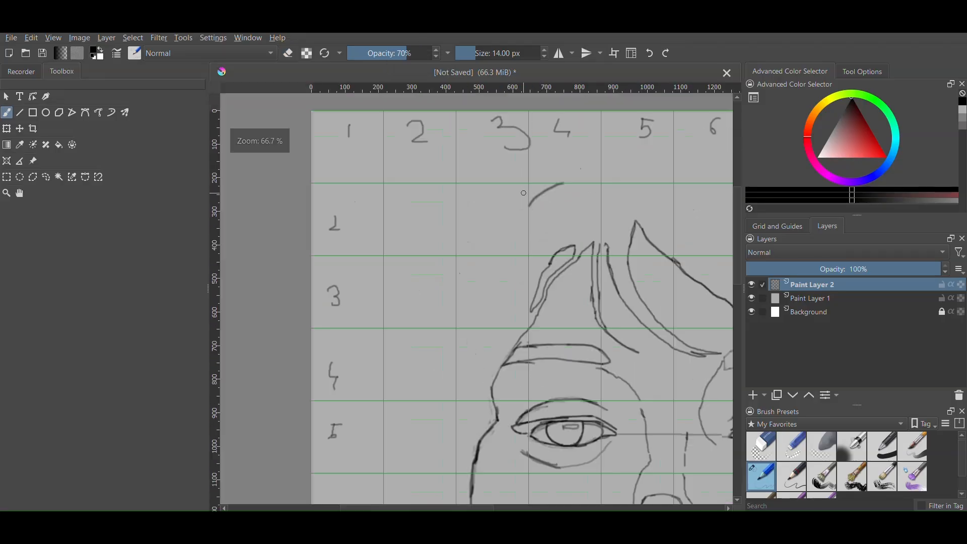
{"action": "scroll", "coordinate": [420, 373], "scroll_direction": "down", "scroll_amount": 5}
{"action": "scroll", "coordinate": [477, 283], "scroll_direction": "up", "scroll_amount": 6}
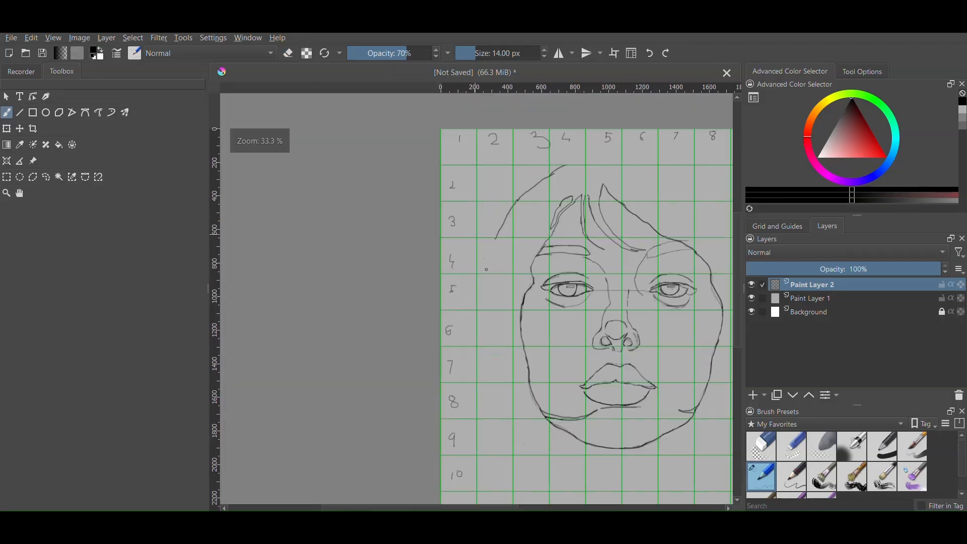
{"action": "left_click_drag", "start_coordinate": [434, 396], "coordinate": [472, 193]}
{"action": "scroll", "coordinate": [476, 192], "scroll_direction": "down", "scroll_amount": 3}
{"action": "scroll", "coordinate": [462, 290], "scroll_direction": "up", "scroll_amount": 2}
{"action": "left_click_drag", "start_coordinate": [462, 241], "coordinate": [429, 371]}
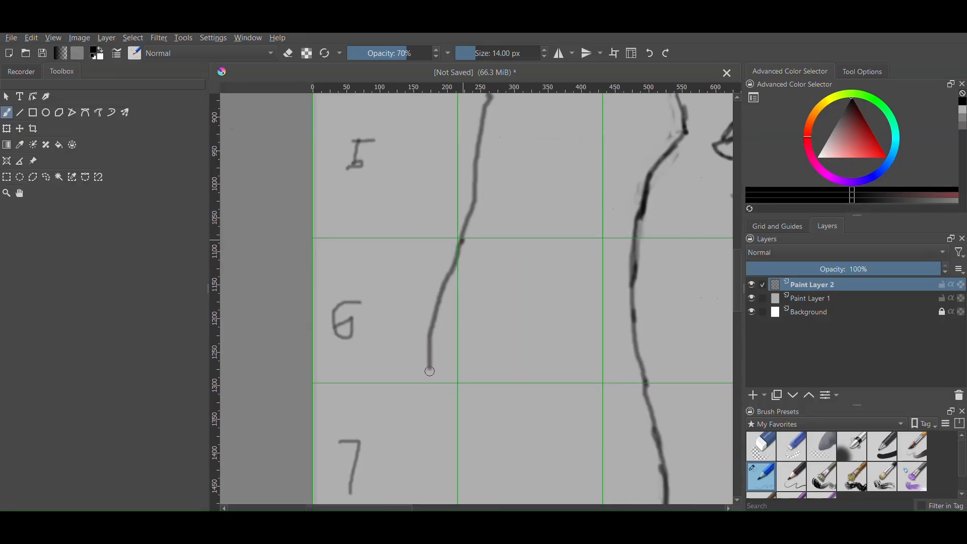
Extend the left head outline down past y 1600 and add a parallel inner line rising to about y 1215
{"action": "scroll", "coordinate": [429, 373], "scroll_direction": "down", "scroll_amount": 3}
{"action": "mouse_move", "coordinate": [441, 198]}
{"action": "left_mouse_down"}
{"action": "mouse_move", "coordinate": [433, 359]}
{"action": "mouse_move", "coordinate": [453, 504]}
{"action": "left_mouse_up"}
{"action": "scroll", "coordinate": [438, 403], "scroll_direction": "down", "scroll_amount": 2}
{"action": "left_click_drag", "start_coordinate": [413, 347], "coordinate": [411, 173]}
{"action": "scroll", "coordinate": [409, 202], "scroll_direction": "down", "scroll_amount": 3}
{"action": "scroll", "coordinate": [402, 211], "scroll_direction": "up", "scroll_amount": 4}
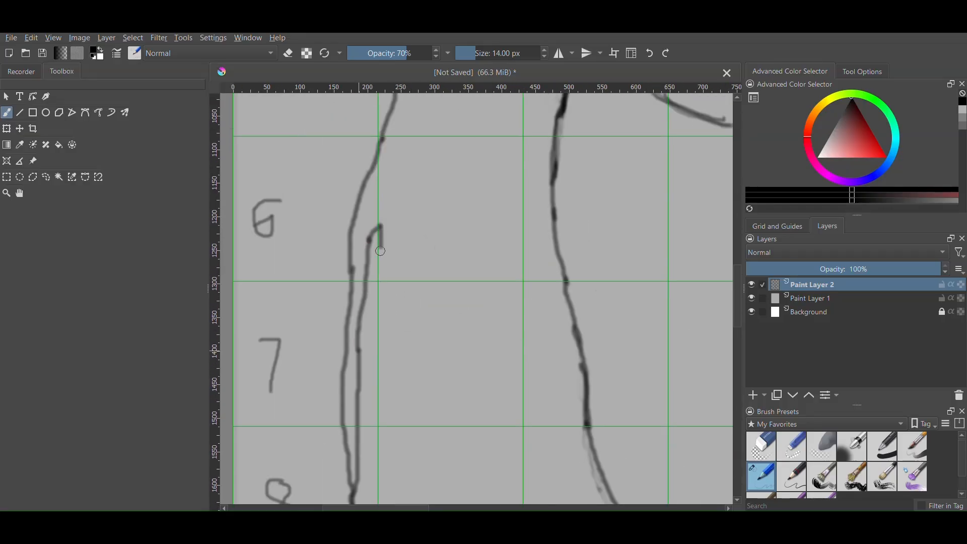
Draw the narrow strand shapes inside the left head outline, ending in a tip at about x 300, y 1730
{"action": "left_click_drag", "start_coordinate": [380, 251], "coordinate": [359, 439]}
{"action": "scroll", "coordinate": [359, 438], "scroll_direction": "down", "scroll_amount": 3}
{"action": "scroll", "coordinate": [386, 300], "scroll_direction": "up", "scroll_amount": 4}
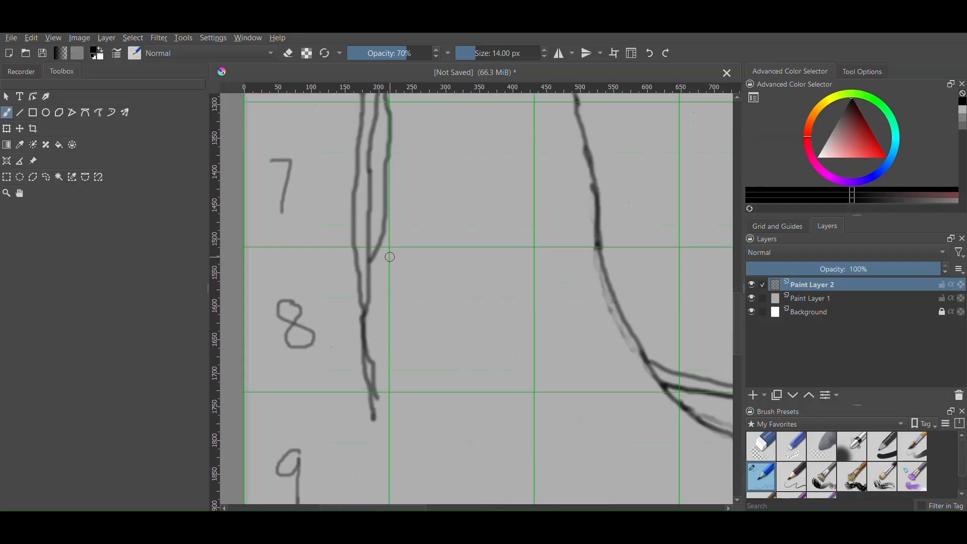
{"action": "left_click_drag", "start_coordinate": [384, 243], "coordinate": [447, 397]}
{"action": "scroll", "coordinate": [391, 243], "scroll_direction": "down", "scroll_amount": 7}
{"action": "scroll", "coordinate": [414, 266], "scroll_direction": "up", "scroll_amount": 7}
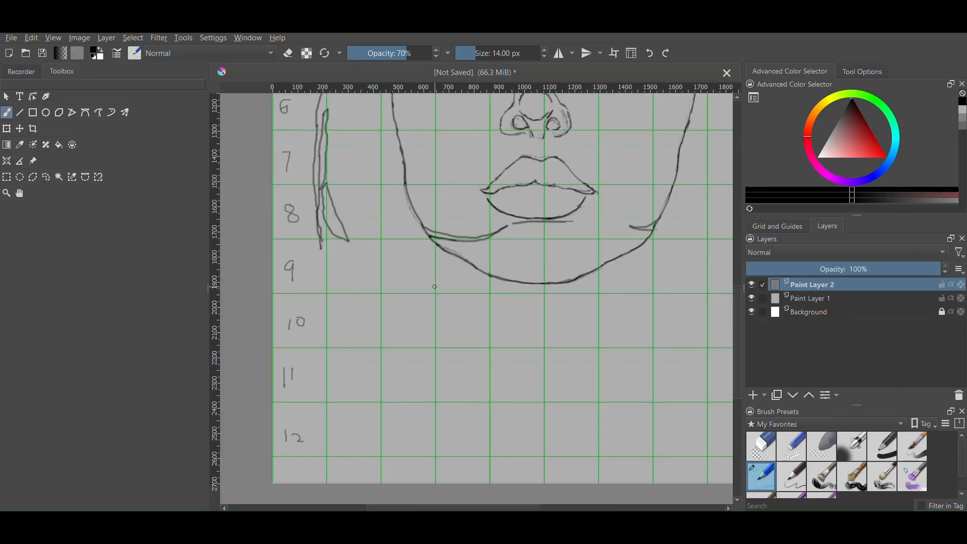
Draw the jagged strands on the left of the neck, from the jaw near x 700, y 1820 to x 1000, y 2360
{"action": "left_click_drag", "start_coordinate": [560, 376], "coordinate": [549, 436]}
{"action": "scroll", "coordinate": [549, 436], "scroll_direction": "down", "scroll_amount": 1}
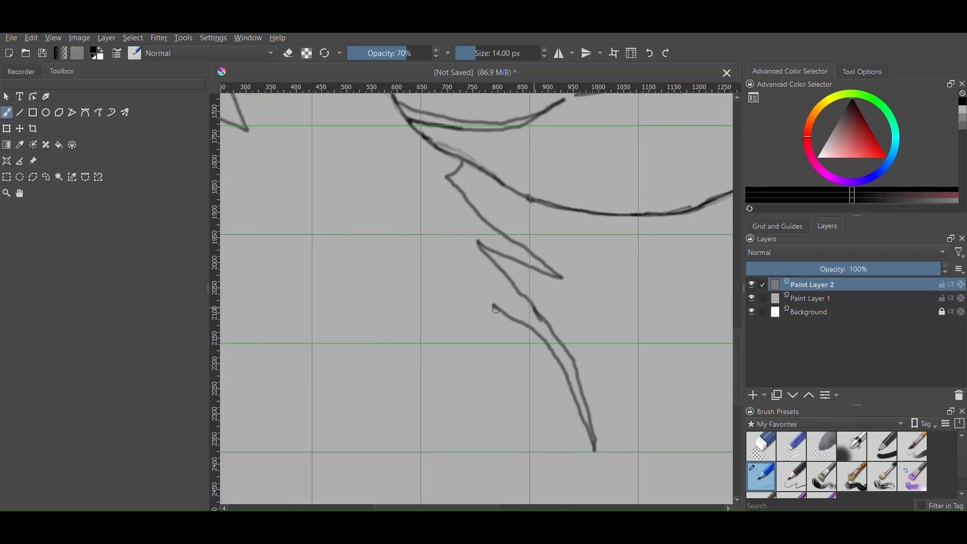
{"action": "left_click_drag", "start_coordinate": [496, 310], "coordinate": [608, 503]}
{"action": "left_click_drag", "start_coordinate": [608, 504], "coordinate": [589, 410]}
Extend the left head outline diagonally down to the point below the neck at about x 1040, y 2490
{"action": "scroll", "coordinate": [421, 276], "scroll_direction": "down", "scroll_amount": 5}
{"action": "mouse_move", "coordinate": [461, 328]}
{"action": "left_mouse_down"}
{"action": "mouse_move", "coordinate": [368, 262]}
{"action": "mouse_move", "coordinate": [484, 350]}
{"action": "left_mouse_up"}
{"action": "scroll", "coordinate": [370, 232], "scroll_direction": "up", "scroll_amount": 4}
{"action": "scroll", "coordinate": [494, 333], "scroll_direction": "down", "scroll_amount": 4}
Draw the jagged strands on the right of the neck, from below the chin down to about x 1100, y 2500
{"action": "scroll", "coordinate": [544, 314], "scroll_direction": "up", "scroll_amount": 6}
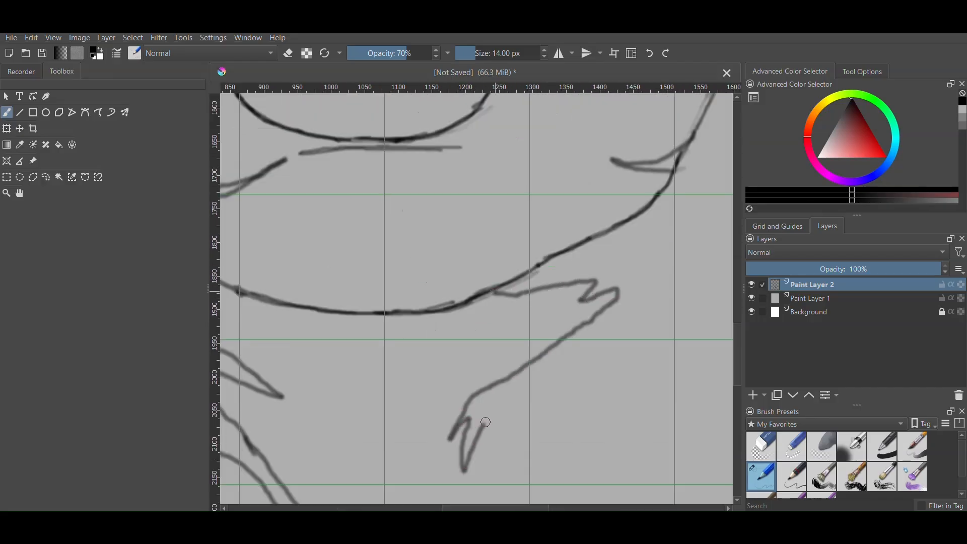
{"action": "left_click_drag", "start_coordinate": [486, 422], "coordinate": [497, 490]}
{"action": "scroll", "coordinate": [562, 308], "scroll_direction": "down", "scroll_amount": 1}
{"action": "scroll", "coordinate": [658, 335], "scroll_direction": "down", "scroll_amount": 4}
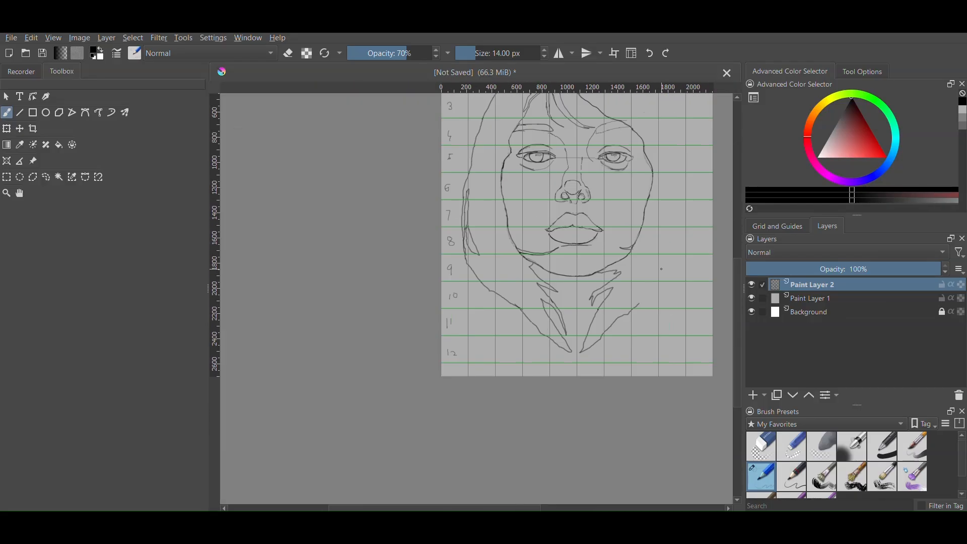
Draw the right head outline from the point below the neck up to about x 1910, y 1090
{"action": "scroll", "coordinate": [622, 318], "scroll_direction": "up", "scroll_amount": 2}
{"action": "scroll", "coordinate": [662, 216], "scroll_direction": "down", "scroll_amount": 3}
{"action": "scroll", "coordinate": [674, 186], "scroll_direction": "up", "scroll_amount": 3}
{"action": "left_click_drag", "start_coordinate": [636, 279], "coordinate": [671, 147]}
{"action": "scroll", "coordinate": [671, 146], "scroll_direction": "down", "scroll_amount": 3}
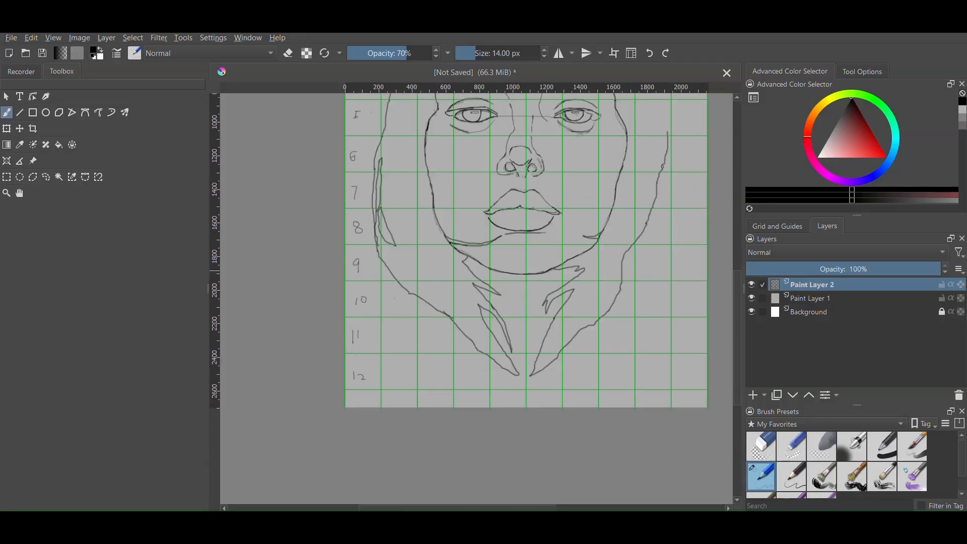
Continue the head outline up the right side and across the top of the head
{"action": "scroll", "coordinate": [676, 121], "scroll_direction": "up", "scroll_amount": 3}
{"action": "mouse_move", "coordinate": [662, 209]}
{"action": "left_mouse_down"}
{"action": "mouse_move", "coordinate": [654, 142]}
{"action": "mouse_move", "coordinate": [633, 161]}
{"action": "mouse_move", "coordinate": [612, 114]}
{"action": "left_mouse_up"}
{"action": "scroll", "coordinate": [655, 142], "scroll_direction": "down", "scroll_amount": 3}
{"action": "scroll", "coordinate": [611, 124], "scroll_direction": "down", "scroll_amount": 3}
{"action": "scroll", "coordinate": [545, 108], "scroll_direction": "up", "scroll_amount": 3}
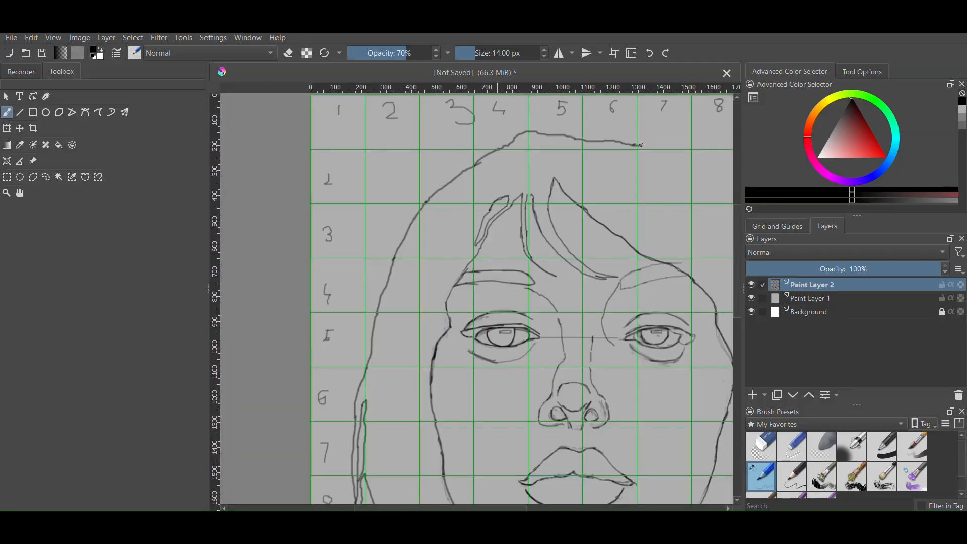
Draw a narrow leaf-shaped strand on the right of the neck, from about x 1210, y 2280 to x 1330, y 2130
{"action": "scroll", "coordinate": [641, 145], "scroll_direction": "down", "scroll_amount": 4}
{"action": "scroll", "coordinate": [629, 353], "scroll_direction": "up", "scroll_amount": 4}
{"action": "left_click_drag", "start_coordinate": [616, 344], "coordinate": [639, 295]}
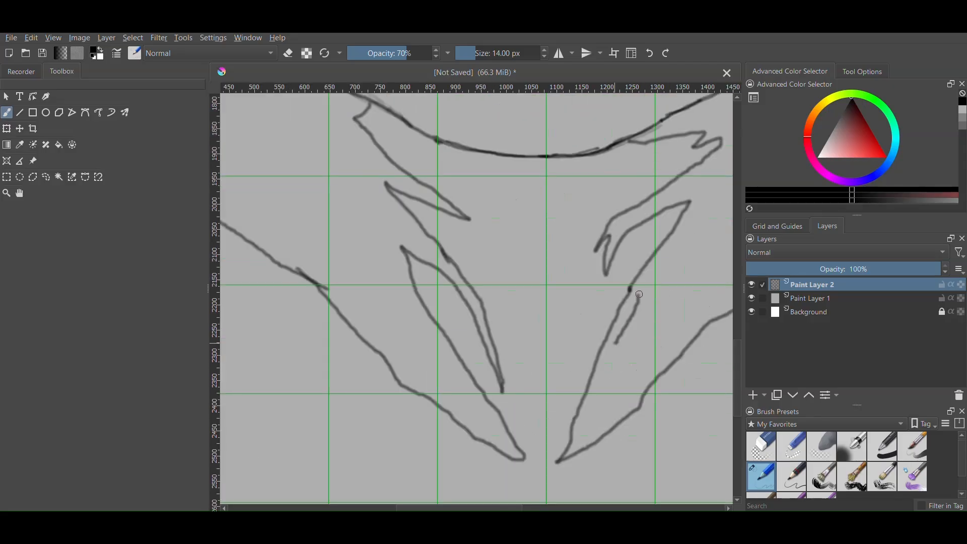
{"action": "scroll", "coordinate": [579, 300], "scroll_direction": "down", "scroll_amount": 5}
{"action": "scroll", "coordinate": [548, 132], "scroll_direction": "up", "scroll_amount": 5}
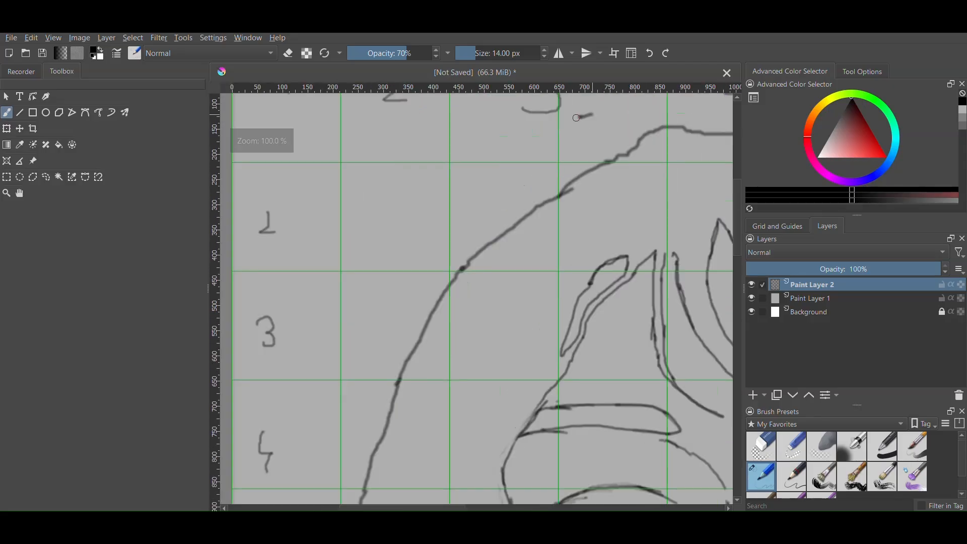
Draw a second, outer outline left of the head from about x 710, y 125 down to about y 2180
{"action": "left_click_drag", "start_coordinate": [580, 118], "coordinate": [439, 208]}
{"action": "scroll", "coordinate": [440, 212], "scroll_direction": "down", "scroll_amount": 4}
{"action": "left_click_drag", "start_coordinate": [466, 131], "coordinate": [389, 253]}
{"action": "scroll", "coordinate": [388, 260], "scroll_direction": "down", "scroll_amount": 3}
{"action": "left_click_drag", "start_coordinate": [416, 188], "coordinate": [393, 316]}
{"action": "scroll", "coordinate": [393, 318], "scroll_direction": "down", "scroll_amount": 2}
{"action": "mouse_move", "coordinate": [404, 207]}
{"action": "left_mouse_down"}
{"action": "mouse_move", "coordinate": [402, 336]}
{"action": "mouse_move", "coordinate": [427, 466]}
{"action": "left_mouse_up"}
{"action": "scroll", "coordinate": [428, 467], "scroll_direction": "down", "scroll_amount": 5}
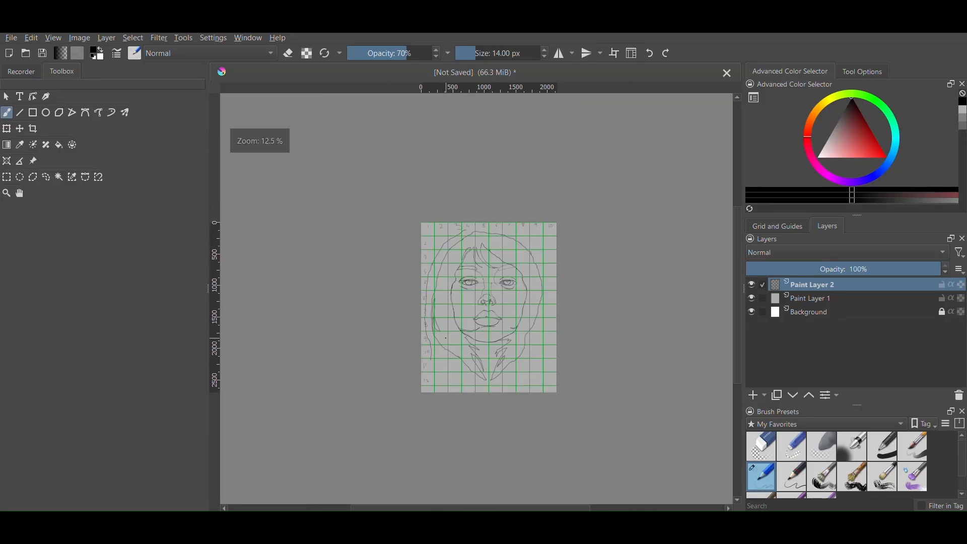
Draw the wavy lower left edge to about x 1000, y 2610, and join the inner outlines' points in a V near y 2545
{"action": "scroll", "coordinate": [401, 347], "scroll_direction": "up", "scroll_amount": 5}
{"action": "scroll", "coordinate": [581, 411], "scroll_direction": "down", "scroll_amount": 5}
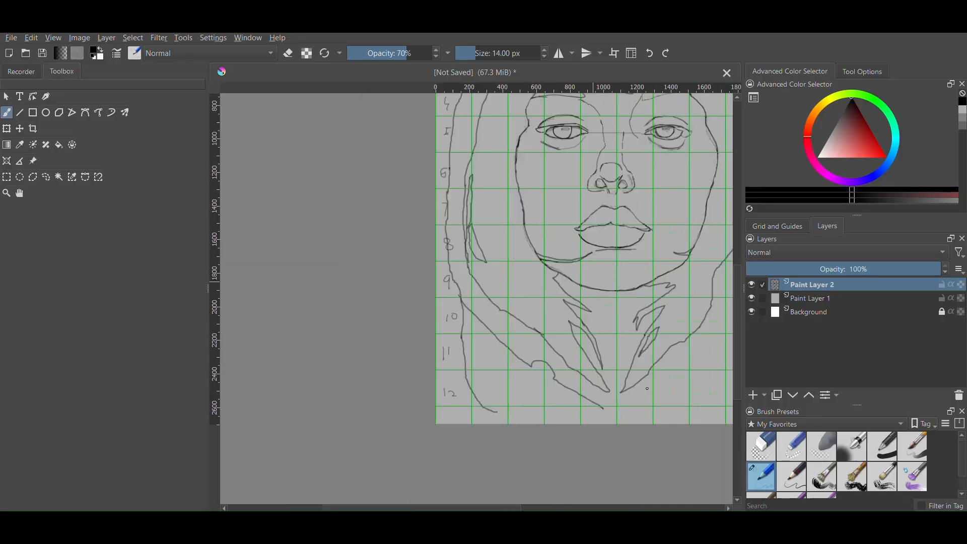
{"action": "scroll", "coordinate": [604, 398], "scroll_direction": "up", "scroll_amount": 6}
{"action": "left_click_drag", "start_coordinate": [602, 398], "coordinate": [647, 382]}
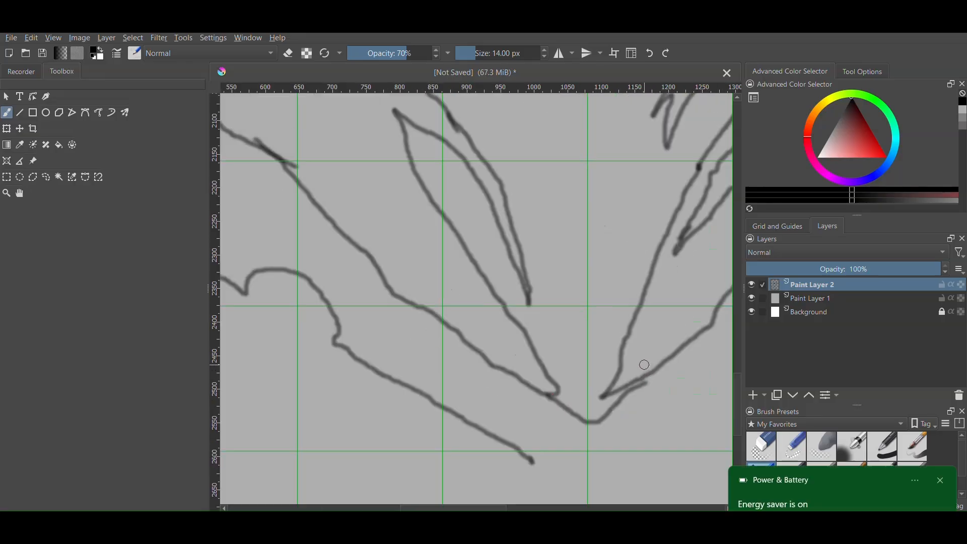
{"action": "scroll", "coordinate": [493, 398], "scroll_direction": "down", "scroll_amount": 5}
Close the outer outline's lower tip from about x 1000, y 2620 to x 1135, y 2630 and up to the V
{"action": "scroll", "coordinate": [486, 400], "scroll_direction": "up", "scroll_amount": 5}
{"action": "left_click_drag", "start_coordinate": [507, 440], "coordinate": [557, 396]}
{"action": "scroll", "coordinate": [476, 406], "scroll_direction": "down", "scroll_amount": 5}
{"action": "scroll", "coordinate": [504, 410], "scroll_direction": "up", "scroll_amount": 4}
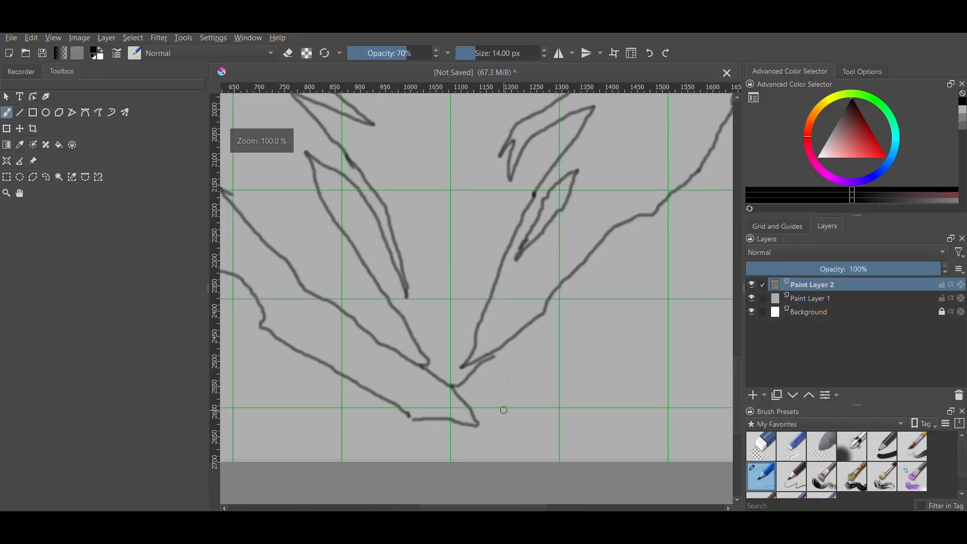
Draw the wavy outer edge on the lower right up to about x 1985, y 1390, plus a long line beside it
{"action": "scroll", "coordinate": [662, 267], "scroll_direction": "down", "scroll_amount": 5}
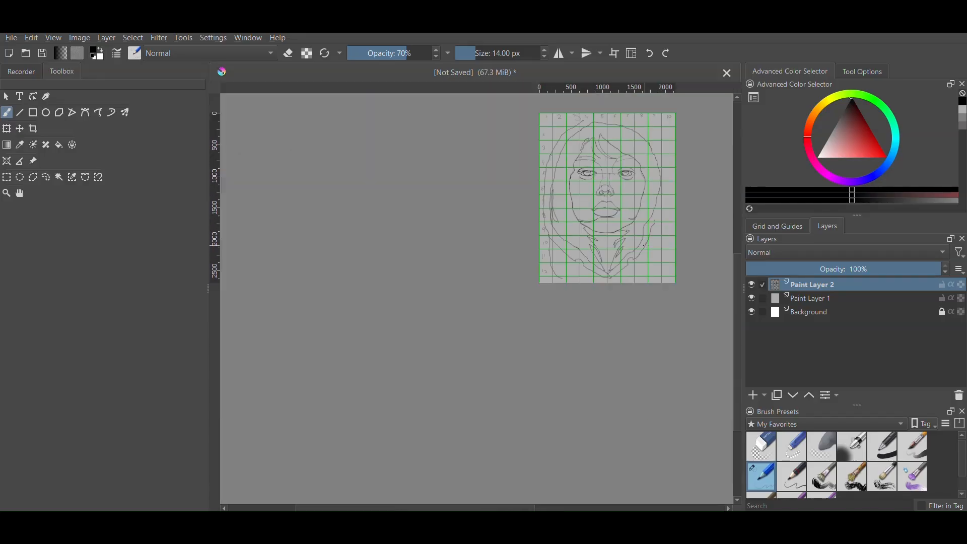
{"action": "scroll", "coordinate": [668, 138], "scroll_direction": "up", "scroll_amount": 5}
{"action": "scroll", "coordinate": [645, 317], "scroll_direction": "down", "scroll_amount": 5}
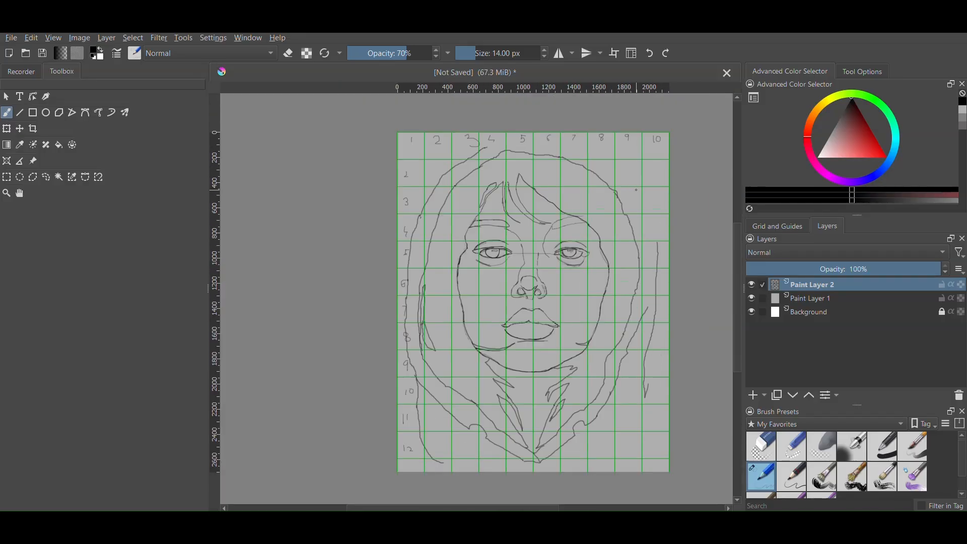
Draw the outer outline across the top of the head and down the right side
{"action": "scroll", "coordinate": [634, 188], "scroll_direction": "up", "scroll_amount": 5}
{"action": "left_click_drag", "start_coordinate": [552, 127], "coordinate": [720, 404]}
{"action": "scroll", "coordinate": [720, 402], "scroll_direction": "down", "scroll_amount": 5}
{"action": "scroll", "coordinate": [555, 302], "scroll_direction": "up", "scroll_amount": 5}
{"action": "mouse_move", "coordinate": [228, 504]}
{"action": "left_mouse_down"}
{"action": "mouse_move", "coordinate": [474, 270]}
{"action": "mouse_move", "coordinate": [665, 238]}
{"action": "left_mouse_up"}
{"action": "left_click_drag", "start_coordinate": [455, 240], "coordinate": [583, 262]}
{"action": "scroll", "coordinate": [583, 263], "scroll_direction": "down", "scroll_amount": 5}
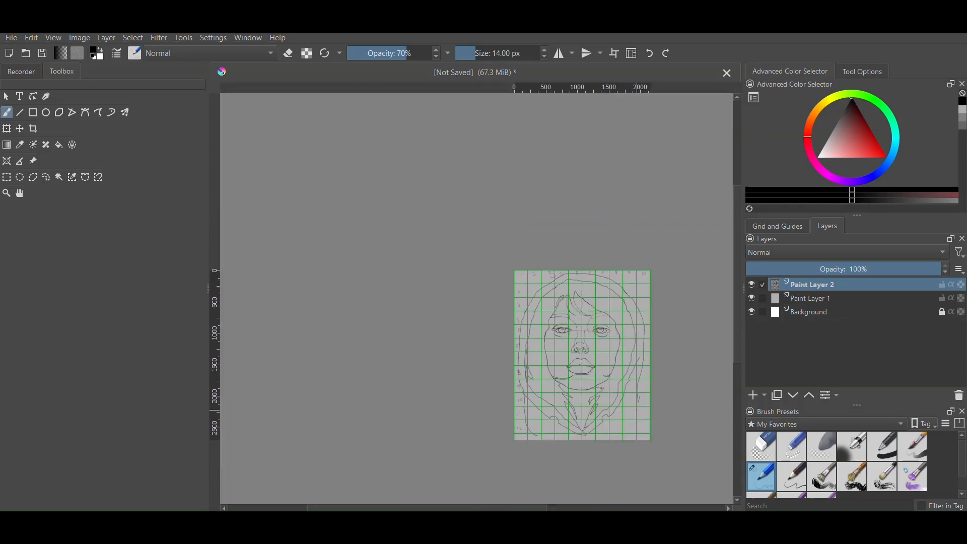
Draw short shoulder lines reaching the canvas edges, at about y 2230 on the left and y 2040 on the right
{"action": "scroll", "coordinate": [579, 348], "scroll_direction": "up", "scroll_amount": 4}
{"action": "scroll", "coordinate": [479, 302], "scroll_direction": "down", "scroll_amount": 2}
{"action": "scroll", "coordinate": [383, 328], "scroll_direction": "up", "scroll_amount": 4}
{"action": "scroll", "coordinate": [585, 377], "scroll_direction": "down", "scroll_amount": 4}
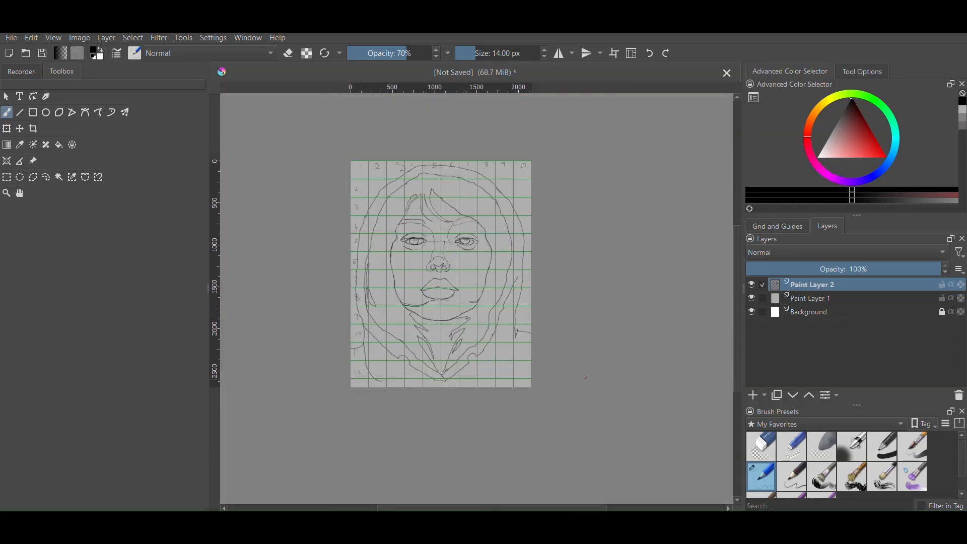
Draw a double arch at about x 565-725, y 2300 on the lower left hood, with two drawstring lines running down from it
{"action": "scroll", "coordinate": [404, 372], "scroll_direction": "up", "scroll_amount": 6}
{"action": "scroll", "coordinate": [432, 478], "scroll_direction": "down", "scroll_amount": 6}
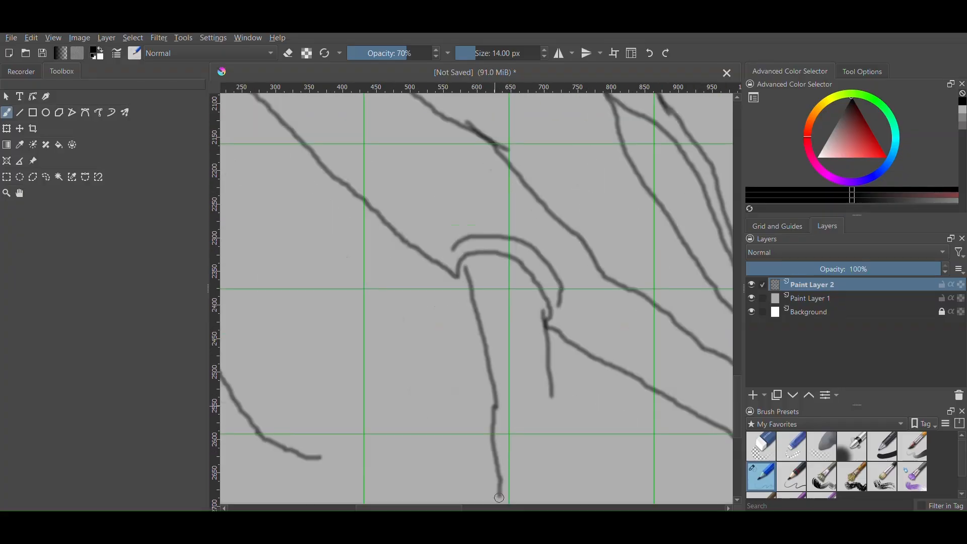
{"action": "scroll", "coordinate": [506, 265], "scroll_direction": "up", "scroll_amount": 6}
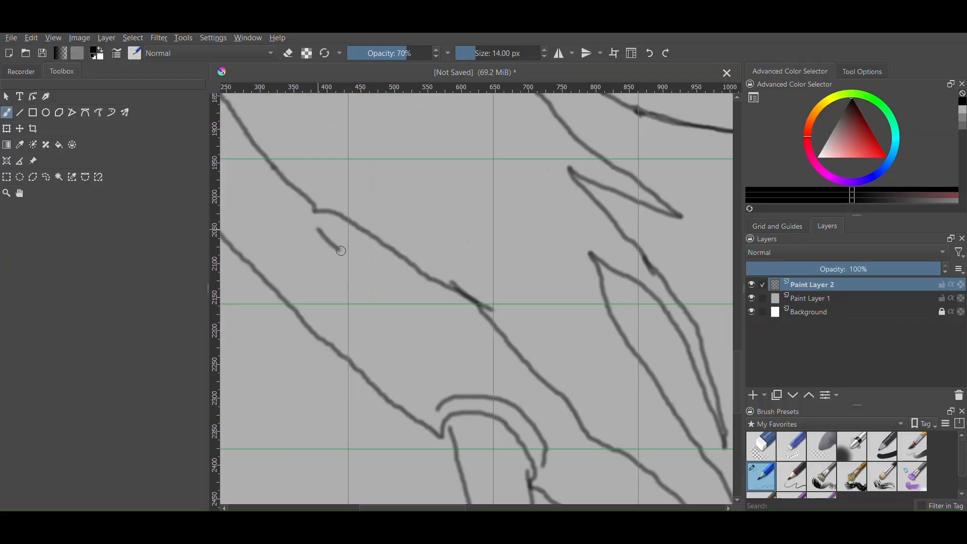
Draw the matching drawstring at about x 1400-1490, y 2300 and a curved shoulder fold from about x 2050, y 2040 to x 1580, y 2430
{"action": "scroll", "coordinate": [560, 403], "scroll_direction": "down", "scroll_amount": 7}
{"action": "scroll", "coordinate": [590, 356], "scroll_direction": "up", "scroll_amount": 5}
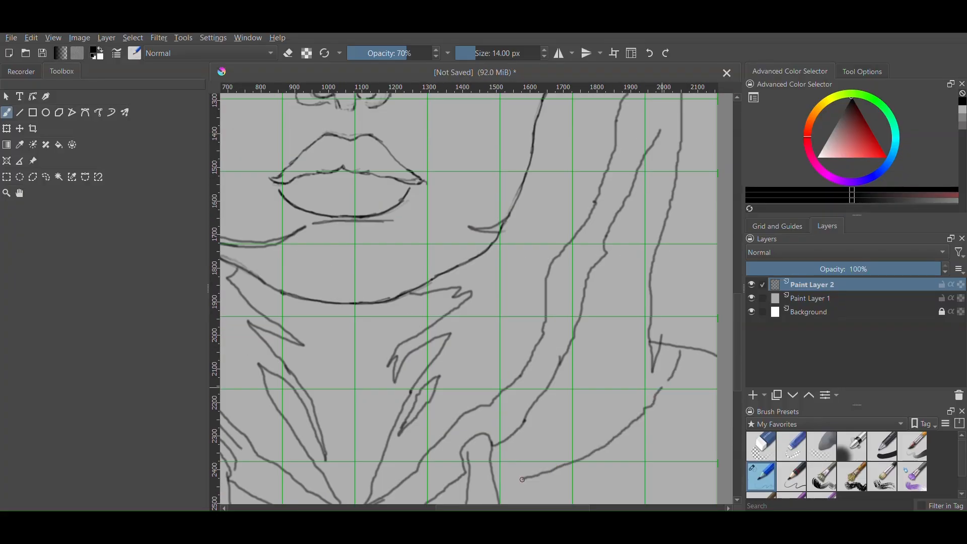
{"action": "scroll", "coordinate": [554, 377], "scroll_direction": "down", "scroll_amount": 3}
{"action": "scroll", "coordinate": [497, 399], "scroll_direction": "up", "scroll_amount": 2}
{"action": "scroll", "coordinate": [518, 391], "scroll_direction": "down", "scroll_amount": 4}
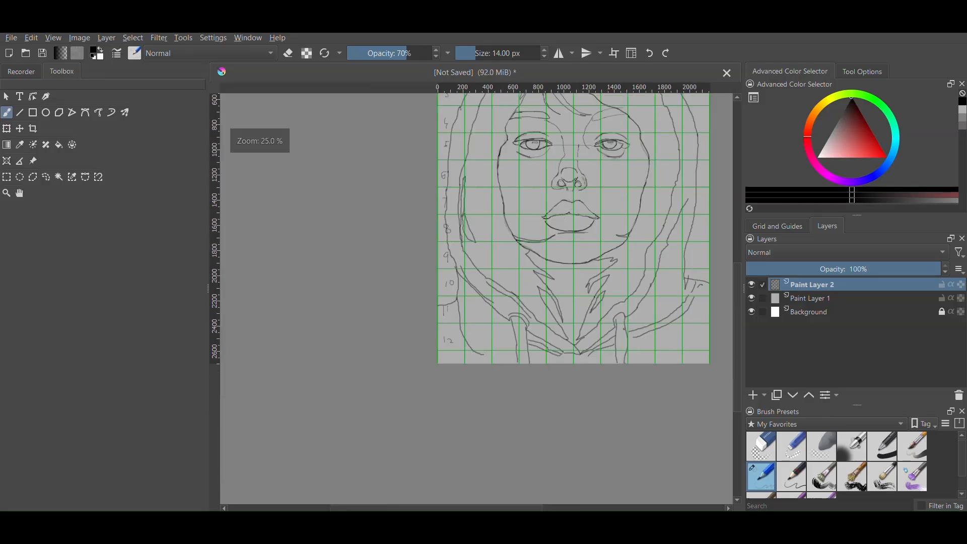
Draw a line inside the hood's left edge to a small hook at about x 130, y 1270, and refine the right eye's outer corner
{"action": "scroll", "coordinate": [407, 248], "scroll_direction": "up", "scroll_amount": 6}
{"action": "scroll", "coordinate": [407, 248], "scroll_direction": "down", "scroll_amount": 4}
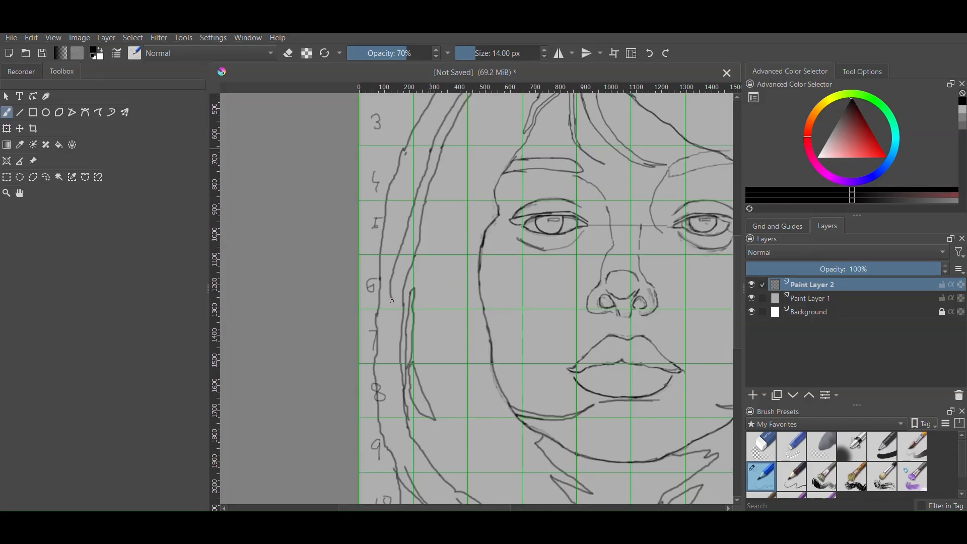
{"action": "scroll", "coordinate": [314, 171], "scroll_direction": "up", "scroll_amount": 2}
{"action": "scroll", "coordinate": [533, 367], "scroll_direction": "down", "scroll_amount": 3}
{"action": "scroll", "coordinate": [458, 363], "scroll_direction": "up", "scroll_amount": 8}
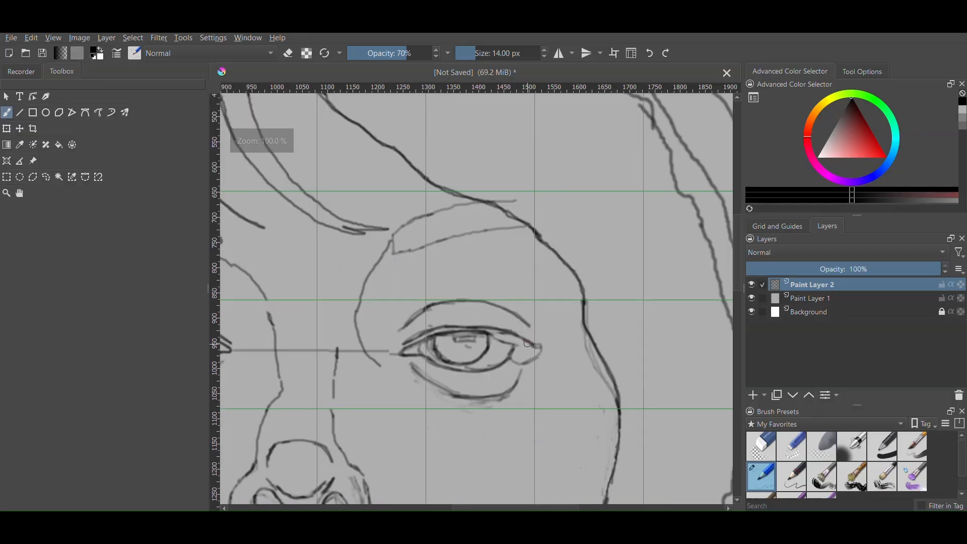
{"action": "scroll", "coordinate": [420, 328], "scroll_direction": "down", "scroll_amount": 5}
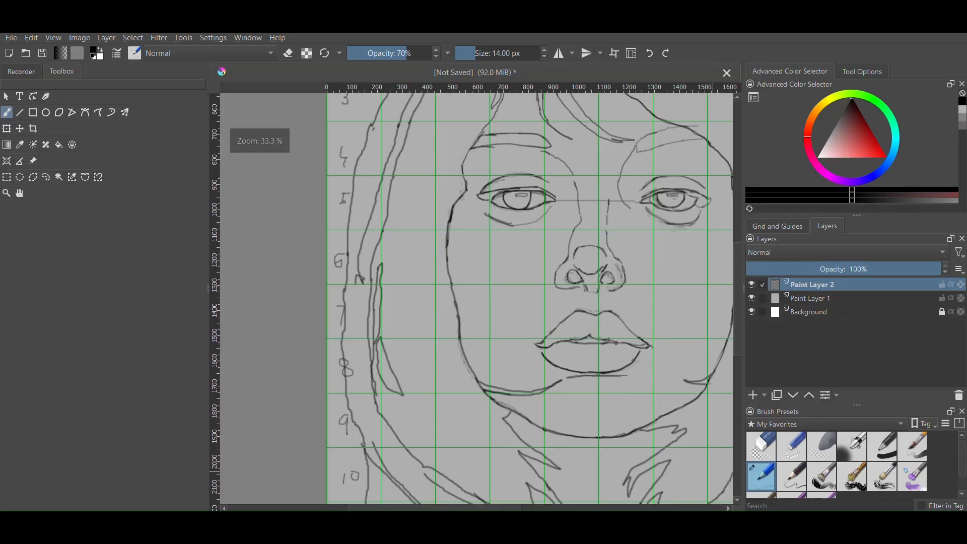
{"action": "scroll", "coordinate": [476, 292], "scroll_direction": "up", "scroll_amount": 1}
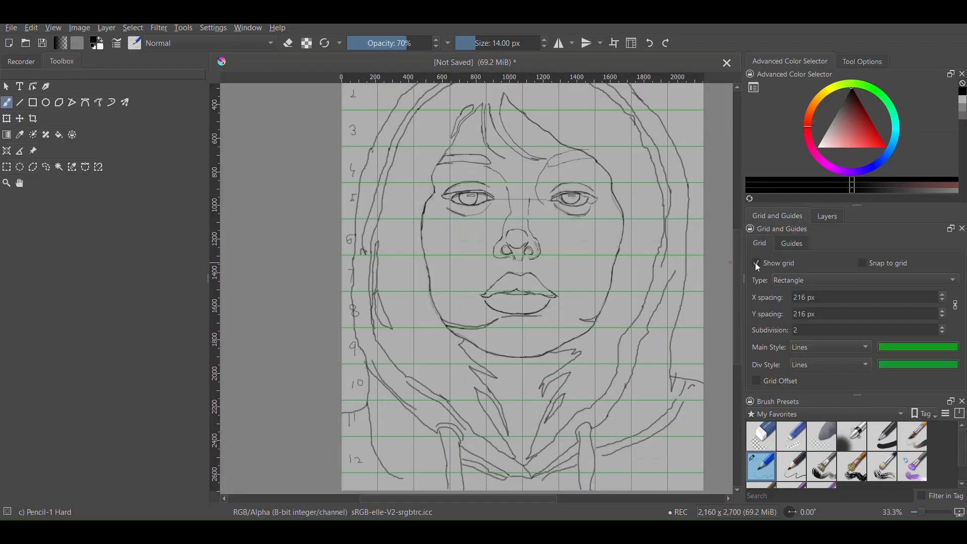
Hide the canvas grid and return to the layer list
{"action": "left_click", "coordinate": [754, 262]}
{"action": "left_click", "coordinate": [828, 226]}
{"action": "key", "text": "minus"}
Choose a fully saturated yellow as the paint colour and switch to the Basic-1 brush
{"action": "left_click", "coordinate": [851, 144]}
{"action": "left_click", "coordinate": [817, 114]}
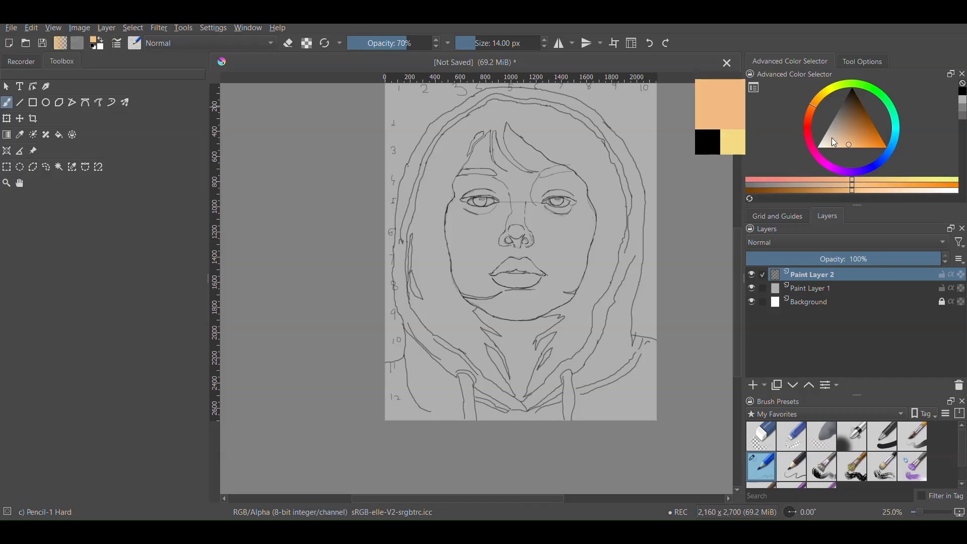
{"action": "left_click", "coordinate": [825, 94]}
{"action": "left_click_drag", "start_coordinate": [859, 144], "coordinate": [887, 147]}
{"action": "scroll", "coordinate": [467, 333], "scroll_direction": "up", "scroll_amount": 2}
{"action": "left_click", "coordinate": [882, 436]}
{"action": "scroll", "coordinate": [510, 300], "scroll_direction": "up", "scroll_amount": 2}
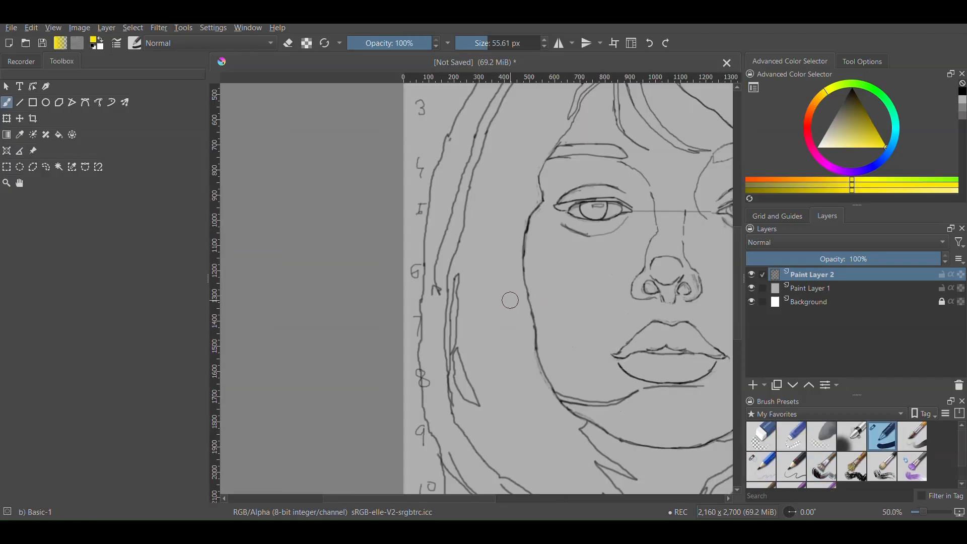
Rename the sketch layer as rough and add a new paint layer above it
{"action": "double_click", "coordinate": [805, 288]}
{"action": "type", "text": "rough"}
{"action": "key", "text": "Return"}
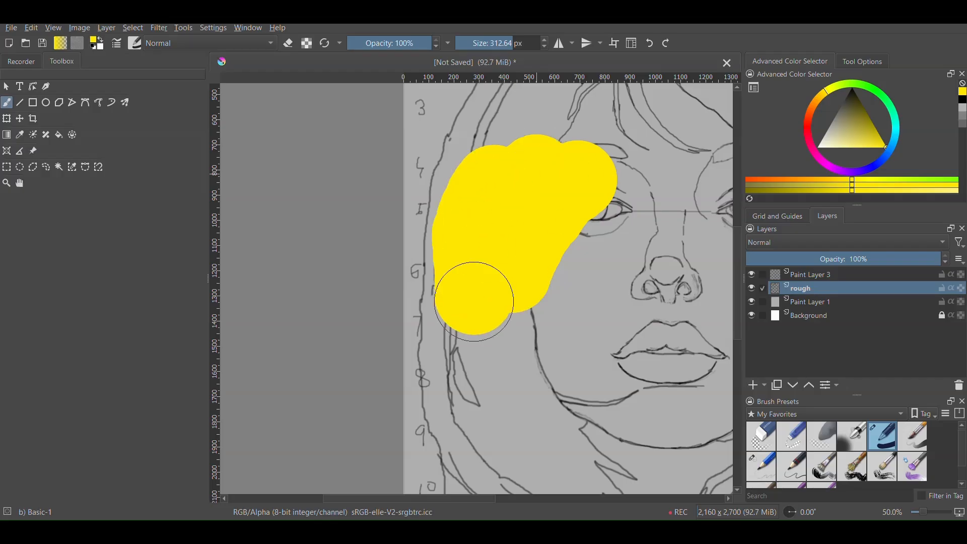
{"action": "left_click_drag", "start_coordinate": [474, 301], "coordinate": [600, 285]}
{"action": "scroll", "coordinate": [535, 190], "scroll_direction": "down", "scroll_amount": 2}
{"action": "mouse_move", "coordinate": [514, 179]}
{"action": "left_mouse_down"}
{"action": "mouse_move", "coordinate": [684, 277]}
{"action": "mouse_move", "coordinate": [693, 267]}
{"action": "left_mouse_up"}
{"action": "left_click", "coordinate": [810, 274]}
{"action": "left_click", "coordinate": [751, 288]}
{"action": "left_click", "coordinate": [751, 288]}
{"action": "key", "text": "ctrl+z"}
{"action": "key", "text": "ctrl+z"}
Select the regions enclosed by the sketch lines on the rough layer with the contiguous selection tool, including the hood and the face
{"action": "left_click", "coordinate": [806, 288]}
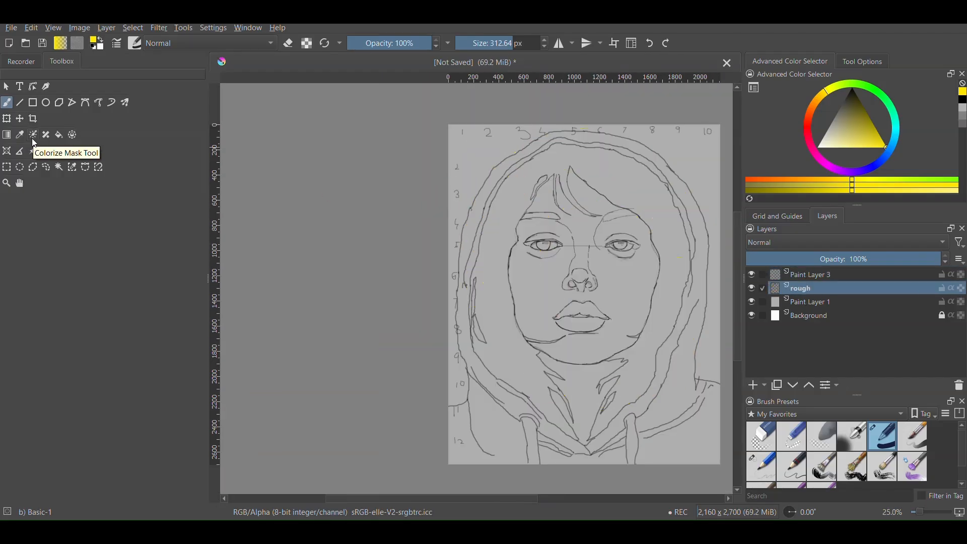
{"action": "left_click", "coordinate": [636, 191]}
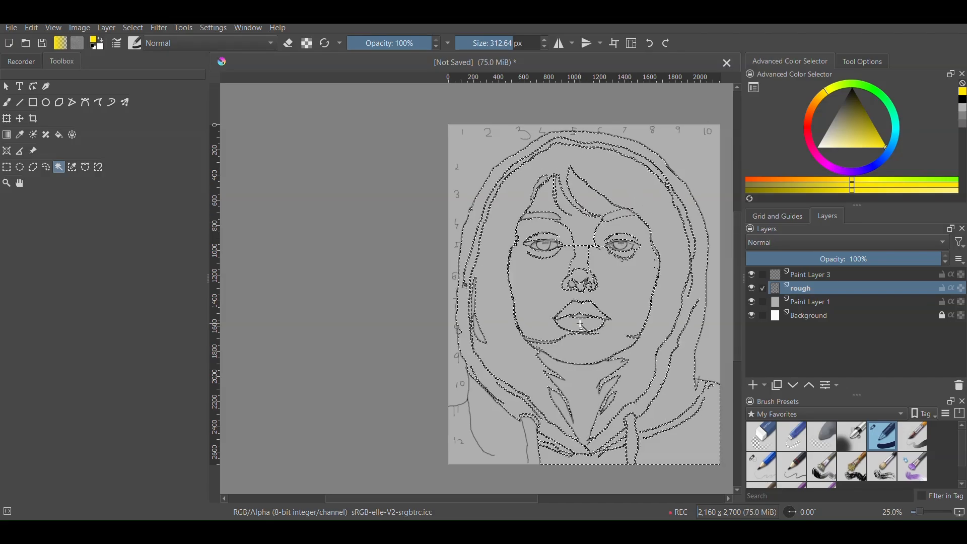
{"action": "scroll", "coordinate": [610, 249], "scroll_direction": "up", "scroll_amount": 4}
{"action": "scroll", "coordinate": [619, 250], "scroll_direction": "down", "scroll_amount": 3}
Brush yellow over the selected hood and face areas on Paint Layer 3 and clear the selection
{"action": "left_click", "coordinate": [810, 274]}
{"action": "key", "text": "b"}
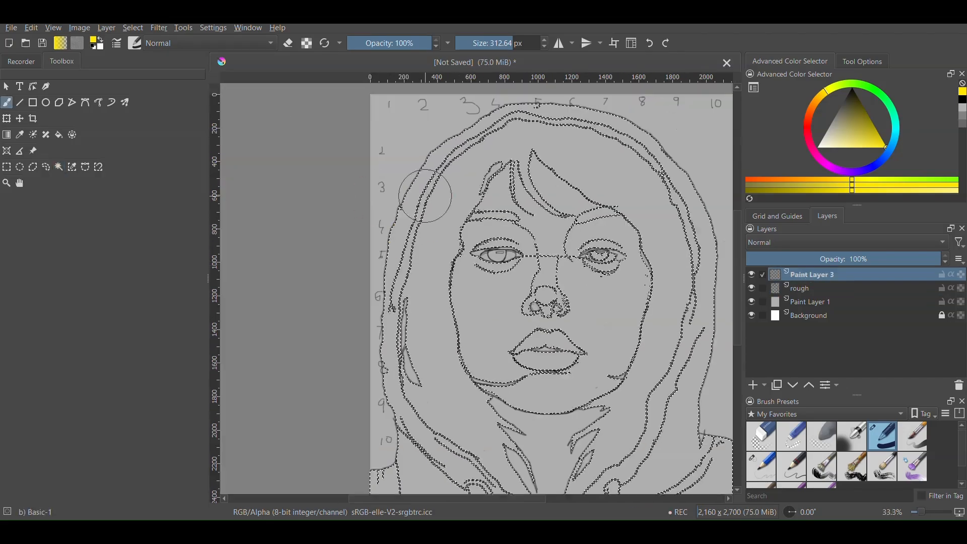
{"action": "mouse_move", "coordinate": [427, 197]}
{"action": "left_mouse_down"}
{"action": "mouse_move", "coordinate": [451, 240]}
{"action": "mouse_move", "coordinate": [478, 381]}
{"action": "mouse_move", "coordinate": [444, 348]}
{"action": "mouse_move", "coordinate": [564, 166]}
{"action": "left_mouse_up"}
{"action": "scroll", "coordinate": [480, 184], "scroll_direction": "down", "scroll_amount": 2}
{"action": "scroll", "coordinate": [449, 272], "scroll_direction": "up", "scroll_amount": 4}
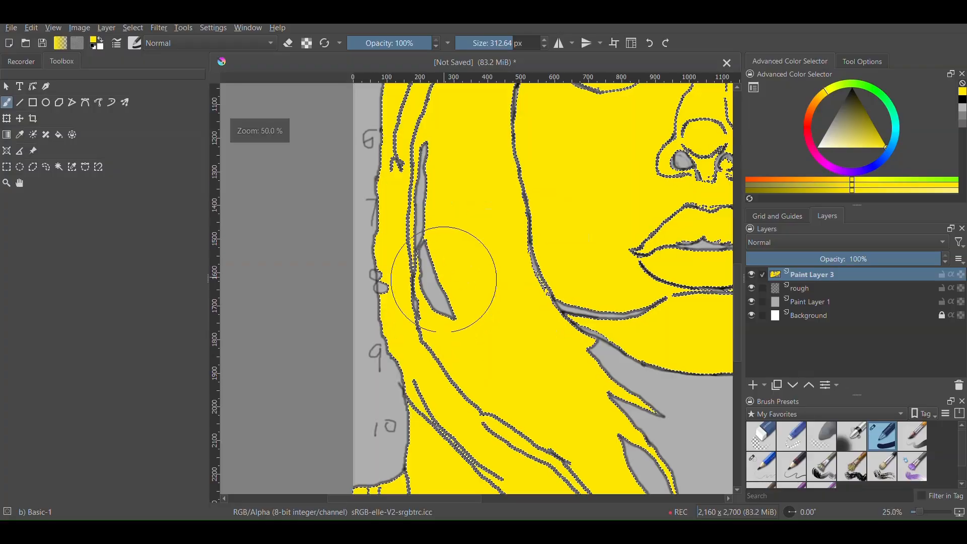
{"action": "left_click", "coordinate": [7, 167]}
{"action": "left_click", "coordinate": [307, 203]}
{"action": "key", "text": "b"}
Paint over the remaining gaps in the hood, face, neck and shoulders so the whole figure is solid yellow
{"action": "scroll", "coordinate": [443, 205], "scroll_direction": "down", "scroll_amount": 2}
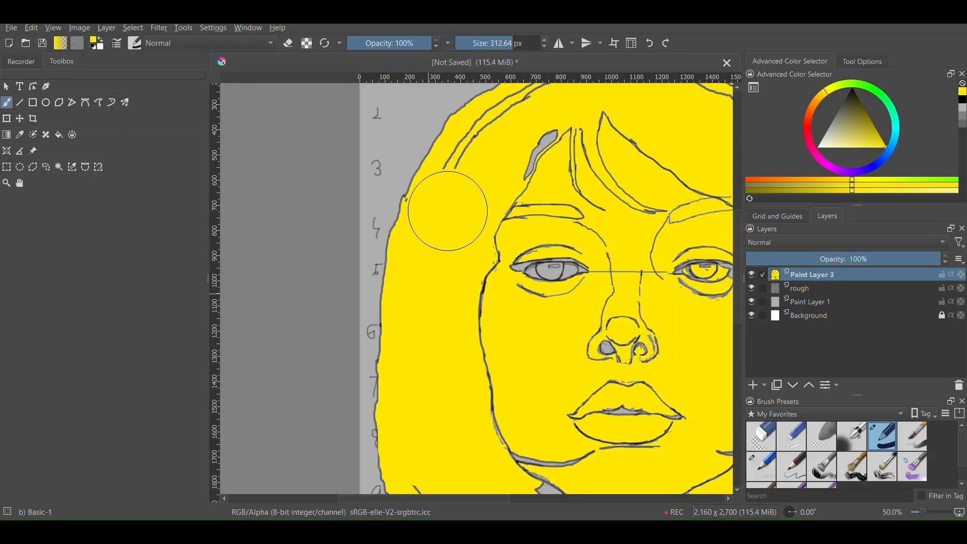
{"action": "left_click_drag", "start_coordinate": [669, 324], "coordinate": [592, 206]}
{"action": "mouse_move", "coordinate": [608, 288]}
{"action": "left_mouse_down"}
{"action": "mouse_move", "coordinate": [577, 335]}
{"action": "mouse_move", "coordinate": [487, 331]}
{"action": "left_mouse_up"}
{"action": "left_click_drag", "start_coordinate": [488, 331], "coordinate": [472, 291]}
{"action": "left_click_drag", "start_coordinate": [472, 291], "coordinate": [534, 428]}
{"action": "key", "text": "ctrl+z"}
{"action": "mouse_move", "coordinate": [318, 462]}
{"action": "left_mouse_down"}
{"action": "mouse_move", "coordinate": [609, 393]}
{"action": "mouse_move", "coordinate": [356, 249]}
{"action": "left_mouse_up"}
{"action": "left_click_drag", "start_coordinate": [373, 203], "coordinate": [355, 290]}
{"action": "left_click_drag", "start_coordinate": [356, 290], "coordinate": [470, 235]}
{"action": "scroll", "coordinate": [469, 235], "scroll_direction": "down", "scroll_amount": 5}
{"action": "scroll", "coordinate": [453, 260], "scroll_direction": "up", "scroll_amount": 5}
Reorder the layers so the rough sketch sits above the yellow Paint Layer 3
{"action": "left_click_drag", "start_coordinate": [825, 275], "coordinate": [825, 295]}
{"action": "scroll", "coordinate": [506, 262], "scroll_direction": "up", "scroll_amount": 1}
{"action": "scroll", "coordinate": [467, 295], "scroll_direction": "down", "scroll_amount": 1}
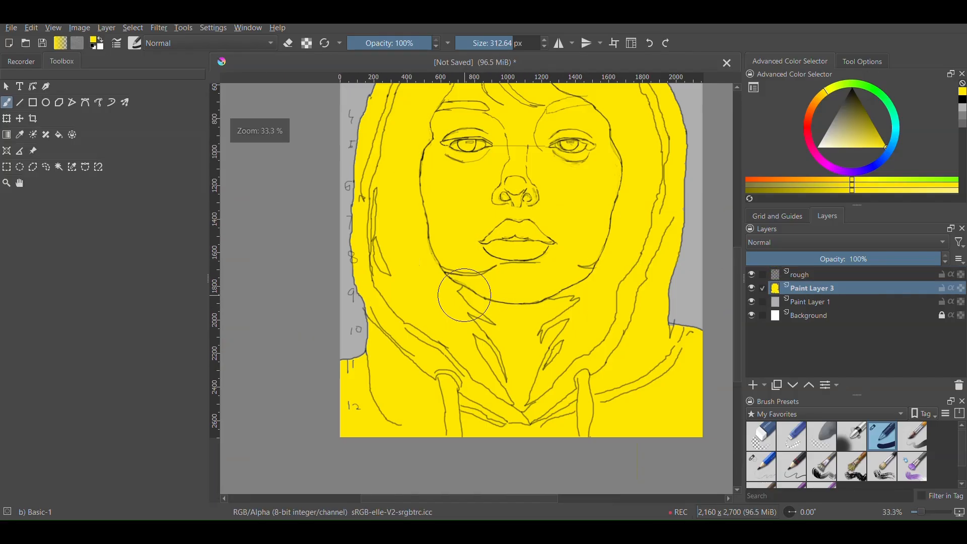
Choose a light orange-yellow skin tone as the paint colour
{"action": "scroll", "coordinate": [468, 294], "scroll_direction": "down", "scroll_amount": 1}
{"action": "scroll", "coordinate": [496, 185], "scroll_direction": "up", "scroll_amount": 2}
{"action": "left_click", "coordinate": [820, 95]}
{"action": "left_click_drag", "start_coordinate": [868, 144], "coordinate": [852, 148]}
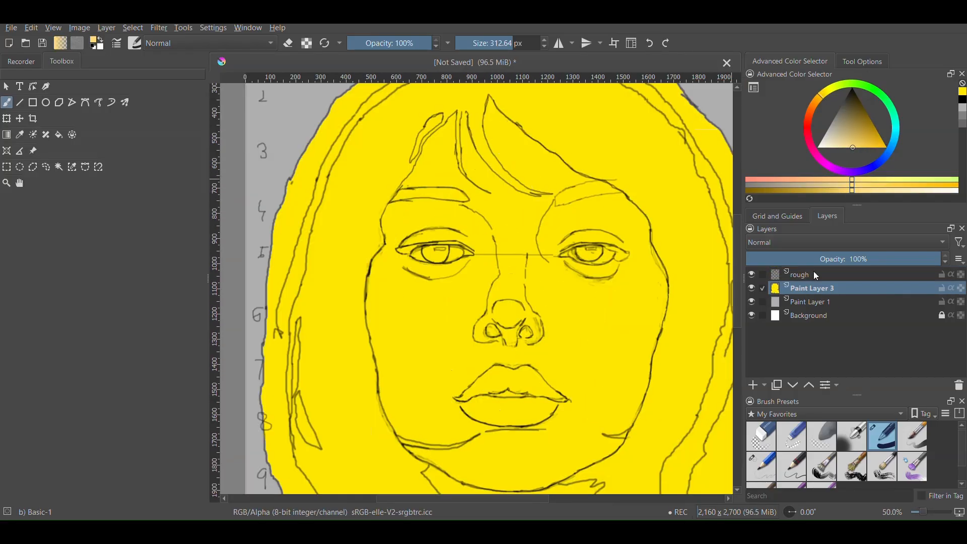
Add a new paint layer and create a clipping group with a mask layer around the yellow layer
{"action": "left_click", "coordinate": [753, 386]}
{"action": "left_click_drag", "start_coordinate": [816, 302], "coordinate": [823, 292]}
{"action": "right_click", "coordinate": [821, 303]}
{"action": "mouse_move", "coordinate": [785, 462]}
{"action": "left_click", "coordinate": [665, 482]}
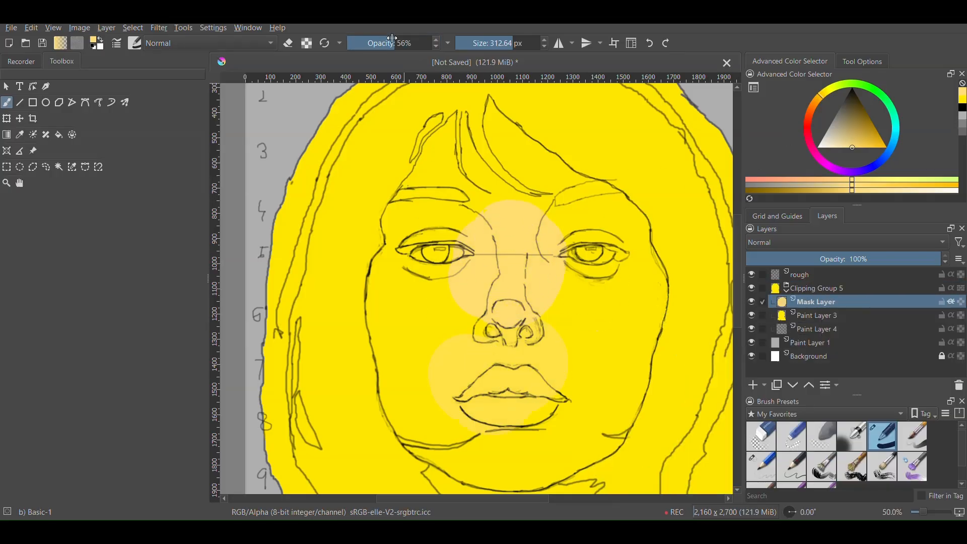
Lay the first skin-tone dabs over the left cheek on the mask layer, resample the tone and set the brush opacity to 100%
{"action": "left_click_drag", "start_coordinate": [443, 244], "coordinate": [459, 344]}
{"action": "scroll", "coordinate": [486, 298], "scroll_direction": "up", "scroll_amount": 2}
{"action": "left_click", "coordinate": [419, 318], "text": "ctrl"}
{"action": "left_click_drag", "start_coordinate": [390, 46], "coordinate": [438, 46]}
{"action": "scroll", "coordinate": [472, 277], "scroll_direction": "down", "scroll_amount": 3}
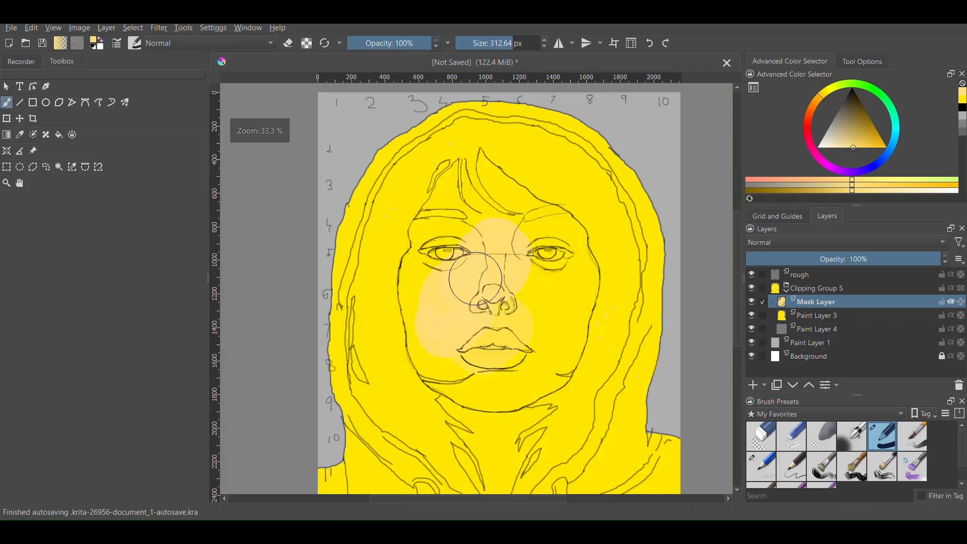
Paint the skin tone over the nose, mouth, both cheeks and the jaw with the 312.64 px brush
{"action": "scroll", "coordinate": [479, 217], "scroll_direction": "up", "scroll_amount": 4}
{"action": "left_click_drag", "start_coordinate": [412, 323], "coordinate": [523, 282]}
{"action": "scroll", "coordinate": [536, 235], "scroll_direction": "down", "scroll_amount": 2}
{"action": "left_click_drag", "start_coordinate": [464, 211], "coordinate": [567, 322]}
{"action": "left_click_drag", "start_coordinate": [574, 373], "coordinate": [577, 289]}
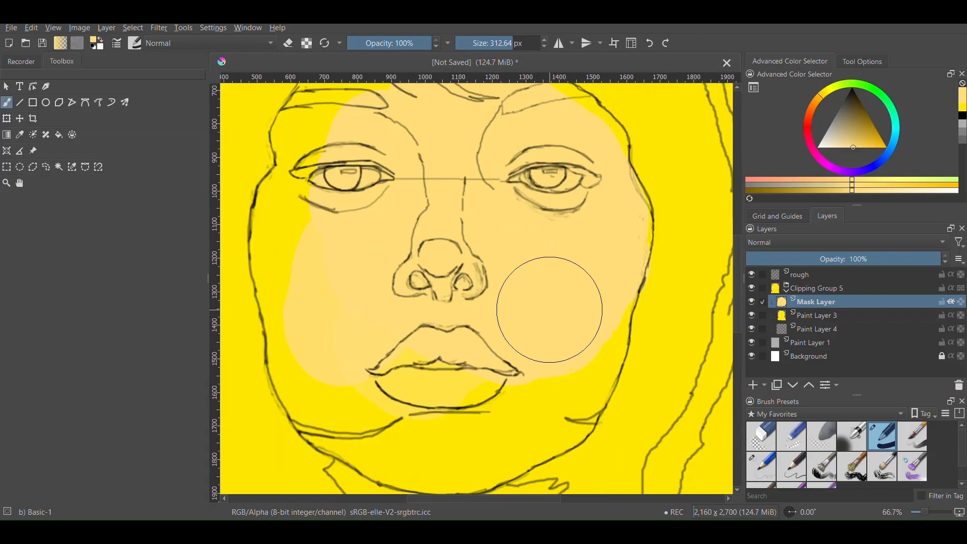
{"action": "scroll", "coordinate": [550, 310], "scroll_direction": "down", "scroll_amount": 1}
{"action": "scroll", "coordinate": [449, 380], "scroll_direction": "up", "scroll_amount": 1}
{"action": "left_click_drag", "start_coordinate": [383, 346], "coordinate": [526, 378]}
{"action": "left_click_drag", "start_coordinate": [353, 319], "coordinate": [345, 224]}
{"action": "scroll", "coordinate": [403, 307], "scroll_direction": "down", "scroll_amount": 2}
{"action": "scroll", "coordinate": [368, 217], "scroll_direction": "up", "scroll_amount": 2}
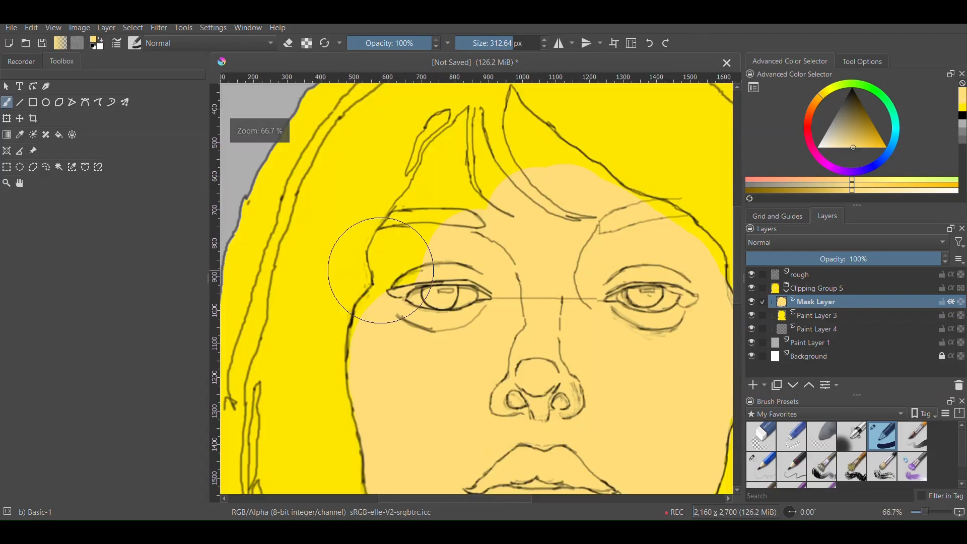
Extend the skin tone over the left temple and across the forehead
{"action": "left_click_drag", "start_coordinate": [391, 270], "coordinate": [397, 298]}
{"action": "scroll", "coordinate": [410, 300], "scroll_direction": "down", "scroll_amount": 1}
{"action": "scroll", "coordinate": [437, 171], "scroll_direction": "up", "scroll_amount": 2}
{"action": "left_click_drag", "start_coordinate": [443, 242], "coordinate": [518, 267]}
{"action": "scroll", "coordinate": [468, 275], "scroll_direction": "down", "scroll_amount": 1}
{"action": "left_click_drag", "start_coordinate": [580, 329], "coordinate": [504, 328]}
Fill the skin tone up to the outline at the right brow and temple with a 42.68 px brush
{"action": "scroll", "coordinate": [704, 334], "scroll_direction": "up", "scroll_amount": 2}
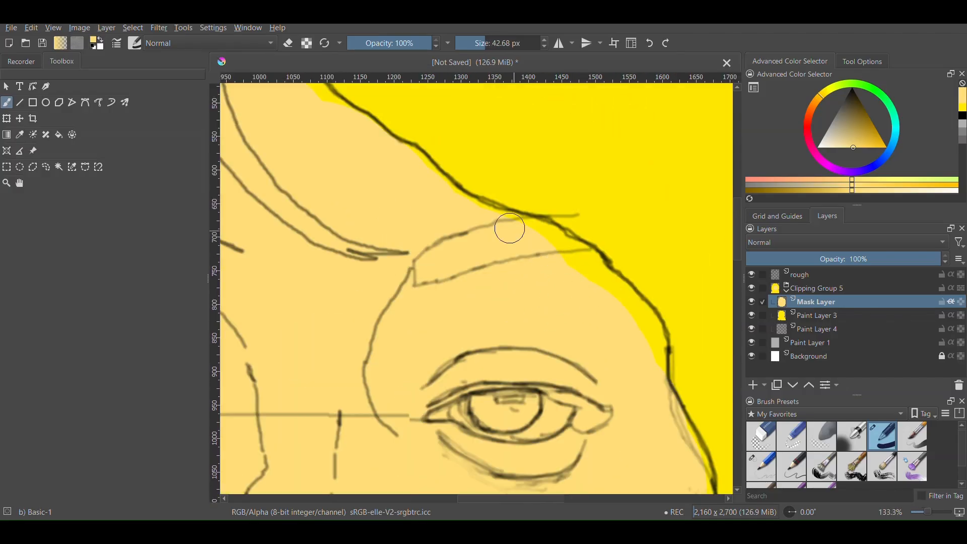
{"action": "scroll", "coordinate": [636, 342], "scroll_direction": "up", "scroll_amount": 1}
{"action": "mouse_move", "coordinate": [510, 228]}
{"action": "left_mouse_down"}
{"action": "mouse_move", "coordinate": [640, 321]}
{"action": "mouse_move", "coordinate": [526, 434]}
{"action": "left_mouse_up"}
{"action": "scroll", "coordinate": [630, 356], "scroll_direction": "down", "scroll_amount": 2}
{"action": "scroll", "coordinate": [615, 383], "scroll_direction": "up", "scroll_amount": 2}
{"action": "scroll", "coordinate": [534, 403], "scroll_direction": "down", "scroll_amount": 1}
{"action": "scroll", "coordinate": [575, 242], "scroll_direction": "down", "scroll_amount": 3}
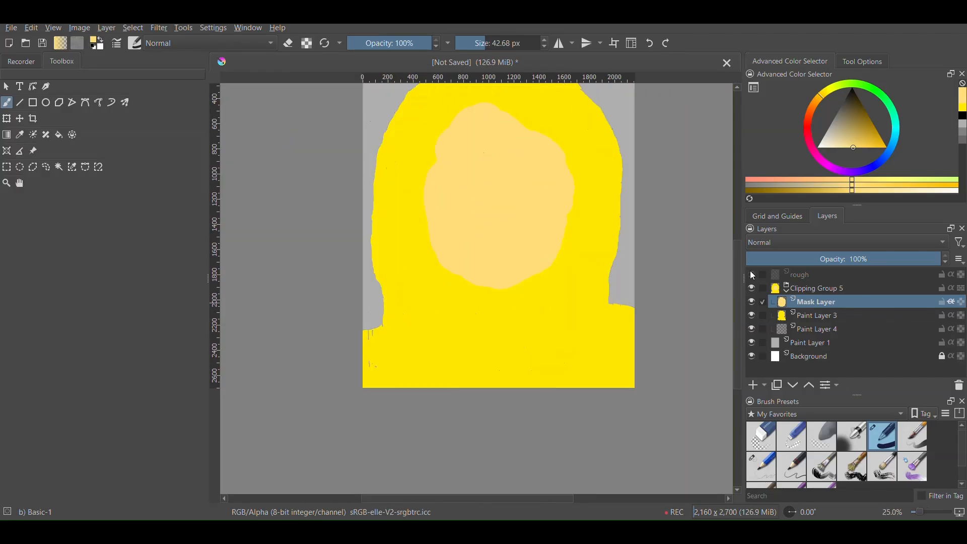
Show the rough layer again and touch up the skin tone along the left temple, cheek and jaw outline
{"action": "scroll", "coordinate": [432, 291], "scroll_direction": "up", "scroll_amount": 3}
{"action": "scroll", "coordinate": [413, 262], "scroll_direction": "down", "scroll_amount": 3}
{"action": "scroll", "coordinate": [391, 232], "scroll_direction": "up", "scroll_amount": 3}
{"action": "scroll", "coordinate": [390, 233], "scroll_direction": "down", "scroll_amount": 2}
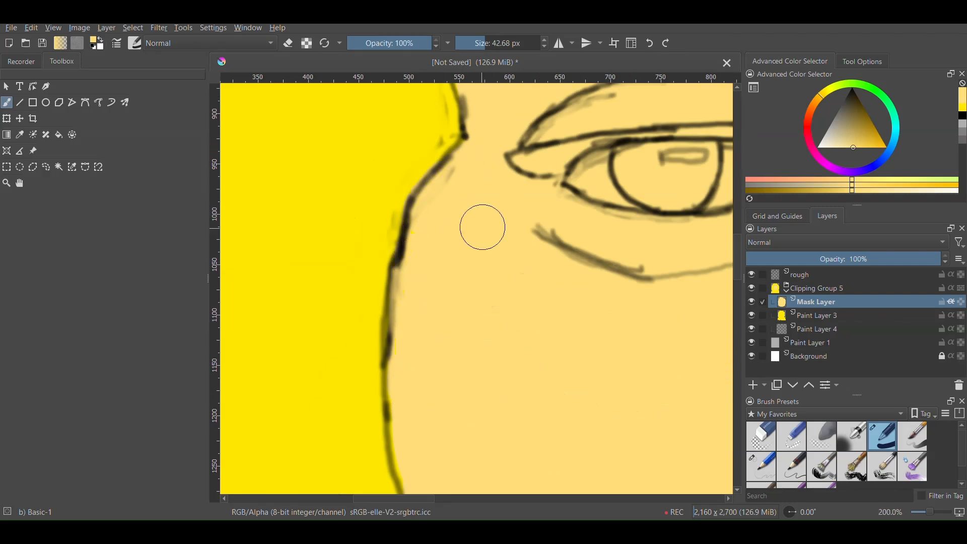
{"action": "scroll", "coordinate": [482, 223], "scroll_direction": "down", "scroll_amount": 3}
{"action": "scroll", "coordinate": [460, 223], "scroll_direction": "up", "scroll_amount": 3}
{"action": "scroll", "coordinate": [573, 183], "scroll_direction": "down", "scroll_amount": 3}
{"action": "scroll", "coordinate": [571, 184], "scroll_direction": "down", "scroll_amount": 3}
{"action": "scroll", "coordinate": [578, 283], "scroll_direction": "up", "scroll_amount": 6}
Set the brush size to 144.68 px and paint the skin tone over the neck down to the collar's V
{"action": "left_click_drag", "start_coordinate": [578, 284], "coordinate": [629, 284]}
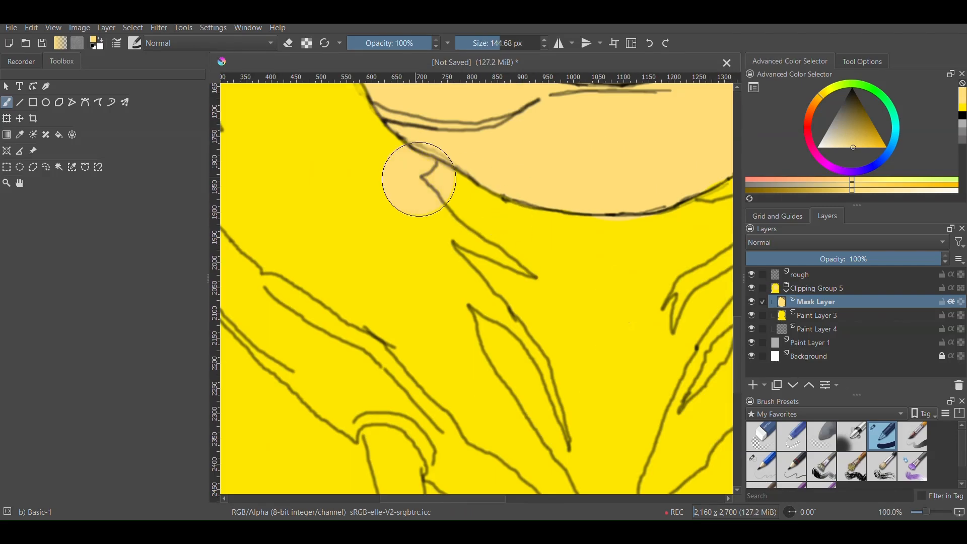
{"action": "left_click_drag", "start_coordinate": [419, 179], "coordinate": [459, 264]}
{"action": "scroll", "coordinate": [459, 264], "scroll_direction": "down", "scroll_amount": 2}
{"action": "left_click_drag", "start_coordinate": [459, 264], "coordinate": [574, 310]}
{"action": "scroll", "coordinate": [530, 302], "scroll_direction": "down", "scroll_amount": 3}
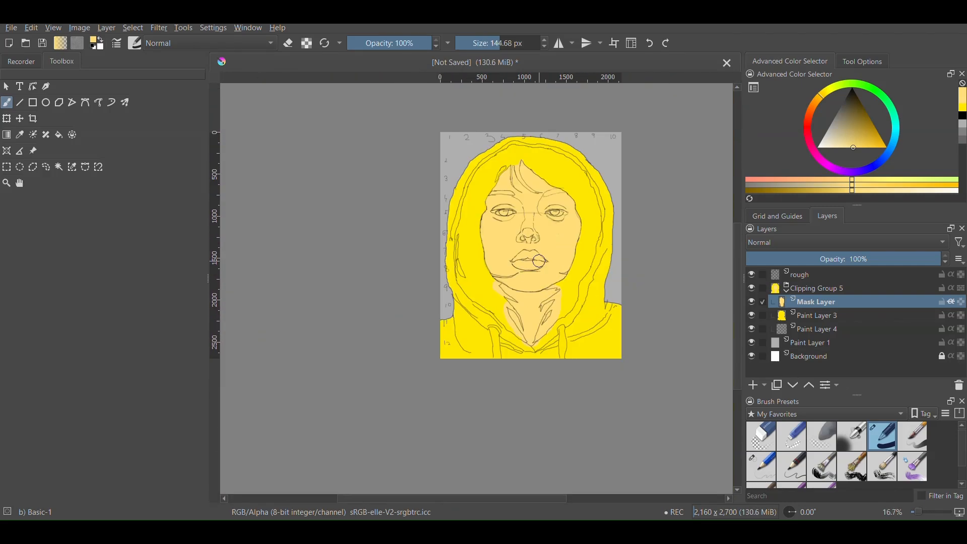
Rename the mask layer as face
{"action": "scroll", "coordinate": [496, 185], "scroll_direction": "up", "scroll_amount": 2}
{"action": "double_click", "coordinate": [829, 301]}
{"action": "type", "text": "face"}
{"action": "key", "text": "Return"}
Add a paint layer above the face layer in the clipping group, name it hair and have it inherit alpha
{"action": "left_click", "coordinate": [752, 385]}
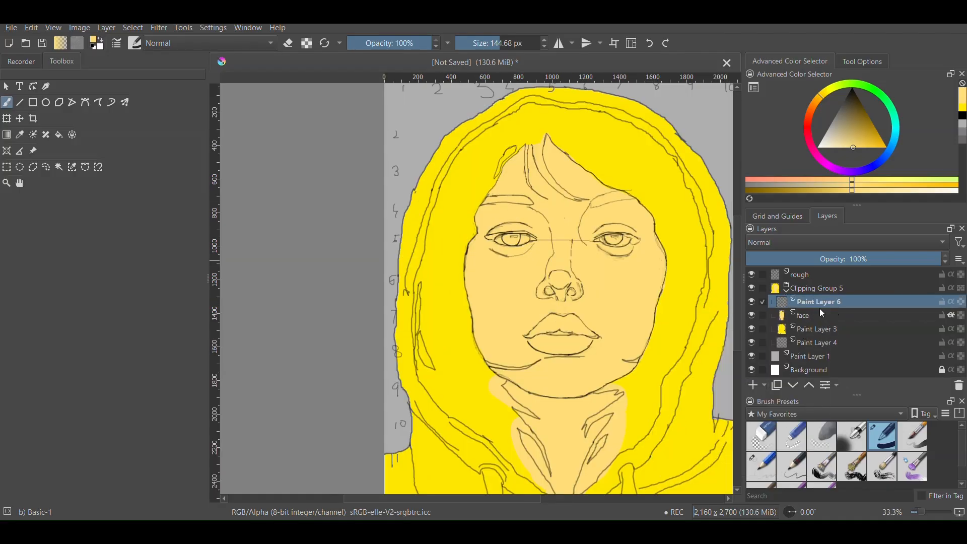
{"action": "double_click", "coordinate": [827, 303]}
{"action": "type", "text": "hair"}
{"action": "key", "text": "Return"}
Choose a near-black colour and block in the hair between the inner hood edge and the left temple
{"action": "left_click", "coordinate": [858, 103]}
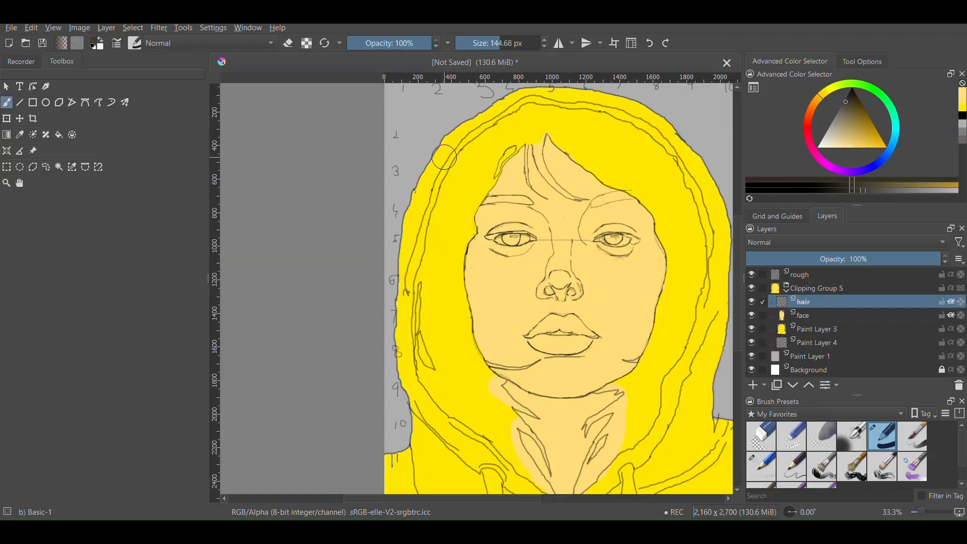
{"action": "left_click", "coordinate": [497, 150]}
{"action": "scroll", "coordinate": [462, 191], "scroll_direction": "up", "scroll_amount": 4}
{"action": "left_click_drag", "start_coordinate": [428, 258], "coordinate": [456, 158]}
{"action": "scroll", "coordinate": [484, 181], "scroll_direction": "down", "scroll_amount": 1}
{"action": "left_click_drag", "start_coordinate": [522, 145], "coordinate": [514, 177]}
{"action": "scroll", "coordinate": [536, 141], "scroll_direction": "up", "scroll_amount": 2}
{"action": "scroll", "coordinate": [509, 366], "scroll_direction": "up", "scroll_amount": 3}
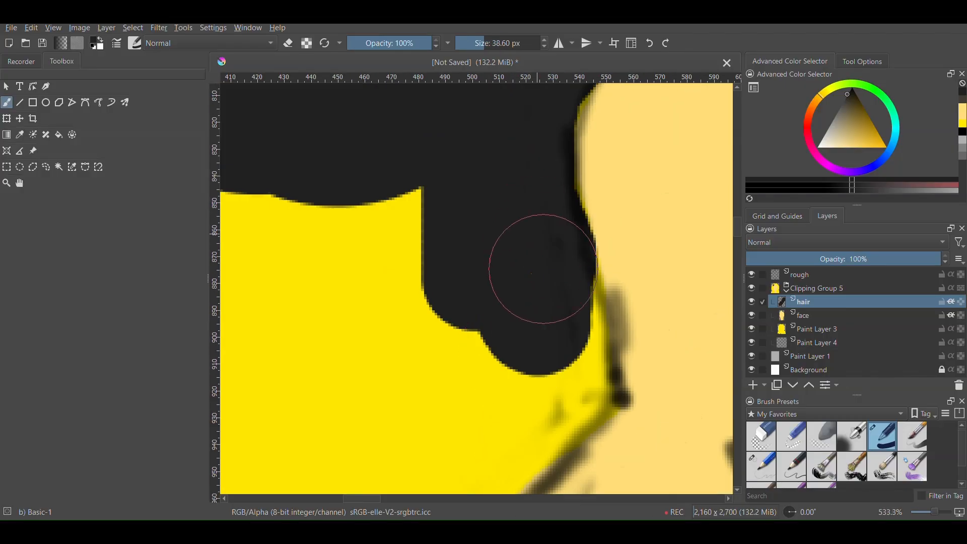
Paint the near-black hair down along the left face contour with a 38.60 px brush, leaving downward strands beside the cheek
{"action": "left_click_drag", "start_coordinate": [542, 270], "coordinate": [540, 412]}
{"action": "scroll", "coordinate": [527, 278], "scroll_direction": "down", "scroll_amount": 10}
{"action": "scroll", "coordinate": [524, 295], "scroll_direction": "up", "scroll_amount": 8}
{"action": "left_click_drag", "start_coordinate": [497, 318], "coordinate": [500, 443]}
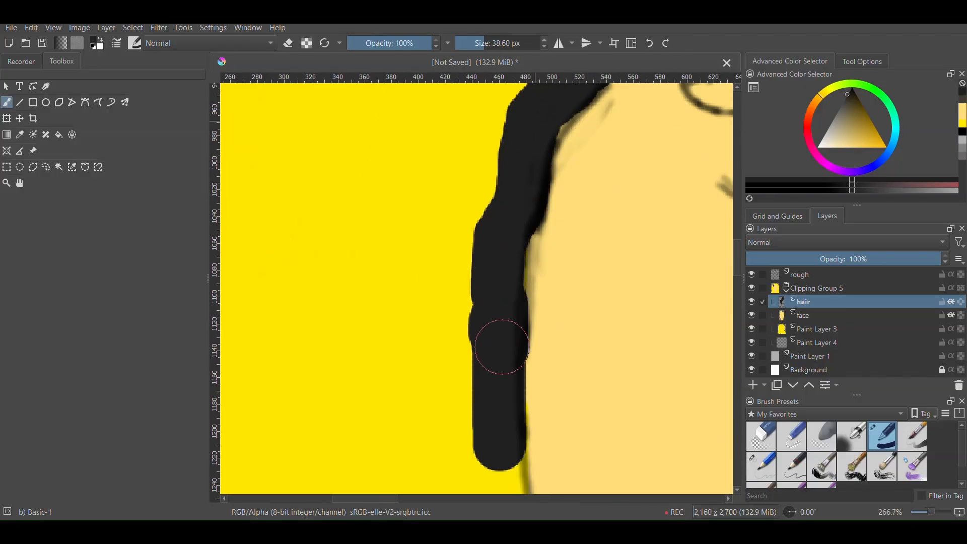
{"action": "scroll", "coordinate": [476, 191], "scroll_direction": "down", "scroll_amount": 9}
{"action": "scroll", "coordinate": [467, 178], "scroll_direction": "up", "scroll_amount": 8}
{"action": "mouse_move", "coordinate": [476, 242]}
{"action": "left_mouse_down"}
{"action": "mouse_move", "coordinate": [514, 190]}
{"action": "mouse_move", "coordinate": [536, 311]}
{"action": "mouse_move", "coordinate": [504, 474]}
{"action": "left_mouse_up"}
{"action": "scroll", "coordinate": [535, 252], "scroll_direction": "down", "scroll_amount": 5}
{"action": "scroll", "coordinate": [553, 197], "scroll_direction": "up", "scroll_amount": 3}
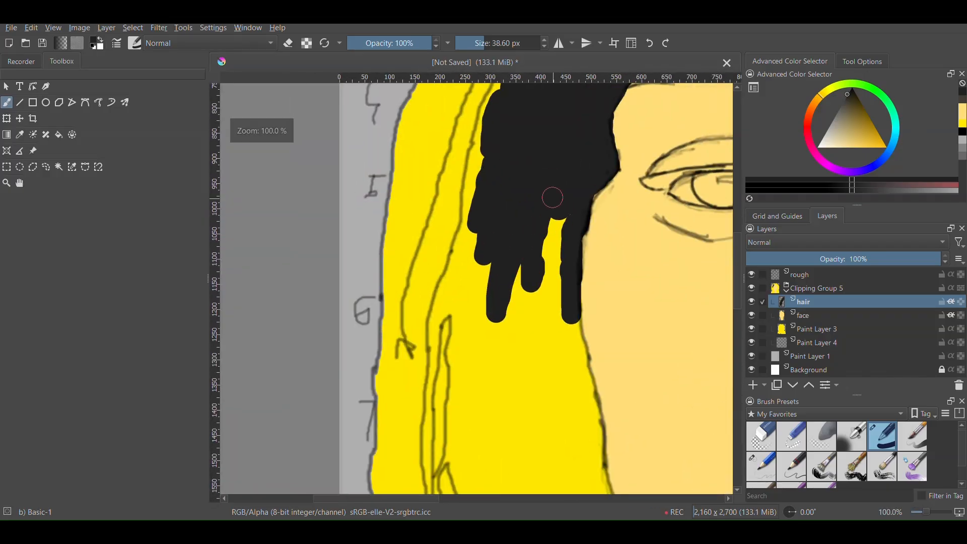
Select the area between the inner hood edge and the left face contour on the rough layer with the contiguous selection tool
{"action": "scroll", "coordinate": [533, 329], "scroll_direction": "down", "scroll_amount": 1}
{"action": "left_click", "coordinate": [801, 275]}
{"action": "scroll", "coordinate": [327, 348], "scroll_direction": "down", "scroll_amount": 1}
{"action": "left_click", "coordinate": [59, 167]}
{"action": "scroll", "coordinate": [323, 166], "scroll_direction": "down", "scroll_amount": 2}
{"action": "scroll", "coordinate": [395, 292], "scroll_direction": "up", "scroll_amount": 2}
{"action": "left_click", "coordinate": [396, 291]}
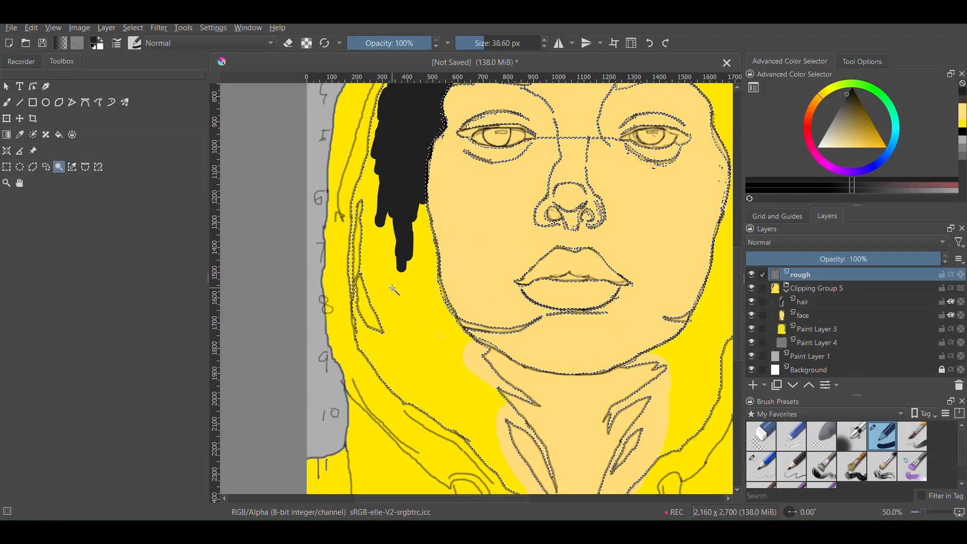
On the hair layer, paint near-black into the selected area between the left face contour and the inner hood edge
{"action": "scroll", "coordinate": [403, 287], "scroll_direction": "down", "scroll_amount": 2}
{"action": "left_click", "coordinate": [816, 302]}
{"action": "key", "text": "b"}
{"action": "left_click_drag", "start_coordinate": [382, 264], "coordinate": [471, 264]}
{"action": "mouse_move", "coordinate": [381, 263]}
{"action": "left_mouse_down"}
{"action": "mouse_move", "coordinate": [417, 389]}
{"action": "mouse_move", "coordinate": [414, 286]}
{"action": "left_mouse_up"}
{"action": "scroll", "coordinate": [423, 251], "scroll_direction": "down", "scroll_amount": 1}
{"action": "scroll", "coordinate": [506, 456], "scroll_direction": "up", "scroll_amount": 1}
Fill the rest of the selected hair area with near-black across the crown and down the right side to the neck
{"action": "mouse_move", "coordinate": [453, 322]}
{"action": "left_mouse_down"}
{"action": "mouse_move", "coordinate": [517, 381]}
{"action": "mouse_move", "coordinate": [667, 264]}
{"action": "mouse_move", "coordinate": [700, 177]}
{"action": "mouse_move", "coordinate": [652, 121]}
{"action": "left_mouse_up"}
{"action": "scroll", "coordinate": [557, 374], "scroll_direction": "down", "scroll_amount": 1}
{"action": "scroll", "coordinate": [509, 121], "scroll_direction": "up", "scroll_amount": 2}
{"action": "left_click_drag", "start_coordinate": [427, 243], "coordinate": [470, 257]}
{"action": "scroll", "coordinate": [503, 262], "scroll_direction": "down", "scroll_amount": 2}
{"action": "scroll", "coordinate": [610, 297], "scroll_direction": "up", "scroll_amount": 2}
{"action": "left_click_drag", "start_coordinate": [630, 231], "coordinate": [647, 312]}
{"action": "scroll", "coordinate": [604, 237], "scroll_direction": "down", "scroll_amount": 4}
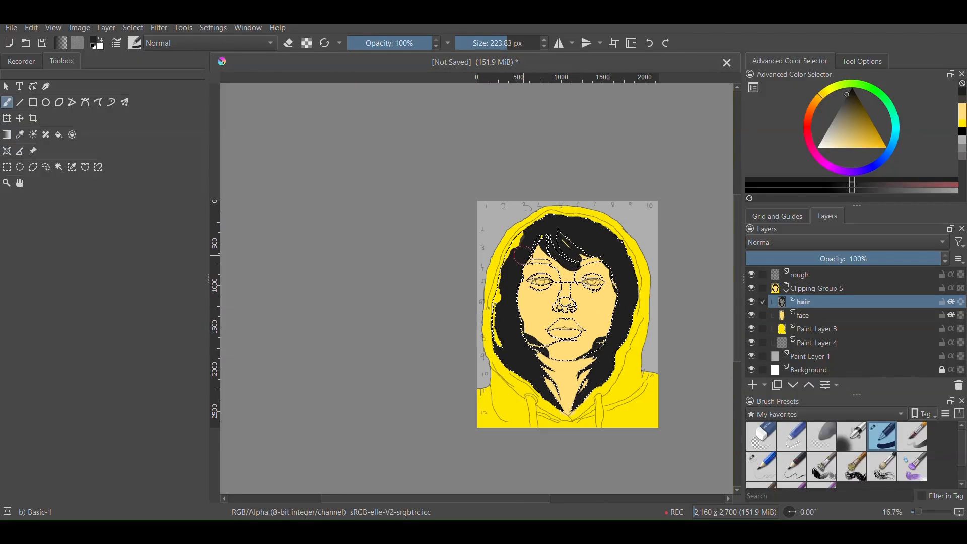
{"action": "scroll", "coordinate": [526, 246], "scroll_direction": "up", "scroll_amount": 4}
{"action": "left_click_drag", "start_coordinate": [407, 400], "coordinate": [405, 478]}
Erase the hair colour covering the forehead between the left temple and the fringe strands with a 37.08 px eraser
{"action": "scroll", "coordinate": [450, 217], "scroll_direction": "down", "scroll_amount": 2}
{"action": "scroll", "coordinate": [528, 190], "scroll_direction": "up", "scroll_amount": 2}
{"action": "scroll", "coordinate": [527, 197], "scroll_direction": "up", "scroll_amount": 2}
{"action": "key", "text": "e"}
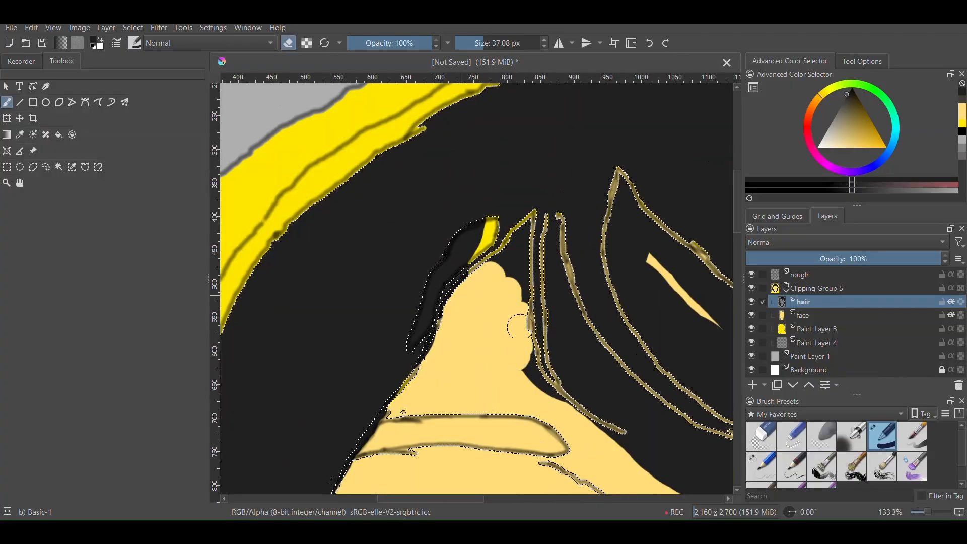
{"action": "left_click_drag", "start_coordinate": [519, 327], "coordinate": [541, 375]}
{"action": "scroll", "coordinate": [504, 282], "scroll_direction": "down", "scroll_amount": 2}
{"action": "scroll", "coordinate": [589, 401], "scroll_direction": "up", "scroll_amount": 2}
{"action": "left_click_drag", "start_coordinate": [529, 294], "coordinate": [556, 348]}
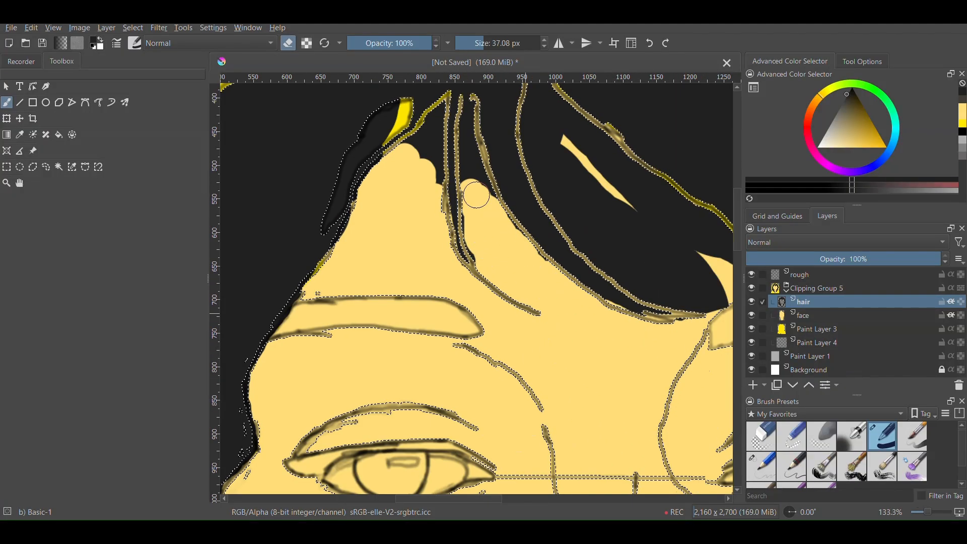
{"action": "left_click_drag", "start_coordinate": [476, 195], "coordinate": [471, 182]}
Erase up into the narrow forehead corner beside the thin fringe strands, using a 9.33 px eraser for the tight spots
{"action": "scroll", "coordinate": [408, 116], "scroll_direction": "up", "scroll_amount": 4}
{"action": "left_click_drag", "start_coordinate": [479, 223], "coordinate": [443, 223], "text": "shift"}
{"action": "scroll", "coordinate": [423, 262], "scroll_direction": "down", "scroll_amount": 2}
{"action": "scroll", "coordinate": [466, 106], "scroll_direction": "up", "scroll_amount": 2}
{"action": "mouse_move", "coordinate": [436, 315]}
{"action": "left_mouse_down", "text": "shift"}
{"action": "mouse_move", "coordinate": [401, 316]}
{"action": "mouse_move", "coordinate": [510, 214]}
{"action": "left_mouse_up", "text": "shift"}
{"action": "scroll", "coordinate": [486, 276], "scroll_direction": "down", "scroll_amount": 8}
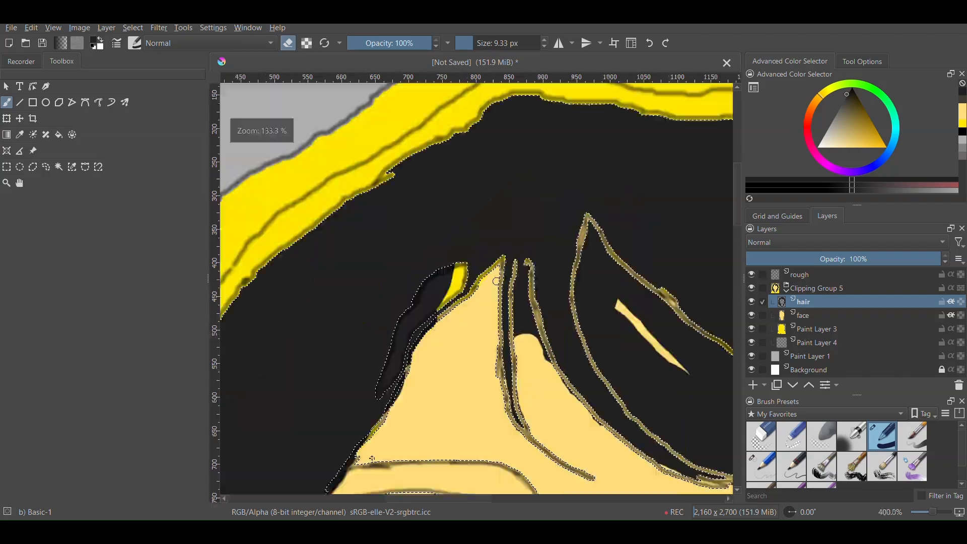
{"action": "scroll", "coordinate": [537, 289], "scroll_direction": "up", "scroll_amount": 4}
{"action": "left_click_drag", "start_coordinate": [444, 256], "coordinate": [480, 256], "text": "shift"}
{"action": "left_click_drag", "start_coordinate": [443, 256], "coordinate": [503, 358]}
Erase the hair colour from the skin area between the fringe strands on the right half of the forehead
{"action": "scroll", "coordinate": [400, 135], "scroll_direction": "up", "scroll_amount": 3}
{"action": "left_click_drag", "start_coordinate": [464, 327], "coordinate": [395, 327], "text": "shift"}
{"action": "left_click_drag", "start_coordinate": [468, 324], "coordinate": [496, 312]}
{"action": "scroll", "coordinate": [509, 325], "scroll_direction": "down", "scroll_amount": 8}
{"action": "scroll", "coordinate": [565, 489], "scroll_direction": "up", "scroll_amount": 6}
{"action": "left_click_drag", "start_coordinate": [563, 327], "coordinate": [638, 327], "text": "shift"}
{"action": "left_click_drag", "start_coordinate": [538, 404], "coordinate": [478, 443]}
Erase hair colour spilling over the chin with a 102.58 px eraser and clear the selection
{"action": "scroll", "coordinate": [479, 428], "scroll_direction": "down", "scroll_amount": 6}
{"action": "scroll", "coordinate": [456, 463], "scroll_direction": "up", "scroll_amount": 6}
{"action": "left_click_drag", "start_coordinate": [564, 275], "coordinate": [408, 328]}
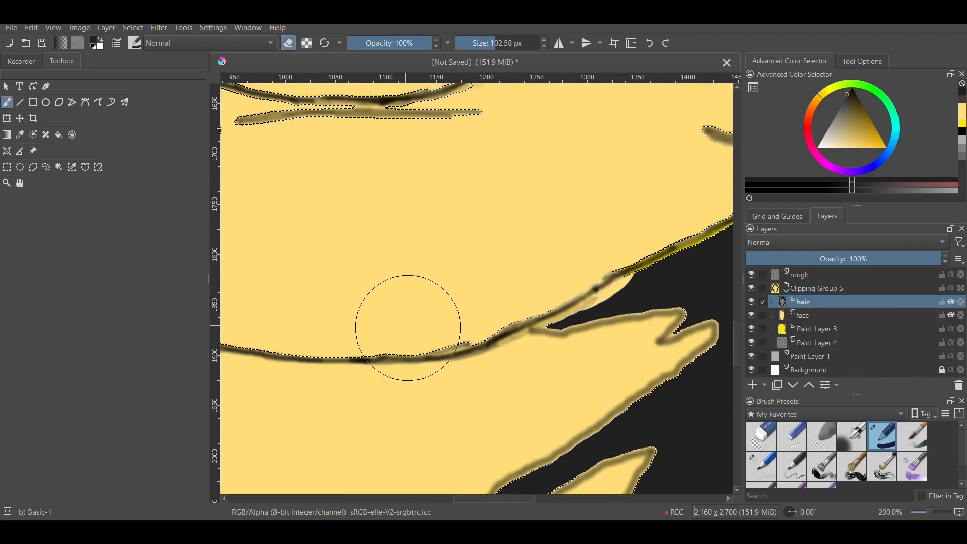
{"action": "scroll", "coordinate": [424, 327], "scroll_direction": "down", "scroll_amount": 6}
{"action": "scroll", "coordinate": [340, 307], "scroll_direction": "up", "scroll_amount": 4}
{"action": "scroll", "coordinate": [486, 330], "scroll_direction": "down", "scroll_amount": 4}
{"action": "scroll", "coordinate": [496, 154], "scroll_direction": "up", "scroll_amount": 3}
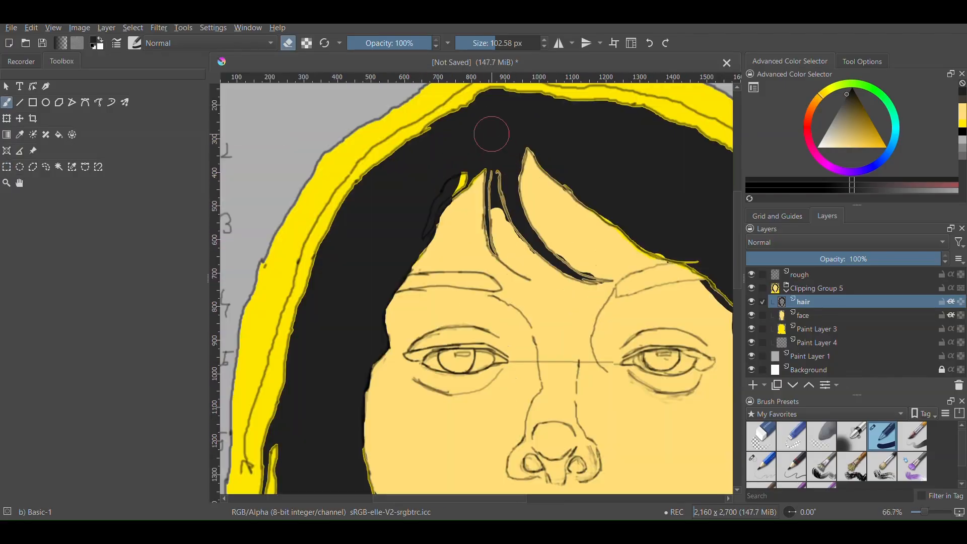
Cover the yellow gap above the left temple with near-black and erase the leftover hair between the thin forehead strands at 26.58 px
{"action": "scroll", "coordinate": [457, 168], "scroll_direction": "up", "scroll_amount": 3}
{"action": "mouse_move", "coordinate": [461, 163]}
{"action": "left_mouse_down"}
{"action": "mouse_move", "coordinate": [467, 170]}
{"action": "mouse_move", "coordinate": [417, 204]}
{"action": "left_mouse_up"}
{"action": "key", "text": "ctrl+z"}
{"action": "key", "text": "e"}
{"action": "scroll", "coordinate": [415, 204], "scroll_direction": "down", "scroll_amount": 4}
{"action": "scroll", "coordinate": [455, 210], "scroll_direction": "up", "scroll_amount": 6}
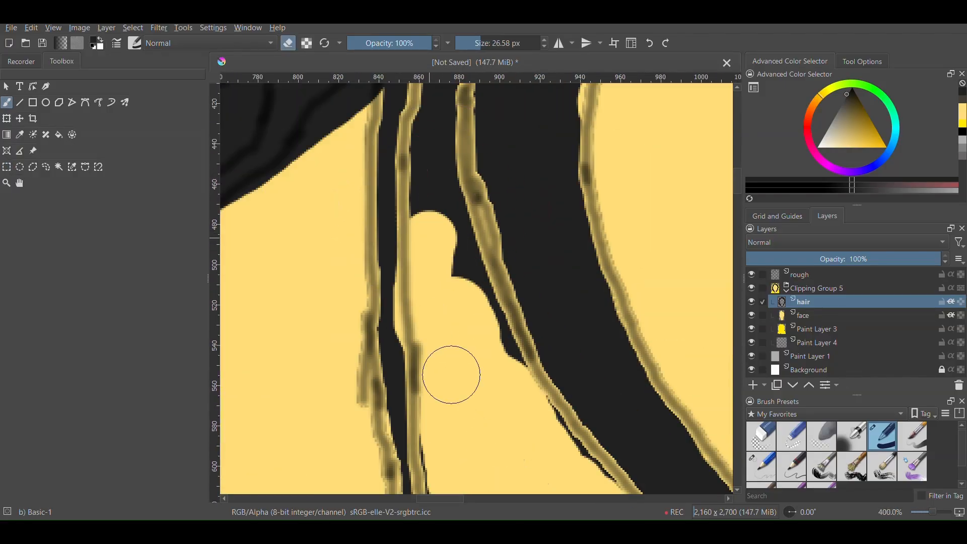
{"action": "scroll", "coordinate": [433, 205], "scroll_direction": "down", "scroll_amount": 2}
{"action": "scroll", "coordinate": [472, 122], "scroll_direction": "up", "scroll_amount": 3}
Paint near-black over the gaps along the fringe strands and the fringe edge towards the right temple
{"action": "key", "text": "e"}
{"action": "left_click_drag", "start_coordinate": [443, 174], "coordinate": [478, 232]}
{"action": "scroll", "coordinate": [542, 272], "scroll_direction": "down", "scroll_amount": 5}
{"action": "scroll", "coordinate": [590, 299], "scroll_direction": "up", "scroll_amount": 5}
{"action": "mouse_move", "coordinate": [586, 320]}
{"action": "left_mouse_down"}
{"action": "mouse_move", "coordinate": [538, 289]}
{"action": "mouse_move", "coordinate": [667, 409]}
{"action": "left_mouse_up"}
{"action": "scroll", "coordinate": [639, 348], "scroll_direction": "down", "scroll_amount": 5}
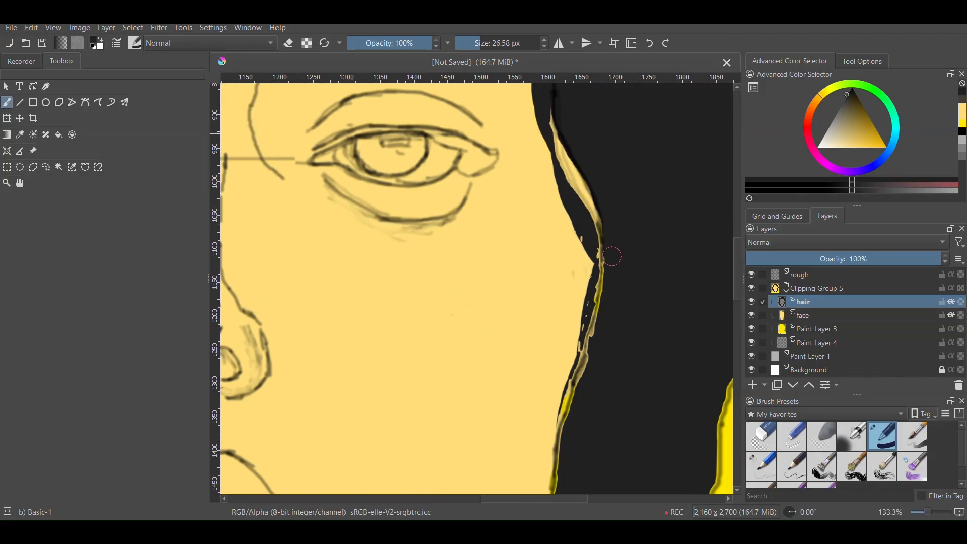
Close the yellow gaps between the hair and the right face contour down to the jaw with the 26.58 px brush
{"action": "scroll", "coordinate": [610, 255], "scroll_direction": "up", "scroll_amount": 3}
{"action": "left_click_drag", "start_coordinate": [587, 205], "coordinate": [550, 355]}
{"action": "scroll", "coordinate": [552, 360], "scroll_direction": "down", "scroll_amount": 3}
{"action": "scroll", "coordinate": [570, 368], "scroll_direction": "up", "scroll_amount": 4}
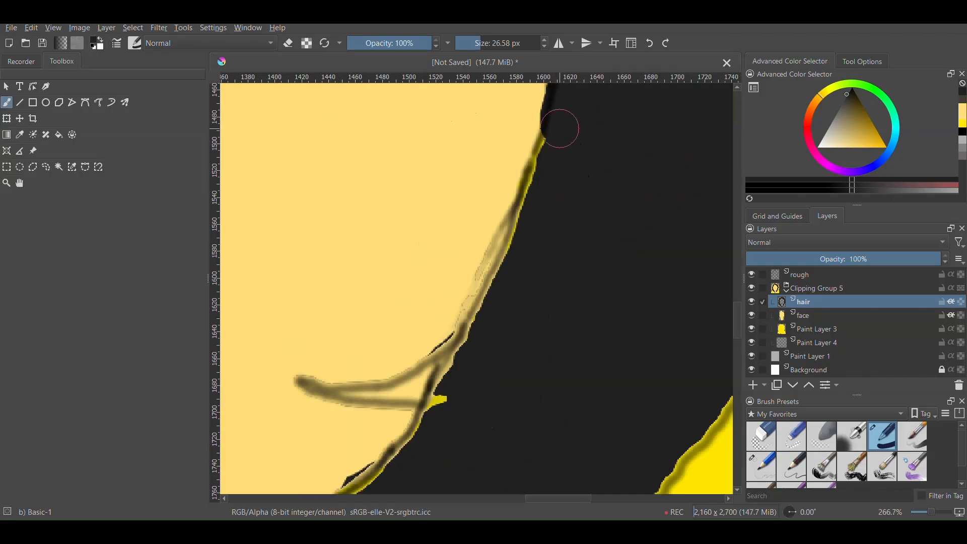
{"action": "left_click_drag", "start_coordinate": [562, 127], "coordinate": [456, 413]}
{"action": "scroll", "coordinate": [403, 464], "scroll_direction": "up", "scroll_amount": 1}
Fill the small pointed strand reaching inward at the right jaw with near-black, using a 4.45 px brush
{"action": "scroll", "coordinate": [455, 382], "scroll_direction": "down", "scroll_amount": 3}
{"action": "scroll", "coordinate": [425, 393], "scroll_direction": "up", "scroll_amount": 4}
{"action": "left_click_drag", "start_coordinate": [586, 293], "coordinate": [529, 292]}
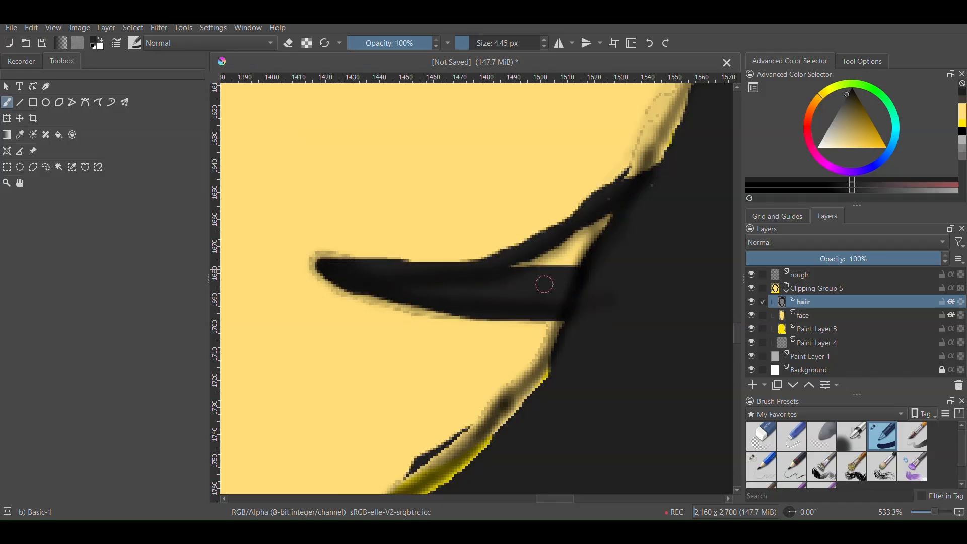
{"action": "scroll", "coordinate": [587, 221], "scroll_direction": "down", "scroll_amount": 6}
{"action": "scroll", "coordinate": [584, 237], "scroll_direction": "up", "scroll_amount": 4}
Extend the near-black hair edge along the right jawline towards the chin at 7.83 px, and check it with the rough layer hidden
{"action": "mouse_move", "coordinate": [562, 242]}
{"action": "left_mouse_down"}
{"action": "mouse_move", "coordinate": [574, 241]}
{"action": "mouse_move", "coordinate": [385, 343]}
{"action": "left_mouse_up"}
{"action": "scroll", "coordinate": [373, 350], "scroll_direction": "down", "scroll_amount": 3}
{"action": "scroll", "coordinate": [347, 355], "scroll_direction": "up", "scroll_amount": 4}
{"action": "left_click_drag", "start_coordinate": [476, 302], "coordinate": [411, 323]}
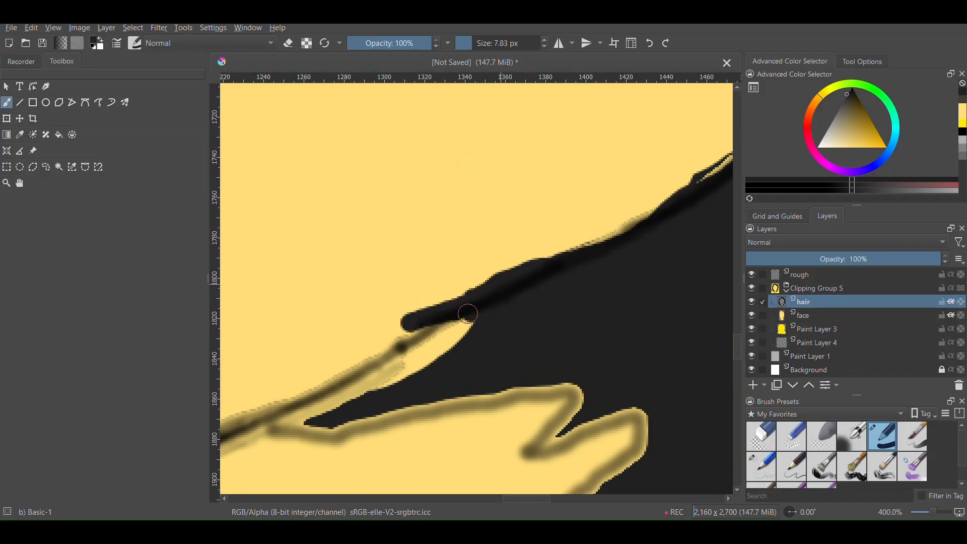
{"action": "scroll", "coordinate": [527, 271], "scroll_direction": "down", "scroll_amount": 8}
{"action": "left_click", "coordinate": [751, 275]}
{"action": "left_click", "coordinate": [751, 275]}
Cover the yellow gaps along the left cheek and jaw contour with near-black using a 32.58 px brush
{"action": "scroll", "coordinate": [455, 255], "scroll_direction": "up", "scroll_amount": 5}
{"action": "left_click_drag", "start_coordinate": [302, 252], "coordinate": [319, 252]}
{"action": "left_click_drag", "start_coordinate": [323, 290], "coordinate": [286, 221]}
{"action": "scroll", "coordinate": [393, 302], "scroll_direction": "down", "scroll_amount": 2}
{"action": "scroll", "coordinate": [345, 256], "scroll_direction": "up", "scroll_amount": 2}
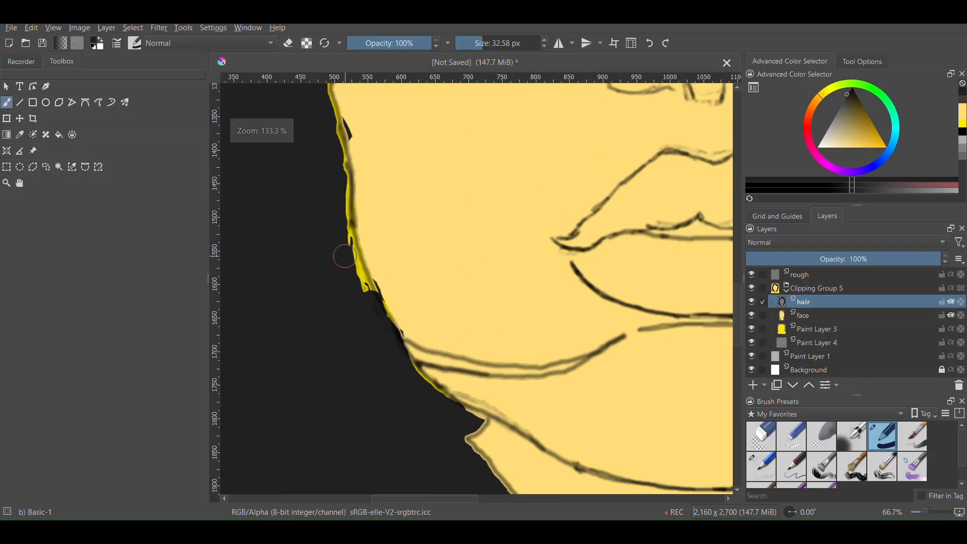
{"action": "scroll", "coordinate": [345, 256], "scroll_direction": "up", "scroll_amount": 2}
{"action": "mouse_move", "coordinate": [380, 318]}
{"action": "left_mouse_down"}
{"action": "mouse_move", "coordinate": [348, 162]}
{"action": "mouse_move", "coordinate": [436, 413]}
{"action": "left_mouse_up"}
Fill the yellow gap by the left neck strands with a 17.20 px brush and check the hair with the rough layer hidden
{"action": "scroll", "coordinate": [436, 348], "scroll_direction": "down", "scroll_amount": 5}
{"action": "scroll", "coordinate": [443, 400], "scroll_direction": "up", "scroll_amount": 3}
{"action": "scroll", "coordinate": [438, 400], "scroll_direction": "down", "scroll_amount": 3}
{"action": "scroll", "coordinate": [466, 461], "scroll_direction": "up", "scroll_amount": 5}
{"action": "left_click_drag", "start_coordinate": [511, 327], "coordinate": [491, 327]}
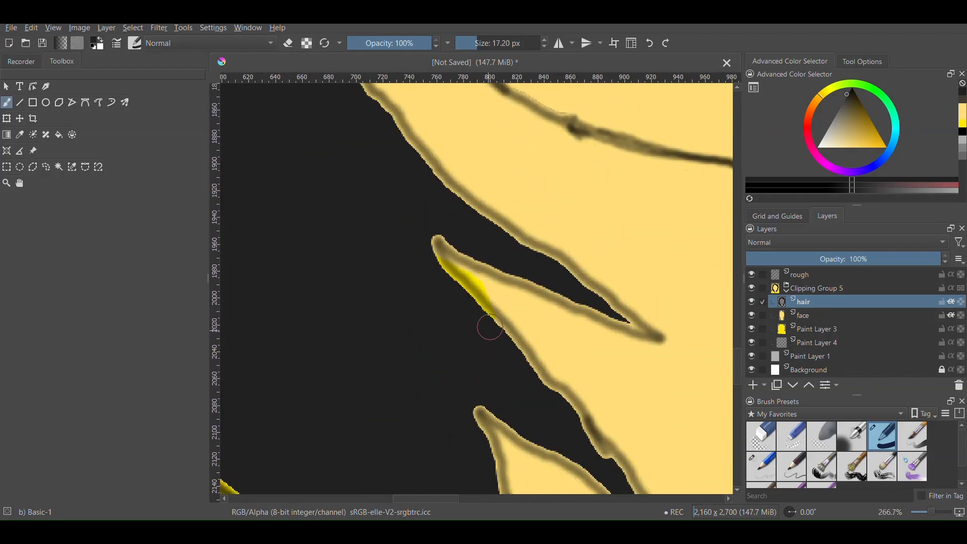
{"action": "scroll", "coordinate": [440, 273], "scroll_direction": "down", "scroll_amount": 5}
{"action": "left_click", "coordinate": [752, 274]}
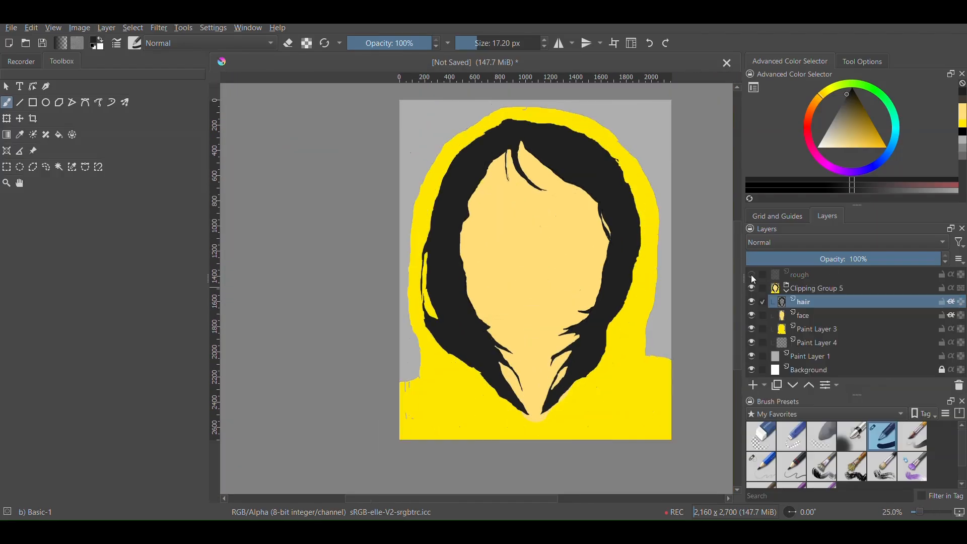
{"action": "left_click", "coordinate": [752, 274]}
Paint both eyebrows near-black on the hair layer following the sketch lines
{"action": "scroll", "coordinate": [561, 203], "scroll_direction": "up", "scroll_amount": 5}
{"action": "left_click_drag", "start_coordinate": [560, 203], "coordinate": [637, 233]}
{"action": "scroll", "coordinate": [307, 280], "scroll_direction": "down", "scroll_amount": 5}
{"action": "scroll", "coordinate": [418, 206], "scroll_direction": "up", "scroll_amount": 5}
{"action": "left_click_drag", "start_coordinate": [288, 232], "coordinate": [568, 198]}
{"action": "scroll", "coordinate": [568, 198], "scroll_direction": "down", "scroll_amount": 5}
{"action": "scroll", "coordinate": [502, 207], "scroll_direction": "up", "scroll_amount": 5}
{"action": "key", "text": "e"}
{"action": "scroll", "coordinate": [531, 203], "scroll_direction": "down", "scroll_amount": 5}
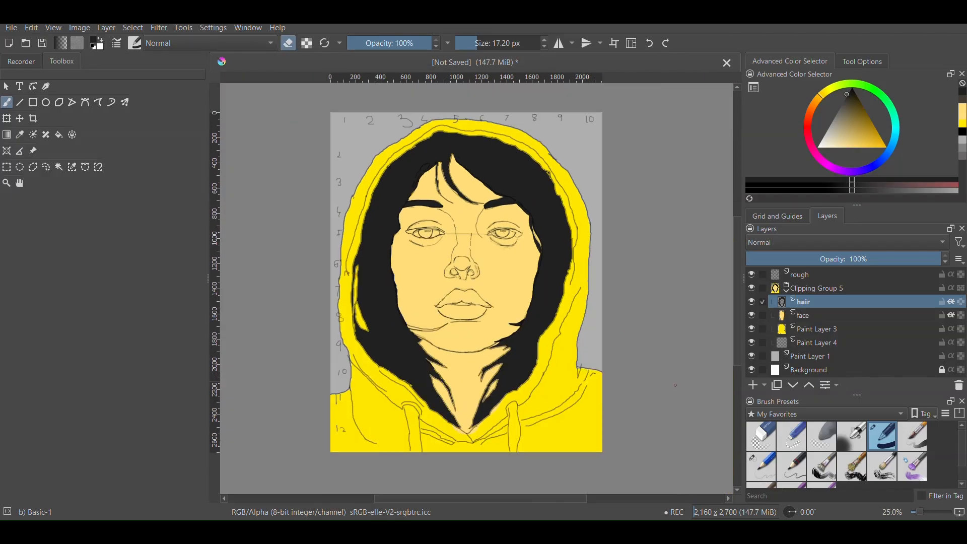
Add a paint layer named features above the hair layer and choose a pale colour
{"action": "scroll", "coordinate": [408, 222], "scroll_direction": "up", "scroll_amount": 5}
{"action": "key", "text": "e"}
{"action": "left_click", "coordinate": [837, 147]}
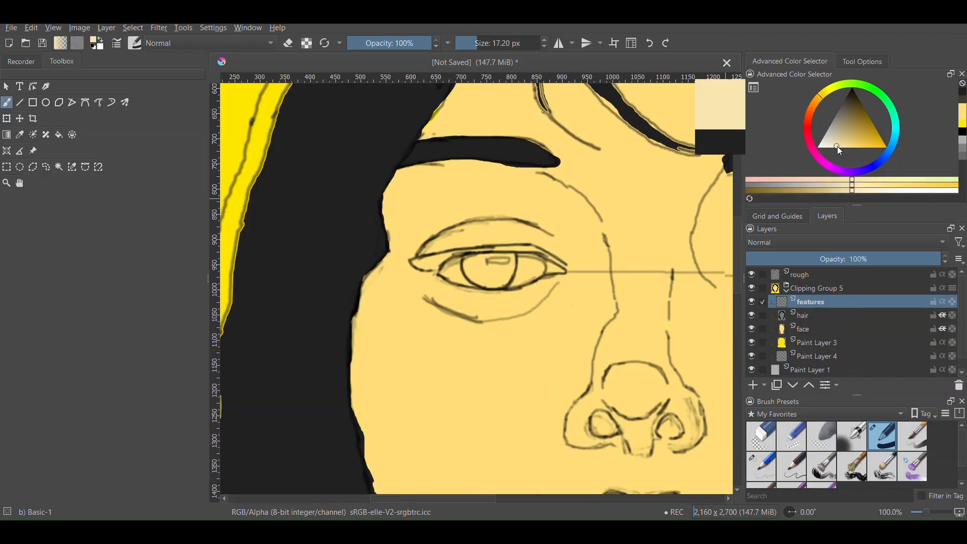
Block in the left eyeball in light grey with the 17.20 px brush and check its shape with the rough layer hidden
{"action": "scroll", "coordinate": [474, 199], "scroll_direction": "up", "scroll_amount": 6}
{"action": "scroll", "coordinate": [528, 155], "scroll_direction": "down", "scroll_amount": 5}
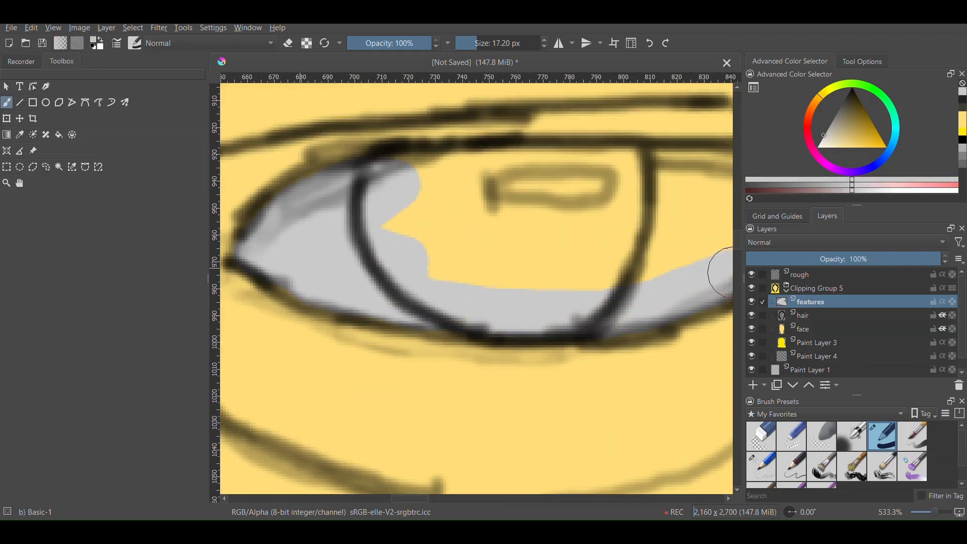
{"action": "scroll", "coordinate": [521, 325], "scroll_direction": "up", "scroll_amount": 1}
{"action": "left_click", "coordinate": [751, 275]}
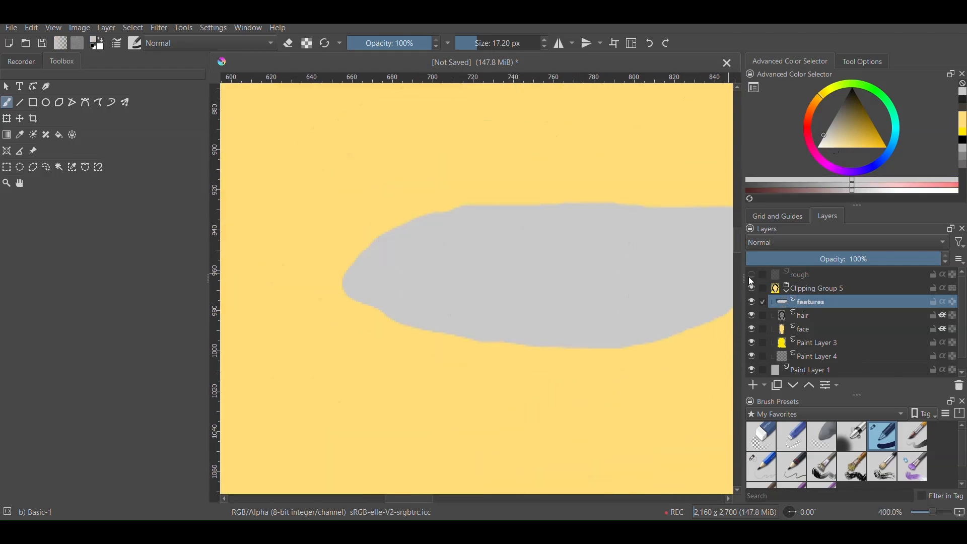
{"action": "left_click", "coordinate": [751, 276]}
Fill the right eyeball in light grey inside the eyelid lines, reducing the brush to 8.95 px for the corners
{"action": "left_click_drag", "start_coordinate": [378, 280], "coordinate": [357, 280], "text": "shift"}
{"action": "scroll", "coordinate": [262, 313], "scroll_direction": "down", "scroll_amount": 1}
{"action": "scroll", "coordinate": [262, 313], "scroll_direction": "down", "scroll_amount": 4}
{"action": "scroll", "coordinate": [457, 328], "scroll_direction": "up", "scroll_amount": 4}
{"action": "scroll", "coordinate": [442, 331], "scroll_direction": "up", "scroll_amount": 2}
{"action": "mouse_move", "coordinate": [407, 323]}
{"action": "left_mouse_down"}
{"action": "mouse_move", "coordinate": [596, 447]}
{"action": "mouse_move", "coordinate": [705, 250]}
{"action": "left_mouse_up"}
{"action": "scroll", "coordinate": [695, 252], "scroll_direction": "down", "scroll_amount": 1}
{"action": "mouse_move", "coordinate": [406, 297]}
{"action": "left_mouse_down"}
{"action": "mouse_move", "coordinate": [390, 330]}
{"action": "mouse_move", "coordinate": [534, 302]}
{"action": "left_mouse_up"}
{"action": "scroll", "coordinate": [544, 302], "scroll_direction": "down", "scroll_amount": 2}
{"action": "scroll", "coordinate": [460, 295], "scroll_direction": "up", "scroll_amount": 2}
{"action": "left_click_drag", "start_coordinate": [578, 331], "coordinate": [549, 331], "text": "shift"}
{"action": "scroll", "coordinate": [569, 302], "scroll_direction": "down", "scroll_amount": 8}
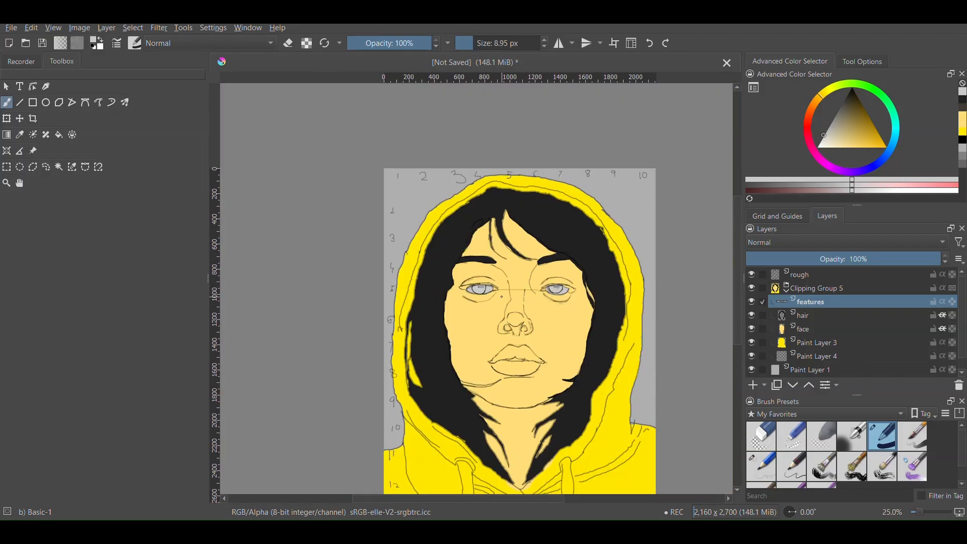
Choose a dusty pink and paint the inner corner of the right eye with the 8.95 px brush
{"action": "scroll", "coordinate": [499, 274], "scroll_direction": "up", "scroll_amount": 5}
{"action": "scroll", "coordinate": [423, 287], "scroll_direction": "down", "scroll_amount": 4}
{"action": "scroll", "coordinate": [549, 295], "scroll_direction": "up", "scroll_amount": 4}
{"action": "scroll", "coordinate": [293, 347], "scroll_direction": "up", "scroll_amount": 5}
{"action": "left_click_drag", "start_coordinate": [322, 315], "coordinate": [388, 277]}
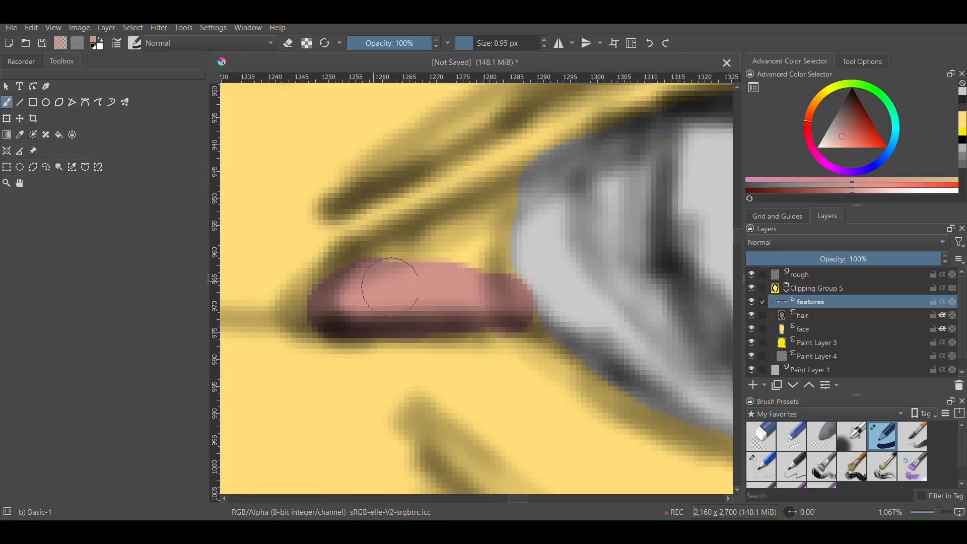
{"action": "scroll", "coordinate": [483, 246], "scroll_direction": "down", "scroll_amount": 5}
{"action": "scroll", "coordinate": [619, 257], "scroll_direction": "up", "scroll_amount": 4}
Paint the inner and outer corners of the left eye in the same dusty pink
{"action": "scroll", "coordinate": [551, 220], "scroll_direction": "down", "scroll_amount": 6}
{"action": "scroll", "coordinate": [330, 216], "scroll_direction": "up", "scroll_amount": 7}
{"action": "left_click_drag", "start_coordinate": [539, 244], "coordinate": [705, 332]}
{"action": "scroll", "coordinate": [559, 264], "scroll_direction": "down", "scroll_amount": 4}
{"action": "scroll", "coordinate": [565, 269], "scroll_direction": "down", "scroll_amount": 6}
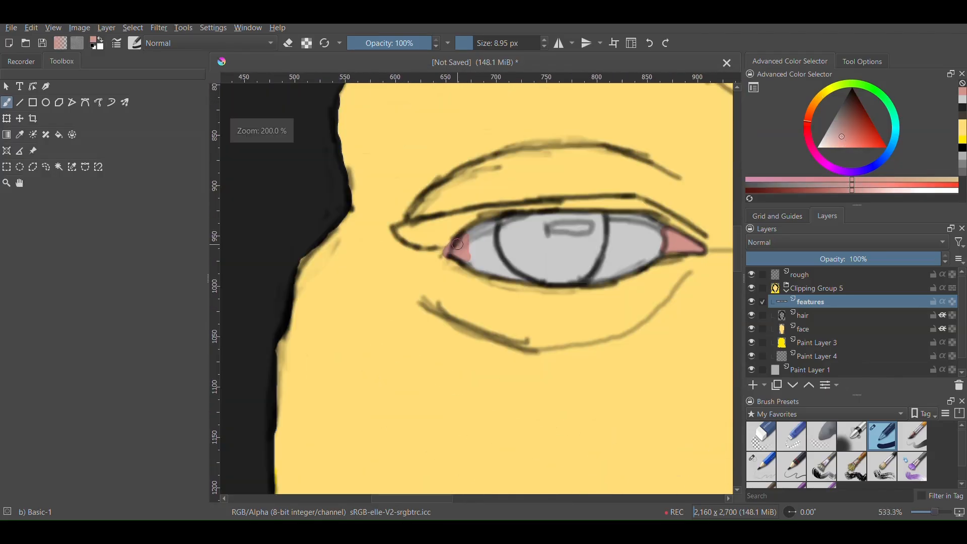
{"action": "scroll", "coordinate": [544, 302], "scroll_direction": "up", "scroll_amount": 4}
Choose a muted rose pink and block in the upper and lower lips with a 32.95 px brush
{"action": "left_click", "coordinate": [869, 148]}
{"action": "left_click_drag", "start_coordinate": [869, 152], "coordinate": [853, 138]}
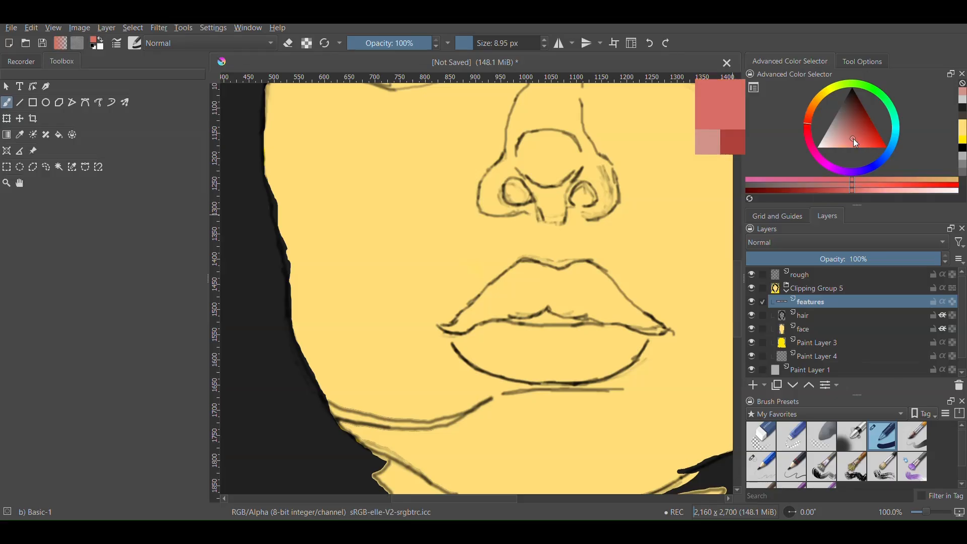
{"action": "scroll", "coordinate": [511, 309], "scroll_direction": "up", "scroll_amount": 3}
{"action": "left_click_drag", "start_coordinate": [506, 288], "coordinate": [460, 323]}
{"action": "scroll", "coordinate": [254, 338], "scroll_direction": "down", "scroll_amount": 3}
{"action": "left_click", "coordinate": [844, 137]}
{"action": "scroll", "coordinate": [323, 347], "scroll_direction": "up", "scroll_amount": 2}
{"action": "mouse_move", "coordinate": [373, 273]}
{"action": "left_mouse_down"}
{"action": "mouse_move", "coordinate": [425, 437]}
{"action": "mouse_move", "coordinate": [479, 419]}
{"action": "mouse_move", "coordinate": [615, 330]}
{"action": "mouse_move", "coordinate": [343, 294]}
{"action": "mouse_move", "coordinate": [374, 376]}
{"action": "left_mouse_up"}
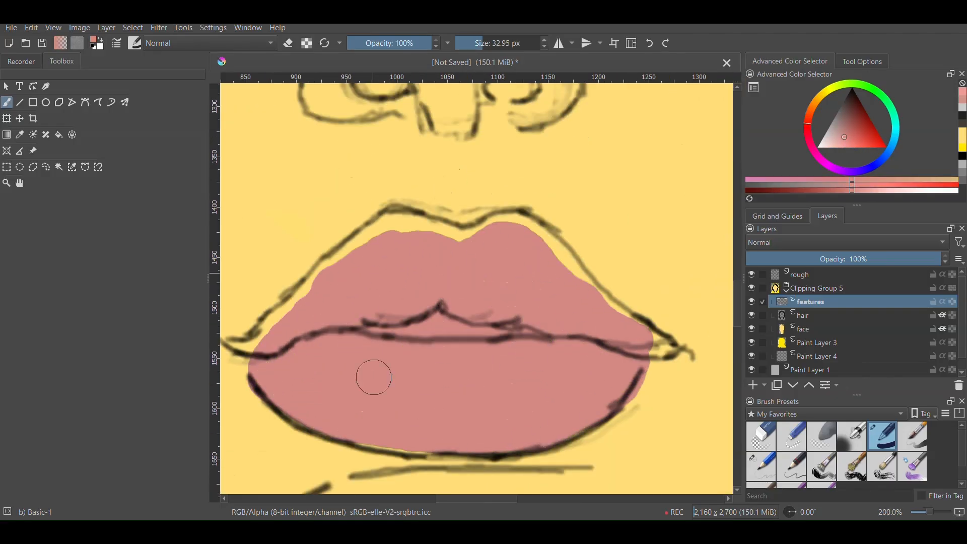
Reduce the brush to 9.33 px and extend the lip colour to the sketch line along the upper lip's left slope
{"action": "scroll", "coordinate": [242, 327], "scroll_direction": "up", "scroll_amount": 3}
{"action": "left_click_drag", "start_coordinate": [533, 228], "coordinate": [472, 228], "text": "shift"}
{"action": "left_click_drag", "start_coordinate": [298, 375], "coordinate": [346, 336]}
{"action": "scroll", "coordinate": [383, 312], "scroll_direction": "up", "scroll_amount": 2}
{"action": "mouse_move", "coordinate": [410, 282]}
{"action": "left_mouse_down"}
{"action": "mouse_move", "coordinate": [452, 240]}
{"action": "mouse_move", "coordinate": [541, 186]}
{"action": "left_mouse_up"}
{"action": "scroll", "coordinate": [534, 227], "scroll_direction": "up", "scroll_amount": 2}
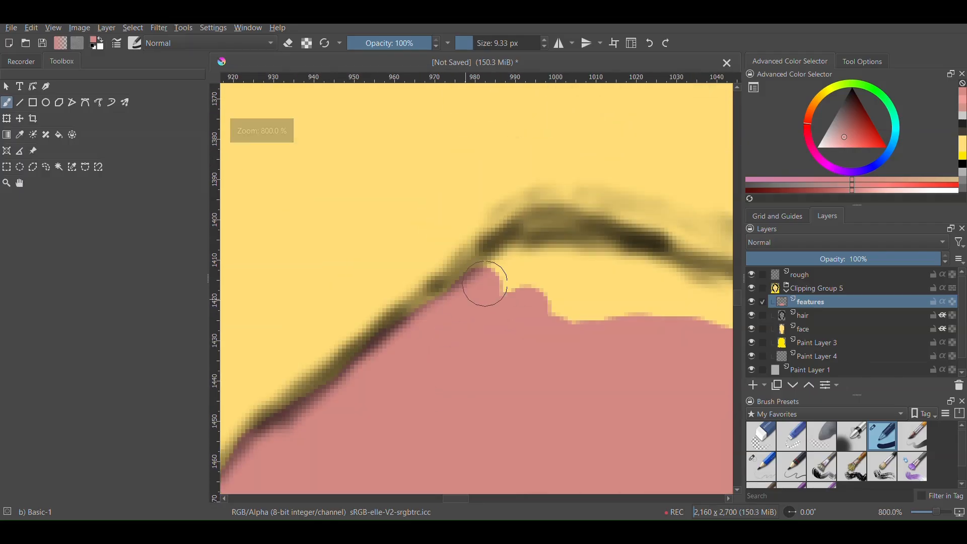
Extend the lip colour up to the sketch line along the peaks and centre dip of the upper lip
{"action": "left_click_drag", "start_coordinate": [483, 285], "coordinate": [708, 282]}
{"action": "scroll", "coordinate": [595, 317], "scroll_direction": "up", "scroll_amount": 2}
{"action": "mouse_move", "coordinate": [416, 317]}
{"action": "left_mouse_down"}
{"action": "mouse_move", "coordinate": [548, 299]}
{"action": "mouse_move", "coordinate": [635, 306]}
{"action": "left_mouse_up"}
{"action": "scroll", "coordinate": [595, 327], "scroll_direction": "up", "scroll_amount": 2}
{"action": "left_click_drag", "start_coordinate": [659, 404], "coordinate": [687, 423]}
{"action": "scroll", "coordinate": [670, 413], "scroll_direction": "down", "scroll_amount": 2}
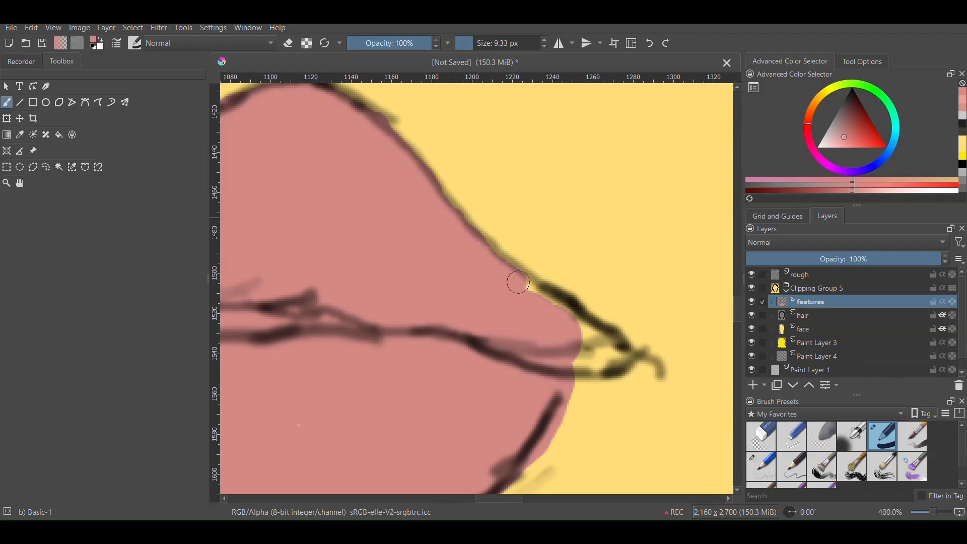
Fill the lip colour out to the sketch line along the upper lip's right slope and the right mouth corner
{"action": "left_click_drag", "start_coordinate": [519, 282], "coordinate": [621, 358]}
{"action": "scroll", "coordinate": [588, 293], "scroll_direction": "down", "scroll_amount": 4}
{"action": "key", "text": "e"}
{"action": "scroll", "coordinate": [574, 336], "scroll_direction": "up", "scroll_amount": 7}
{"action": "scroll", "coordinate": [608, 344], "scroll_direction": "down", "scroll_amount": 12}
{"action": "key", "text": "e"}
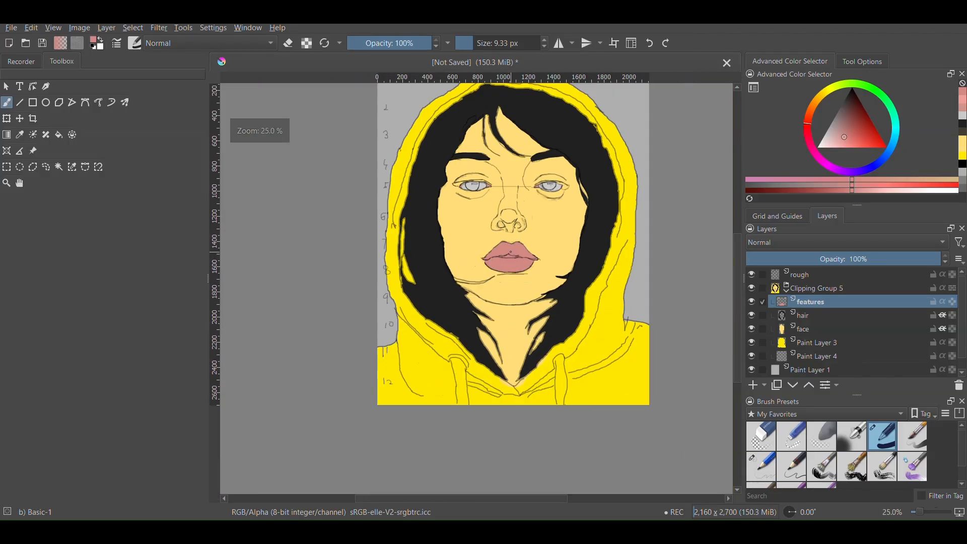
{"action": "scroll", "coordinate": [511, 252], "scroll_direction": "down", "scroll_amount": 1}
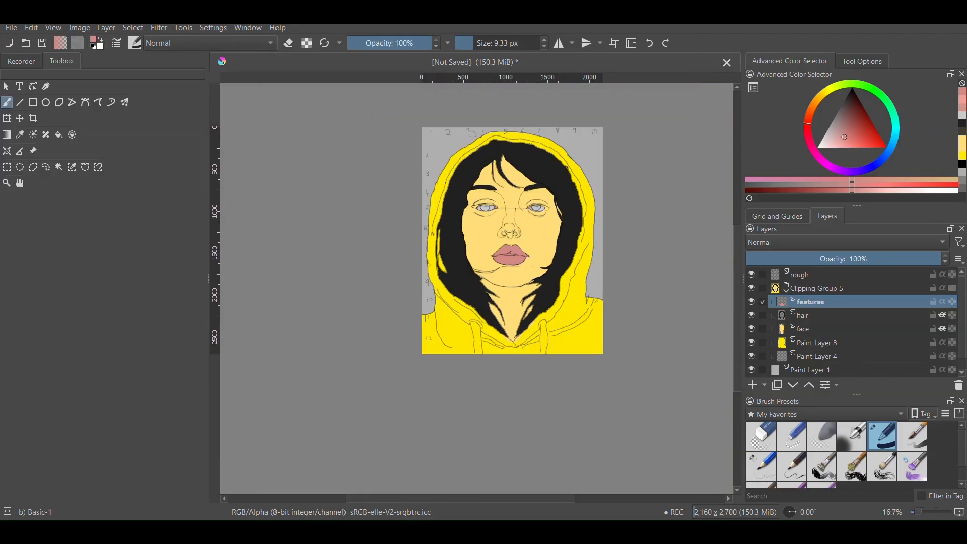
Wrap the face layer in its own clipping group with a mask layer, and select the face layer inside it
{"action": "scroll", "coordinate": [511, 251], "scroll_direction": "up", "scroll_amount": 2}
{"action": "left_click", "coordinate": [825, 328]}
{"action": "right_click", "coordinate": [825, 329]}
{"action": "mouse_move", "coordinate": [802, 208]}
{"action": "left_click", "coordinate": [721, 222]}
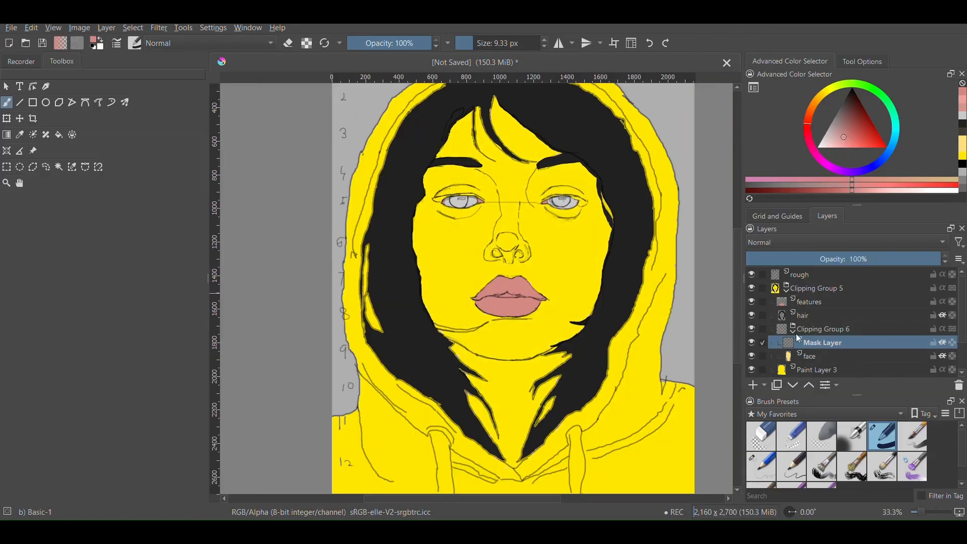
{"action": "left_click", "coordinate": [812, 356]}
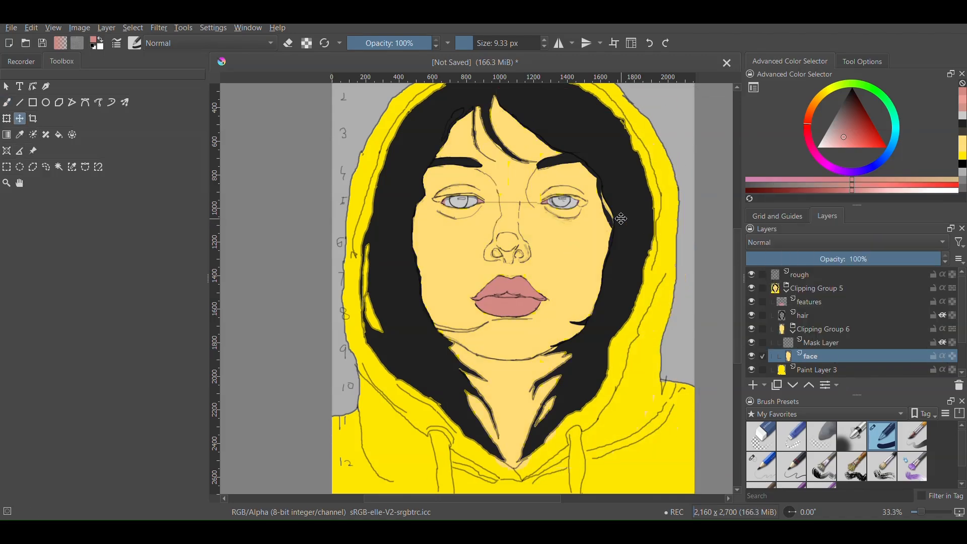
Sample the skin colour with the brush, switch to the face group's Mask Layer and choose a burnt orange shadow colour
{"action": "key", "text": "b"}
{"action": "left_click", "coordinate": [558, 267], "text": "ctrl"}
{"action": "scroll", "coordinate": [558, 276], "scroll_direction": "down", "scroll_amount": 1}
{"action": "scroll", "coordinate": [481, 220], "scroll_direction": "up", "scroll_amount": 5}
{"action": "key", "text": "Page_Up"}
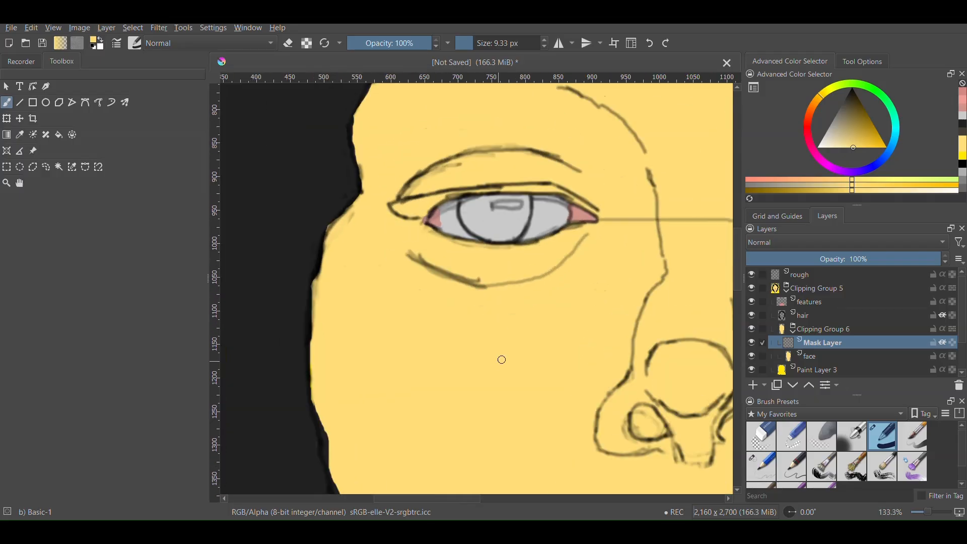
{"action": "left_click", "coordinate": [817, 99]}
{"action": "left_click", "coordinate": [858, 132]}
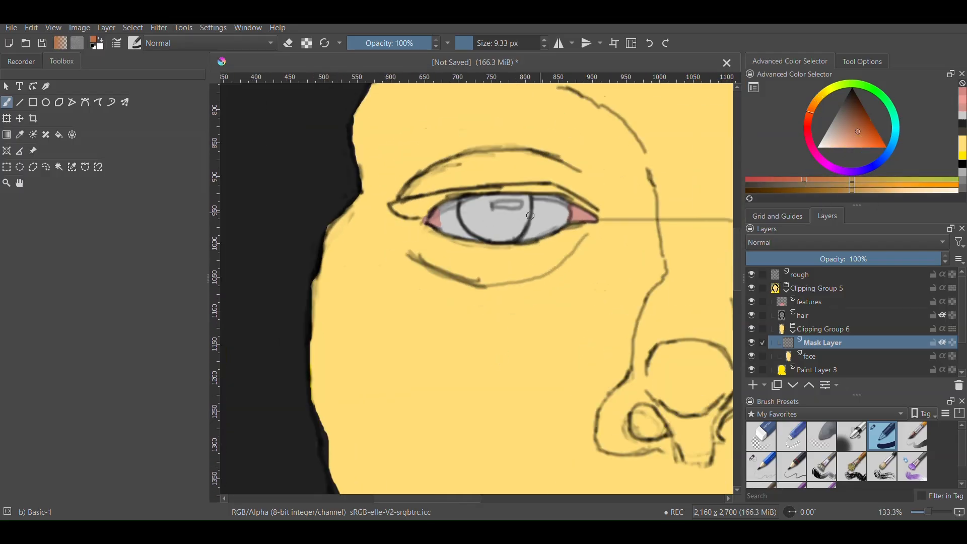
Block in the burnt orange shadow above and below the left eye with the 90 px Wet Bristles brush
{"action": "scroll", "coordinate": [554, 96], "scroll_direction": "down", "scroll_amount": 1}
{"action": "left_click", "coordinate": [912, 466]}
{"action": "scroll", "coordinate": [464, 239], "scroll_direction": "down", "scroll_amount": 2}
{"action": "scroll", "coordinate": [466, 213], "scroll_direction": "up", "scroll_amount": 3}
{"action": "left_click_drag", "start_coordinate": [433, 169], "coordinate": [600, 172]}
{"action": "left_click_drag", "start_coordinate": [396, 231], "coordinate": [624, 242]}
{"action": "scroll", "coordinate": [504, 255], "scroll_direction": "down", "scroll_amount": 6}
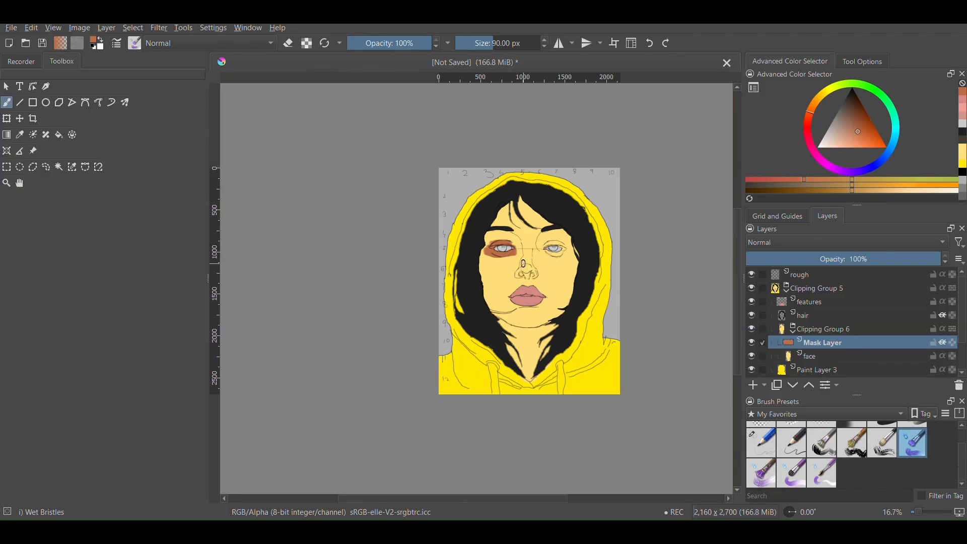
Extend the left eye's shadow along the temple to the eyebrow and erase the excess beneath the eye
{"action": "scroll", "coordinate": [496, 243], "scroll_direction": "up", "scroll_amount": 7}
{"action": "left_click_drag", "start_coordinate": [365, 346], "coordinate": [395, 138]}
{"action": "scroll", "coordinate": [353, 325], "scroll_direction": "down", "scroll_amount": 3}
{"action": "scroll", "coordinate": [378, 343], "scroll_direction": "up", "scroll_amount": 2}
{"action": "key", "text": "e"}
{"action": "left_click_drag", "start_coordinate": [323, 350], "coordinate": [411, 377]}
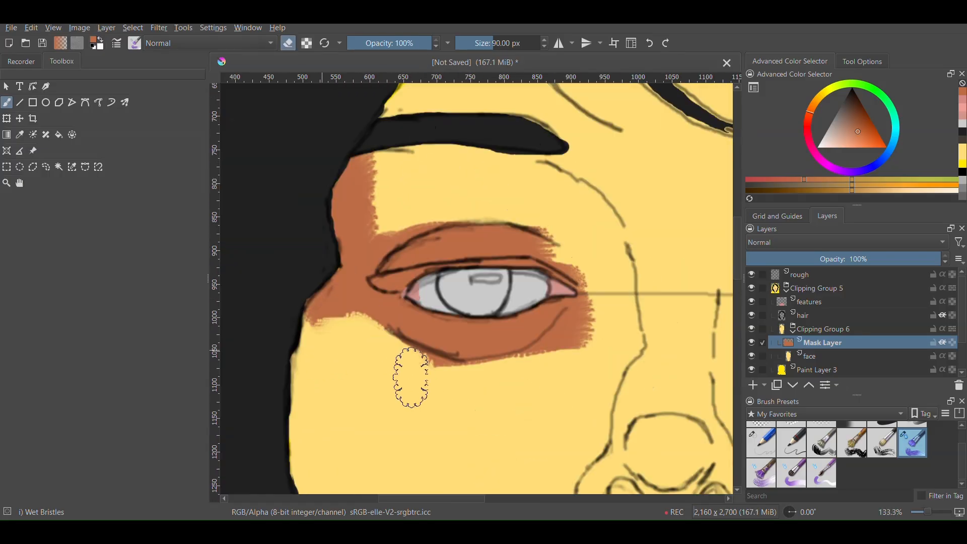
{"action": "scroll", "coordinate": [411, 377], "scroll_direction": "down", "scroll_amount": 2}
{"action": "scroll", "coordinate": [494, 362], "scroll_direction": "up", "scroll_amount": 4}
{"action": "left_click_drag", "start_coordinate": [494, 363], "coordinate": [513, 311]}
Fill the left eye socket with burnt orange between the eyebrow and the eyelid, out to the nose bridge
{"action": "key", "text": "e"}
{"action": "scroll", "coordinate": [518, 268], "scroll_direction": "down", "scroll_amount": 1}
{"action": "left_click_drag", "start_coordinate": [468, 224], "coordinate": [594, 358]}
{"action": "scroll", "coordinate": [504, 252], "scroll_direction": "up", "scroll_amount": 1}
{"action": "left_click_drag", "start_coordinate": [589, 252], "coordinate": [302, 237]}
{"action": "scroll", "coordinate": [655, 288], "scroll_direction": "down", "scroll_amount": 5}
{"action": "scroll", "coordinate": [626, 287], "scroll_direction": "up", "scroll_amount": 5}
{"action": "mouse_move", "coordinate": [438, 297]}
{"action": "left_mouse_down"}
{"action": "mouse_move", "coordinate": [613, 298]}
{"action": "mouse_move", "coordinate": [715, 327]}
{"action": "left_mouse_up"}
Reduce the brush to 19.14 px, touch up the left eye's inner corner and paint shadow down the nose's left side
{"action": "scroll", "coordinate": [604, 282], "scroll_direction": "down", "scroll_amount": 3}
{"action": "scroll", "coordinate": [669, 318], "scroll_direction": "up", "scroll_amount": 2}
{"action": "left_click_drag", "start_coordinate": [625, 311], "coordinate": [604, 312]}
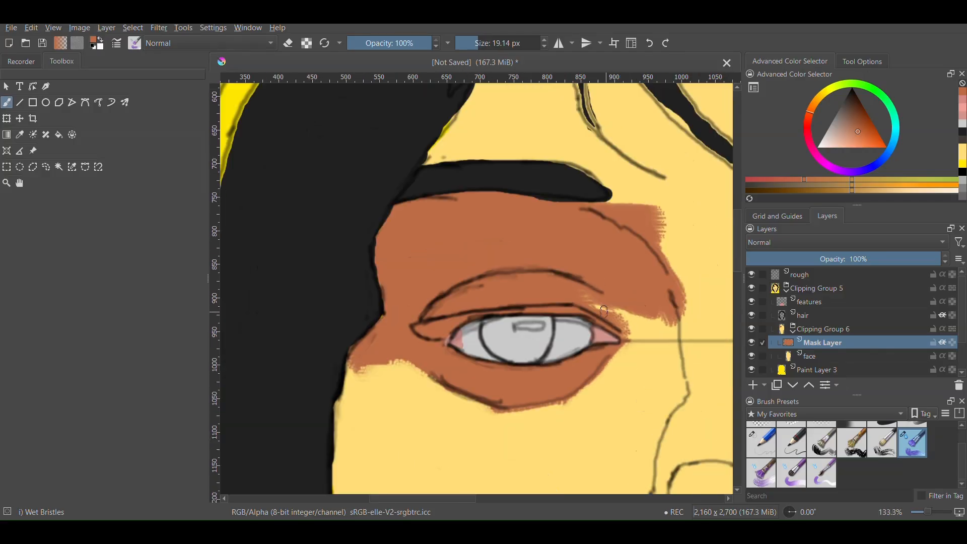
{"action": "scroll", "coordinate": [705, 413], "scroll_direction": "up", "scroll_amount": 3}
{"action": "left_click_drag", "start_coordinate": [590, 101], "coordinate": [615, 341]}
{"action": "scroll", "coordinate": [615, 341], "scroll_direction": "down", "scroll_amount": 3}
{"action": "scroll", "coordinate": [617, 322], "scroll_direction": "up", "scroll_amount": 2}
{"action": "mouse_move", "coordinate": [668, 176]}
{"action": "left_mouse_down"}
{"action": "mouse_move", "coordinate": [599, 377]}
{"action": "mouse_move", "coordinate": [536, 460]}
{"action": "left_mouse_up"}
{"action": "scroll", "coordinate": [630, 282], "scroll_direction": "down", "scroll_amount": 5}
{"action": "scroll", "coordinate": [615, 311], "scroll_direction": "up", "scroll_amount": 5}
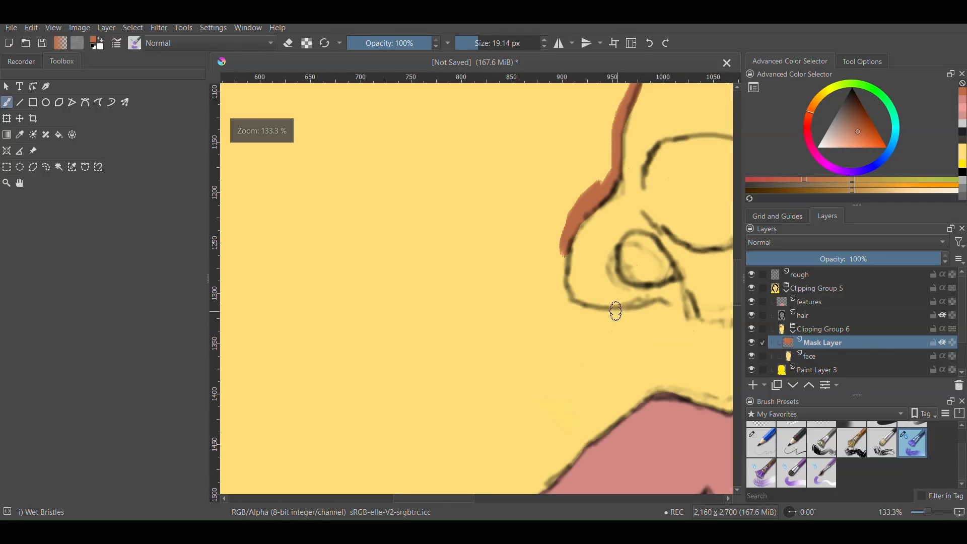
Paint the burnt orange shadow around the nostrils and beneath the wings of the nose
{"action": "scroll", "coordinate": [650, 309], "scroll_direction": "up", "scroll_amount": 4}
{"action": "mouse_move", "coordinate": [327, 270]}
{"action": "left_mouse_down"}
{"action": "mouse_move", "coordinate": [715, 281]}
{"action": "mouse_move", "coordinate": [303, 176]}
{"action": "left_mouse_up"}
{"action": "left_click_drag", "start_coordinate": [308, 226], "coordinate": [386, 326]}
{"action": "scroll", "coordinate": [531, 304], "scroll_direction": "down", "scroll_amount": 8}
{"action": "scroll", "coordinate": [577, 304], "scroll_direction": "up", "scroll_amount": 7}
{"action": "left_click_drag", "start_coordinate": [687, 272], "coordinate": [493, 322]}
{"action": "mouse_move", "coordinate": [493, 333]}
{"action": "left_mouse_down"}
{"action": "mouse_move", "coordinate": [626, 339]}
{"action": "mouse_move", "coordinate": [694, 240]}
{"action": "left_mouse_up"}
Paint the shadow up the right side of the nose to the bridge with a 21.39 px brush
{"action": "scroll", "coordinate": [588, 334], "scroll_direction": "down", "scroll_amount": 5}
{"action": "scroll", "coordinate": [611, 294], "scroll_direction": "up", "scroll_amount": 4}
{"action": "left_click_drag", "start_coordinate": [594, 408], "coordinate": [519, 174]}
{"action": "scroll", "coordinate": [576, 260], "scroll_direction": "down", "scroll_amount": 7}
{"action": "scroll", "coordinate": [565, 228], "scroll_direction": "up", "scroll_amount": 6}
{"action": "left_click_drag", "start_coordinate": [568, 154], "coordinate": [581, 229]}
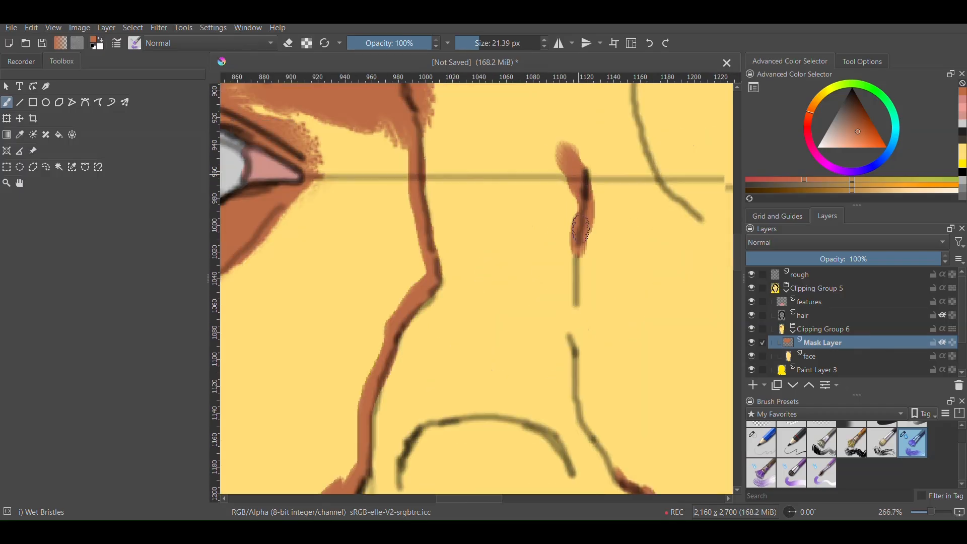
{"action": "scroll", "coordinate": [580, 230], "scroll_direction": "down", "scroll_amount": 7}
{"action": "scroll", "coordinate": [585, 282], "scroll_direction": "up", "scroll_amount": 7}
{"action": "scroll", "coordinate": [610, 302], "scroll_direction": "down", "scroll_amount": 7}
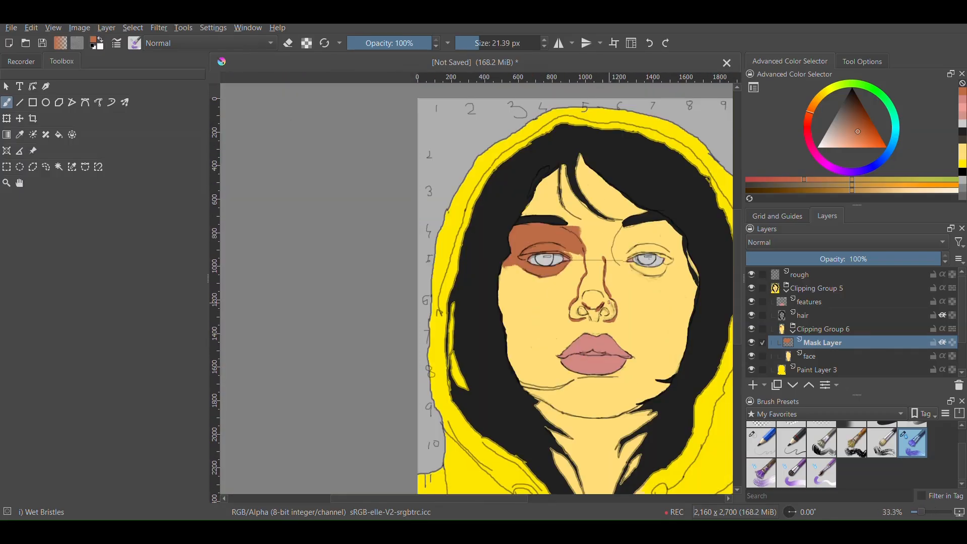
Enlarge the brush to 88.39 px and block in the burnt orange shadow around the right eye socket
{"action": "scroll", "coordinate": [609, 302], "scroll_direction": "up", "scroll_amount": 7}
{"action": "scroll", "coordinate": [431, 345], "scroll_direction": "down", "scroll_amount": 7}
{"action": "scroll", "coordinate": [479, 288], "scroll_direction": "up", "scroll_amount": 3}
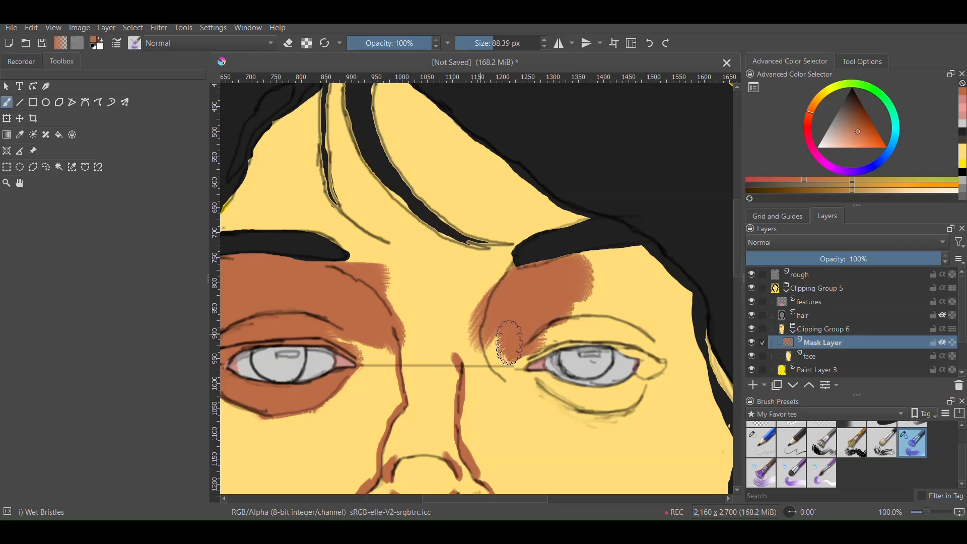
{"action": "scroll", "coordinate": [615, 279], "scroll_direction": "down", "scroll_amount": 6}
Set the brush to 50.39 px and paint shadow along the forehead's hairline and beside the loose hair strands
{"action": "scroll", "coordinate": [576, 161], "scroll_direction": "up", "scroll_amount": 6}
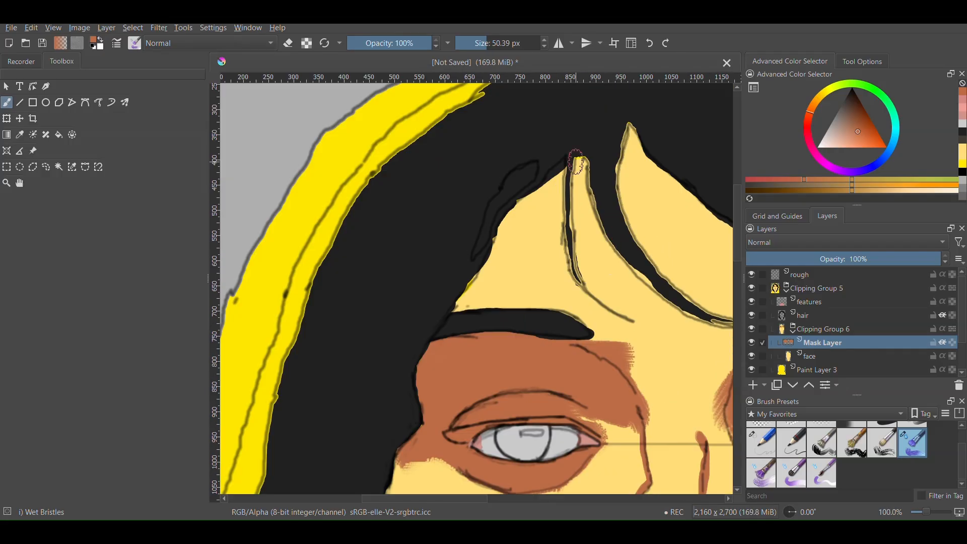
{"action": "scroll", "coordinate": [589, 177], "scroll_direction": "down", "scroll_amount": 5}
{"action": "scroll", "coordinate": [488, 252], "scroll_direction": "up", "scroll_amount": 6}
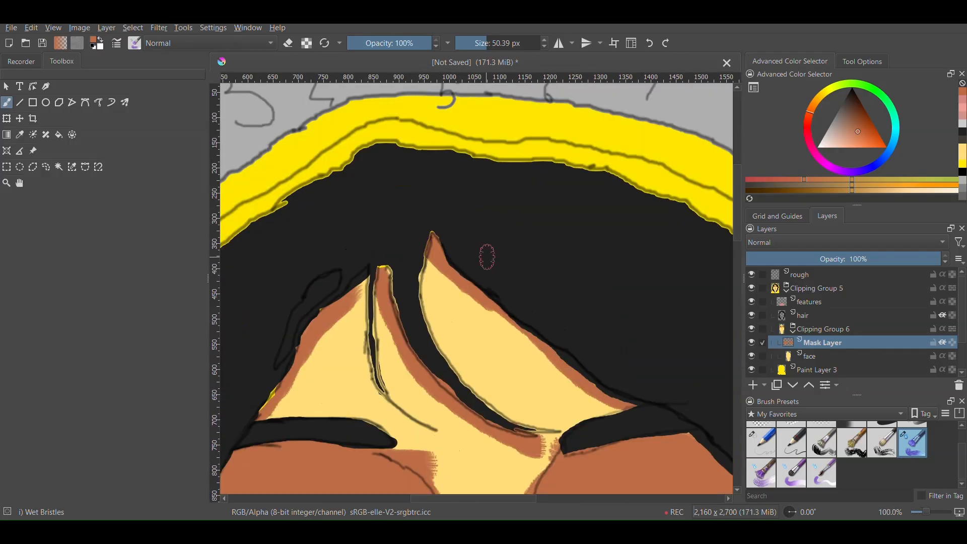
{"action": "scroll", "coordinate": [618, 300], "scroll_direction": "down", "scroll_amount": 7}
Reduce the brush to 11.39 px and shade around the nostrils and the underside of the nose tip
{"action": "scroll", "coordinate": [565, 335], "scroll_direction": "up", "scroll_amount": 8}
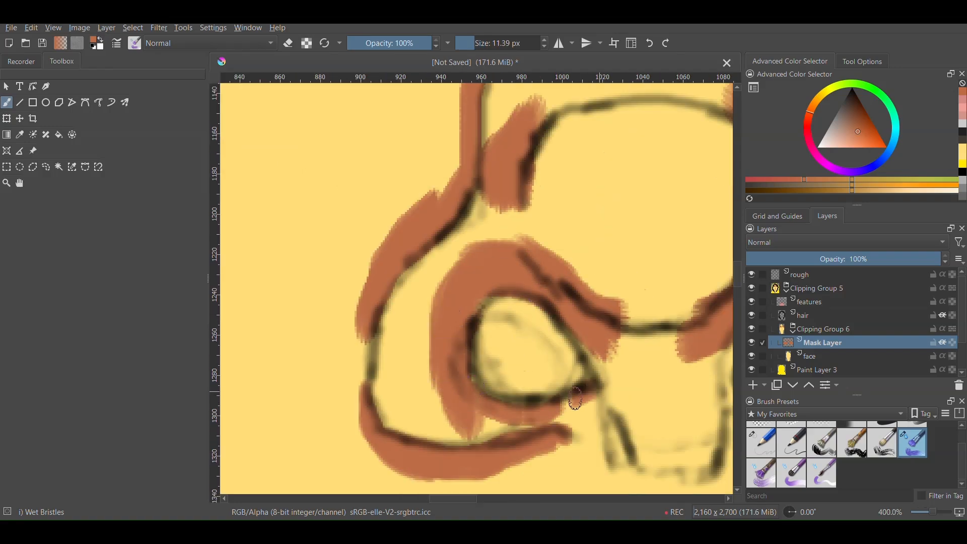
{"action": "scroll", "coordinate": [575, 398], "scroll_direction": "up", "scroll_amount": 3}
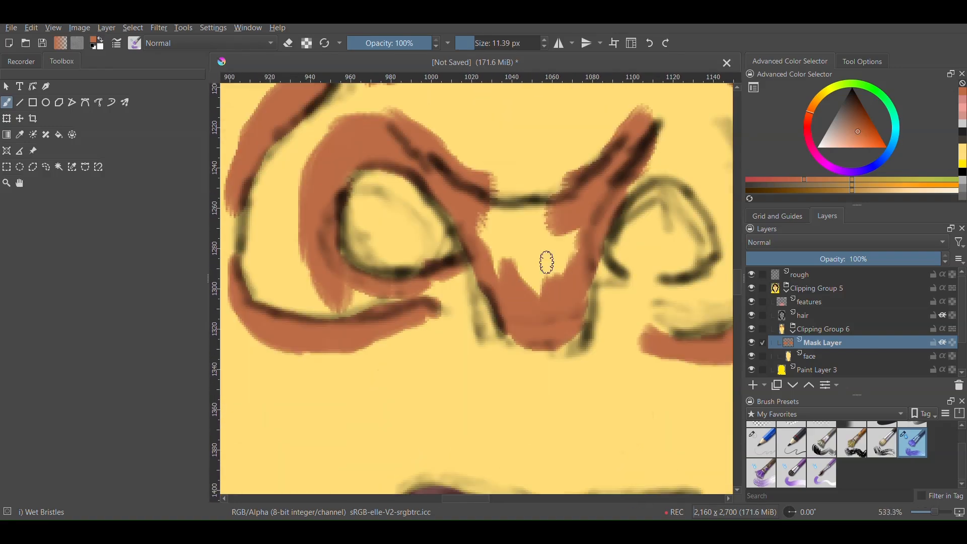
{"action": "scroll", "coordinate": [547, 262], "scroll_direction": "up", "scroll_amount": 2}
{"action": "scroll", "coordinate": [445, 260], "scroll_direction": "down", "scroll_amount": 4}
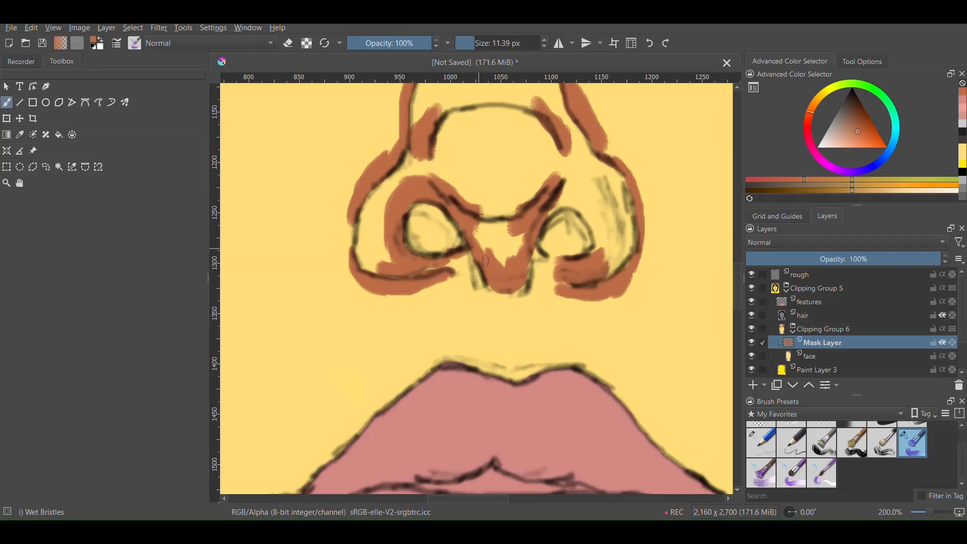
{"action": "scroll", "coordinate": [463, 263], "scroll_direction": "up", "scroll_amount": 2}
Set the brush to 23.77 px and paint the shadow beneath the lower lip
{"action": "scroll", "coordinate": [525, 285], "scroll_direction": "down", "scroll_amount": 3}
{"action": "scroll", "coordinate": [482, 345], "scroll_direction": "up", "scroll_amount": 2}
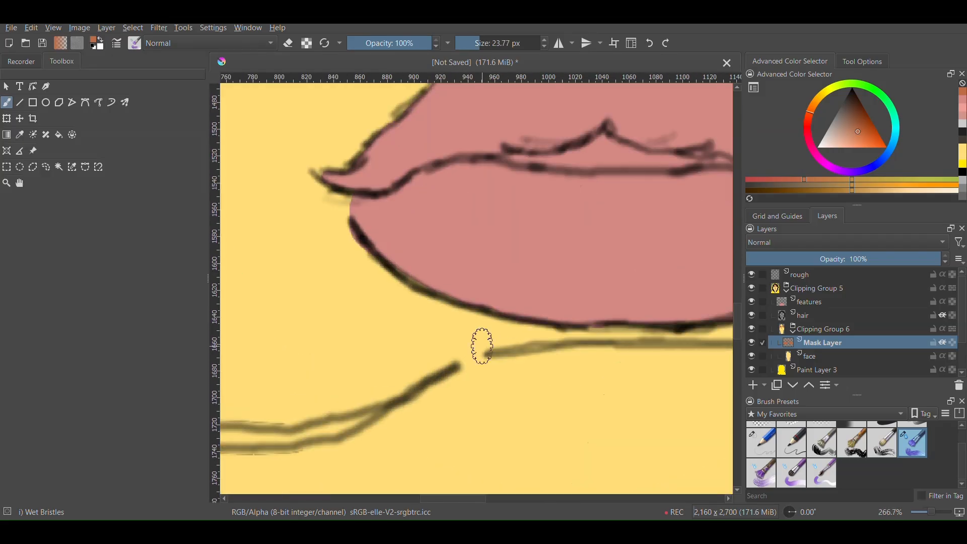
{"action": "left_click_drag", "start_coordinate": [266, 321], "coordinate": [435, 327]}
{"action": "left_click_drag", "start_coordinate": [434, 322], "coordinate": [568, 320]}
Set the brush to 27.52 px and paint shadow along the face's right edge below the eye
{"action": "scroll", "coordinate": [478, 304], "scroll_direction": "down", "scroll_amount": 7}
{"action": "scroll", "coordinate": [545, 238], "scroll_direction": "up", "scroll_amount": 5}
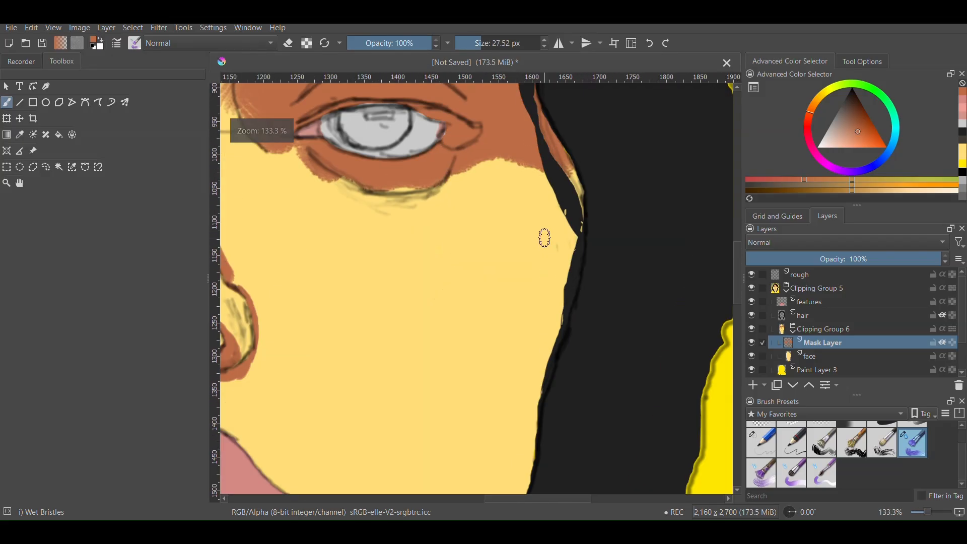
{"action": "left_click_drag", "start_coordinate": [544, 237], "coordinate": [579, 237]}
{"action": "scroll", "coordinate": [546, 238], "scroll_direction": "down", "scroll_amount": 5}
{"action": "scroll", "coordinate": [366, 224], "scroll_direction": "up", "scroll_amount": 3}
Set the brush to 38.02 px and block in the shadow from the right of the lower lip down to the jaw
{"action": "scroll", "coordinate": [448, 196], "scroll_direction": "down", "scroll_amount": 4}
{"action": "scroll", "coordinate": [505, 251], "scroll_direction": "up", "scroll_amount": 5}
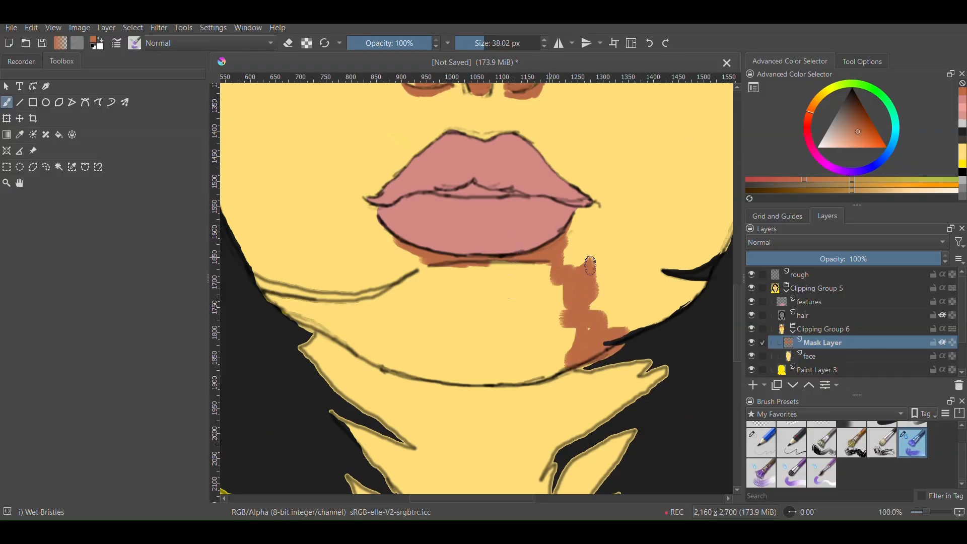
{"action": "left_click_drag", "start_coordinate": [622, 327], "coordinate": [693, 298]}
{"action": "scroll", "coordinate": [655, 262], "scroll_direction": "up", "scroll_amount": 1}
{"action": "scroll", "coordinate": [650, 245], "scroll_direction": "down", "scroll_amount": 4}
Paint burnt orange shadows in the cheek hollows and along the left edge of the face and jaw
{"action": "scroll", "coordinate": [516, 281], "scroll_direction": "up", "scroll_amount": 4}
{"action": "mouse_move", "coordinate": [473, 252]}
{"action": "left_mouse_down"}
{"action": "mouse_move", "coordinate": [598, 328]}
{"action": "mouse_move", "coordinate": [417, 134]}
{"action": "mouse_move", "coordinate": [442, 159]}
{"action": "left_mouse_up"}
{"action": "scroll", "coordinate": [406, 227], "scroll_direction": "down", "scroll_amount": 3}
{"action": "scroll", "coordinate": [403, 160], "scroll_direction": "up", "scroll_amount": 3}
{"action": "scroll", "coordinate": [410, 239], "scroll_direction": "down", "scroll_amount": 5}
{"action": "scroll", "coordinate": [550, 218], "scroll_direction": "up", "scroll_amount": 3}
{"action": "scroll", "coordinate": [560, 257], "scroll_direction": "down", "scroll_amount": 5}
{"action": "scroll", "coordinate": [505, 292], "scroll_direction": "up", "scroll_amount": 7}
Enlarge the brush to 97.27 px and block in the neck shadows under the jaw and at the neckline
{"action": "left_click_drag", "start_coordinate": [473, 217], "coordinate": [570, 280]}
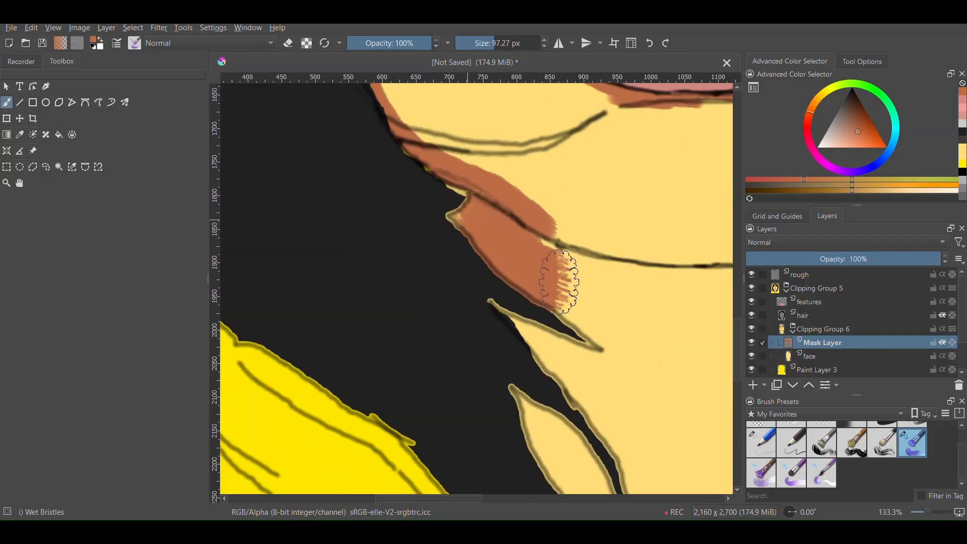
{"action": "scroll", "coordinate": [570, 281], "scroll_direction": "down", "scroll_amount": 4}
{"action": "left_click_drag", "start_coordinate": [403, 302], "coordinate": [530, 307]}
{"action": "scroll", "coordinate": [530, 307], "scroll_direction": "down", "scroll_amount": 3}
{"action": "scroll", "coordinate": [524, 227], "scroll_direction": "up", "scroll_amount": 3}
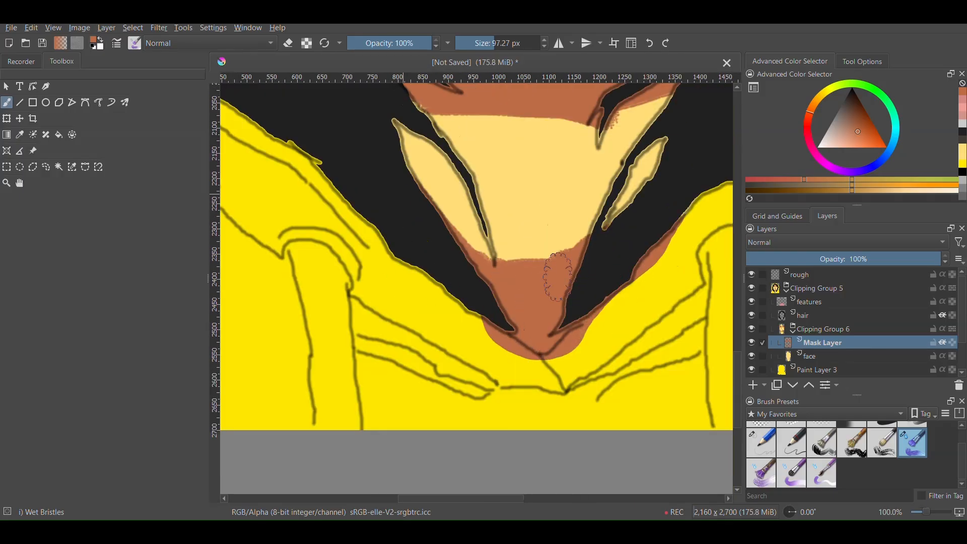
Reduce the brush to 17.02 px and paint the shadow at the left corner of the mouth
{"action": "scroll", "coordinate": [521, 190], "scroll_direction": "down", "scroll_amount": 2}
{"action": "scroll", "coordinate": [521, 189], "scroll_direction": "up", "scroll_amount": 5}
{"action": "mouse_move", "coordinate": [529, 134]}
{"action": "left_mouse_down"}
{"action": "mouse_move", "coordinate": [421, 134]}
{"action": "mouse_move", "coordinate": [530, 207]}
{"action": "mouse_move", "coordinate": [463, 215]}
{"action": "left_mouse_up"}
{"action": "scroll", "coordinate": [502, 206], "scroll_direction": "down", "scroll_amount": 2}
{"action": "scroll", "coordinate": [317, 335], "scroll_direction": "up", "scroll_amount": 3}
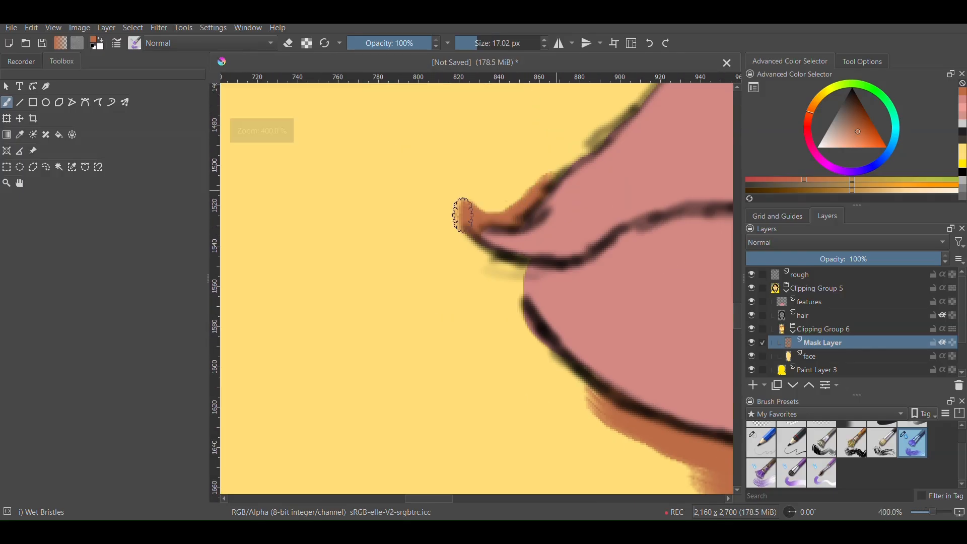
{"action": "scroll", "coordinate": [418, 288], "scroll_direction": "down", "scroll_amount": 4}
{"action": "scroll", "coordinate": [540, 282], "scroll_direction": "up", "scroll_amount": 3}
{"action": "scroll", "coordinate": [567, 266], "scroll_direction": "down", "scroll_amount": 6}
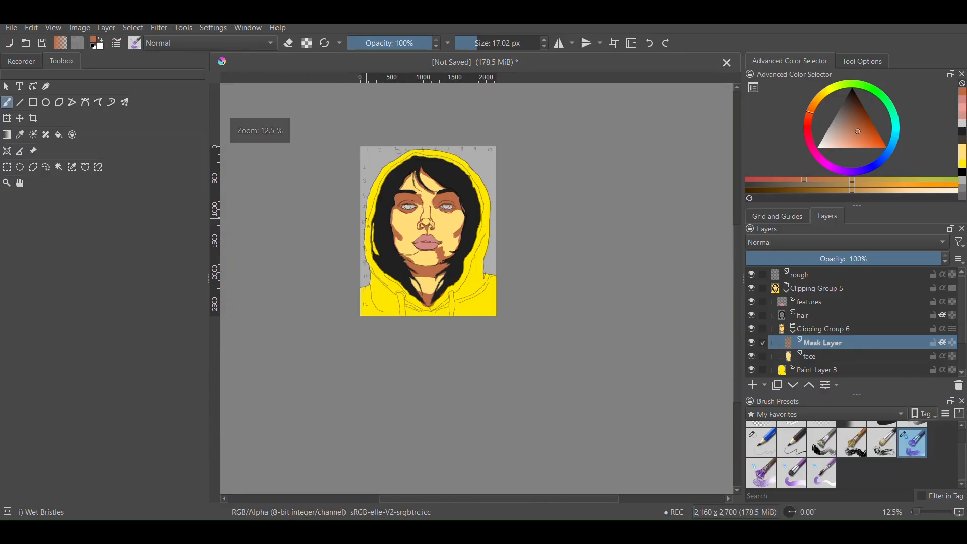
Choose a dark brown and paint deeper shadow around the left eye's outer corner and at the temple
{"action": "scroll", "coordinate": [445, 242], "scroll_direction": "up", "scroll_amount": 2}
{"action": "scroll", "coordinate": [576, 86], "scroll_direction": "up", "scroll_amount": 1}
{"action": "left_click", "coordinate": [804, 187]}
{"action": "scroll", "coordinate": [398, 235], "scroll_direction": "up", "scroll_amount": 5}
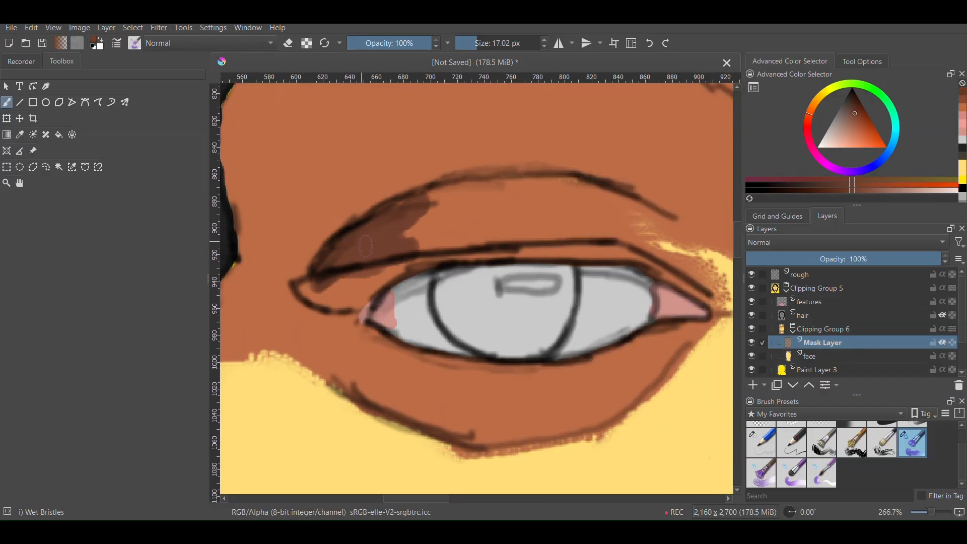
{"action": "scroll", "coordinate": [344, 365], "scroll_direction": "down", "scroll_amount": 3}
{"action": "scroll", "coordinate": [345, 366], "scroll_direction": "up", "scroll_amount": 3}
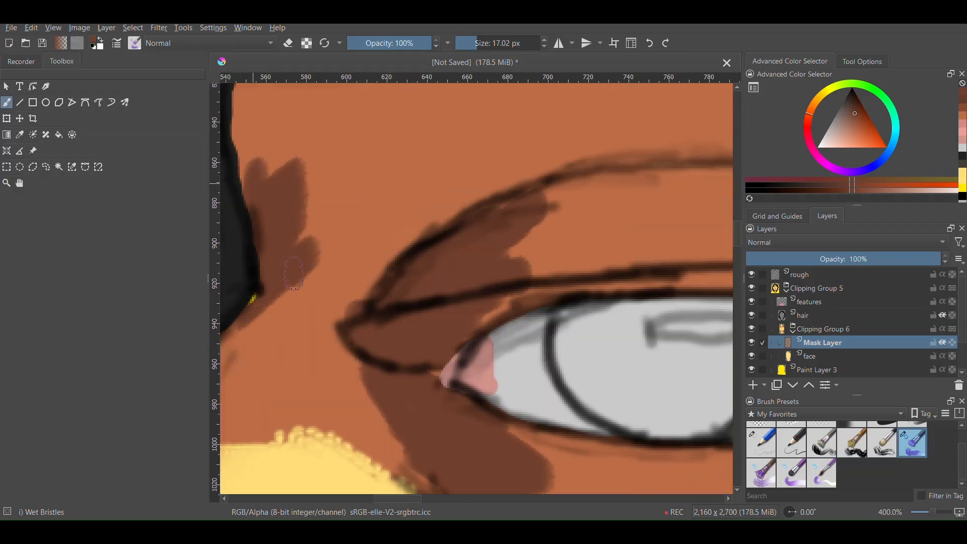
Reduce the brush to 7.27 px and paint dark brown below the left eye's inner corner
{"action": "scroll", "coordinate": [345, 365], "scroll_direction": "down", "scroll_amount": 5}
{"action": "scroll", "coordinate": [541, 304], "scroll_direction": "up", "scroll_amount": 6}
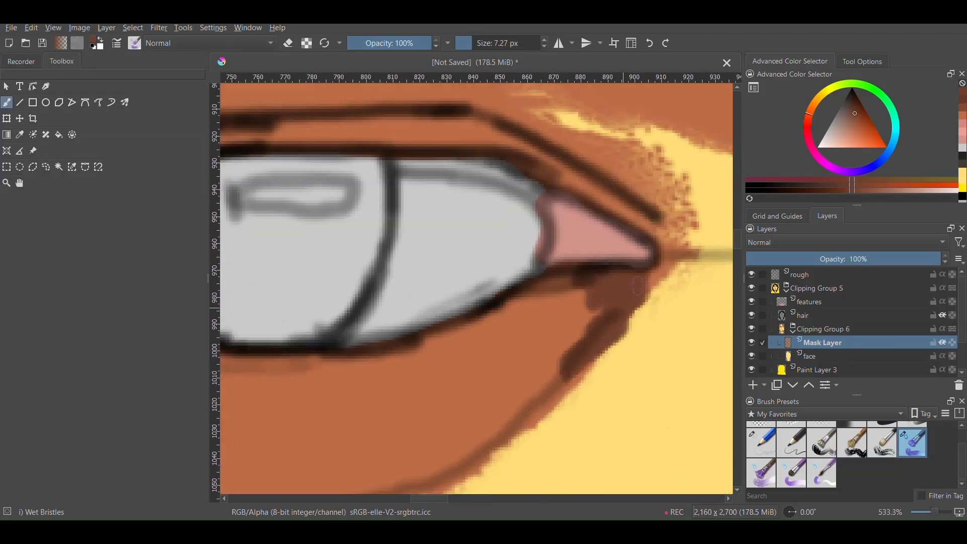
{"action": "scroll", "coordinate": [637, 285], "scroll_direction": "down", "scroll_amount": 6}
Trace the left eye's upper lid crease in dark brown and darken the inner end of the lid
{"action": "scroll", "coordinate": [431, 223], "scroll_direction": "up", "scroll_amount": 6}
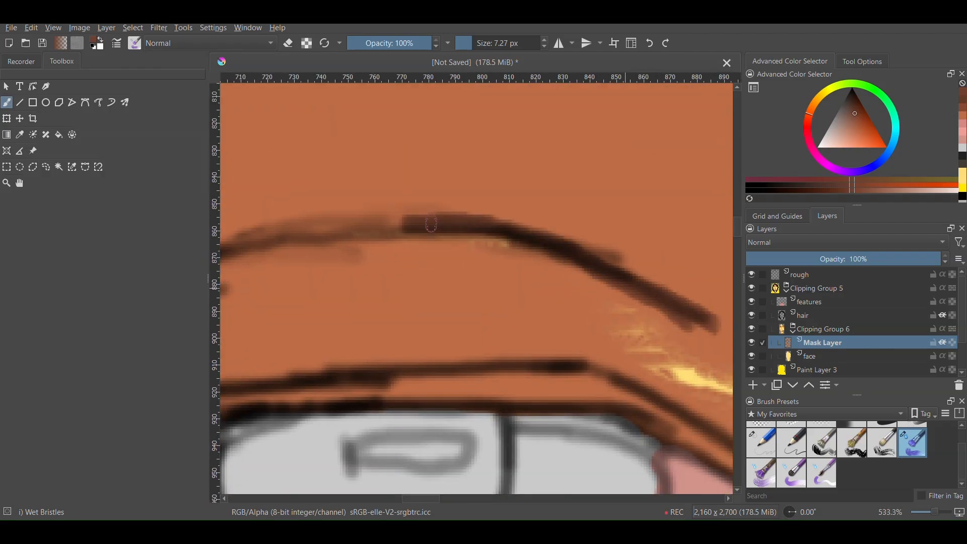
{"action": "scroll", "coordinate": [432, 224], "scroll_direction": "down", "scroll_amount": 3}
{"action": "scroll", "coordinate": [432, 223], "scroll_direction": "up", "scroll_amount": 4}
{"action": "scroll", "coordinate": [503, 302], "scroll_direction": "down", "scroll_amount": 5}
{"action": "scroll", "coordinate": [563, 388], "scroll_direction": "up", "scroll_amount": 3}
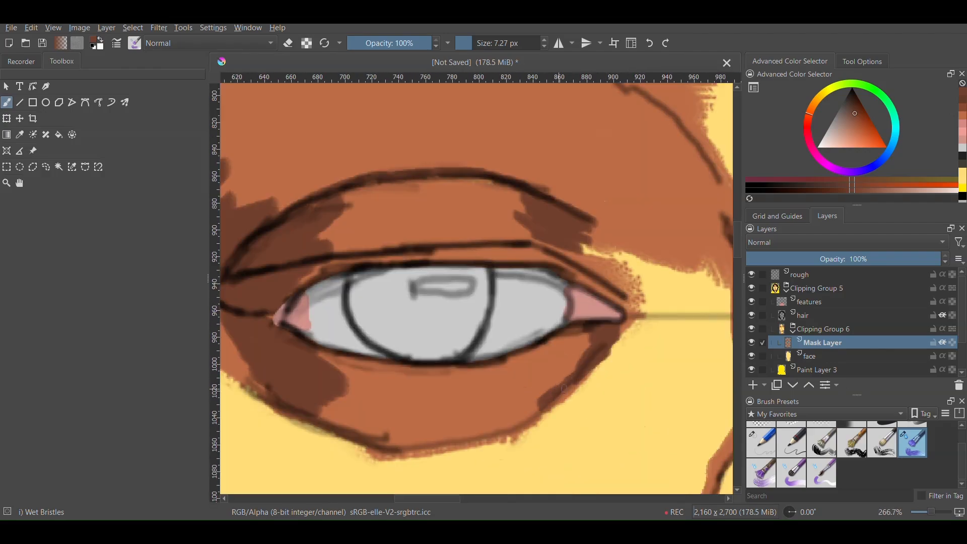
{"action": "scroll", "coordinate": [370, 423], "scroll_direction": "up", "scroll_amount": 2}
{"action": "scroll", "coordinate": [370, 423], "scroll_direction": "down", "scroll_amount": 8}
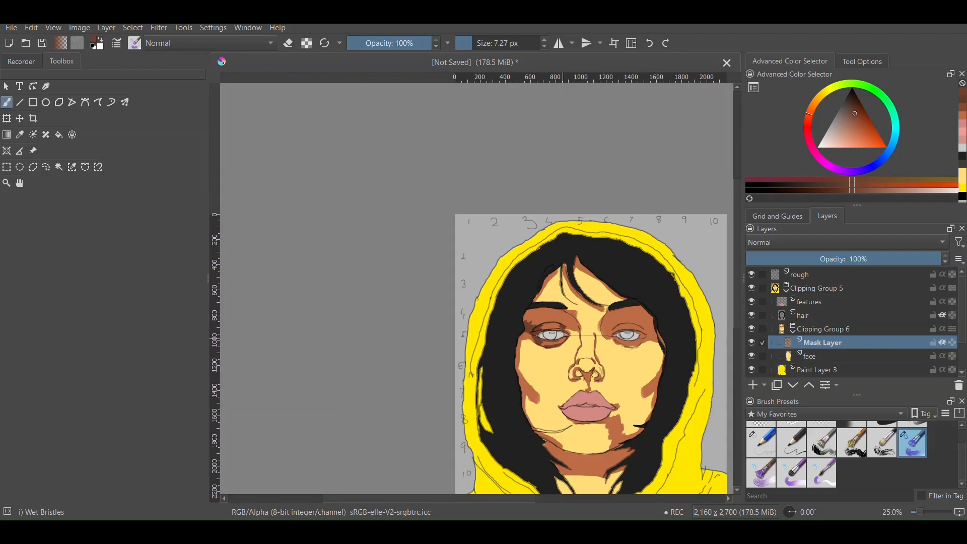
Enlarge the brush and paint dark brown along the left eye socket's inner edge, from the eyebrow toward the nose
{"action": "scroll", "coordinate": [561, 275], "scroll_direction": "up", "scroll_amount": 6}
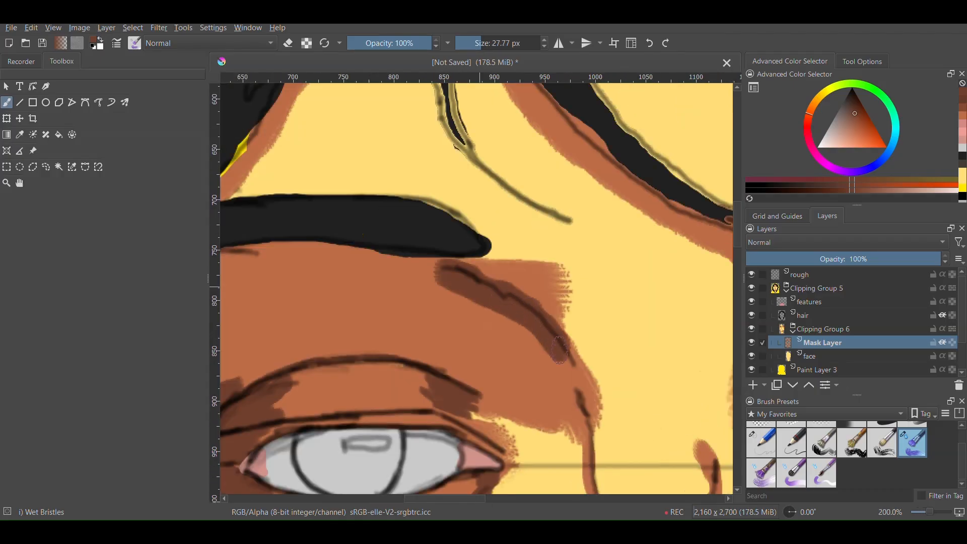
{"action": "scroll", "coordinate": [559, 350], "scroll_direction": "down", "scroll_amount": 3}
{"action": "scroll", "coordinate": [418, 347], "scroll_direction": "up", "scroll_amount": 2}
{"action": "scroll", "coordinate": [421, 337], "scroll_direction": "down", "scroll_amount": 3}
{"action": "scroll", "coordinate": [522, 398], "scroll_direction": "up", "scroll_amount": 3}
{"action": "left_click_drag", "start_coordinate": [533, 260], "coordinate": [531, 259]}
{"action": "scroll", "coordinate": [532, 260], "scroll_direction": "up", "scroll_amount": 1}
{"action": "left_click_drag", "start_coordinate": [549, 297], "coordinate": [539, 382]}
{"action": "scroll", "coordinate": [551, 312], "scroll_direction": "down", "scroll_amount": 5}
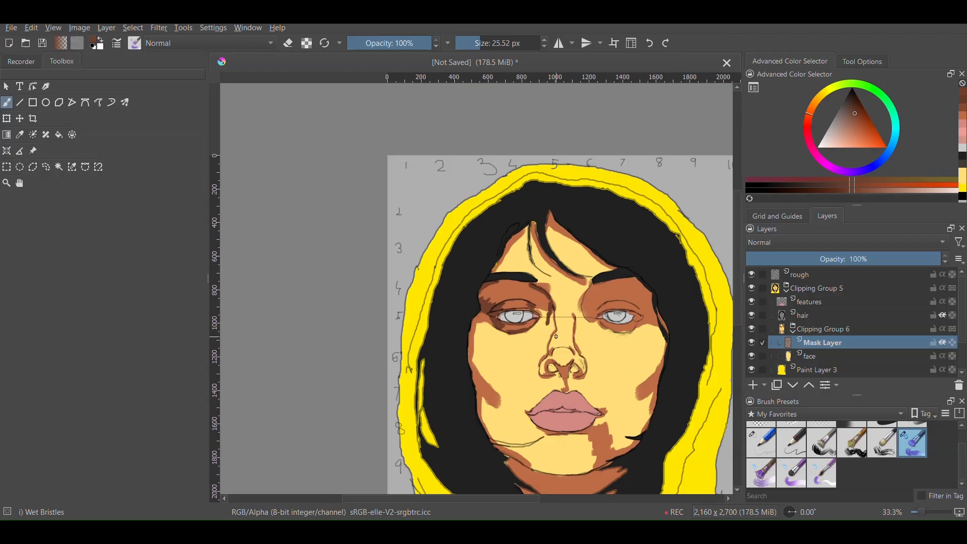
Reduce the brush to 8.45 px and trace dark brown along the left edge of the nose bridge
{"action": "scroll", "coordinate": [556, 335], "scroll_direction": "up", "scroll_amount": 8}
{"action": "left_click_drag", "start_coordinate": [556, 335], "coordinate": [512, 335], "text": "shift"}
{"action": "left_click_drag", "start_coordinate": [456, 481], "coordinate": [560, 225]}
{"action": "scroll", "coordinate": [557, 251], "scroll_direction": "down", "scroll_amount": 4}
{"action": "scroll", "coordinate": [511, 423], "scroll_direction": "up", "scroll_amount": 3}
{"action": "left_click_drag", "start_coordinate": [497, 405], "coordinate": [523, 294]}
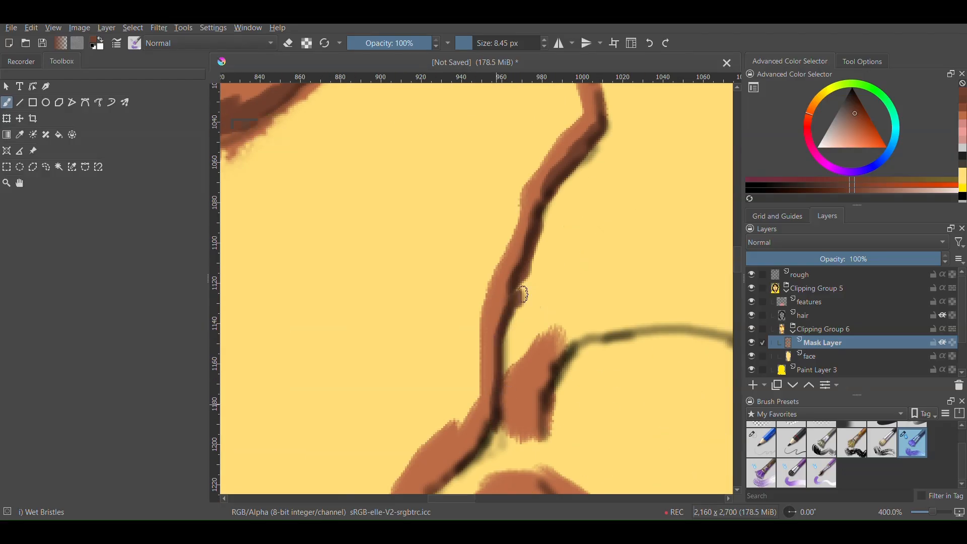
{"action": "scroll", "coordinate": [524, 294], "scroll_direction": "down", "scroll_amount": 5}
{"action": "scroll", "coordinate": [581, 403], "scroll_direction": "up", "scroll_amount": 4}
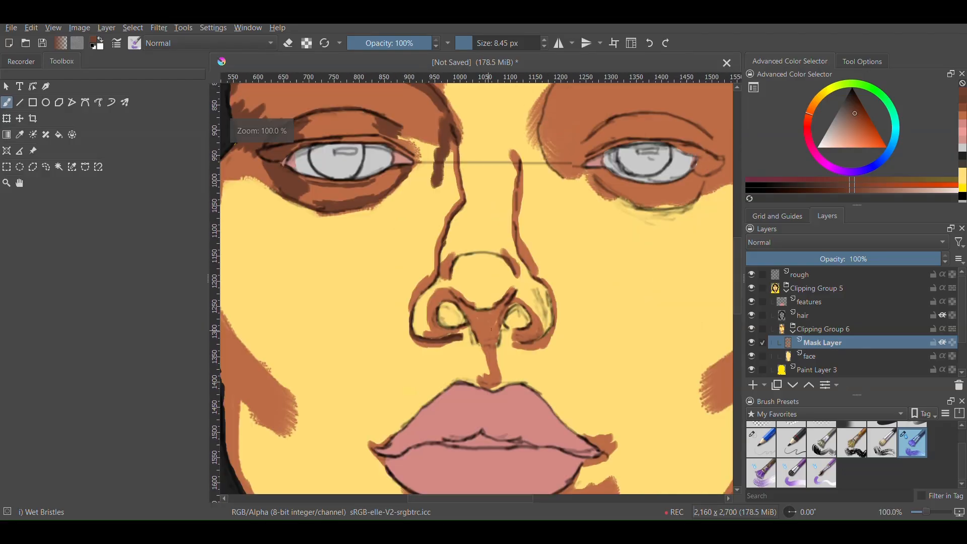
Paint dark brown along the underside of the left nostril wing and around the base of the nose tip
{"action": "scroll", "coordinate": [668, 302], "scroll_direction": "down", "scroll_amount": 3}
{"action": "scroll", "coordinate": [572, 315], "scroll_direction": "up", "scroll_amount": 3}
{"action": "left_click_drag", "start_coordinate": [577, 301], "coordinate": [608, 302]}
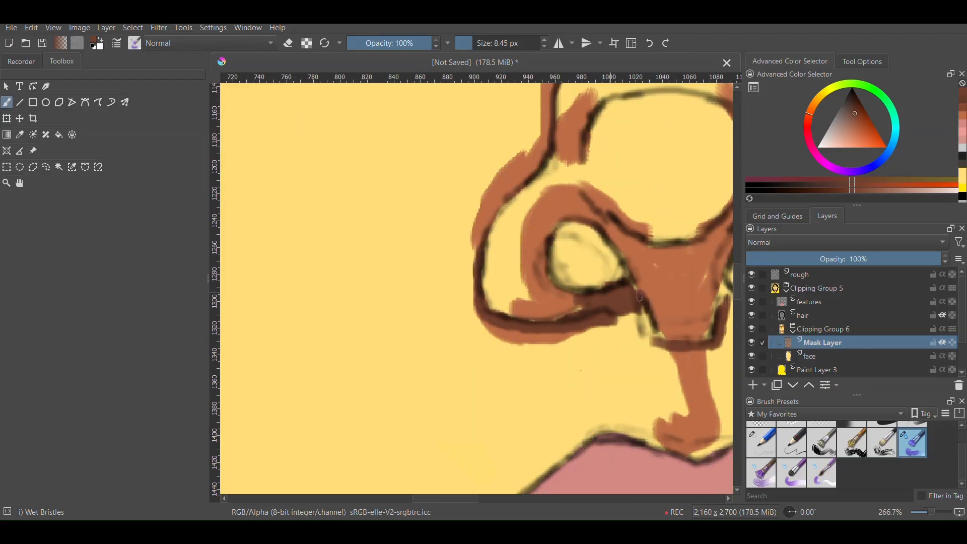
{"action": "scroll", "coordinate": [527, 271], "scroll_direction": "down", "scroll_amount": 3}
{"action": "scroll", "coordinate": [527, 271], "scroll_direction": "up", "scroll_amount": 4}
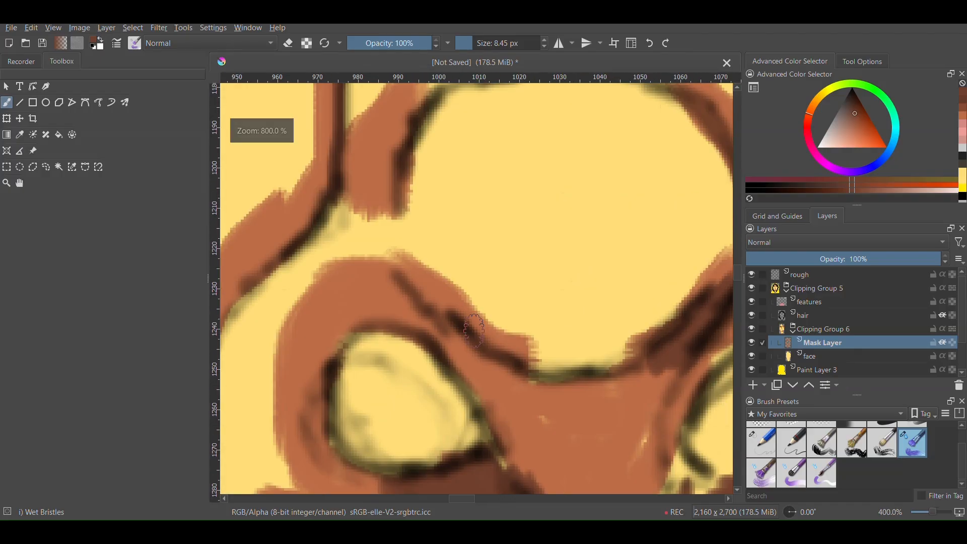
Trace dark brown down the right side of the nose
{"action": "scroll", "coordinate": [528, 271], "scroll_direction": "down", "scroll_amount": 4}
{"action": "scroll", "coordinate": [528, 271], "scroll_direction": "down", "scroll_amount": 2}
{"action": "scroll", "coordinate": [587, 162], "scroll_direction": "up", "scroll_amount": 4}
{"action": "mouse_move", "coordinate": [577, 138]}
{"action": "left_mouse_down"}
{"action": "mouse_move", "coordinate": [524, 214]}
{"action": "mouse_move", "coordinate": [545, 373]}
{"action": "left_mouse_up"}
{"action": "scroll", "coordinate": [534, 259], "scroll_direction": "down", "scroll_amount": 4}
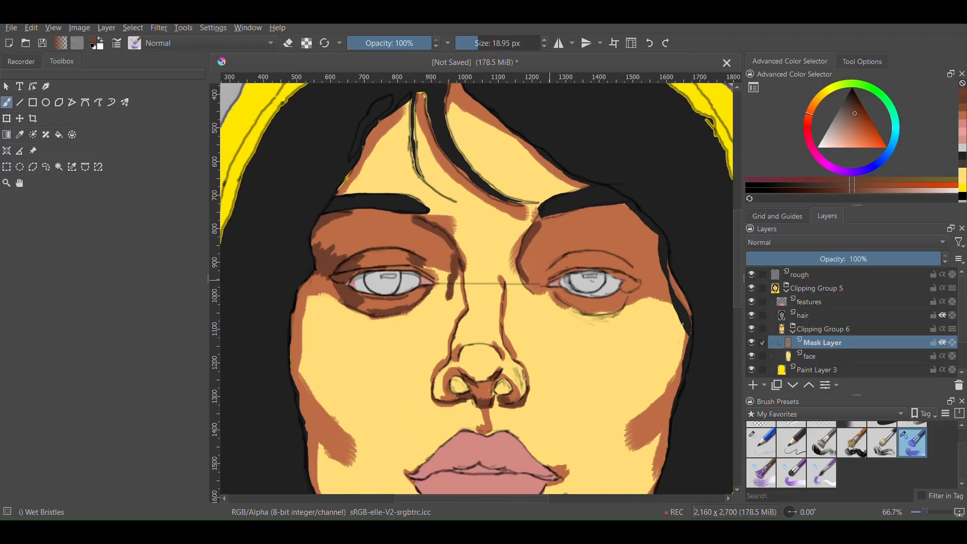
Enlarge the brush and paint curved dark brown bands across both eye sockets, just below the eyebrows
{"action": "scroll", "coordinate": [549, 271], "scroll_direction": "up", "scroll_amount": 6}
{"action": "scroll", "coordinate": [551, 270], "scroll_direction": "down", "scroll_amount": 4}
{"action": "scroll", "coordinate": [639, 302], "scroll_direction": "down", "scroll_amount": 4}
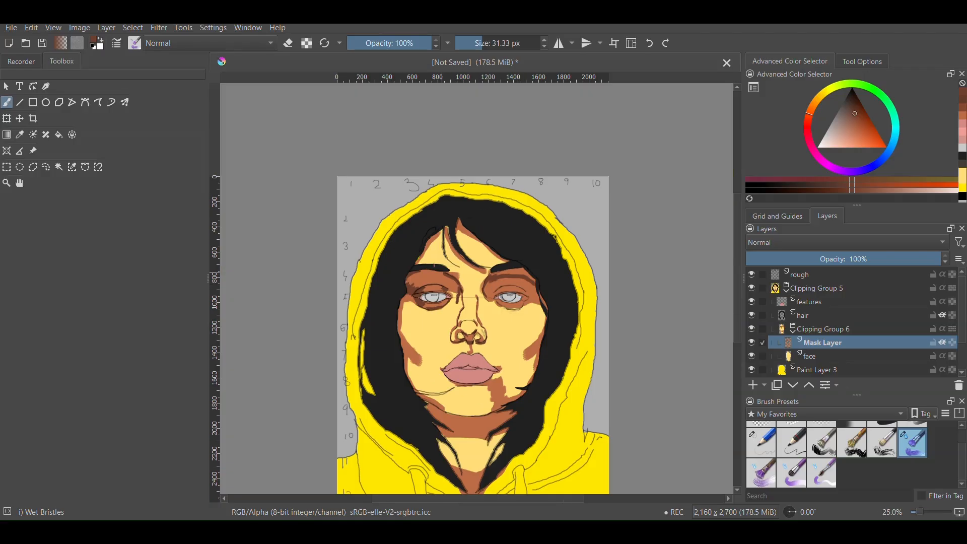
{"action": "scroll", "coordinate": [541, 310], "scroll_direction": "up", "scroll_amount": 6}
{"action": "scroll", "coordinate": [504, 328], "scroll_direction": "down", "scroll_amount": 3}
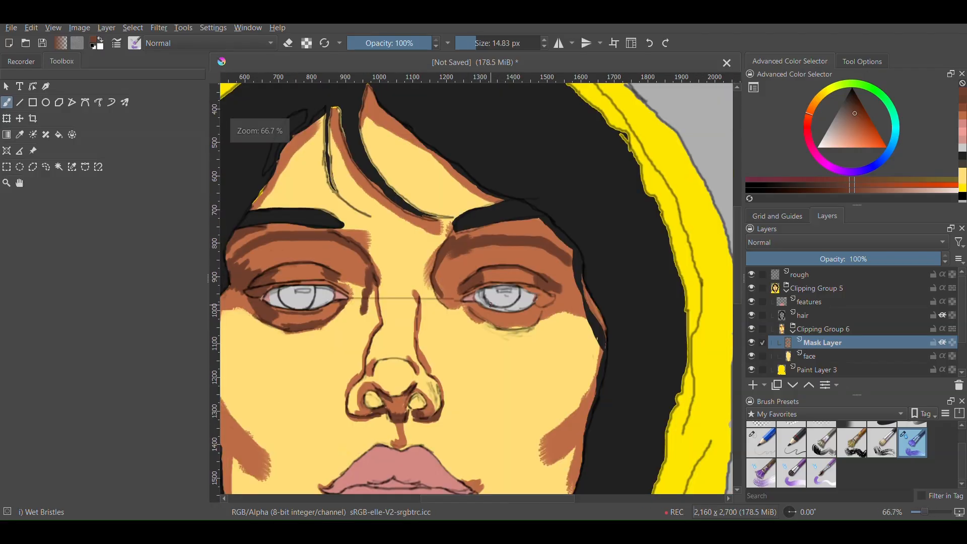
Paint dark brown shadows on the right eye's outer upper lid, its inner corner and below its lower lid
{"action": "scroll", "coordinate": [554, 376], "scroll_direction": "up", "scroll_amount": 4}
{"action": "scroll", "coordinate": [708, 339], "scroll_direction": "down", "scroll_amount": 5}
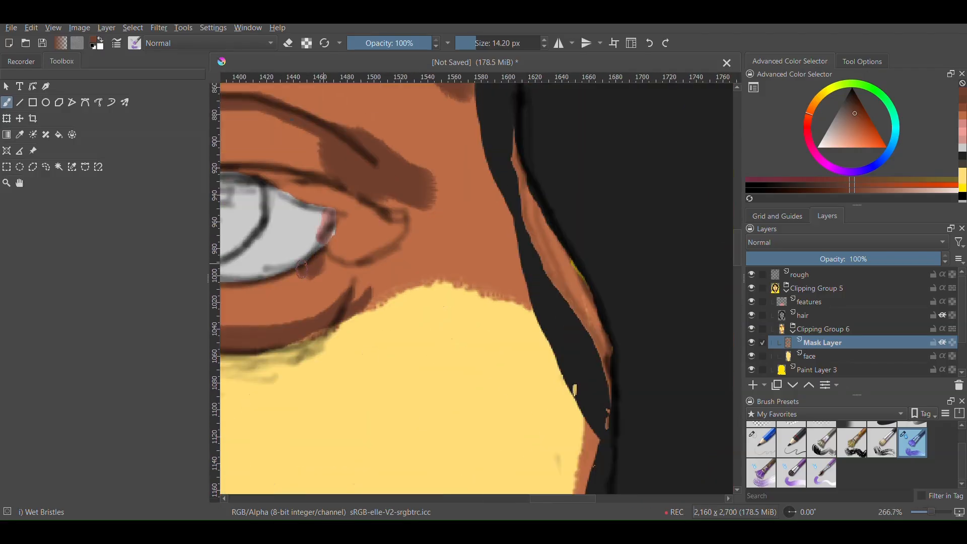
{"action": "scroll", "coordinate": [392, 248], "scroll_direction": "up", "scroll_amount": 2}
{"action": "scroll", "coordinate": [393, 248], "scroll_direction": "up", "scroll_amount": 1}
{"action": "scroll", "coordinate": [383, 262], "scroll_direction": "down", "scroll_amount": 4}
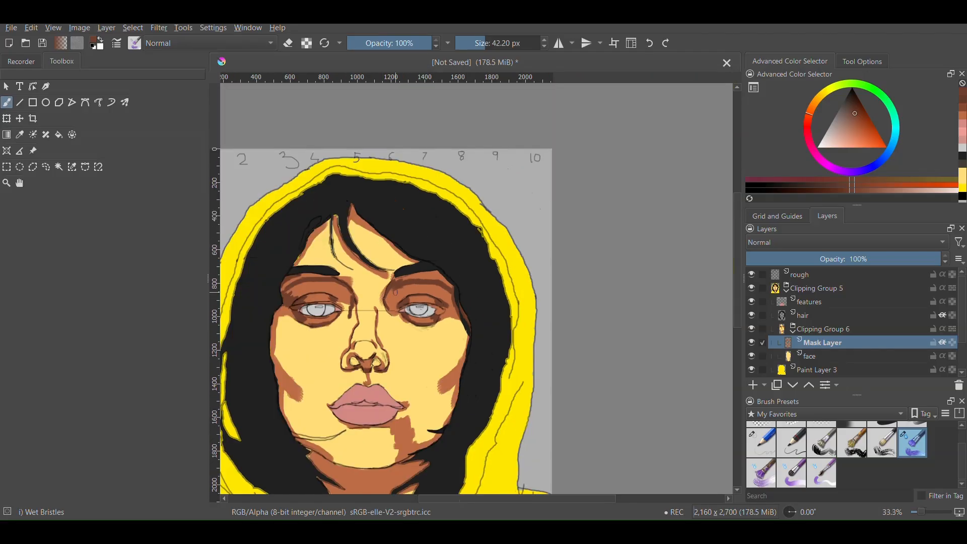
Pick up the burnt orange and widen the shadows along both sides of the nose with a 49.20 px brush
{"action": "scroll", "coordinate": [365, 284], "scroll_direction": "up", "scroll_amount": 2}
{"action": "scroll", "coordinate": [365, 283], "scroll_direction": "up", "scroll_amount": 3}
{"action": "scroll", "coordinate": [429, 324], "scroll_direction": "down", "scroll_amount": 1}
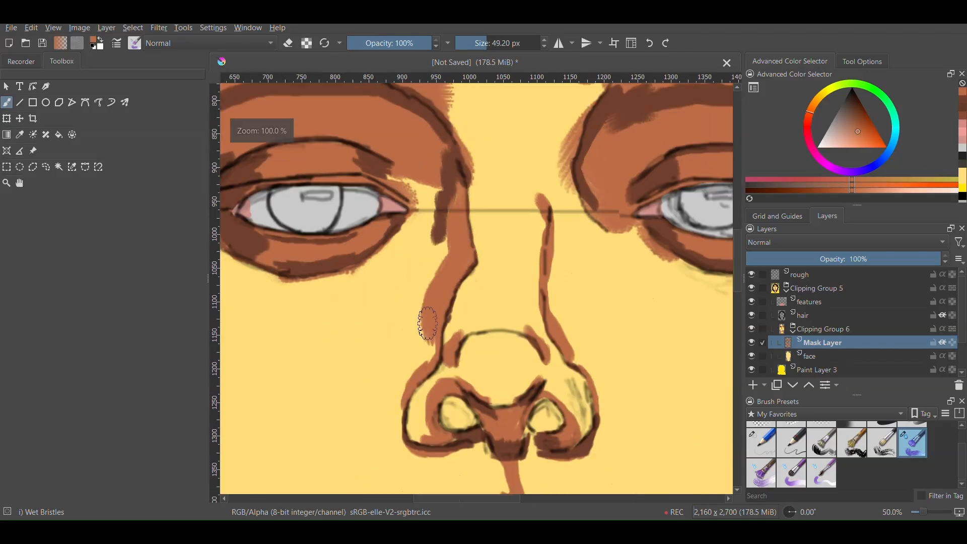
{"action": "scroll", "coordinate": [556, 302], "scroll_direction": "down", "scroll_amount": 4}
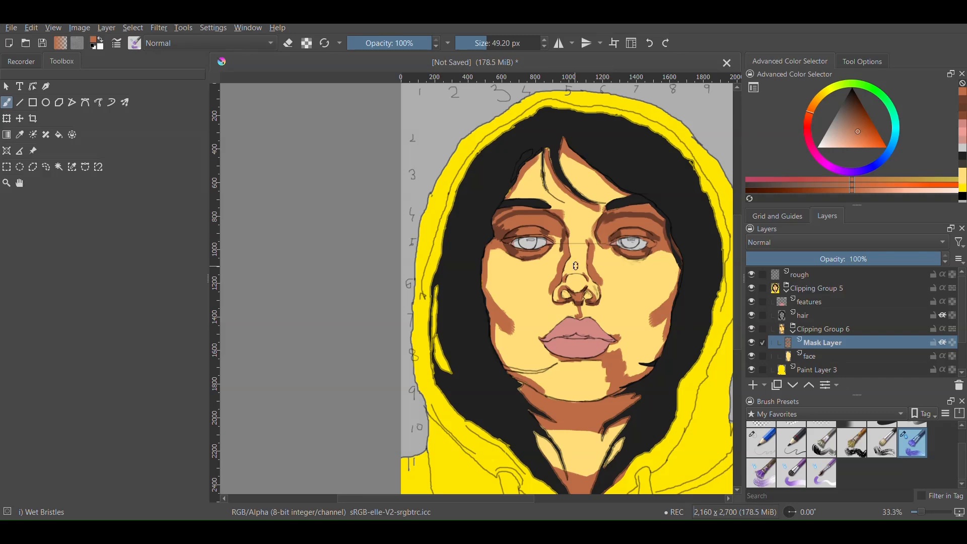
On the darker shadow layer, choose a near-black brown and line the left eye's upper lid with a 9.38 px brush
{"action": "left_click", "coordinate": [752, 276]}
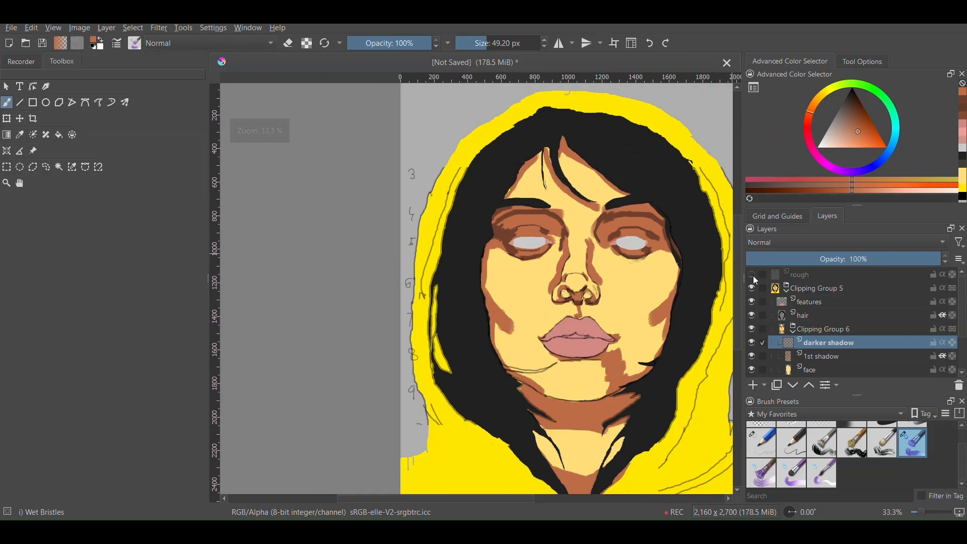
{"action": "left_click", "coordinate": [752, 275]}
{"action": "scroll", "coordinate": [573, 236], "scroll_direction": "up", "scroll_amount": 4}
{"action": "left_click", "coordinate": [857, 96]}
{"action": "scroll", "coordinate": [334, 251], "scroll_direction": "up", "scroll_amount": 2}
{"action": "mouse_move", "coordinate": [341, 262]}
{"action": "left_mouse_down", "text": "shift"}
{"action": "mouse_move", "coordinate": [288, 262]}
{"action": "mouse_move", "coordinate": [372, 227]}
{"action": "mouse_move", "coordinate": [677, 209]}
{"action": "left_mouse_up", "text": "shift"}
{"action": "scroll", "coordinate": [324, 261], "scroll_direction": "up", "scroll_amount": 2}
{"action": "scroll", "coordinate": [454, 224], "scroll_direction": "up", "scroll_amount": 1}
{"action": "scroll", "coordinate": [484, 237], "scroll_direction": "up", "scroll_amount": 3}
{"action": "scroll", "coordinate": [484, 237], "scroll_direction": "down", "scroll_amount": 2}
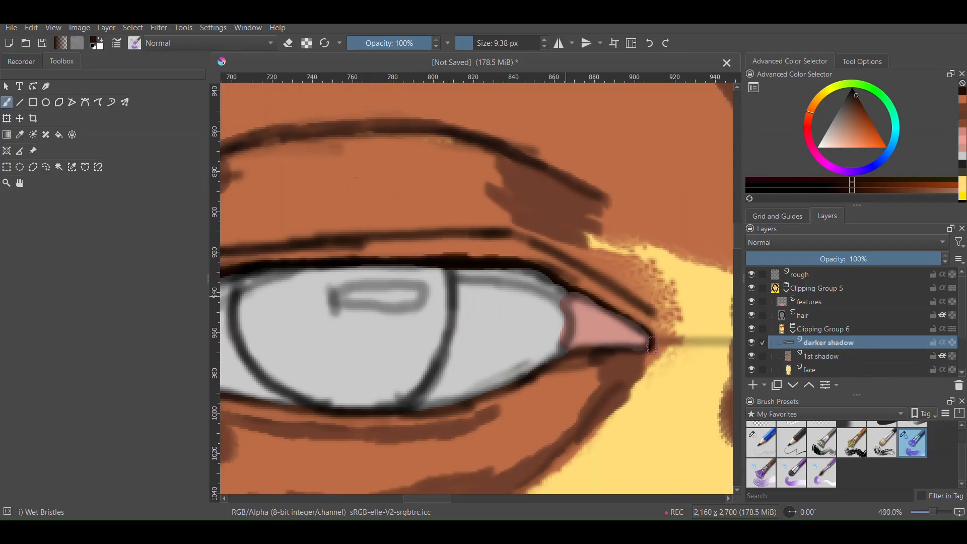
Line the left eye's lower lid and outer corner in near-black brown
{"action": "scroll", "coordinate": [403, 363], "scroll_direction": "down", "scroll_amount": 2}
{"action": "scroll", "coordinate": [252, 370], "scroll_direction": "up", "scroll_amount": 3}
{"action": "left_click_drag", "start_coordinate": [297, 342], "coordinate": [654, 418]}
{"action": "left_click_drag", "start_coordinate": [300, 302], "coordinate": [290, 348]}
{"action": "scroll", "coordinate": [380, 349], "scroll_direction": "down", "scroll_amount": 3}
{"action": "scroll", "coordinate": [366, 253], "scroll_direction": "up", "scroll_amount": 2}
Set the brush to 68% opacity and 6.89 px and trace the left eye's upper lid crease
{"action": "left_click_drag", "start_coordinate": [366, 253], "coordinate": [353, 253], "text": "shift"}
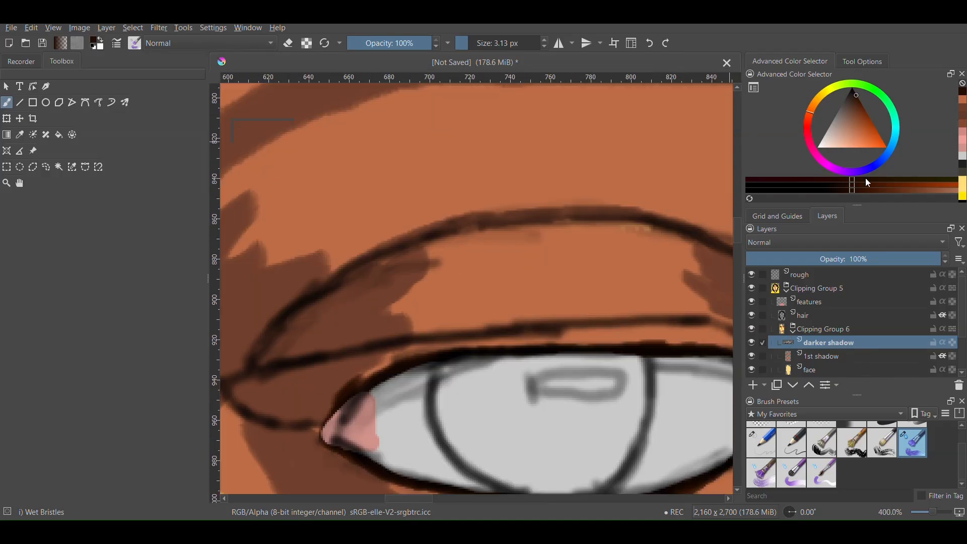
{"action": "left_click", "coordinate": [404, 48]}
{"action": "scroll", "coordinate": [572, 213], "scroll_direction": "up", "scroll_amount": 1}
{"action": "scroll", "coordinate": [572, 212], "scroll_direction": "down", "scroll_amount": 2}
{"action": "scroll", "coordinate": [591, 270], "scroll_direction": "up", "scroll_amount": 2}
{"action": "left_click_drag", "start_coordinate": [443, 254], "coordinate": [665, 345]}
{"action": "scroll", "coordinate": [592, 270], "scroll_direction": "down", "scroll_amount": 2}
{"action": "left_click_drag", "start_coordinate": [450, 206], "coordinate": [294, 289]}
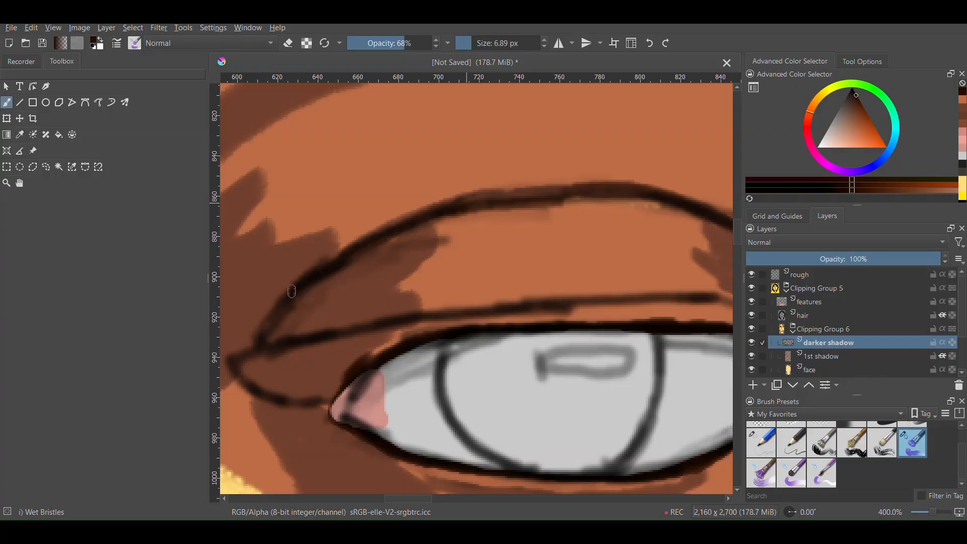
Trace the lower edge of the left under-eye shadow and check the result with the rough sketch hidden
{"action": "scroll", "coordinate": [323, 282], "scroll_direction": "down", "scroll_amount": 2}
{"action": "scroll", "coordinate": [391, 355], "scroll_direction": "down", "scroll_amount": 1}
{"action": "left_click_drag", "start_coordinate": [454, 379], "coordinate": [583, 402]}
{"action": "scroll", "coordinate": [546, 308], "scroll_direction": "down", "scroll_amount": 3}
{"action": "left_click", "coordinate": [752, 275]}
{"action": "left_click", "coordinate": [752, 275]}
{"action": "left_click", "coordinate": [752, 275]}
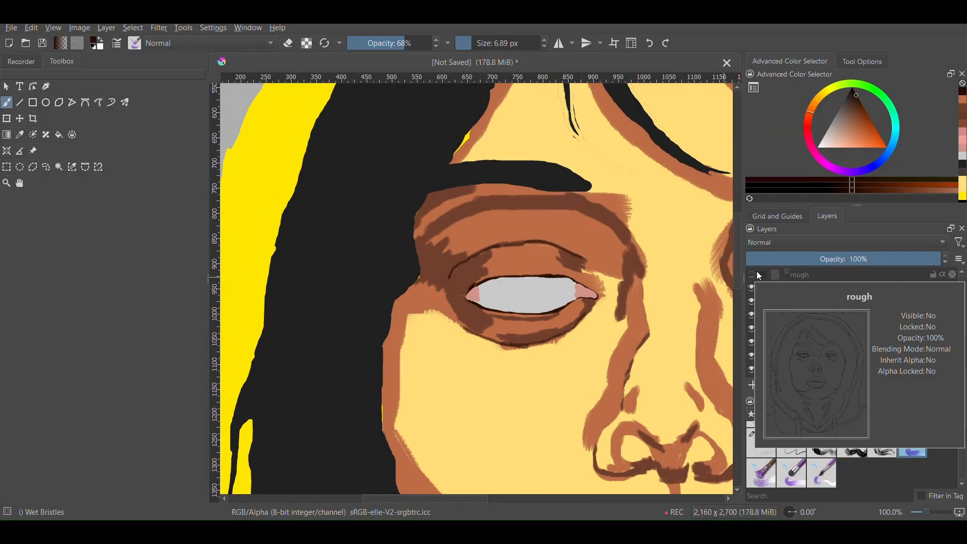
{"action": "left_click", "coordinate": [752, 275]}
{"action": "scroll", "coordinate": [599, 206], "scroll_direction": "up", "scroll_amount": 5}
{"action": "scroll", "coordinate": [617, 198], "scroll_direction": "down", "scroll_amount": 8}
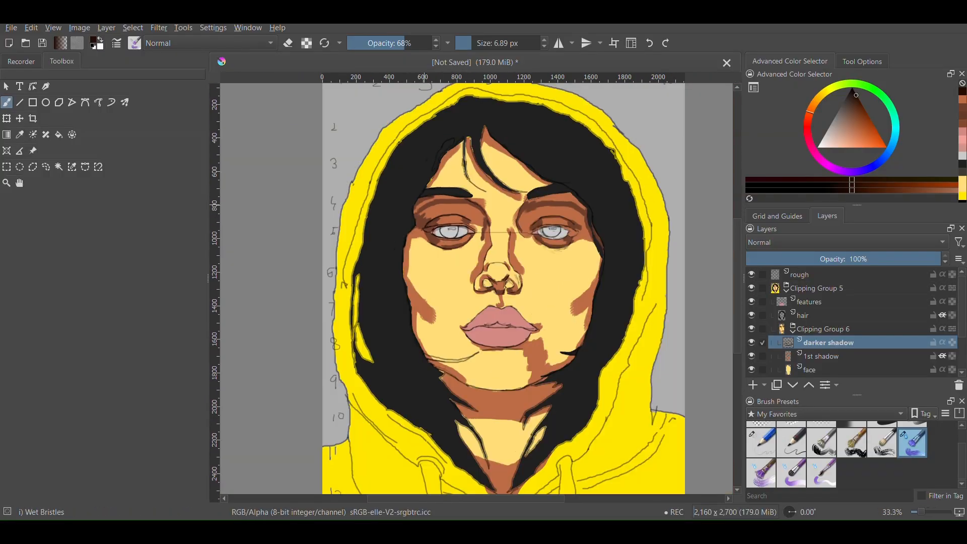
On the 1st shadow layer, lower the brush opacity to 25% and blend the left temple shadow into the skin with sampled tones
{"action": "scroll", "coordinate": [425, 209], "scroll_direction": "up", "scroll_amount": 2}
{"action": "left_click", "coordinate": [767, 355]}
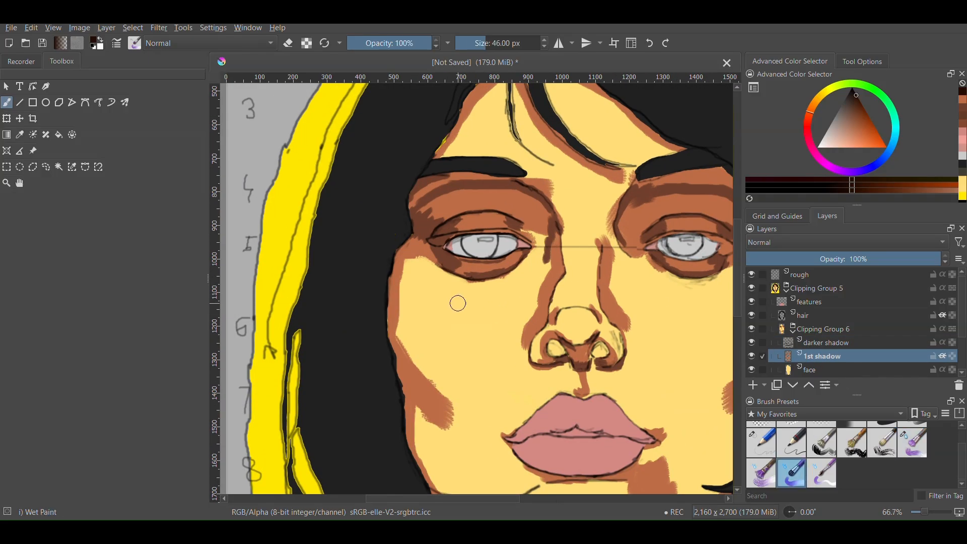
{"action": "left_click_drag", "start_coordinate": [358, 51], "coordinate": [368, 51]}
{"action": "scroll", "coordinate": [421, 268], "scroll_direction": "up", "scroll_amount": 5}
{"action": "left_click_drag", "start_coordinate": [365, 272], "coordinate": [373, 273]}
{"action": "left_click", "coordinate": [347, 262], "text": "ctrl"}
{"action": "left_click_drag", "start_coordinate": [329, 216], "coordinate": [308, 307]}
{"action": "left_click", "coordinate": [304, 297], "text": "ctrl"}
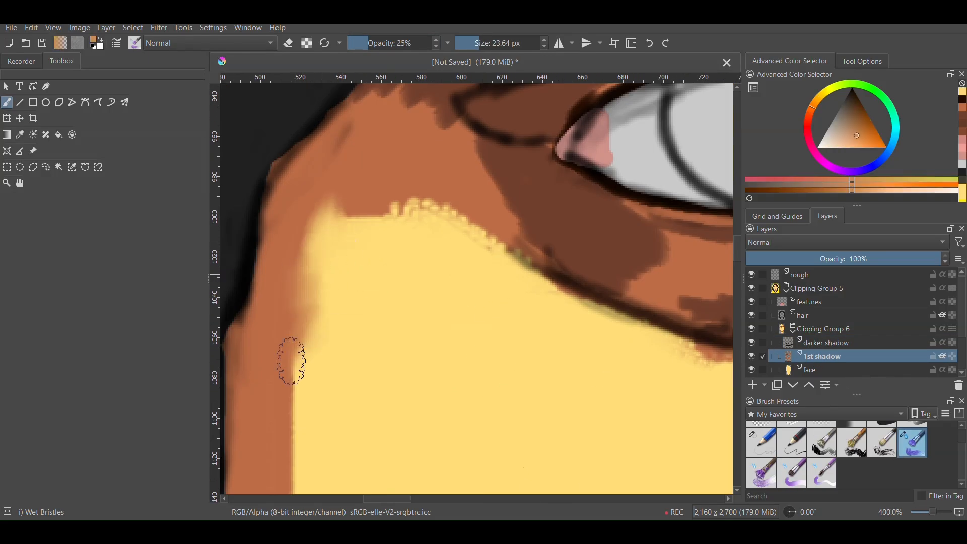
{"action": "mouse_move", "coordinate": [291, 363]}
{"action": "left_mouse_down"}
{"action": "mouse_move", "coordinate": [330, 223]}
{"action": "mouse_move", "coordinate": [524, 259]}
{"action": "left_mouse_up"}
Hide the rough sketch layer and soften the shadow edge down the left side of the face
{"action": "left_click", "coordinate": [752, 274]}
{"action": "scroll", "coordinate": [560, 243], "scroll_direction": "down", "scroll_amount": 5}
{"action": "scroll", "coordinate": [488, 286], "scroll_direction": "up", "scroll_amount": 4}
{"action": "left_click_drag", "start_coordinate": [496, 302], "coordinate": [492, 369]}
{"action": "scroll", "coordinate": [486, 403], "scroll_direction": "up", "scroll_amount": 2}
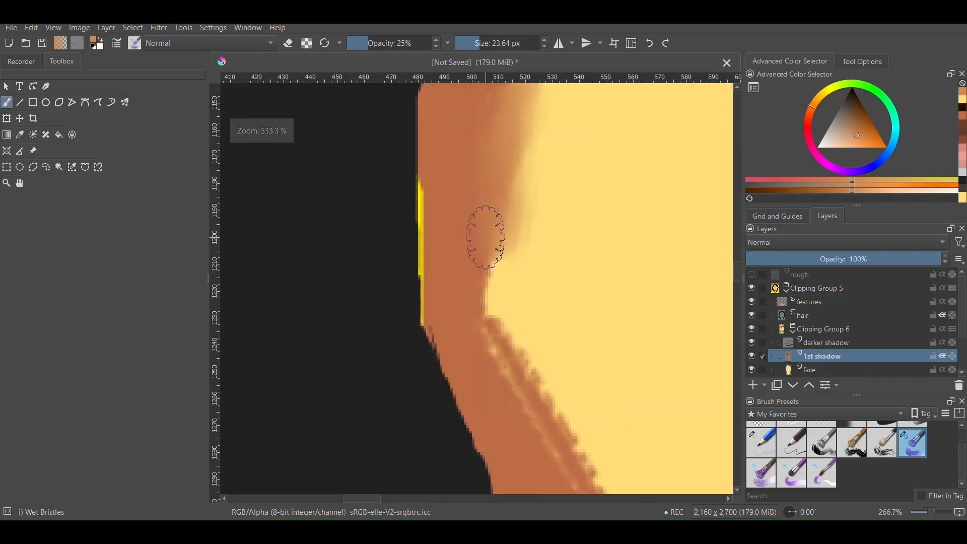
Sample intermediate tones and blend the slanting upper edge of the left cheek shadow into the skin
{"action": "left_click", "coordinate": [509, 252], "text": "ctrl"}
{"action": "left_click_drag", "start_coordinate": [496, 292], "coordinate": [602, 448]}
{"action": "left_click", "coordinate": [553, 369], "text": "ctrl"}
{"action": "mouse_move", "coordinate": [539, 335]}
{"action": "left_mouse_down"}
{"action": "mouse_move", "coordinate": [620, 451]}
{"action": "mouse_move", "coordinate": [584, 369]}
{"action": "left_mouse_up"}
{"action": "scroll", "coordinate": [594, 353], "scroll_direction": "down", "scroll_amount": 3}
{"action": "left_click", "coordinate": [549, 371], "text": "ctrl"}
{"action": "scroll", "coordinate": [585, 370], "scroll_direction": "down", "scroll_amount": 3}
{"action": "left_click", "coordinate": [524, 362], "text": "ctrl"}
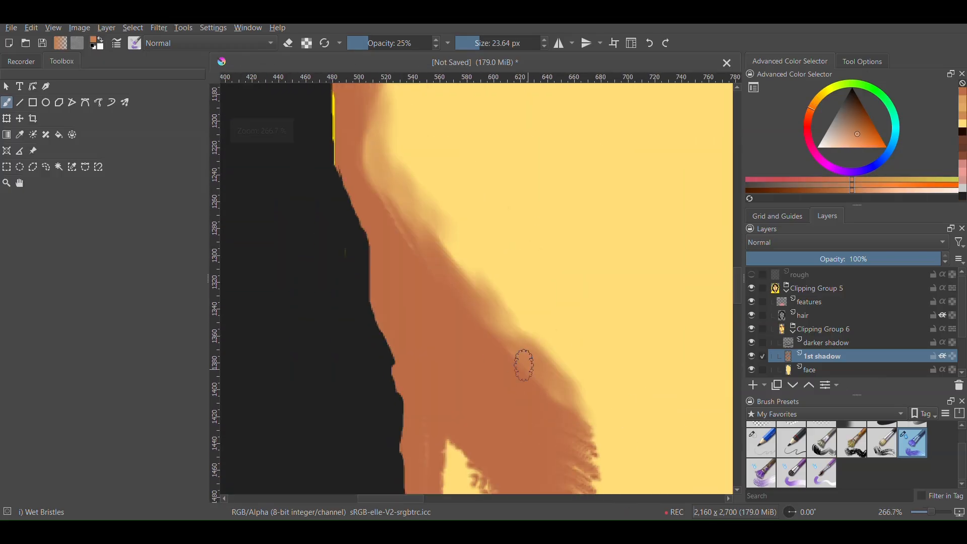
Blend the lower end of the left cheek shadow and smooth the transition at the temple below the left eye
{"action": "scroll", "coordinate": [580, 403], "scroll_direction": "down", "scroll_amount": 3}
{"action": "scroll", "coordinate": [497, 297], "scroll_direction": "up", "scroll_amount": 2}
{"action": "scroll", "coordinate": [496, 292], "scroll_direction": "down", "scroll_amount": 3}
{"action": "scroll", "coordinate": [471, 201], "scroll_direction": "up", "scroll_amount": 3}
{"action": "scroll", "coordinate": [453, 277], "scroll_direction": "down", "scroll_amount": 4}
{"action": "scroll", "coordinate": [490, 200], "scroll_direction": "up", "scroll_amount": 3}
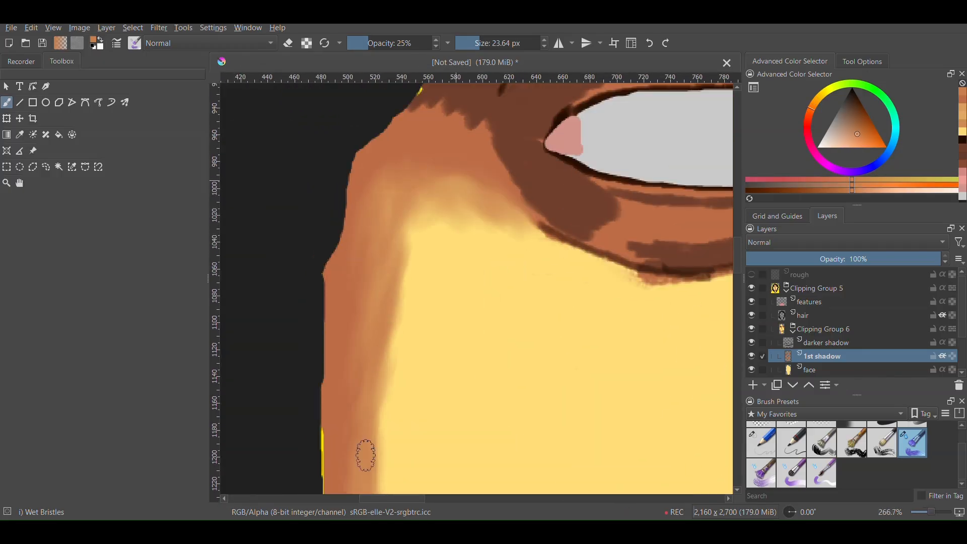
{"action": "scroll", "coordinate": [455, 318], "scroll_direction": "down", "scroll_amount": 2}
{"action": "scroll", "coordinate": [504, 466], "scroll_direction": "down", "scroll_amount": 4}
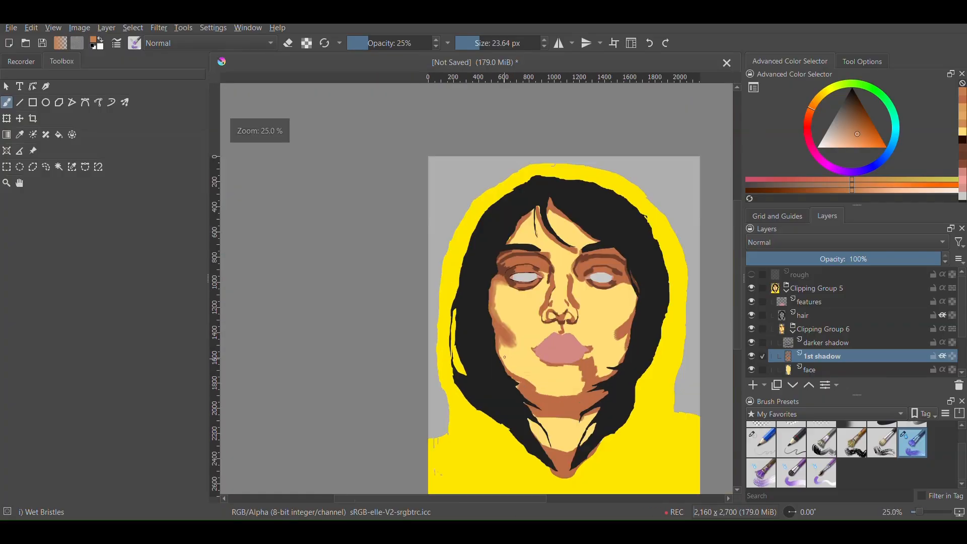
Soften the inner part and tip of the left cheekbone shadow, enlarging the brush to 73.14 px
{"action": "scroll", "coordinate": [518, 389], "scroll_direction": "up", "scroll_amount": 6}
{"action": "left_click_drag", "start_coordinate": [482, 272], "coordinate": [559, 363]}
{"action": "scroll", "coordinate": [596, 356], "scroll_direction": "down", "scroll_amount": 1}
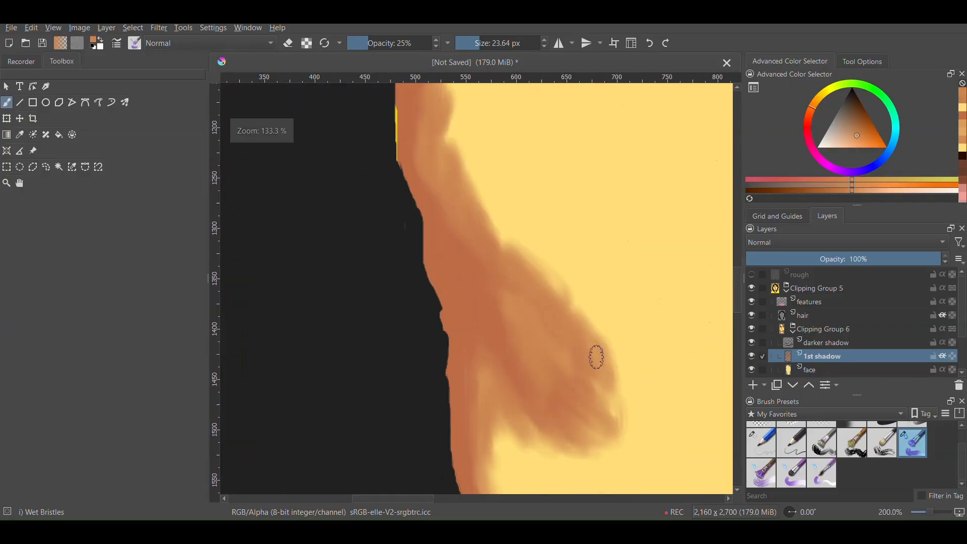
{"action": "scroll", "coordinate": [504, 338], "scroll_direction": "up", "scroll_amount": 1}
{"action": "scroll", "coordinate": [580, 360], "scroll_direction": "down", "scroll_amount": 6}
{"action": "scroll", "coordinate": [596, 359], "scroll_direction": "up", "scroll_amount": 5}
{"action": "left_click_drag", "start_coordinate": [491, 420], "coordinate": [541, 420], "text": "shift"}
{"action": "scroll", "coordinate": [491, 420], "scroll_direction": "down", "scroll_amount": 4}
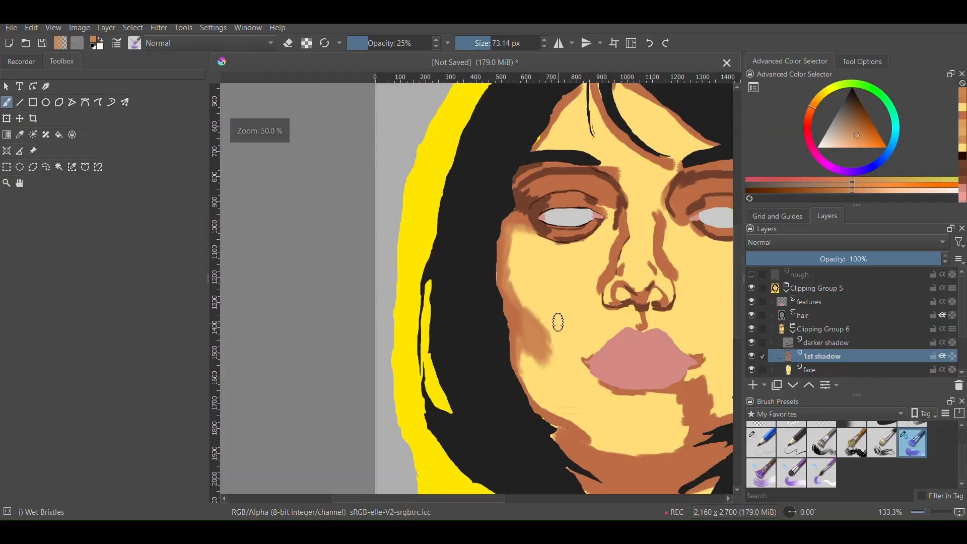
Set the brush to 32.64 px and blend the outer edge of the shadow along the left side of the nose
{"action": "scroll", "coordinate": [529, 293], "scroll_direction": "up", "scroll_amount": 5}
{"action": "scroll", "coordinate": [485, 282], "scroll_direction": "down", "scroll_amount": 4}
{"action": "scroll", "coordinate": [611, 269], "scroll_direction": "up", "scroll_amount": 4}
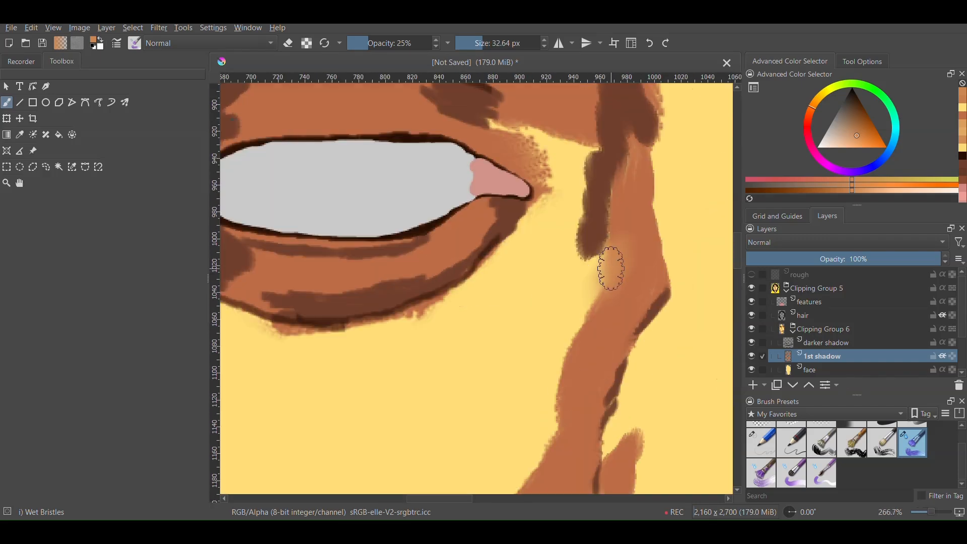
{"action": "scroll", "coordinate": [555, 381], "scroll_direction": "down", "scroll_amount": 1}
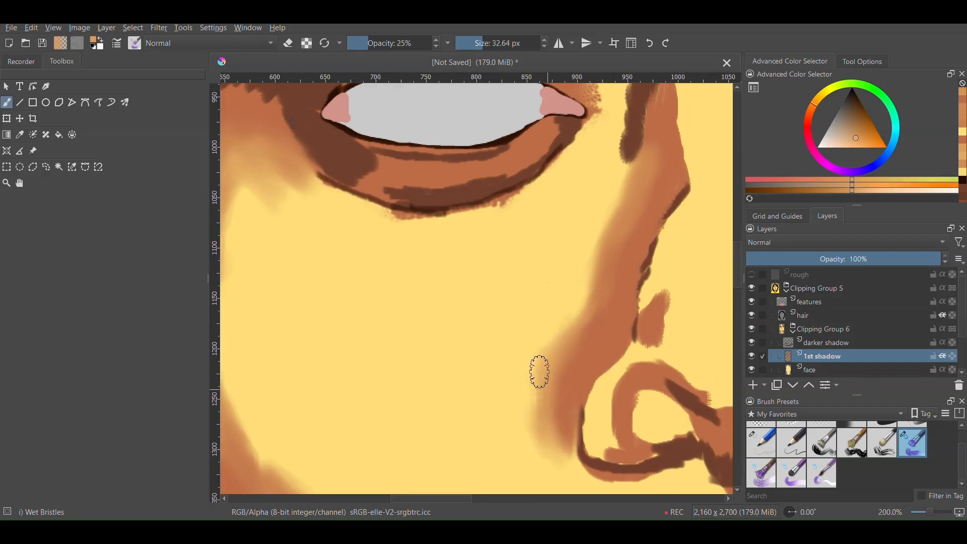
{"action": "scroll", "coordinate": [563, 484], "scroll_direction": "down", "scroll_amount": 3}
{"action": "scroll", "coordinate": [590, 382], "scroll_direction": "up", "scroll_amount": 3}
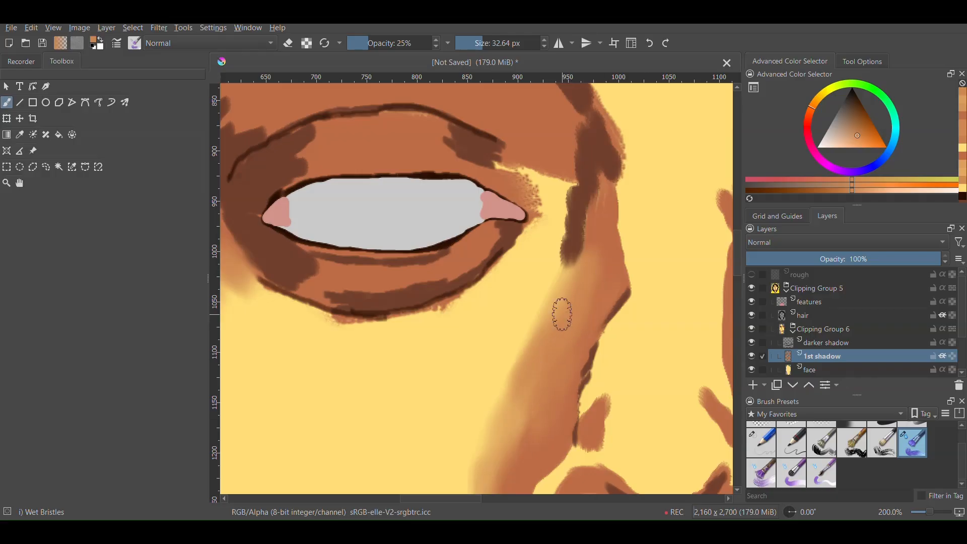
Sample skin and shadow tones and feather the left nose shadow down toward the nostril and cheek
{"action": "scroll", "coordinate": [573, 276], "scroll_direction": "down", "scroll_amount": 3}
{"action": "scroll", "coordinate": [568, 281], "scroll_direction": "up", "scroll_amount": 3}
{"action": "left_click", "coordinate": [540, 328], "text": "ctrl"}
{"action": "left_click_drag", "start_coordinate": [546, 335], "coordinate": [522, 386]}
{"action": "scroll", "coordinate": [581, 310], "scroll_direction": "down", "scroll_amount": 1}
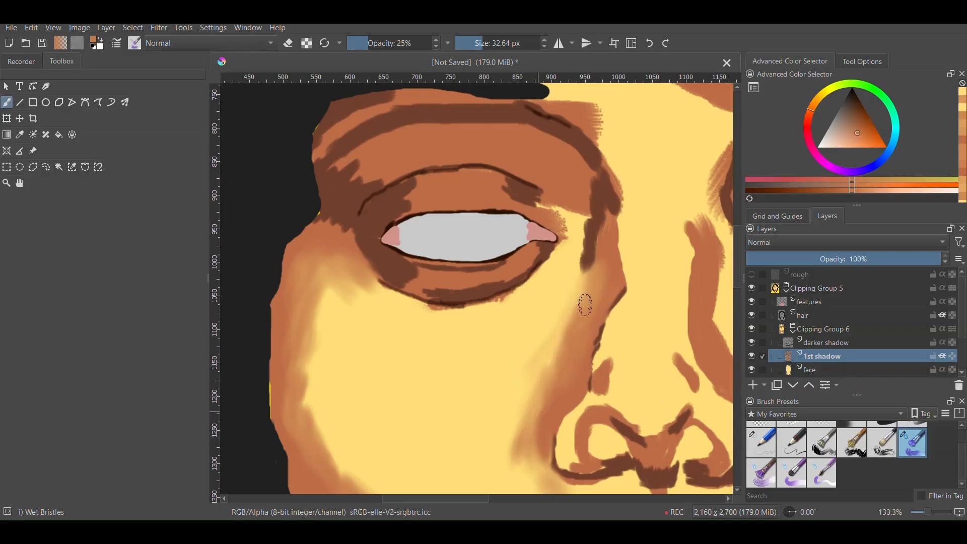
{"action": "scroll", "coordinate": [585, 304], "scroll_direction": "down", "scroll_amount": 5}
{"action": "scroll", "coordinate": [595, 308], "scroll_direction": "up", "scroll_amount": 6}
{"action": "scroll", "coordinate": [645, 315], "scroll_direction": "down", "scroll_amount": 5}
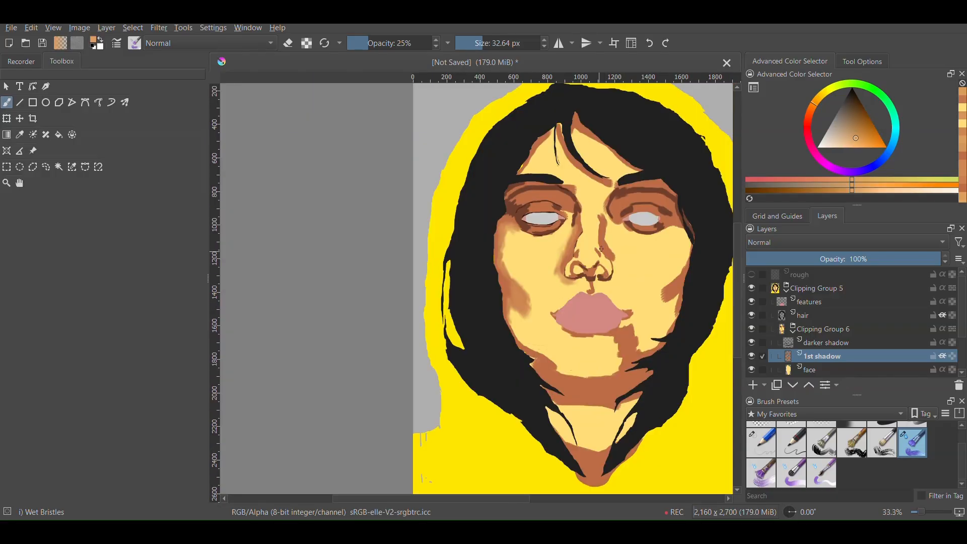
Sample the dark brown and blend the deep shadow between the left eye's inner corner and the nose bridge
{"action": "scroll", "coordinate": [514, 222], "scroll_direction": "up", "scroll_amount": 7}
{"action": "left_click", "coordinate": [550, 192], "text": "ctrl"}
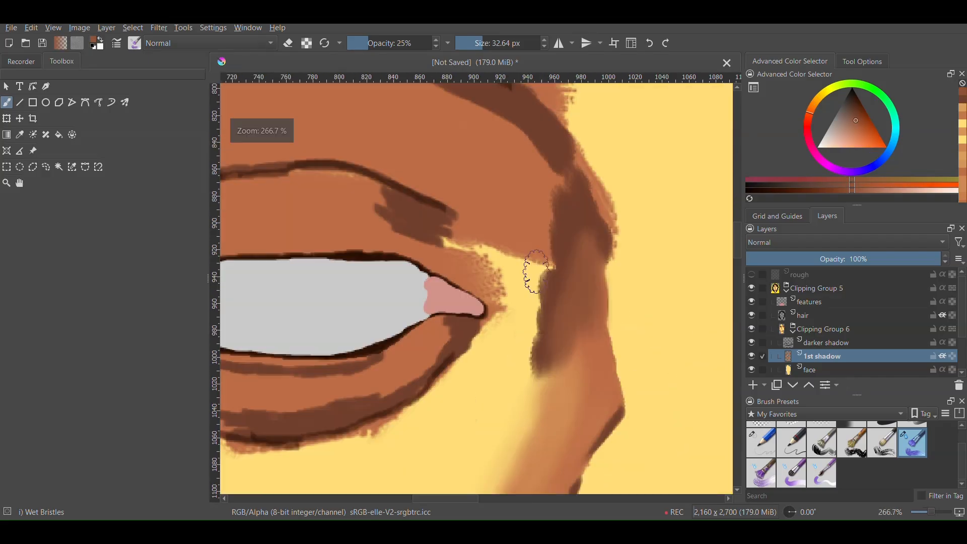
{"action": "scroll", "coordinate": [529, 270], "scroll_direction": "up", "scroll_amount": 2}
{"action": "scroll", "coordinate": [453, 324], "scroll_direction": "down", "scroll_amount": 5}
{"action": "scroll", "coordinate": [647, 360], "scroll_direction": "up", "scroll_amount": 3}
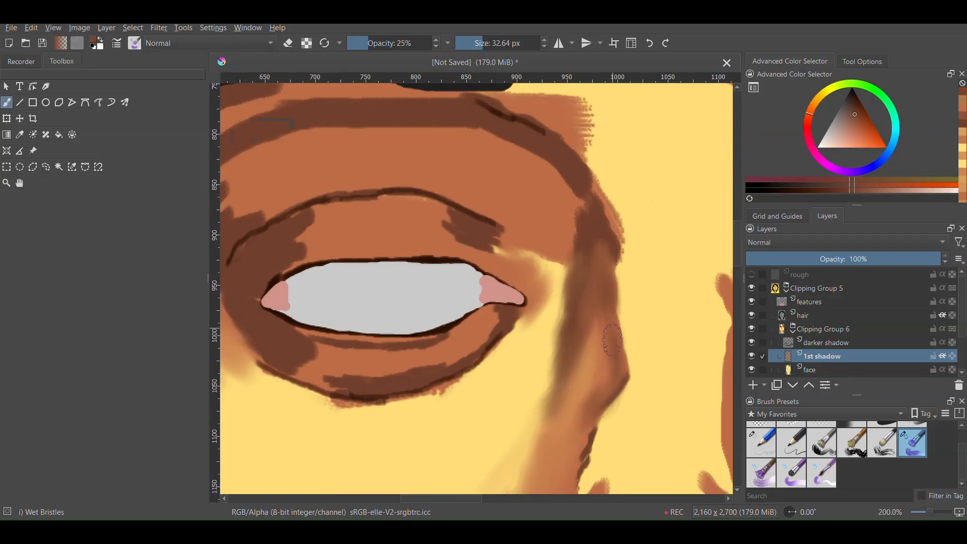
Blend the dark shadow down the nose bridge and fill the pale gap at the left eye's inner corner with burnt orange
{"action": "scroll", "coordinate": [615, 322], "scroll_direction": "down", "scroll_amount": 3}
{"action": "scroll", "coordinate": [615, 324], "scroll_direction": "up", "scroll_amount": 4}
{"action": "left_click_drag", "start_coordinate": [615, 324], "coordinate": [575, 435]}
{"action": "scroll", "coordinate": [603, 322], "scroll_direction": "down", "scroll_amount": 2}
{"action": "scroll", "coordinate": [599, 303], "scroll_direction": "down", "scroll_amount": 3}
{"action": "scroll", "coordinate": [596, 281], "scroll_direction": "up", "scroll_amount": 4}
{"action": "scroll", "coordinate": [597, 262], "scroll_direction": "down", "scroll_amount": 2}
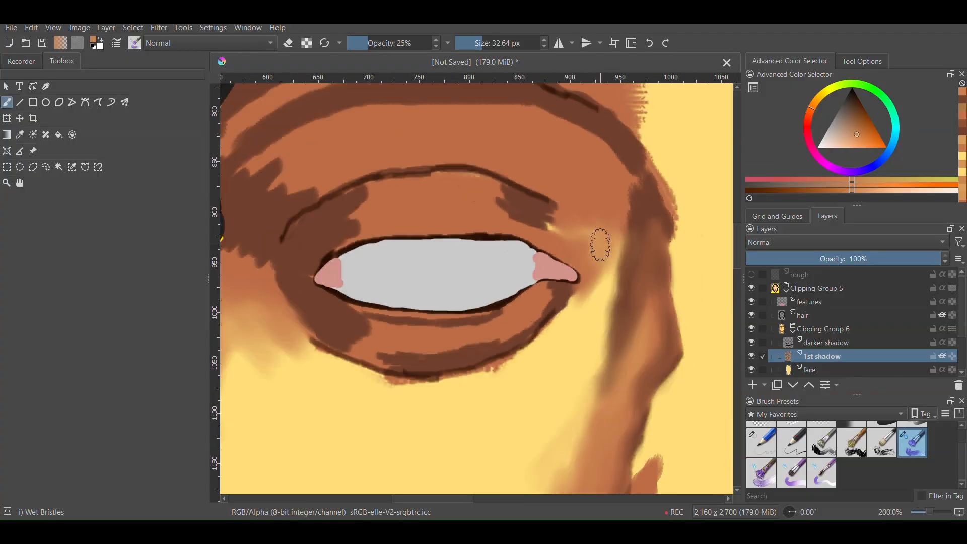
Soften the dark brown shadows at both ends of the left upper eyelid into the burnt orange
{"action": "scroll", "coordinate": [403, 227], "scroll_direction": "up", "scroll_amount": 5}
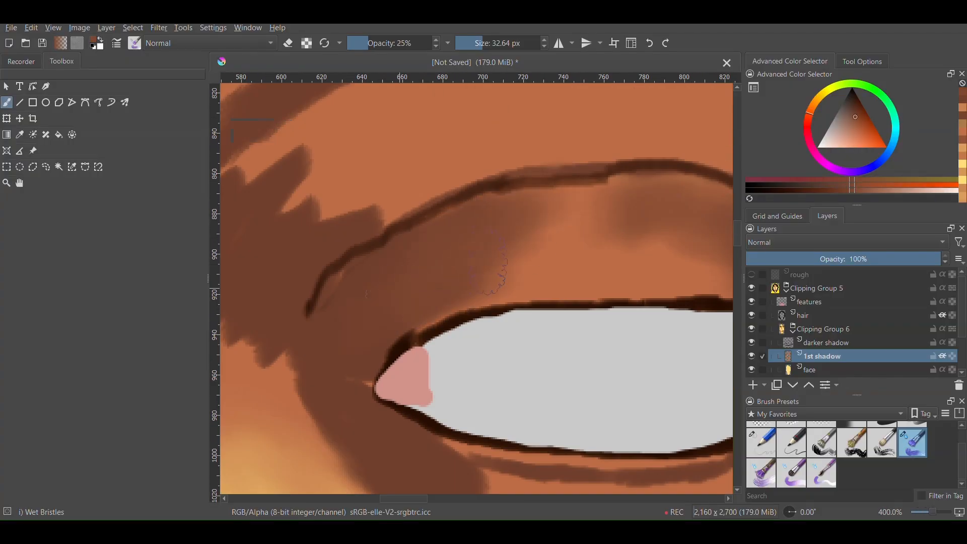
{"action": "scroll", "coordinate": [491, 261], "scroll_direction": "down", "scroll_amount": 3}
{"action": "scroll", "coordinate": [499, 236], "scroll_direction": "up", "scroll_amount": 2}
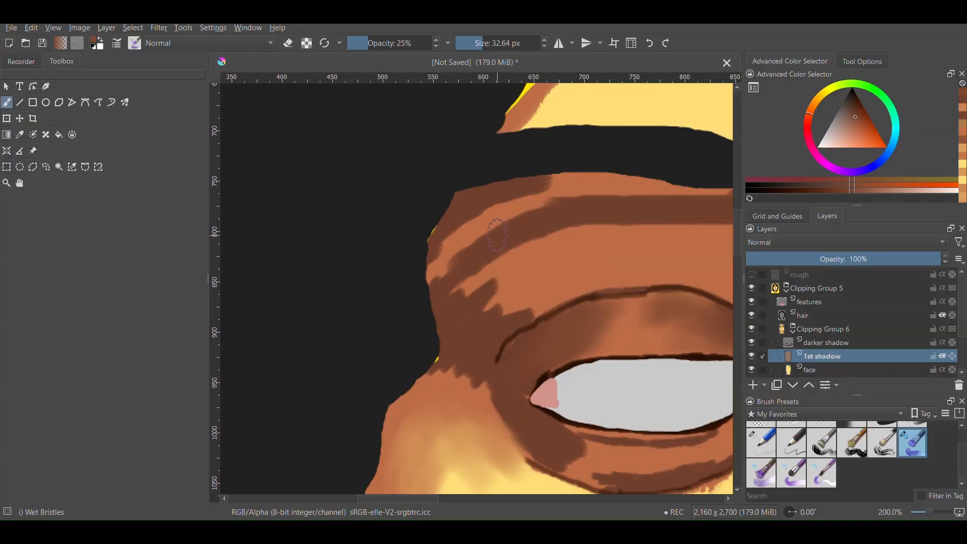
Soften the dark brown shadow below the left eyebrow into the burnt orange, using an 18.64 px brush near the brow
{"action": "scroll", "coordinate": [497, 235], "scroll_direction": "up", "scroll_amount": 2}
{"action": "scroll", "coordinate": [519, 317], "scroll_direction": "down", "scroll_amount": 2}
{"action": "scroll", "coordinate": [509, 205], "scroll_direction": "up", "scroll_amount": 2}
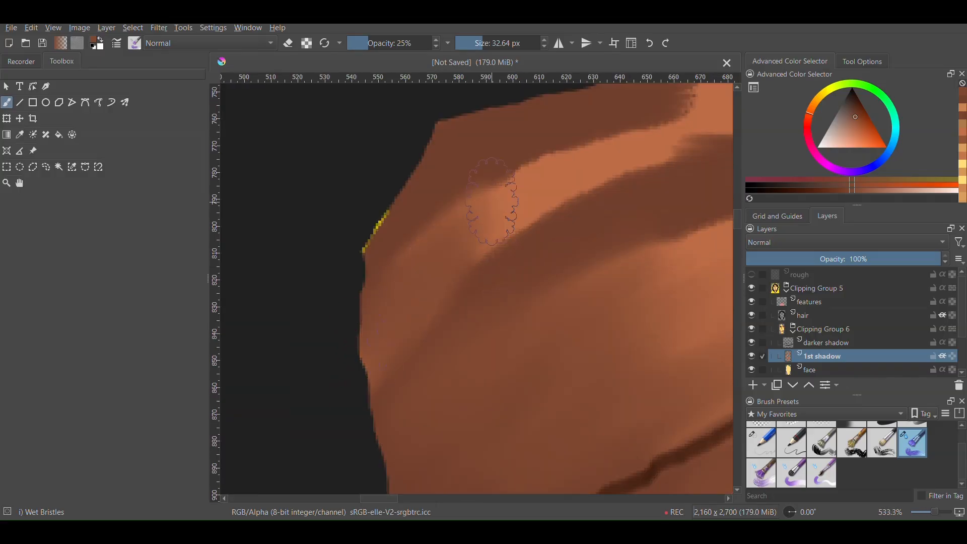
{"action": "scroll", "coordinate": [457, 316], "scroll_direction": "down", "scroll_amount": 2}
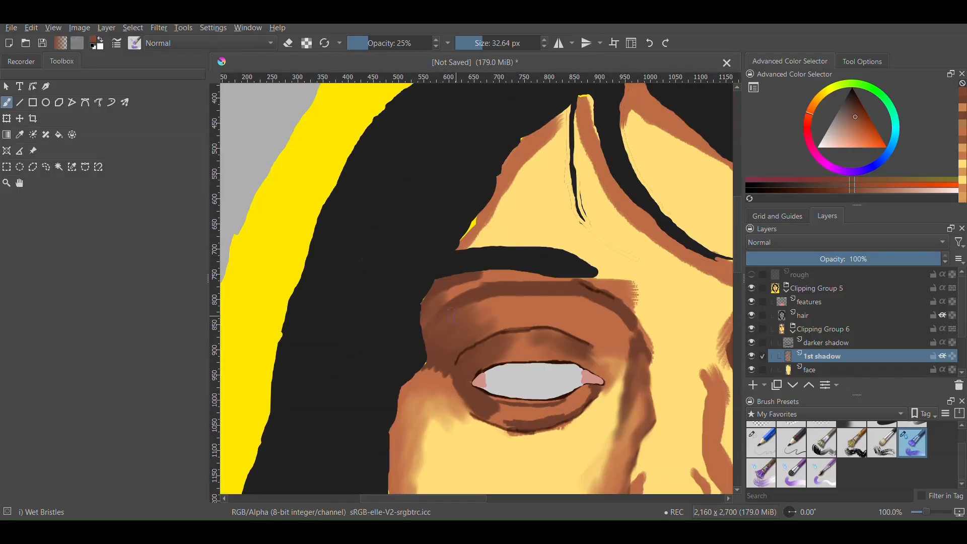
{"action": "scroll", "coordinate": [367, 302], "scroll_direction": "up", "scroll_amount": 3}
{"action": "scroll", "coordinate": [466, 307], "scroll_direction": "up", "scroll_amount": 1}
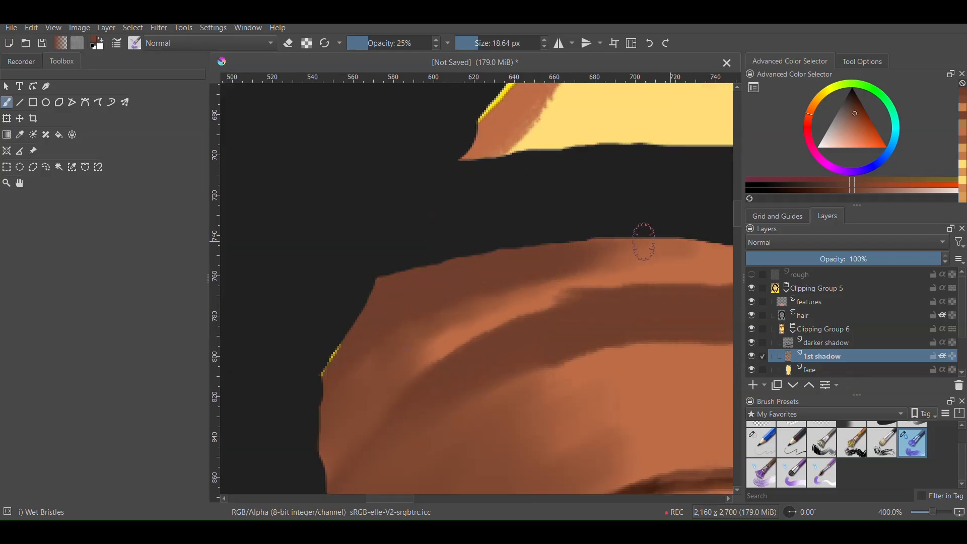
{"action": "left_click_drag", "start_coordinate": [644, 242], "coordinate": [700, 247]}
{"action": "scroll", "coordinate": [604, 247], "scroll_direction": "down", "scroll_amount": 5}
On the 1st shadow layer, sample the burnt orange and soften the edge of the shadow beneath the lower lip
{"action": "left_click", "coordinate": [810, 370]}
{"action": "scroll", "coordinate": [358, 370], "scroll_direction": "up", "scroll_amount": 4}
{"action": "left_click", "coordinate": [826, 342]}
{"action": "left_click", "coordinate": [822, 356]}
{"action": "left_click", "coordinate": [444, 358], "text": "ctrl"}
{"action": "mouse_move", "coordinate": [415, 353]}
{"action": "left_mouse_down"}
{"action": "mouse_move", "coordinate": [461, 373]}
{"action": "mouse_move", "coordinate": [499, 415]}
{"action": "left_mouse_up"}
{"action": "left_click_drag", "start_coordinate": [635, 388], "coordinate": [546, 405]}
{"action": "left_click_drag", "start_coordinate": [554, 407], "coordinate": [640, 419]}
{"action": "scroll", "coordinate": [520, 411], "scroll_direction": "down", "scroll_amount": 4}
{"action": "scroll", "coordinate": [530, 396], "scroll_direction": "up", "scroll_amount": 2}
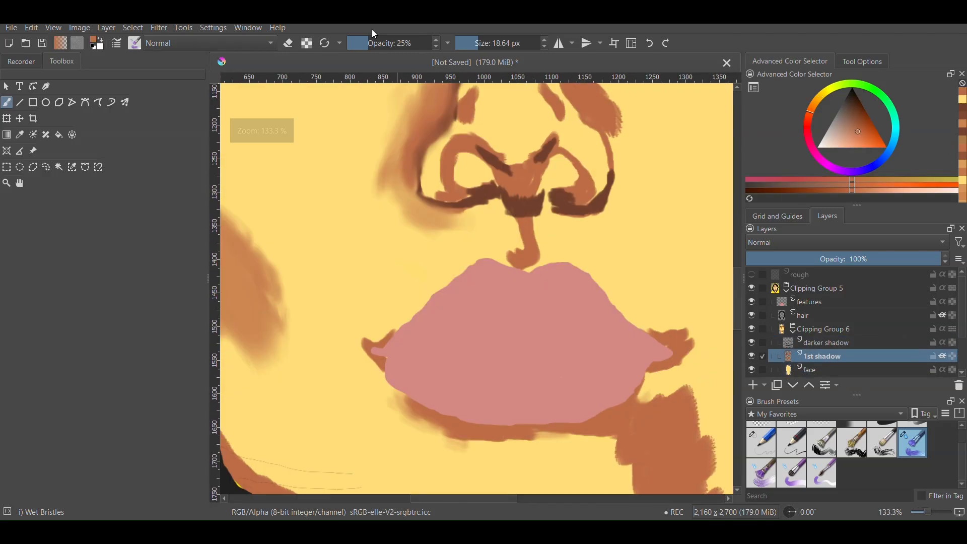
Raise the brush opacity and strengthen the burnt orange shadow along the underside of the lower lip
{"action": "left_click", "coordinate": [429, 44]}
{"action": "scroll", "coordinate": [479, 454], "scroll_direction": "up", "scroll_amount": 4}
{"action": "left_click_drag", "start_coordinate": [325, 299], "coordinate": [411, 360]}
{"action": "left_click_drag", "start_coordinate": [497, 362], "coordinate": [672, 360]}
{"action": "scroll", "coordinate": [554, 363], "scroll_direction": "down", "scroll_amount": 4}
{"action": "scroll", "coordinate": [699, 364], "scroll_direction": "up", "scroll_amount": 3}
{"action": "scroll", "coordinate": [574, 289], "scroll_direction": "down", "scroll_amount": 6}
{"action": "mouse_move", "coordinate": [393, 328]}
{"action": "left_mouse_down"}
{"action": "mouse_move", "coordinate": [529, 340]}
{"action": "mouse_move", "coordinate": [499, 341]}
{"action": "mouse_move", "coordinate": [542, 398]}
{"action": "left_mouse_up"}
{"action": "scroll", "coordinate": [590, 282], "scroll_direction": "up", "scroll_amount": 4}
Set the brush opacity to 31% and feather the left edge of the chin shadow below the lip
{"action": "left_click", "coordinate": [375, 45]}
{"action": "scroll", "coordinate": [506, 330], "scroll_direction": "up", "scroll_amount": 3}
{"action": "scroll", "coordinate": [548, 393], "scroll_direction": "up", "scroll_amount": 1}
{"action": "left_click", "coordinate": [373, 43]}
{"action": "scroll", "coordinate": [524, 307], "scroll_direction": "down", "scroll_amount": 1}
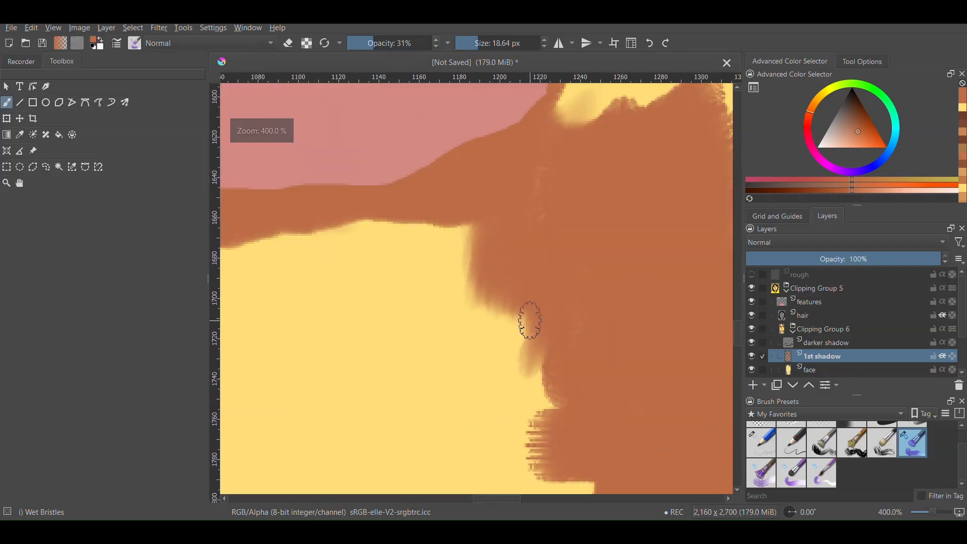
{"action": "left_click_drag", "start_coordinate": [537, 363], "coordinate": [511, 474]}
{"action": "scroll", "coordinate": [524, 468], "scroll_direction": "down", "scroll_amount": 1}
{"action": "mouse_move", "coordinate": [630, 313]}
{"action": "left_mouse_down"}
{"action": "mouse_move", "coordinate": [524, 427]}
{"action": "mouse_move", "coordinate": [436, 434]}
{"action": "left_mouse_up"}
Sample the transition tones and blend the left edge of the chin shadow down into the pale chin
{"action": "left_click", "coordinate": [510, 408], "text": "ctrl"}
{"action": "mouse_move", "coordinate": [605, 362]}
{"action": "left_mouse_down"}
{"action": "mouse_move", "coordinate": [627, 323]}
{"action": "mouse_move", "coordinate": [464, 425]}
{"action": "left_mouse_up"}
{"action": "left_click_drag", "start_coordinate": [617, 265], "coordinate": [596, 186]}
{"action": "scroll", "coordinate": [579, 226], "scroll_direction": "down", "scroll_amount": 2}
{"action": "left_click", "coordinate": [458, 281], "text": "ctrl"}
{"action": "left_click", "coordinate": [479, 274], "text": "ctrl"}
{"action": "mouse_move", "coordinate": [462, 252]}
{"action": "left_mouse_down"}
{"action": "mouse_move", "coordinate": [481, 274]}
{"action": "mouse_move", "coordinate": [403, 410]}
{"action": "left_mouse_up"}
{"action": "scroll", "coordinate": [496, 383], "scroll_direction": "down", "scroll_amount": 2}
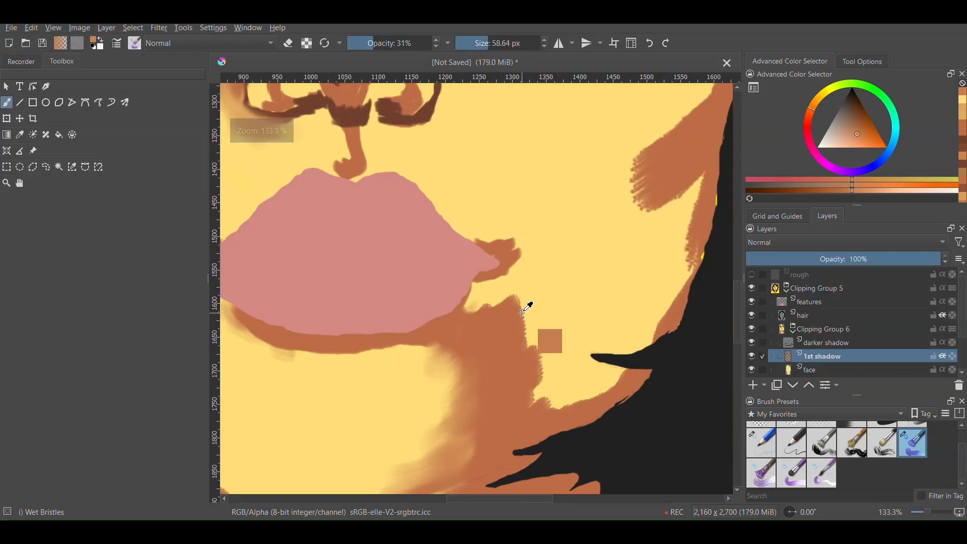
Blend the right edge of the chin shadow outward into the pale skin toward the jaw
{"action": "mouse_move", "coordinate": [523, 322]}
{"action": "left_mouse_down"}
{"action": "mouse_move", "coordinate": [514, 340]}
{"action": "mouse_move", "coordinate": [614, 372]}
{"action": "mouse_move", "coordinate": [484, 322]}
{"action": "mouse_move", "coordinate": [605, 393]}
{"action": "left_mouse_up"}
{"action": "scroll", "coordinate": [628, 302], "scroll_direction": "down", "scroll_amount": 2}
{"action": "scroll", "coordinate": [399, 265], "scroll_direction": "up", "scroll_amount": 4}
{"action": "mouse_move", "coordinate": [455, 334]}
{"action": "left_mouse_down"}
{"action": "mouse_move", "coordinate": [409, 334]}
{"action": "mouse_move", "coordinate": [489, 338]}
{"action": "left_mouse_up"}
{"action": "left_click_drag", "start_coordinate": [473, 373], "coordinate": [447, 332]}
{"action": "scroll", "coordinate": [450, 333], "scroll_direction": "down", "scroll_amount": 5}
Feather the shadow at the right corner of the mouth outward into the cheek
{"action": "scroll", "coordinate": [574, 332], "scroll_direction": "up", "scroll_amount": 6}
{"action": "left_click_drag", "start_coordinate": [544, 272], "coordinate": [632, 204]}
{"action": "left_click_drag", "start_coordinate": [554, 287], "coordinate": [479, 313]}
{"action": "scroll", "coordinate": [544, 245], "scroll_direction": "down", "scroll_amount": 8}
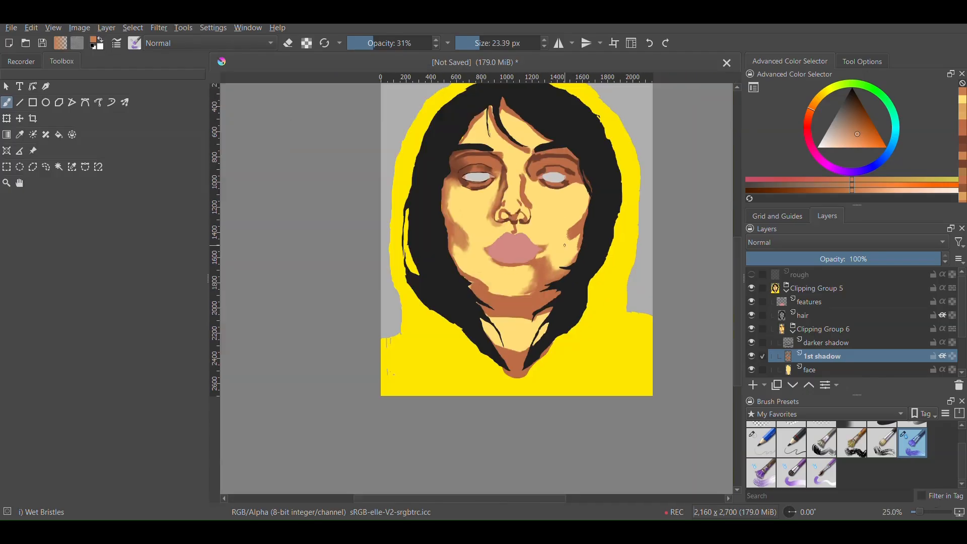
Feather the shadow down the right side of the nose into the pale skin with a 23.39 px brush
{"action": "scroll", "coordinate": [519, 171], "scroll_direction": "up", "scroll_amount": 9}
{"action": "left_click_drag", "start_coordinate": [590, 251], "coordinate": [520, 162]}
{"action": "scroll", "coordinate": [580, 183], "scroll_direction": "down", "scroll_amount": 2}
{"action": "mouse_move", "coordinate": [627, 207]}
{"action": "left_mouse_down"}
{"action": "mouse_move", "coordinate": [613, 397]}
{"action": "mouse_move", "coordinate": [597, 290]}
{"action": "left_mouse_up"}
{"action": "left_click_drag", "start_coordinate": [660, 353], "coordinate": [680, 479]}
{"action": "left_click_drag", "start_coordinate": [556, 218], "coordinate": [593, 354]}
{"action": "scroll", "coordinate": [655, 307], "scroll_direction": "down", "scroll_amount": 8}
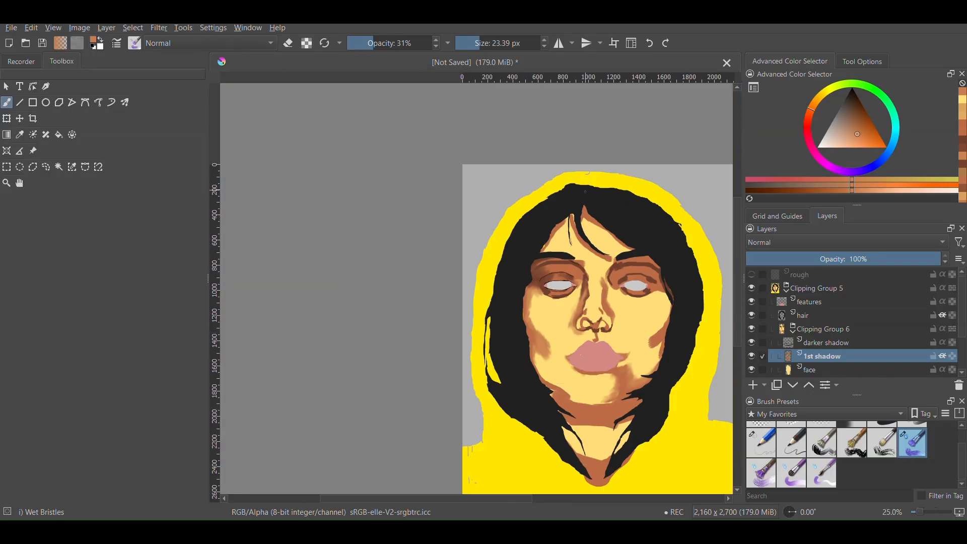
Sample the shadow tones and soften the lower edge of the dark band beneath the left eyebrow
{"action": "scroll", "coordinate": [577, 262], "scroll_direction": "up", "scroll_amount": 7}
{"action": "left_click", "coordinate": [544, 292], "text": "ctrl"}
{"action": "left_click_drag", "start_coordinate": [560, 282], "coordinate": [642, 343]}
{"action": "left_click", "coordinate": [604, 330], "text": "ctrl"}
{"action": "scroll", "coordinate": [640, 333], "scroll_direction": "down", "scroll_amount": 4}
{"action": "scroll", "coordinate": [606, 324], "scroll_direction": "up", "scroll_amount": 4}
{"action": "scroll", "coordinate": [559, 320], "scroll_direction": "down", "scroll_amount": 5}
{"action": "scroll", "coordinate": [541, 318], "scroll_direction": "up", "scroll_amount": 4}
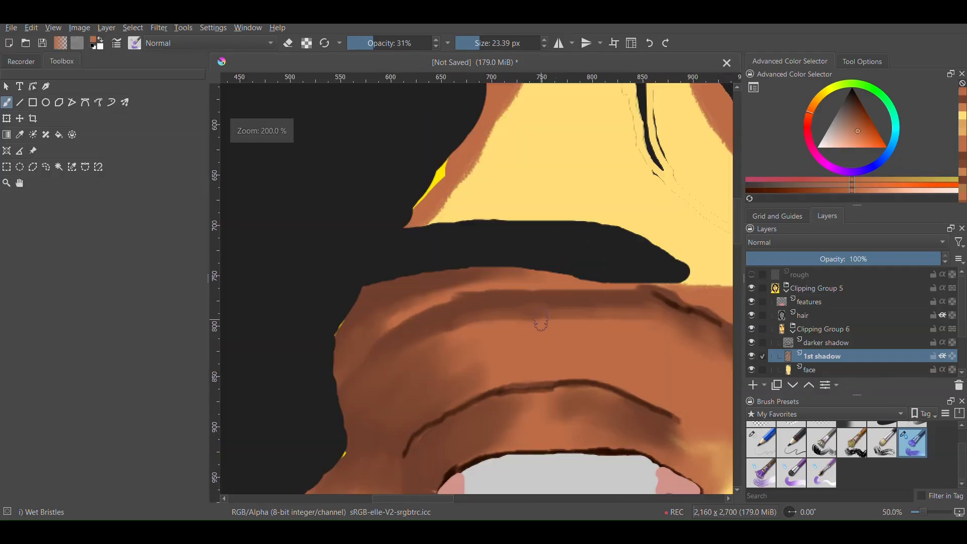
{"action": "scroll", "coordinate": [606, 286], "scroll_direction": "down", "scroll_amount": 7}
Show the rough layer and blend the dark brown shadow below the right eyebrow into the burnt orange
{"action": "scroll", "coordinate": [557, 243], "scroll_direction": "up", "scroll_amount": 9}
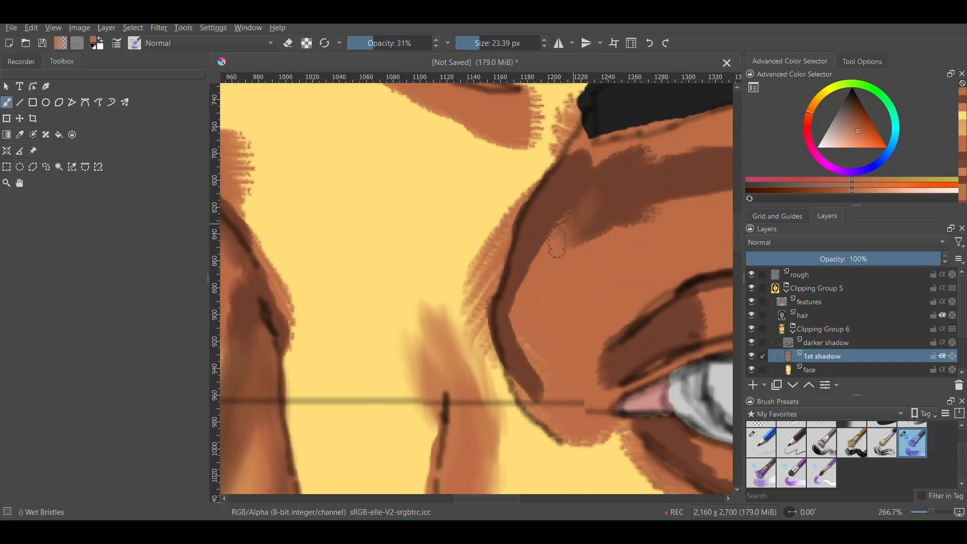
{"action": "scroll", "coordinate": [537, 269], "scroll_direction": "down", "scroll_amount": 2}
{"action": "scroll", "coordinate": [462, 204], "scroll_direction": "up", "scroll_amount": 2}
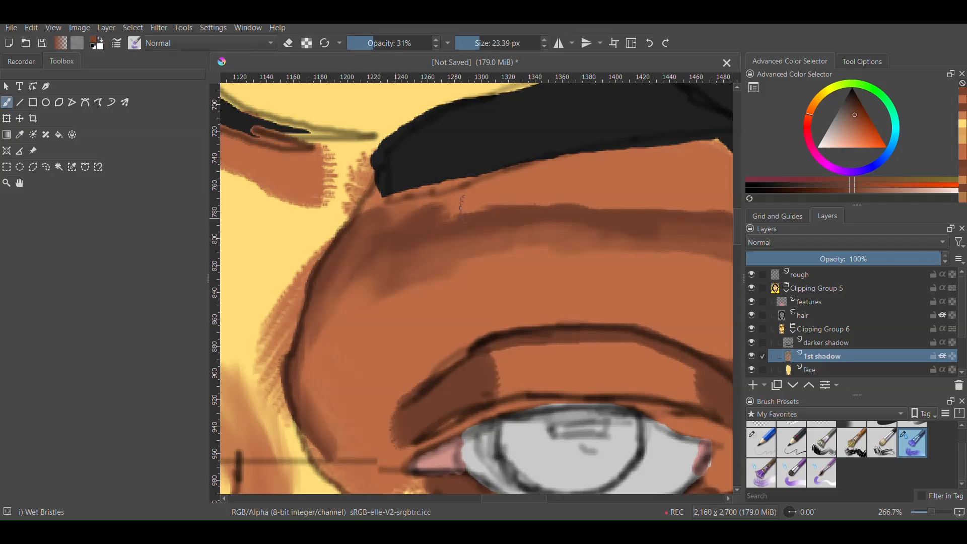
{"action": "scroll", "coordinate": [584, 201], "scroll_direction": "up", "scroll_amount": 3}
{"action": "scroll", "coordinate": [478, 227], "scroll_direction": "down", "scroll_amount": 4}
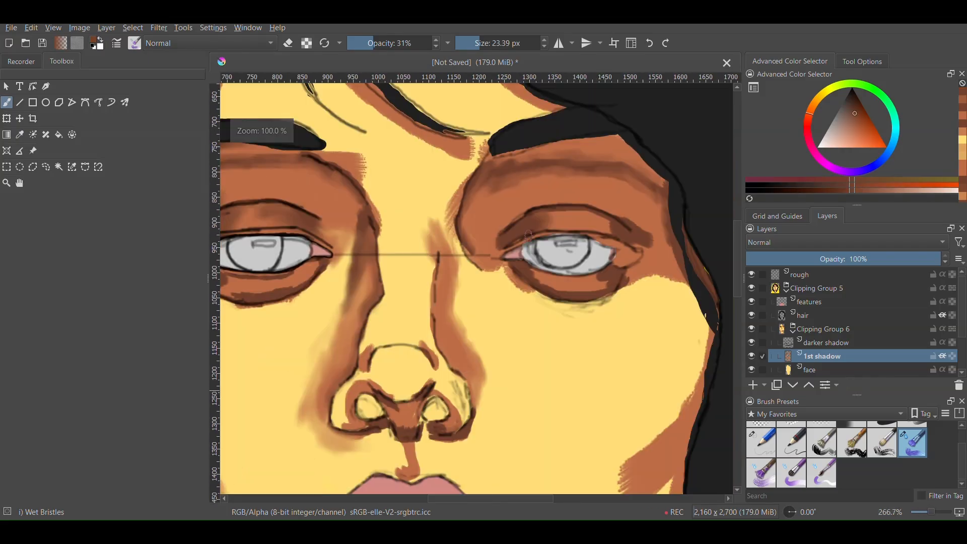
Soften the dark shadows at both ends of the right upper eyelid
{"action": "scroll", "coordinate": [386, 247], "scroll_direction": "up", "scroll_amount": 6}
{"action": "scroll", "coordinate": [385, 246], "scroll_direction": "down", "scroll_amount": 4}
{"action": "scroll", "coordinate": [444, 211], "scroll_direction": "up", "scroll_amount": 4}
{"action": "scroll", "coordinate": [454, 201], "scroll_direction": "down", "scroll_amount": 4}
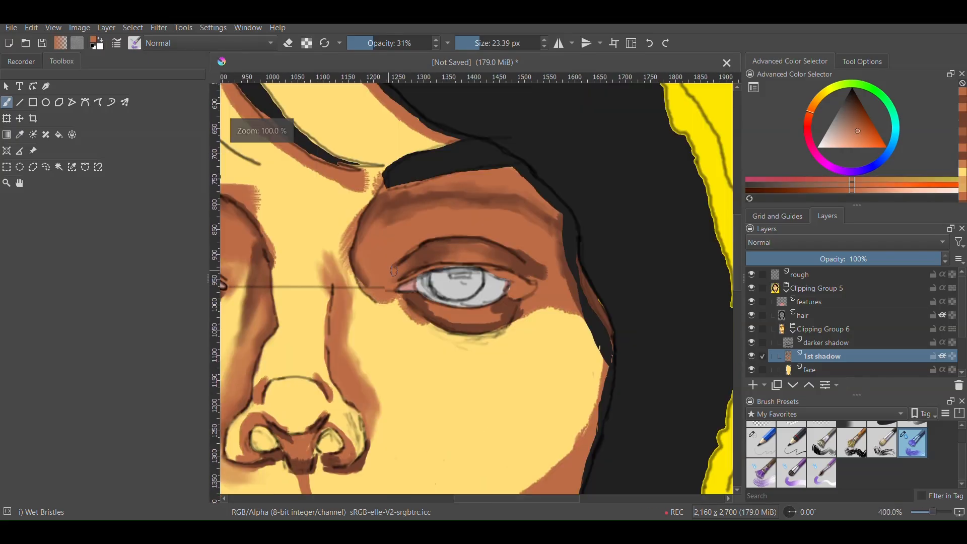
Blend the dark shadows along the lower lids of both eyes into the burnt orange
{"action": "scroll", "coordinate": [498, 174], "scroll_direction": "up", "scroll_amount": 3}
{"action": "scroll", "coordinate": [499, 174], "scroll_direction": "down", "scroll_amount": 4}
{"action": "scroll", "coordinate": [432, 334], "scroll_direction": "up", "scroll_amount": 5}
{"action": "scroll", "coordinate": [367, 291], "scroll_direction": "down", "scroll_amount": 1}
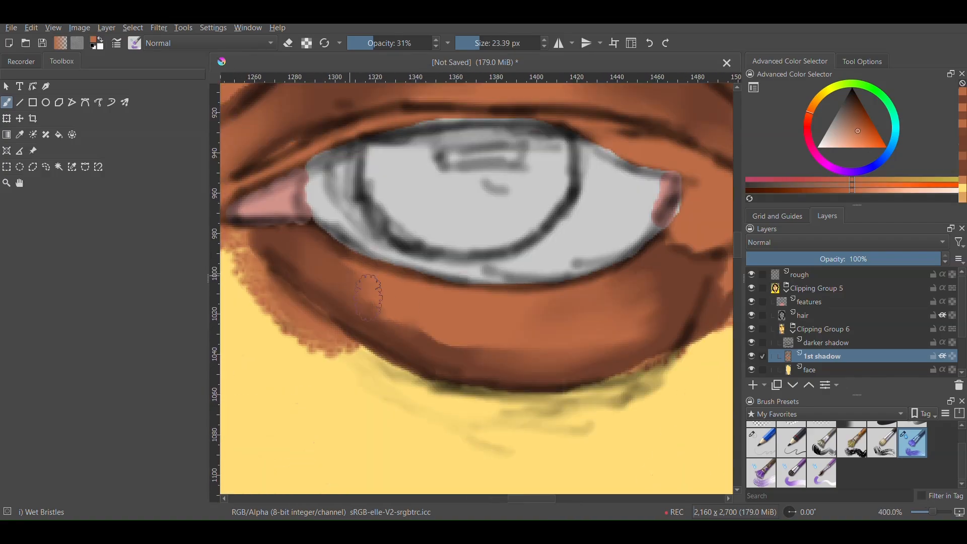
{"action": "scroll", "coordinate": [259, 287], "scroll_direction": "up", "scroll_amount": 1}
{"action": "scroll", "coordinate": [675, 226], "scroll_direction": "down", "scroll_amount": 8}
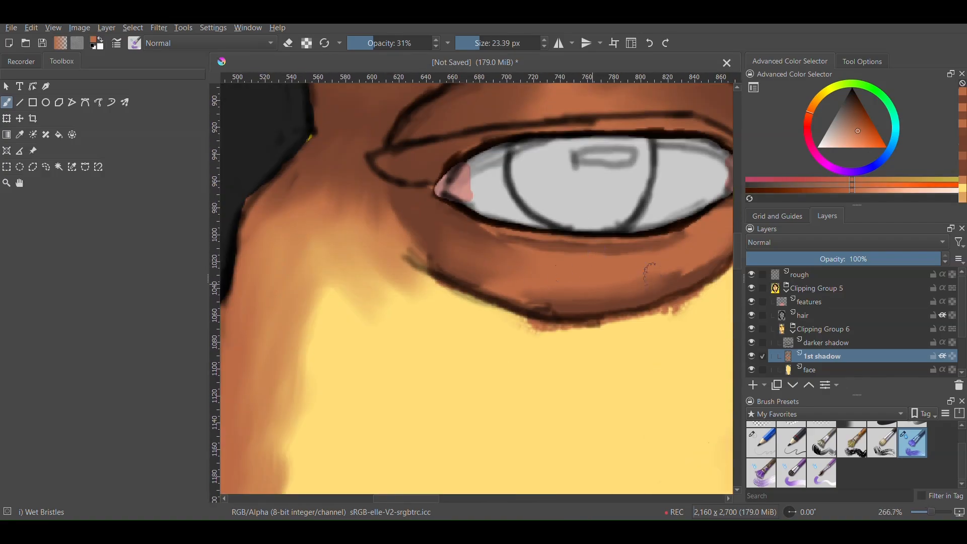
Hide the rough layer and feather the edges of the right cheek shadow into the pale skin
{"action": "scroll", "coordinate": [634, 289], "scroll_direction": "up", "scroll_amount": 7}
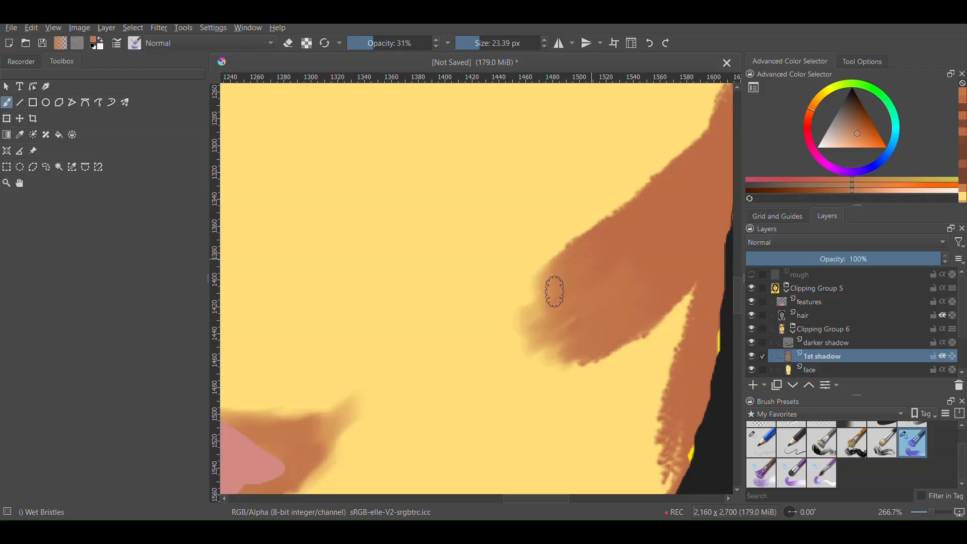
{"action": "scroll", "coordinate": [680, 282], "scroll_direction": "down", "scroll_amount": 4}
{"action": "scroll", "coordinate": [650, 236], "scroll_direction": "up", "scroll_amount": 4}
{"action": "scroll", "coordinate": [594, 302], "scroll_direction": "down", "scroll_amount": 2}
{"action": "scroll", "coordinate": [566, 362], "scroll_direction": "up", "scroll_amount": 2}
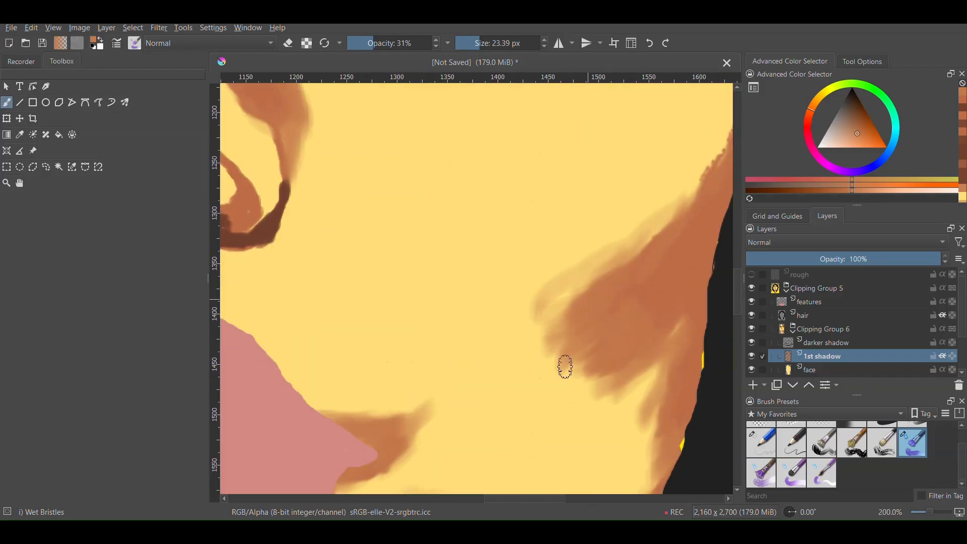
Soften the shadow edge beside the hair near the right eye's outer corner with a 45.89 px brush
{"action": "scroll", "coordinate": [604, 342], "scroll_direction": "down", "scroll_amount": 6}
{"action": "scroll", "coordinate": [660, 296], "scroll_direction": "up", "scroll_amount": 8}
{"action": "left_click_drag", "start_coordinate": [676, 180], "coordinate": [721, 179]}
{"action": "scroll", "coordinate": [524, 201], "scroll_direction": "down", "scroll_amount": 1}
{"action": "scroll", "coordinate": [645, 189], "scroll_direction": "down", "scroll_amount": 7}
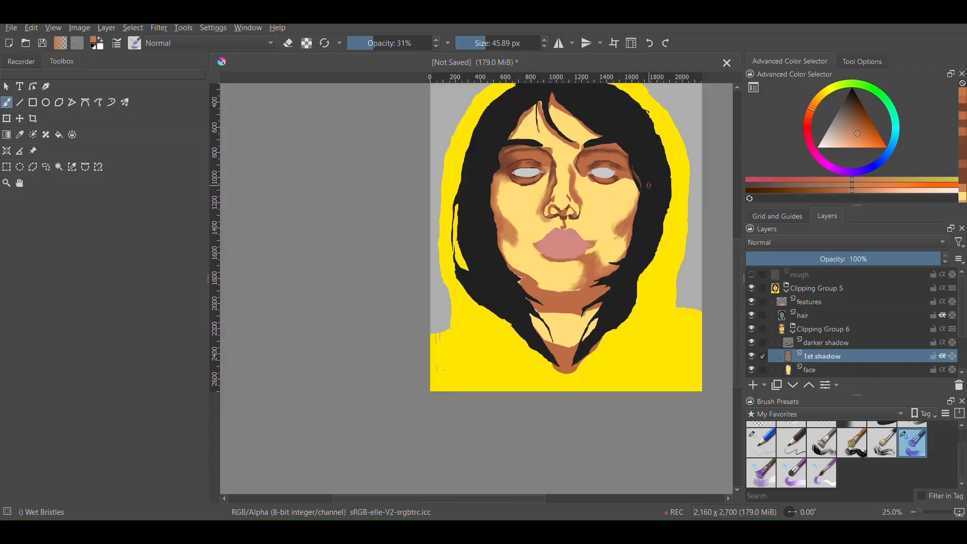
Paint soft orange-brown shading on the cheeks beside the nose and between the brows with a brush about 75 px wide
{"action": "scroll", "coordinate": [649, 183], "scroll_direction": "up", "scroll_amount": 4}
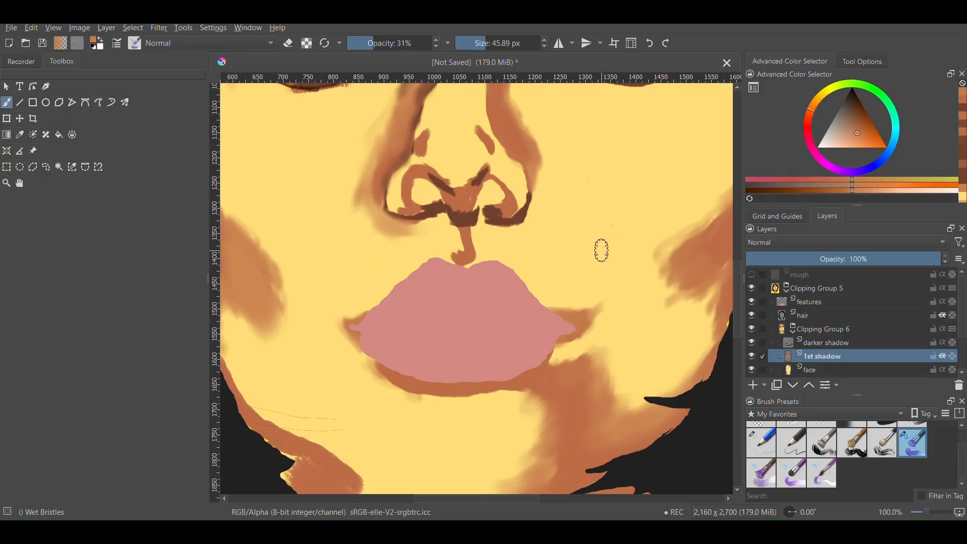
{"action": "scroll", "coordinate": [584, 218], "scroll_direction": "down", "scroll_amount": 4}
{"action": "scroll", "coordinate": [502, 161], "scroll_direction": "up", "scroll_amount": 5}
{"action": "scroll", "coordinate": [605, 205], "scroll_direction": "down", "scroll_amount": 1}
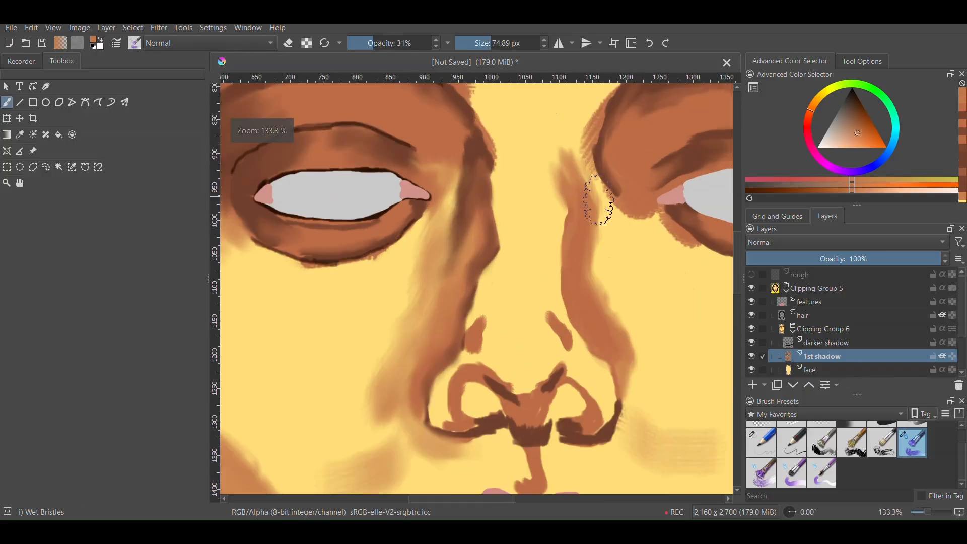
{"action": "scroll", "coordinate": [570, 274], "scroll_direction": "down", "scroll_amount": 3}
{"action": "scroll", "coordinate": [469, 259], "scroll_direction": "up", "scroll_amount": 5}
{"action": "scroll", "coordinate": [669, 292], "scroll_direction": "down", "scroll_amount": 8}
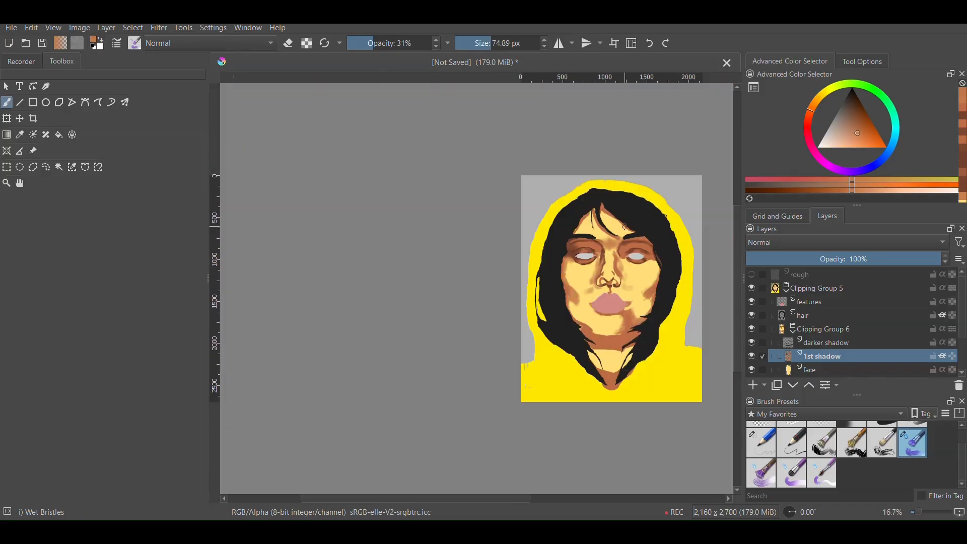
{"action": "scroll", "coordinate": [603, 327], "scroll_direction": "up", "scroll_amount": 4}
{"action": "scroll", "coordinate": [691, 193], "scroll_direction": "up", "scroll_amount": 2}
{"action": "scroll", "coordinate": [615, 261], "scroll_direction": "down", "scroll_amount": 4}
Paint a dark brown shadow across the neck beneath the jaw on the 1st shadow layer, temporarily showing the rough layer as a guide
{"action": "left_click", "coordinate": [752, 274]}
{"action": "scroll", "coordinate": [594, 317], "scroll_direction": "up", "scroll_amount": 4}
{"action": "left_click", "coordinate": [705, 301], "text": "ctrl"}
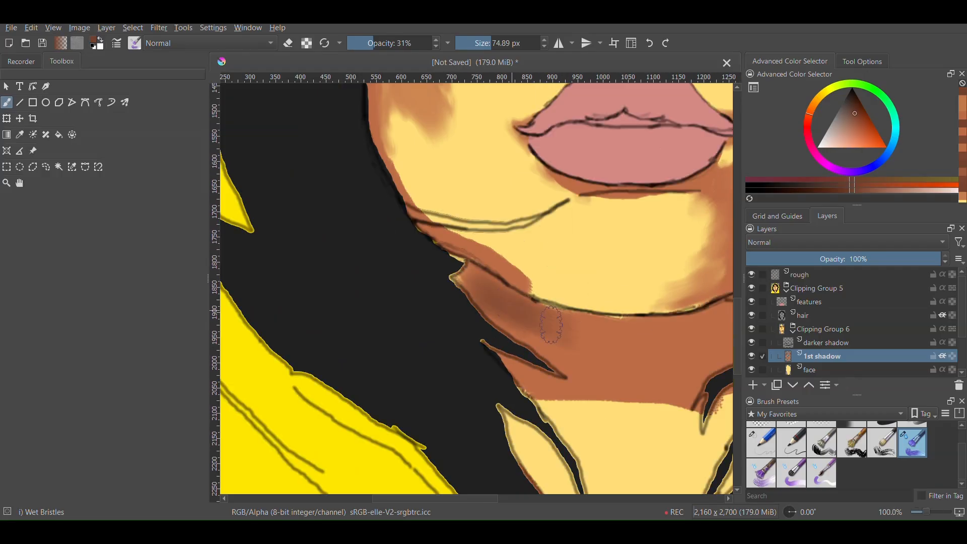
{"action": "left_click_drag", "start_coordinate": [476, 275], "coordinate": [594, 335]}
{"action": "scroll", "coordinate": [549, 327], "scroll_direction": "down", "scroll_amount": 3}
{"action": "scroll", "coordinate": [640, 326], "scroll_direction": "up", "scroll_amount": 3}
{"action": "mouse_move", "coordinate": [382, 332]}
{"action": "left_mouse_down"}
{"action": "mouse_move", "coordinate": [511, 346]}
{"action": "mouse_move", "coordinate": [428, 376]}
{"action": "left_mouse_up"}
{"action": "scroll", "coordinate": [480, 327], "scroll_direction": "up", "scroll_amount": 3}
{"action": "scroll", "coordinate": [284, 283], "scroll_direction": "down", "scroll_amount": 3}
{"action": "scroll", "coordinate": [531, 317], "scroll_direction": "down", "scroll_amount": 5}
{"action": "left_click", "coordinate": [751, 274]}
{"action": "scroll", "coordinate": [507, 315], "scroll_direction": "up", "scroll_amount": 6}
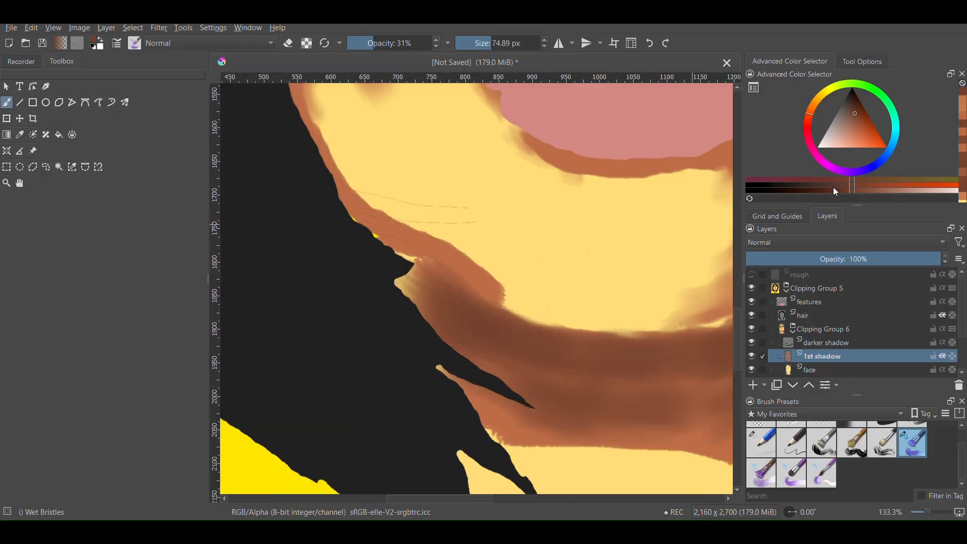
Deepen the neck shadow directly under the chin with a darker brown and a 43.39 px brush
{"action": "scroll", "coordinate": [493, 324], "scroll_direction": "down", "scroll_amount": 4}
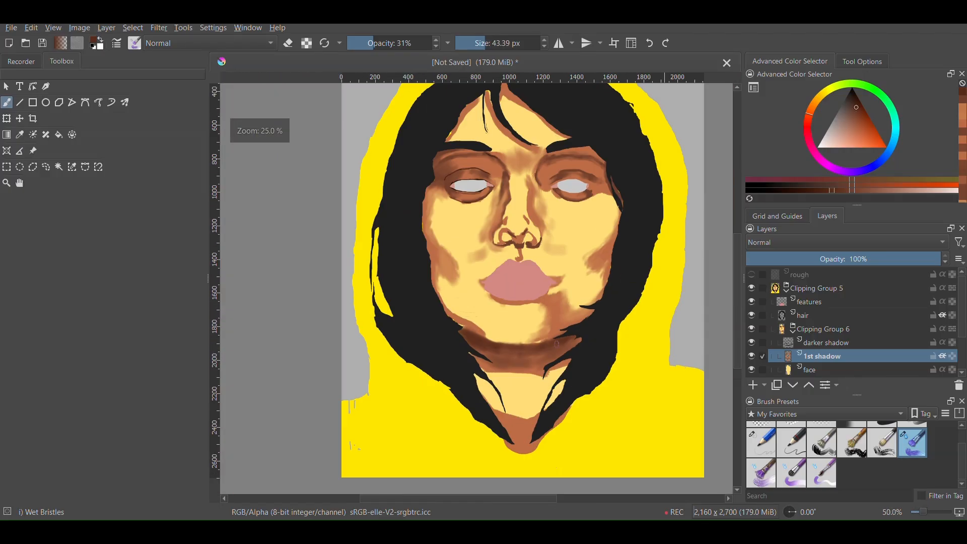
{"action": "scroll", "coordinate": [687, 329], "scroll_direction": "up", "scroll_amount": 2}
{"action": "scroll", "coordinate": [655, 336], "scroll_direction": "down", "scroll_amount": 2}
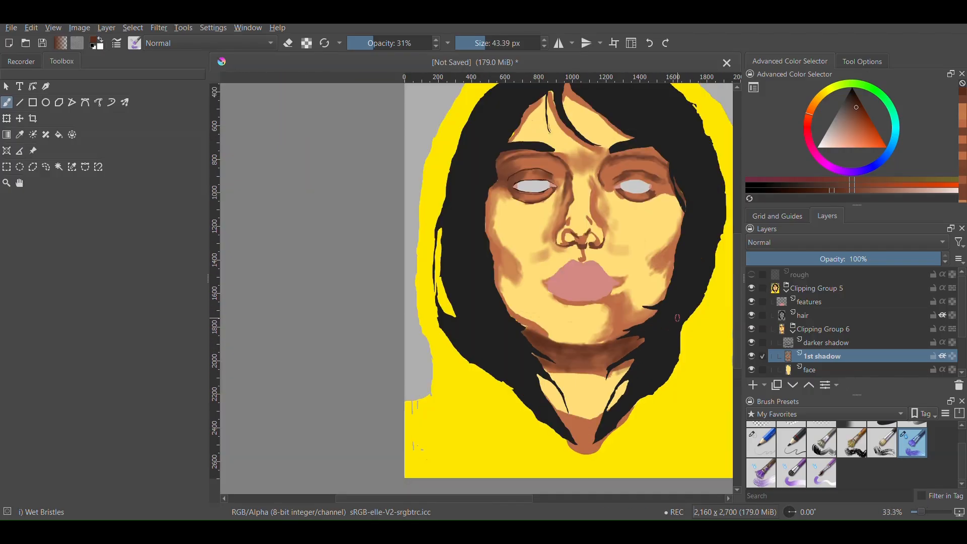
{"action": "scroll", "coordinate": [572, 367], "scroll_direction": "up", "scroll_amount": 4}
{"action": "scroll", "coordinate": [572, 367], "scroll_direction": "down", "scroll_amount": 5}
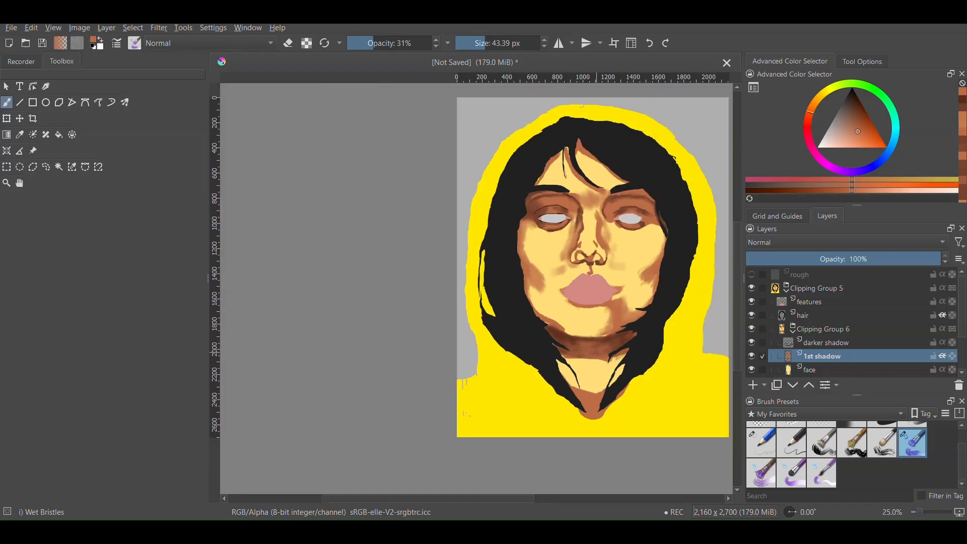
Shade the sides of the chin below the mouth in orange-brown and reduce the brush to 21.39 px
{"action": "scroll", "coordinate": [558, 325], "scroll_direction": "up", "scroll_amount": 5}
{"action": "scroll", "coordinate": [534, 309], "scroll_direction": "down", "scroll_amount": 4}
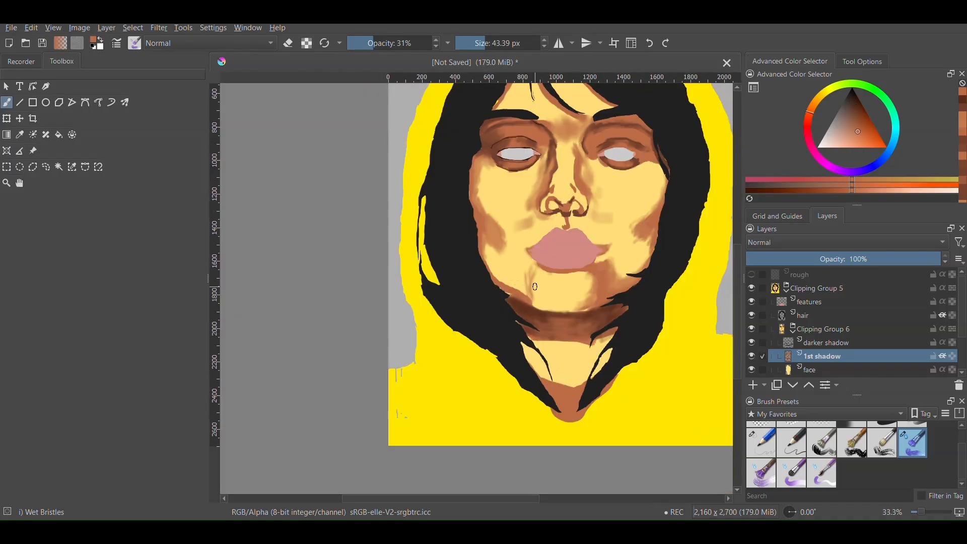
{"action": "scroll", "coordinate": [555, 188], "scroll_direction": "up", "scroll_amount": 6}
{"action": "mouse_move", "coordinate": [544, 195]}
{"action": "left_mouse_down", "text": "shift"}
{"action": "mouse_move", "coordinate": [529, 195]}
{"action": "mouse_move", "coordinate": [630, 239]}
{"action": "left_mouse_up", "text": "shift"}
{"action": "scroll", "coordinate": [622, 240], "scroll_direction": "down", "scroll_amount": 1}
{"action": "scroll", "coordinate": [604, 282], "scroll_direction": "down", "scroll_amount": 6}
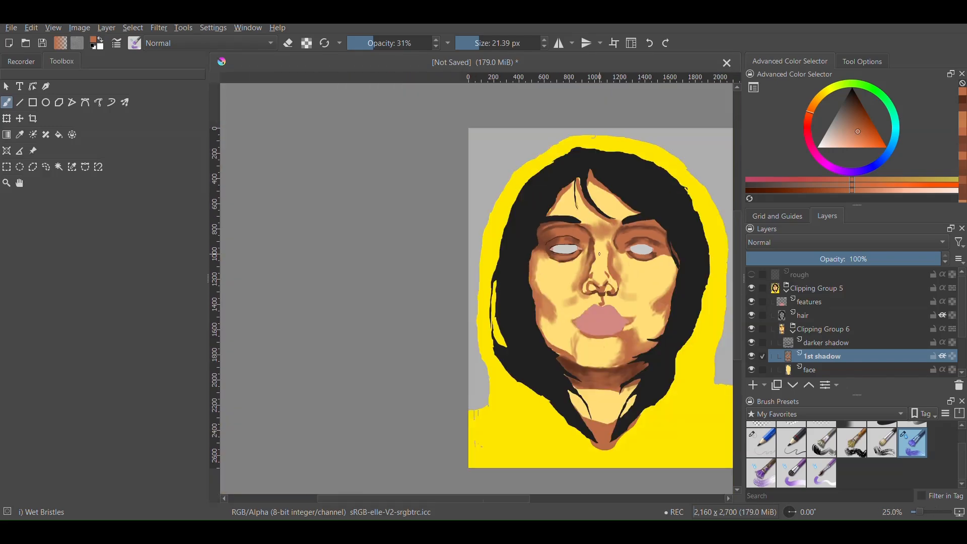
Enlarge the brush to 88.89 px and add soft orange-brown shading along the outer cheeks
{"action": "scroll", "coordinate": [545, 273], "scroll_direction": "up", "scroll_amount": 5}
{"action": "left_click_drag", "start_coordinate": [514, 251], "coordinate": [550, 251], "text": "shift"}
{"action": "scroll", "coordinate": [656, 309], "scroll_direction": "down", "scroll_amount": 5}
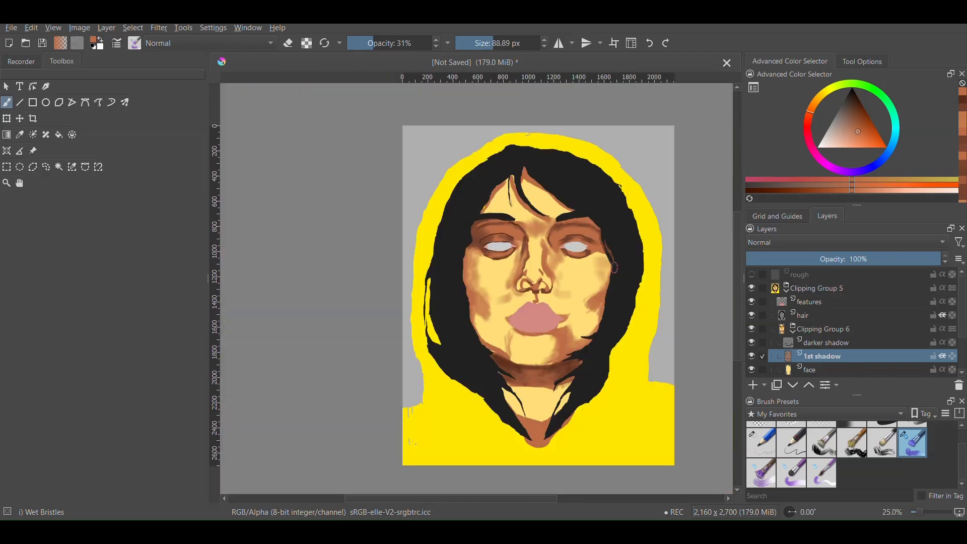
Blend the left cheek shadow into the skin with sampled light yellow and light orange tones
{"action": "scroll", "coordinate": [484, 318], "scroll_direction": "up", "scroll_amount": 6}
{"action": "left_click", "coordinate": [469, 349], "text": "ctrl"}
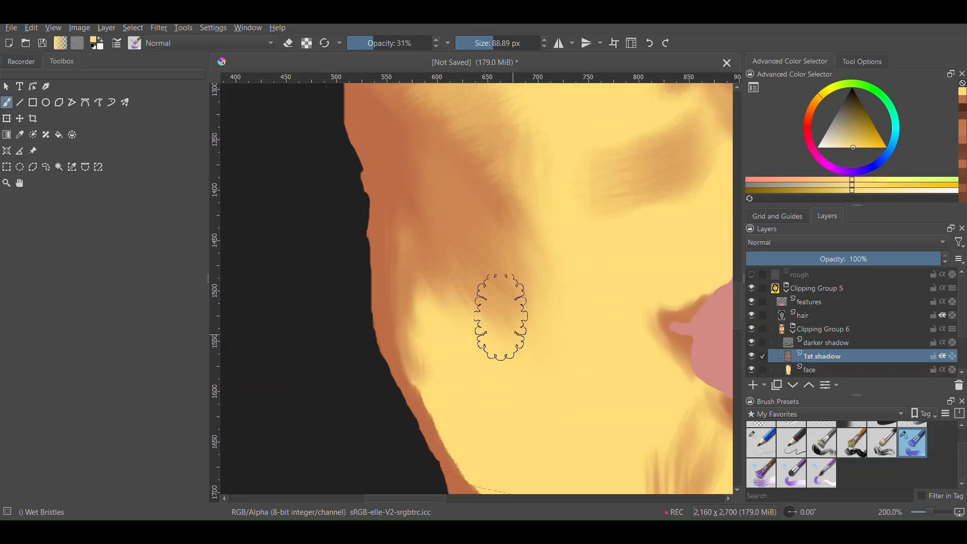
{"action": "scroll", "coordinate": [501, 318], "scroll_direction": "down", "scroll_amount": 6}
{"action": "scroll", "coordinate": [630, 312], "scroll_direction": "up", "scroll_amount": 5}
{"action": "left_click", "coordinate": [494, 222], "text": "ctrl"}
{"action": "left_click_drag", "start_coordinate": [459, 212], "coordinate": [438, 212]}
Blend the right cheek shadow into the jaw area with light orange strokes
{"action": "scroll", "coordinate": [483, 202], "scroll_direction": "down", "scroll_amount": 3}
{"action": "scroll", "coordinate": [443, 215], "scroll_direction": "up", "scroll_amount": 1}
{"action": "scroll", "coordinate": [282, 203], "scroll_direction": "down", "scroll_amount": 3}
{"action": "scroll", "coordinate": [385, 201], "scroll_direction": "up", "scroll_amount": 4}
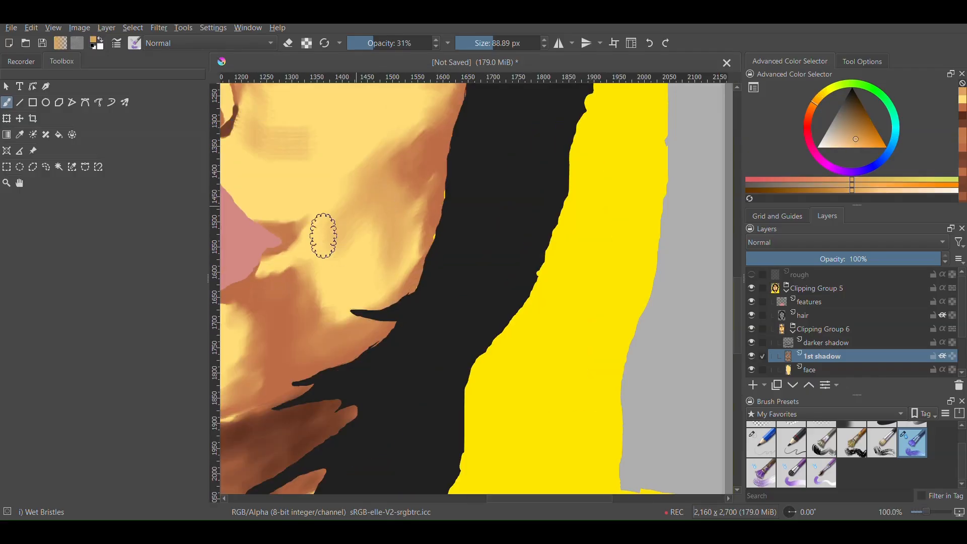
{"action": "scroll", "coordinate": [401, 205], "scroll_direction": "down", "scroll_amount": 5}
Soften the forehead shading along the hairline and above the left brow with light orange strokes, using a 55.89 px brush
{"action": "scroll", "coordinate": [333, 125], "scroll_direction": "up", "scroll_amount": 6}
{"action": "mouse_move", "coordinate": [325, 217]}
{"action": "left_mouse_down"}
{"action": "mouse_move", "coordinate": [367, 185]}
{"action": "mouse_move", "coordinate": [345, 184]}
{"action": "left_mouse_up"}
{"action": "scroll", "coordinate": [309, 211], "scroll_direction": "up", "scroll_amount": 4}
{"action": "left_click_drag", "start_coordinate": [289, 242], "coordinate": [362, 338]}
{"action": "scroll", "coordinate": [370, 244], "scroll_direction": "down", "scroll_amount": 4}
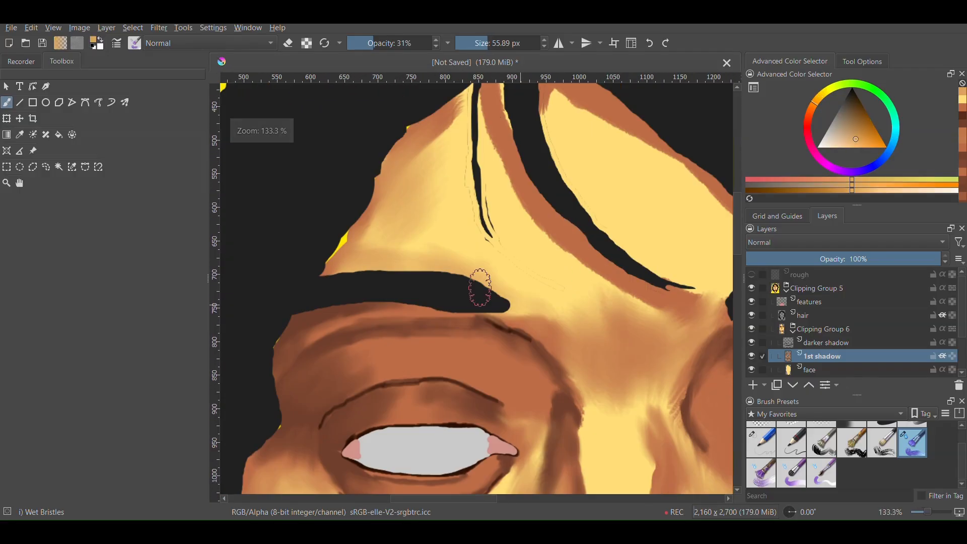
{"action": "scroll", "coordinate": [480, 287], "scroll_direction": "down", "scroll_amount": 5}
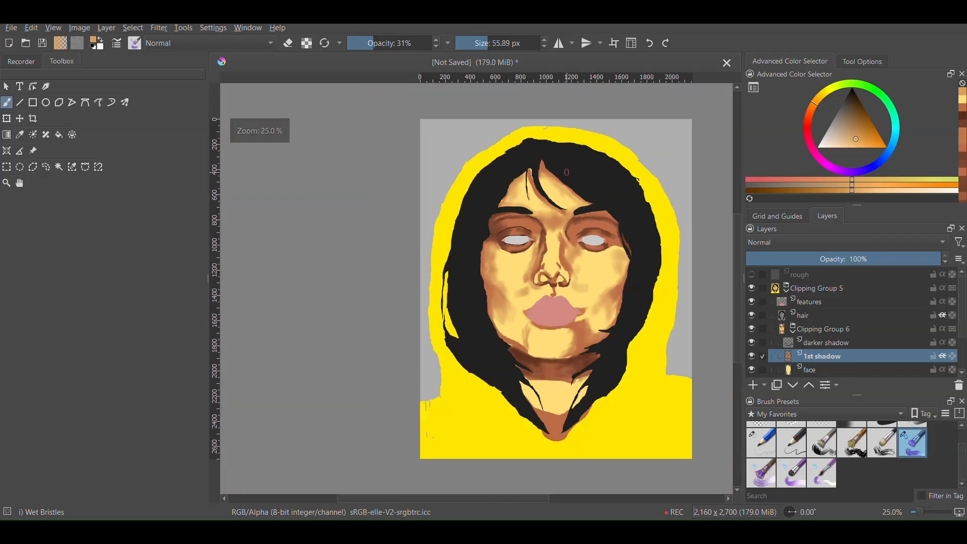
Smooth the shading between the left eye and the outer cheek with sampled light yellow skin tone
{"action": "scroll", "coordinate": [582, 171], "scroll_direction": "up", "scroll_amount": 7}
{"action": "scroll", "coordinate": [514, 339], "scroll_direction": "down", "scroll_amount": 7}
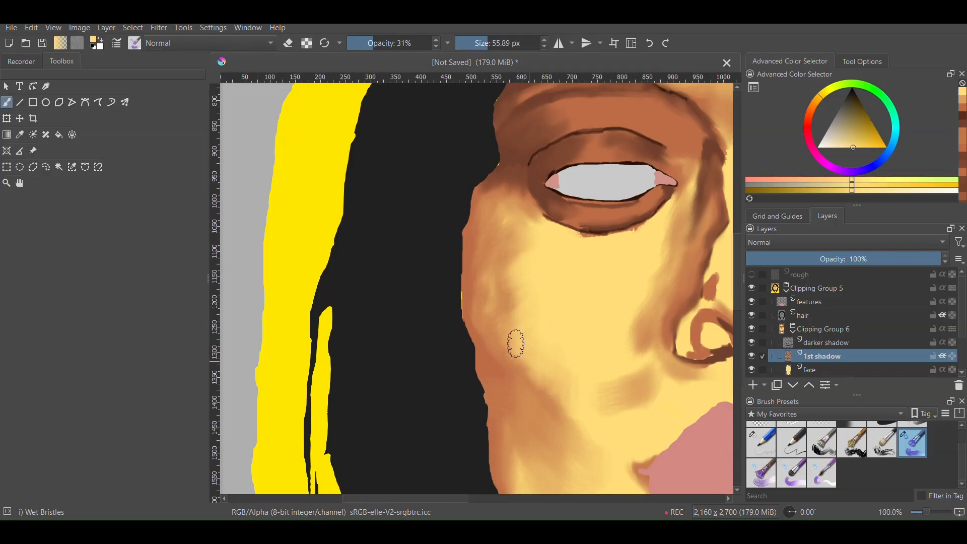
{"action": "scroll", "coordinate": [649, 325], "scroll_direction": "up", "scroll_amount": 5}
{"action": "scroll", "coordinate": [649, 325], "scroll_direction": "down", "scroll_amount": 5}
{"action": "scroll", "coordinate": [534, 333], "scroll_direction": "up", "scroll_amount": 3}
{"action": "scroll", "coordinate": [532, 323], "scroll_direction": "down", "scroll_amount": 4}
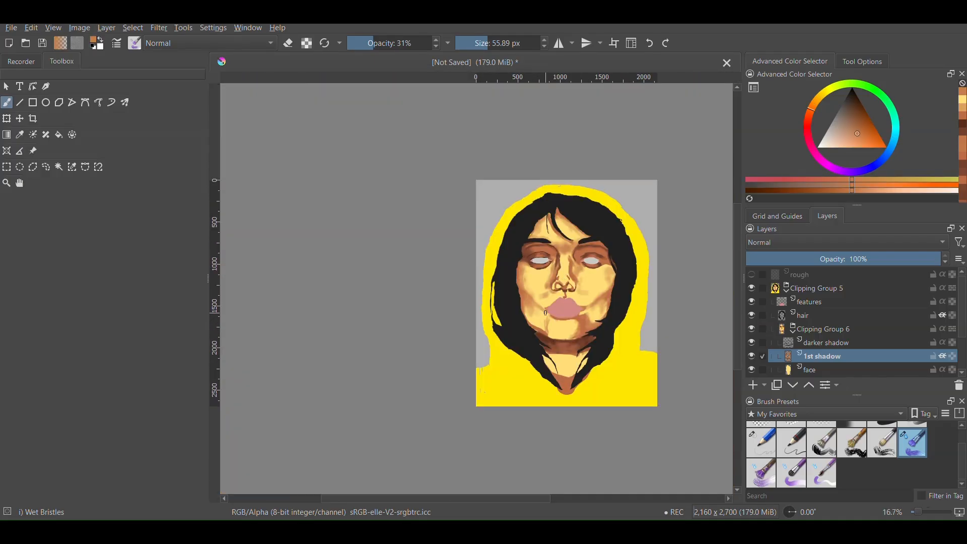
Blend the left cheek shadow toward the mouth corner with tones sampled from the surrounding skin
{"action": "scroll", "coordinate": [541, 310], "scroll_direction": "up", "scroll_amount": 6}
{"action": "left_click", "coordinate": [558, 348], "text": "ctrl"}
{"action": "left_click_drag", "start_coordinate": [559, 350], "coordinate": [565, 322]}
{"action": "left_click", "coordinate": [563, 318], "text": "ctrl"}
{"action": "left_click_drag", "start_coordinate": [565, 302], "coordinate": [576, 307]}
{"action": "scroll", "coordinate": [490, 311], "scroll_direction": "down", "scroll_amount": 5}
Blend the right cheek shadow between the mouth corner and jawline with a sampled skin tone
{"action": "scroll", "coordinate": [575, 313], "scroll_direction": "up", "scroll_amount": 5}
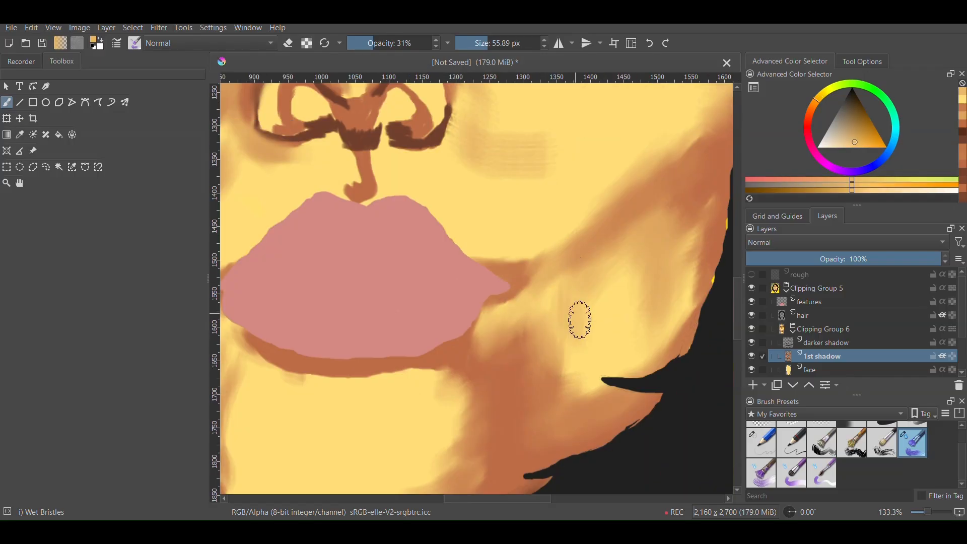
{"action": "left_click", "coordinate": [704, 282], "text": "ctrl"}
{"action": "left_click_drag", "start_coordinate": [704, 282], "coordinate": [697, 258]}
{"action": "scroll", "coordinate": [637, 269], "scroll_direction": "down", "scroll_amount": 6}
Shade the contour of the chin below the lower lip in orange-brown with the 55.89 px brush
{"action": "scroll", "coordinate": [595, 281], "scroll_direction": "up", "scroll_amount": 6}
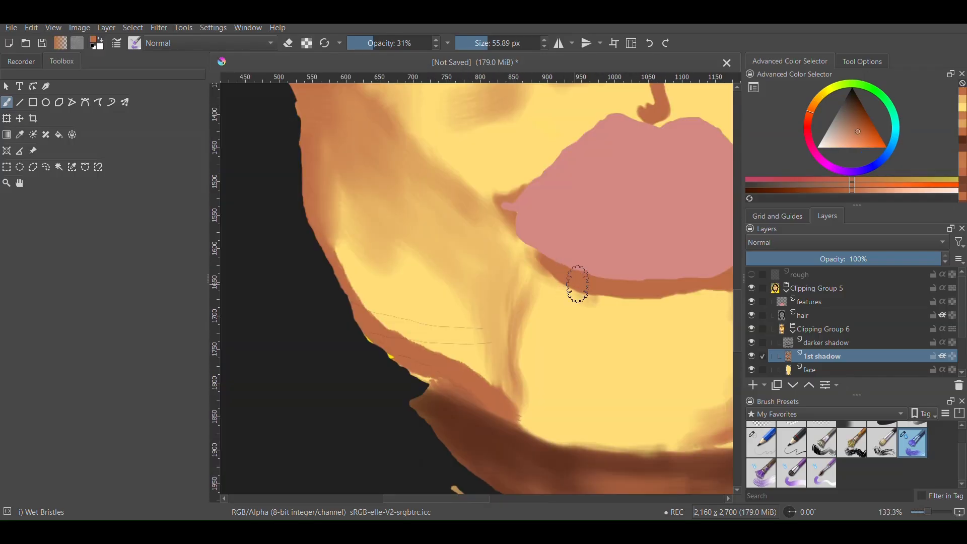
{"action": "left_click_drag", "start_coordinate": [576, 286], "coordinate": [516, 330]}
{"action": "scroll", "coordinate": [462, 266], "scroll_direction": "down", "scroll_amount": 6}
{"action": "scroll", "coordinate": [477, 269], "scroll_direction": "up", "scroll_amount": 7}
{"action": "scroll", "coordinate": [617, 302], "scroll_direction": "down", "scroll_amount": 6}
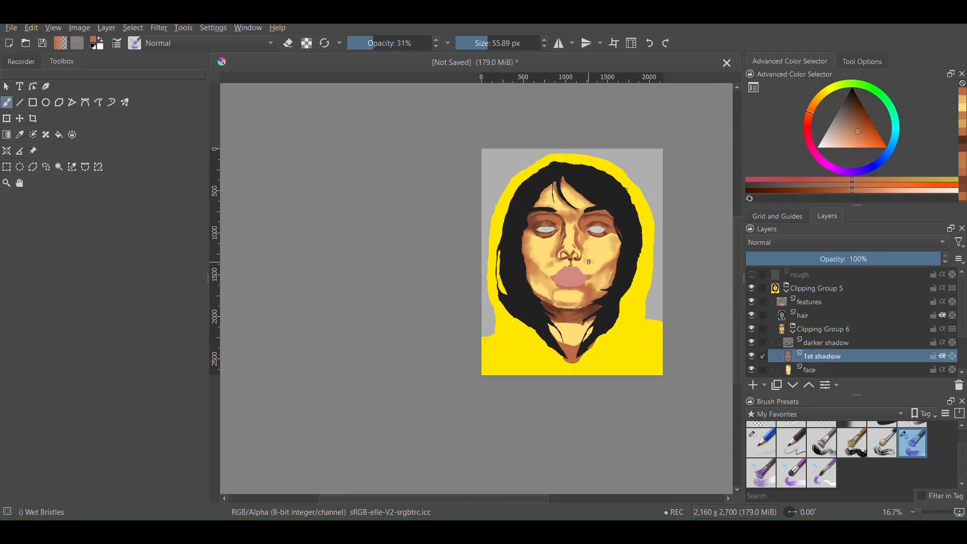
{"action": "scroll", "coordinate": [570, 263], "scroll_direction": "up", "scroll_amount": 6}
{"action": "scroll", "coordinate": [568, 263], "scroll_direction": "down", "scroll_amount": 7}
{"action": "scroll", "coordinate": [509, 257], "scroll_direction": "up", "scroll_amount": 6}
{"action": "scroll", "coordinate": [555, 261], "scroll_direction": "down", "scroll_amount": 7}
{"action": "scroll", "coordinate": [593, 279], "scroll_direction": "up", "scroll_amount": 3}
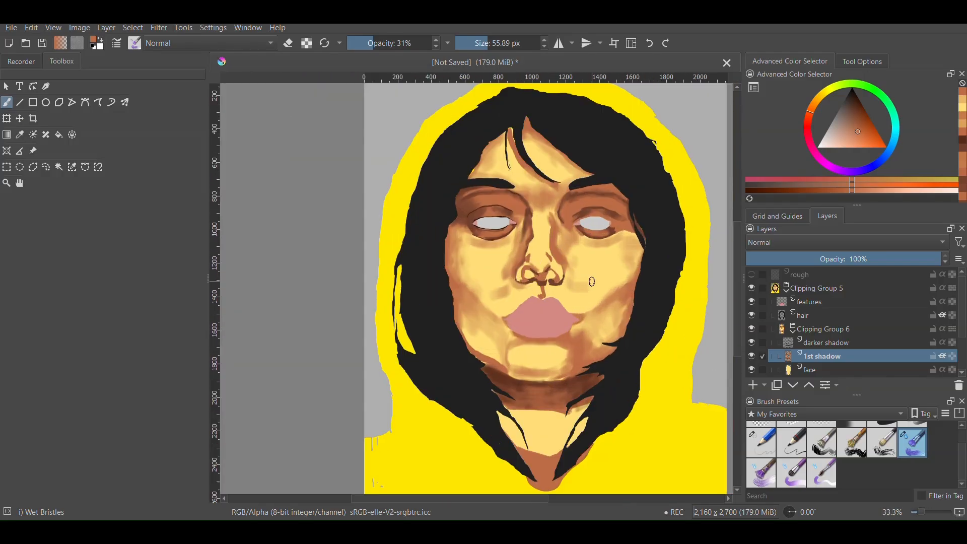
Shade around the nose tip and the area between the nostrils in orange-brown, reducing the brush to 13.14 px
{"action": "scroll", "coordinate": [518, 277], "scroll_direction": "up", "scroll_amount": 7}
{"action": "left_click_drag", "start_coordinate": [595, 265], "coordinate": [553, 257]}
{"action": "scroll", "coordinate": [635, 189], "scroll_direction": "up", "scroll_amount": 1}
{"action": "mouse_move", "coordinate": [542, 194]}
{"action": "left_mouse_down"}
{"action": "mouse_move", "coordinate": [559, 227]}
{"action": "mouse_move", "coordinate": [570, 449]}
{"action": "left_mouse_up"}
{"action": "scroll", "coordinate": [571, 449], "scroll_direction": "down", "scroll_amount": 4}
{"action": "scroll", "coordinate": [579, 334], "scroll_direction": "up", "scroll_amount": 3}
{"action": "left_click_drag", "start_coordinate": [580, 334], "coordinate": [554, 302]}
{"action": "scroll", "coordinate": [528, 280], "scroll_direction": "down", "scroll_amount": 1}
{"action": "scroll", "coordinate": [528, 280], "scroll_direction": "up", "scroll_amount": 1}
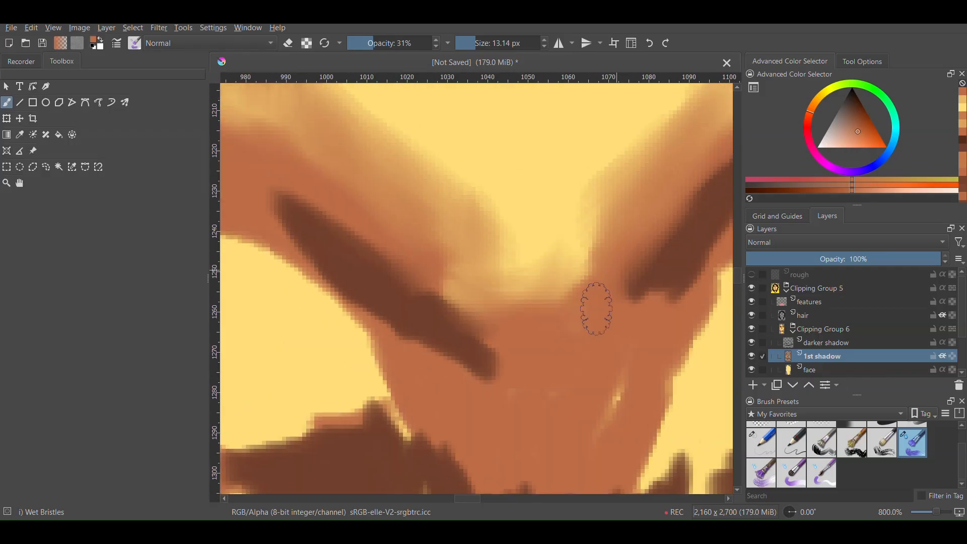
Paint soft orange-brown shading along the right nostril wing
{"action": "scroll", "coordinate": [600, 312], "scroll_direction": "down", "scroll_amount": 3}
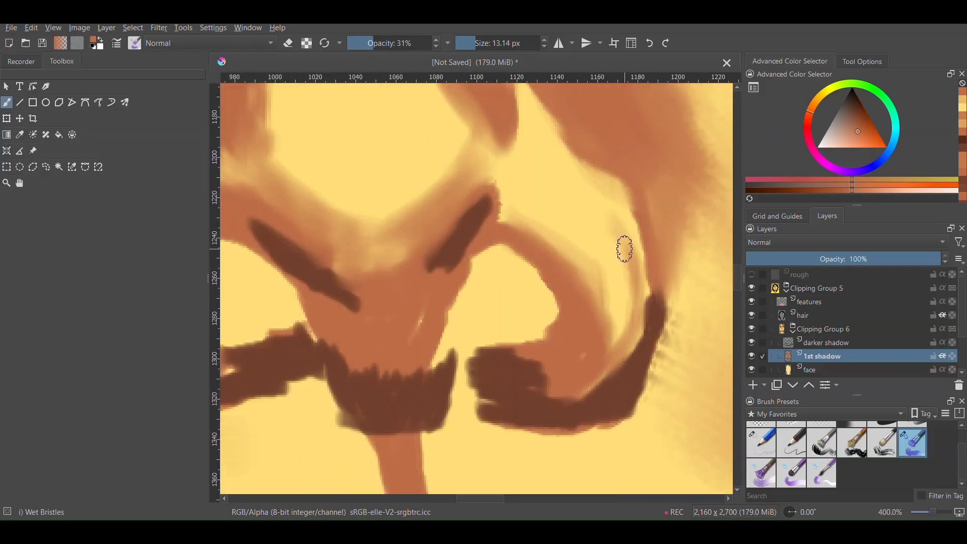
{"action": "scroll", "coordinate": [527, 201], "scroll_direction": "down", "scroll_amount": 7}
{"action": "scroll", "coordinate": [513, 161], "scroll_direction": "up", "scroll_amount": 5}
{"action": "left_click_drag", "start_coordinate": [487, 221], "coordinate": [524, 250]}
Blend the rounded underside of the nose tip with a sampled light orange tone
{"action": "scroll", "coordinate": [555, 235], "scroll_direction": "up", "scroll_amount": 2}
{"action": "scroll", "coordinate": [579, 233], "scroll_direction": "up", "scroll_amount": 1}
{"action": "left_click", "coordinate": [559, 242], "text": "ctrl"}
{"action": "left_click_drag", "start_coordinate": [579, 201], "coordinate": [420, 231]}
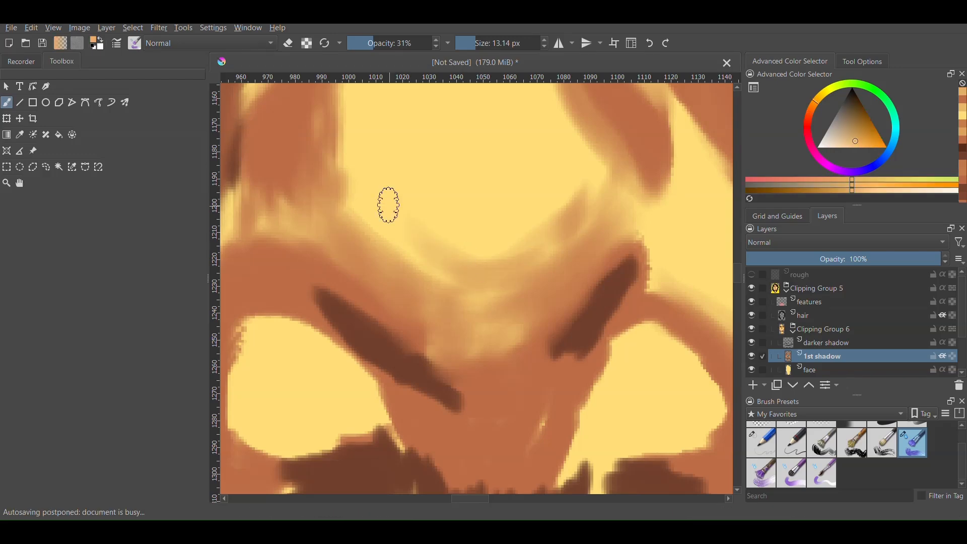
{"action": "scroll", "coordinate": [382, 221], "scroll_direction": "down", "scroll_amount": 2}
{"action": "scroll", "coordinate": [529, 322], "scroll_direction": "up", "scroll_amount": 2}
Deepen the shadows beneath the nose and around the right nostril with sampled dark brown
{"action": "scroll", "coordinate": [458, 166], "scroll_direction": "up", "scroll_amount": 2}
{"action": "left_click", "coordinate": [453, 191], "text": "ctrl"}
{"action": "left_click_drag", "start_coordinate": [347, 335], "coordinate": [452, 238]}
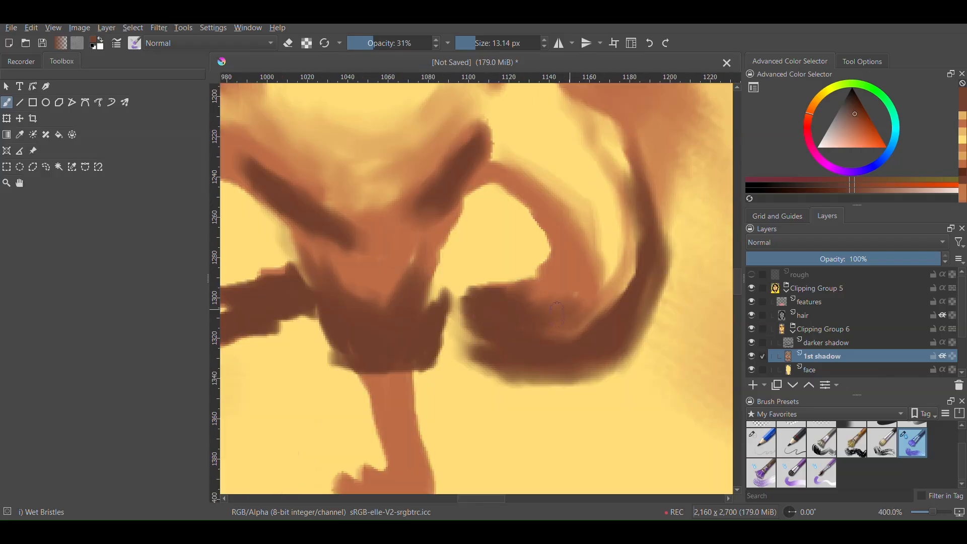
Blend the left nostril shadows into the nose and add soft shading beneath the eyes
{"action": "scroll", "coordinate": [551, 299], "scroll_direction": "up", "scroll_amount": 8}
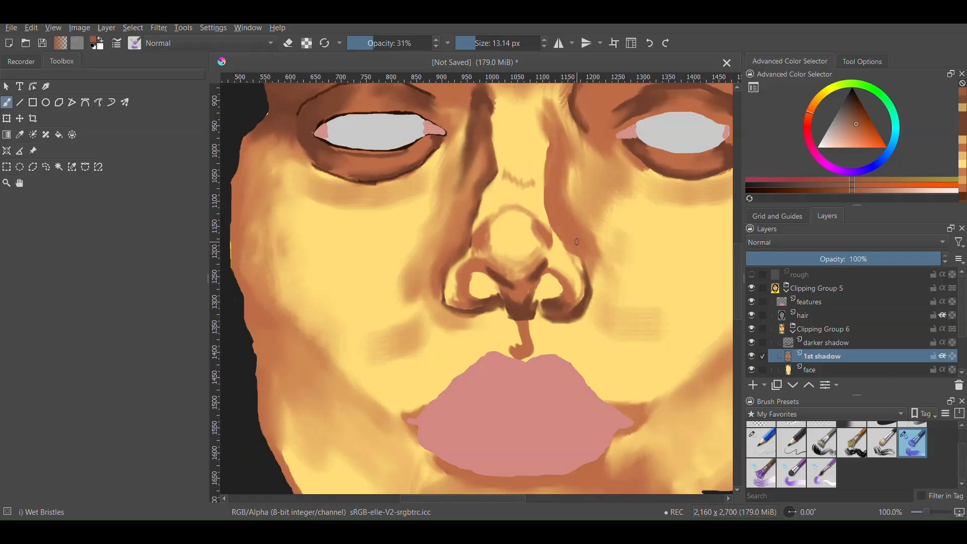
{"action": "scroll", "coordinate": [675, 202], "scroll_direction": "down", "scroll_amount": 10}
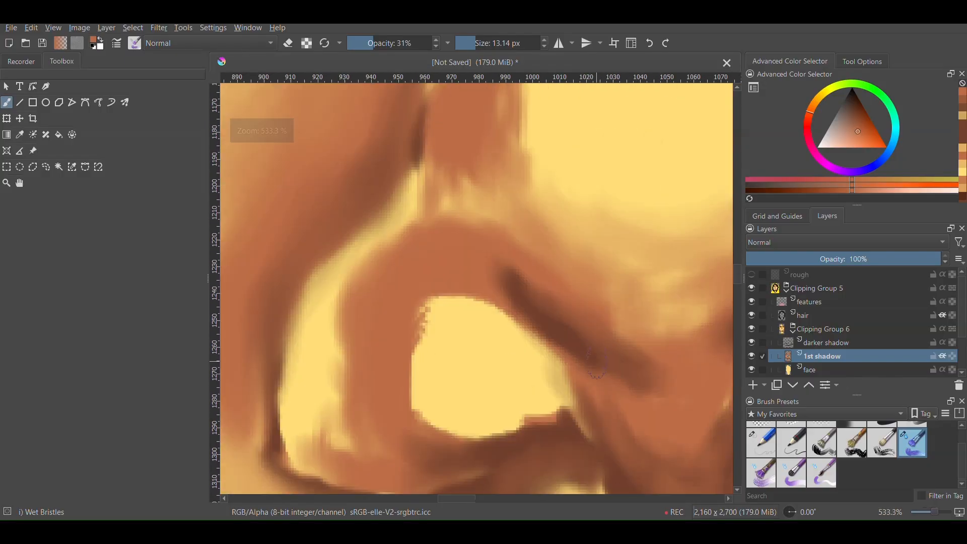
{"action": "scroll", "coordinate": [630, 291], "scroll_direction": "up", "scroll_amount": 12}
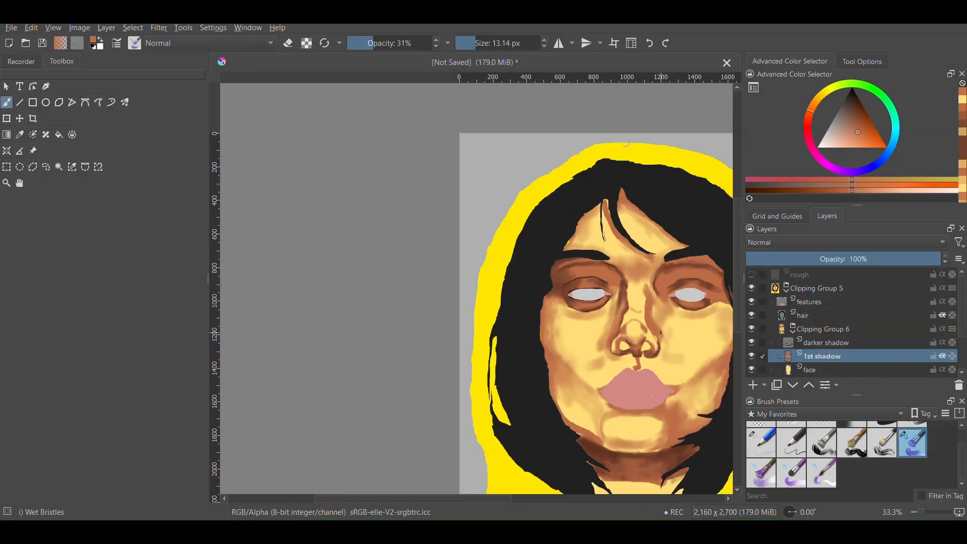
{"action": "scroll", "coordinate": [575, 376], "scroll_direction": "up", "scroll_amount": 8}
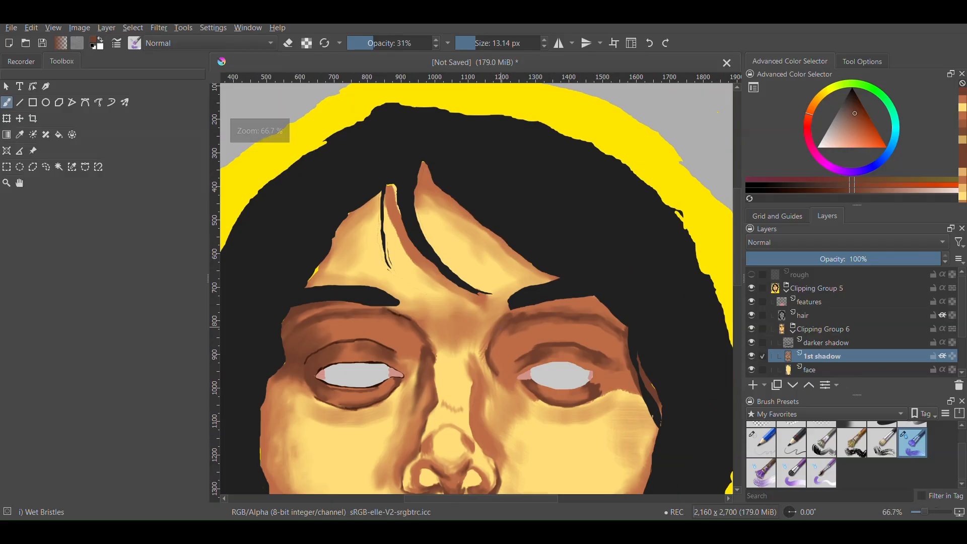
Soften the shadow edges beside the nose tip with sampled light yellow and light orange tones
{"action": "scroll", "coordinate": [433, 430], "scroll_direction": "up", "scroll_amount": 4}
{"action": "left_click", "coordinate": [439, 302], "text": "ctrl"}
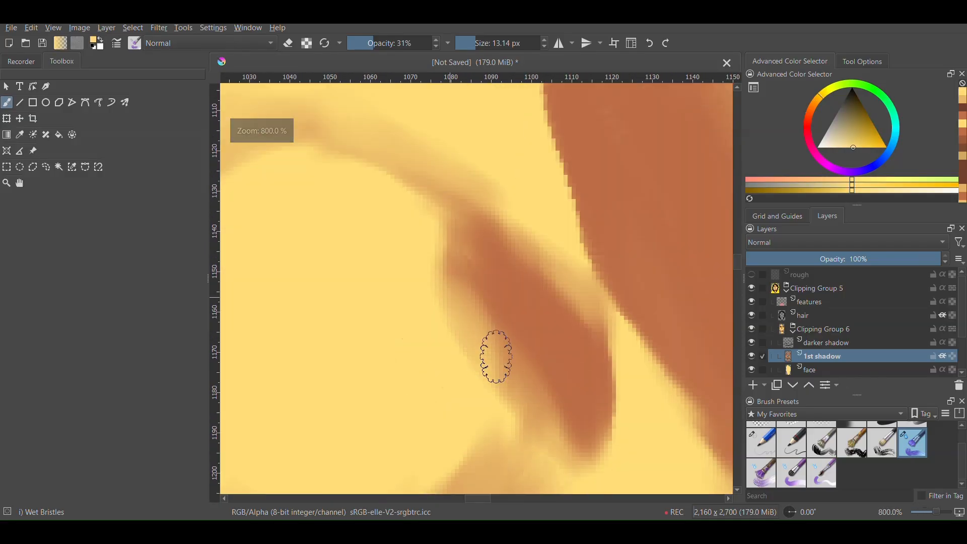
{"action": "left_click", "coordinate": [496, 356], "text": "ctrl"}
{"action": "scroll", "coordinate": [496, 356], "scroll_direction": "down", "scroll_amount": 4}
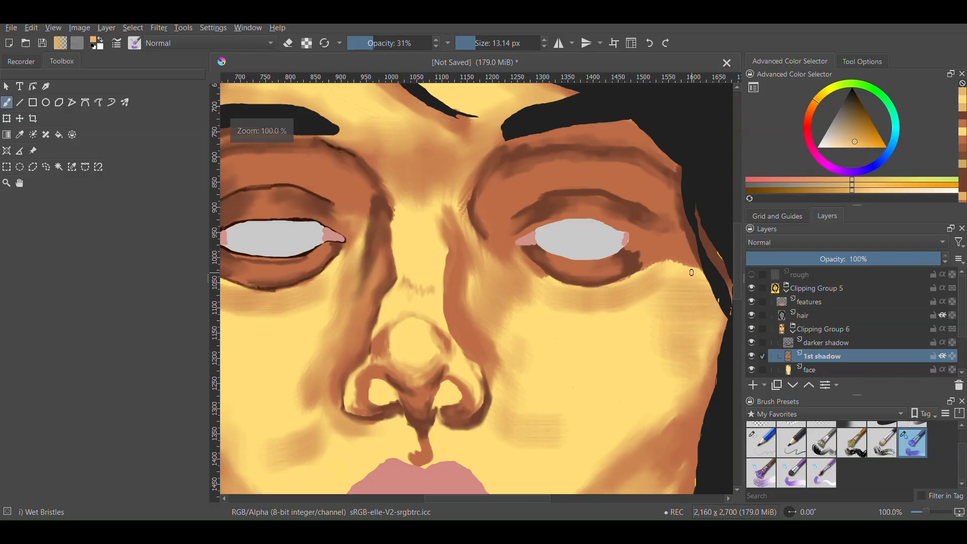
Extend the orange-brown shadow below the right eye's outer corner with a 57.77 px brush and darken the adjoining lower lid in dark brown
{"action": "scroll", "coordinate": [691, 272], "scroll_direction": "up", "scroll_amount": 3}
{"action": "left_click", "coordinate": [620, 242], "text": "ctrl"}
{"action": "left_click_drag", "start_coordinate": [624, 252], "coordinate": [602, 294]}
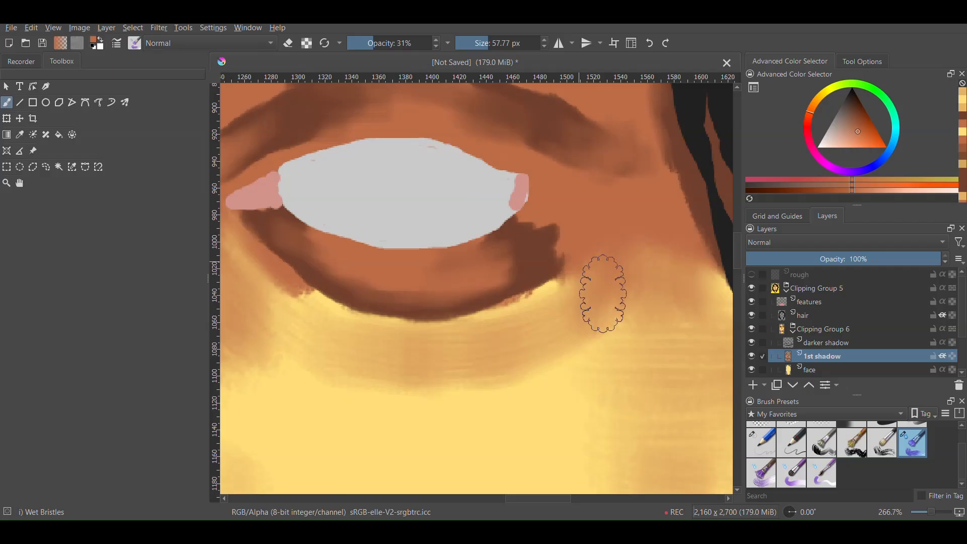
{"action": "left_click", "coordinate": [547, 252], "text": "ctrl"}
{"action": "left_click_drag", "start_coordinate": [569, 262], "coordinate": [550, 237]}
{"action": "scroll", "coordinate": [587, 322], "scroll_direction": "down", "scroll_amount": 1}
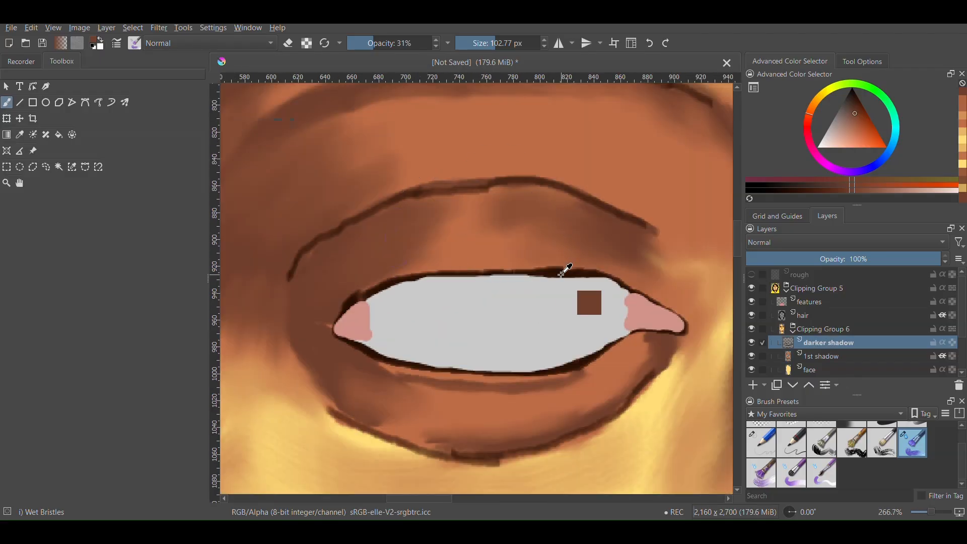
Raise the brush opacity to 100% and outline the right eye in very dark brown
{"action": "left_click", "coordinate": [431, 45]}
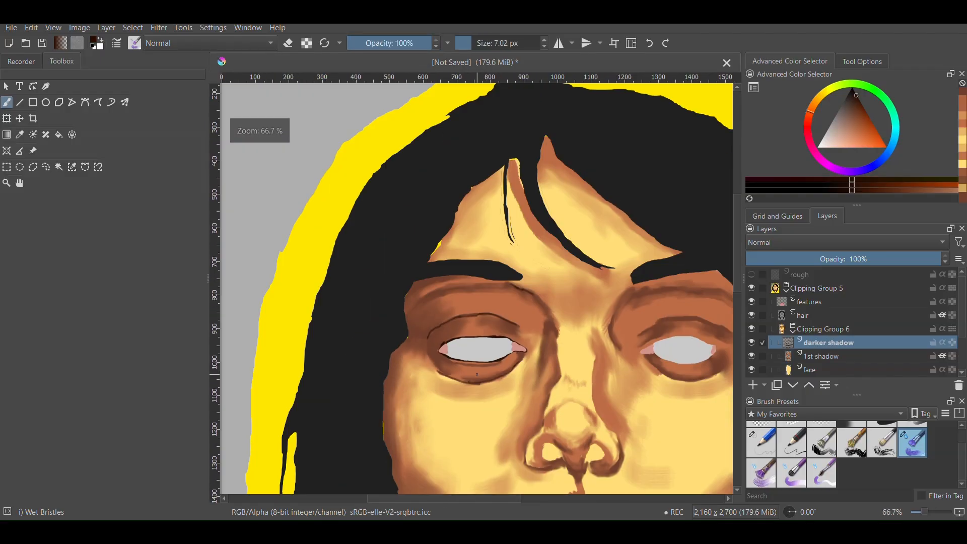
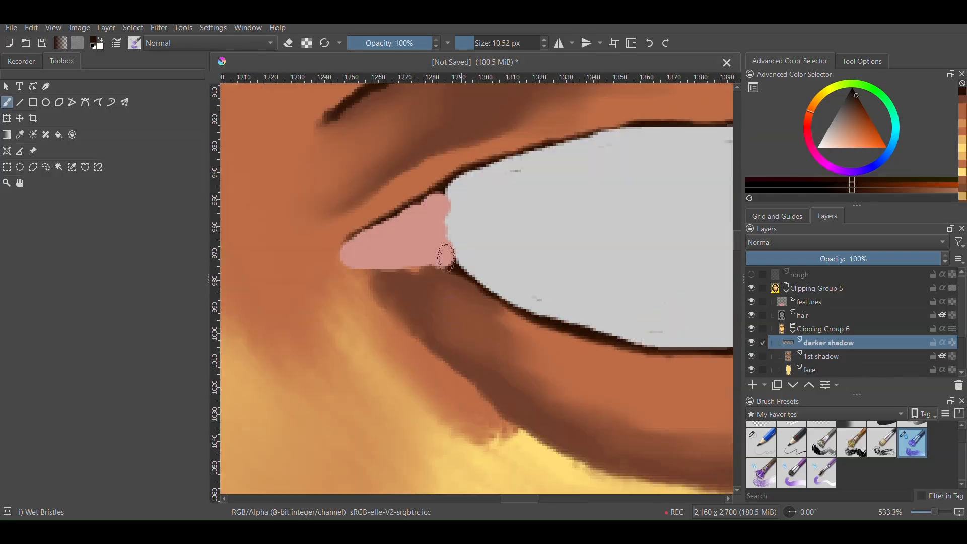
{"action": "left_click_drag", "start_coordinate": [445, 258], "coordinate": [343, 253]}
{"action": "scroll", "coordinate": [523, 230], "scroll_direction": "down", "scroll_amount": 2}
{"action": "left_click_drag", "start_coordinate": [522, 231], "coordinate": [509, 231]}
{"action": "scroll", "coordinate": [509, 231], "scroll_direction": "up", "scroll_amount": 3}
{"action": "left_click_drag", "start_coordinate": [475, 199], "coordinate": [574, 297]}
{"action": "scroll", "coordinate": [574, 298], "scroll_direction": "down", "scroll_amount": 2}
{"action": "left_click_drag", "start_coordinate": [421, 270], "coordinate": [697, 291]}
{"action": "scroll", "coordinate": [603, 263], "scroll_direction": "down", "scroll_amount": 6}
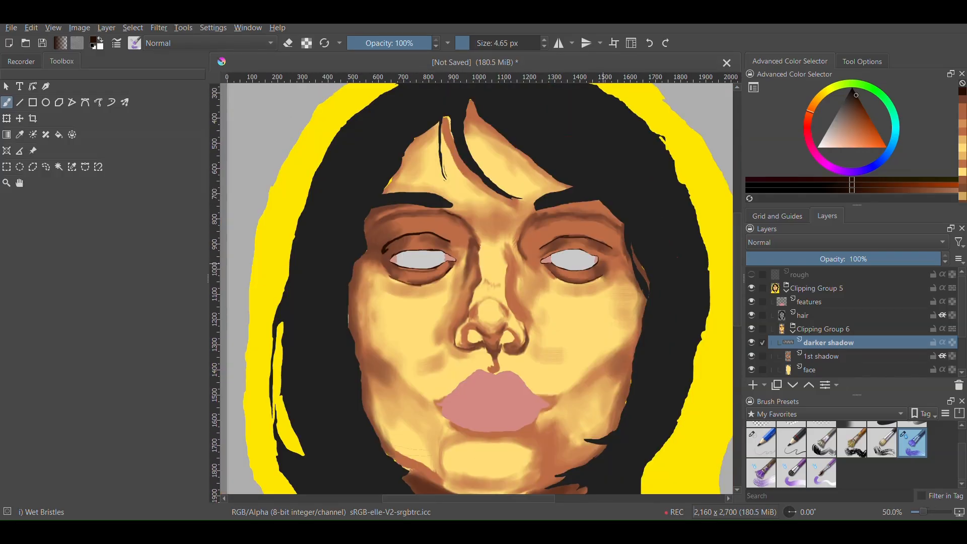
Outline the left nostril opening in very dark brown with a 4.65 px brush
{"action": "scroll", "coordinate": [590, 293], "scroll_direction": "down", "scroll_amount": 2}
{"action": "scroll", "coordinate": [548, 348], "scroll_direction": "up", "scroll_amount": 2}
{"action": "scroll", "coordinate": [510, 275], "scroll_direction": "up", "scroll_amount": 8}
{"action": "mouse_move", "coordinate": [453, 264]}
{"action": "left_mouse_down"}
{"action": "mouse_move", "coordinate": [561, 479]}
{"action": "mouse_move", "coordinate": [678, 438]}
{"action": "left_mouse_up"}
{"action": "scroll", "coordinate": [424, 307], "scroll_direction": "down", "scroll_amount": 4}
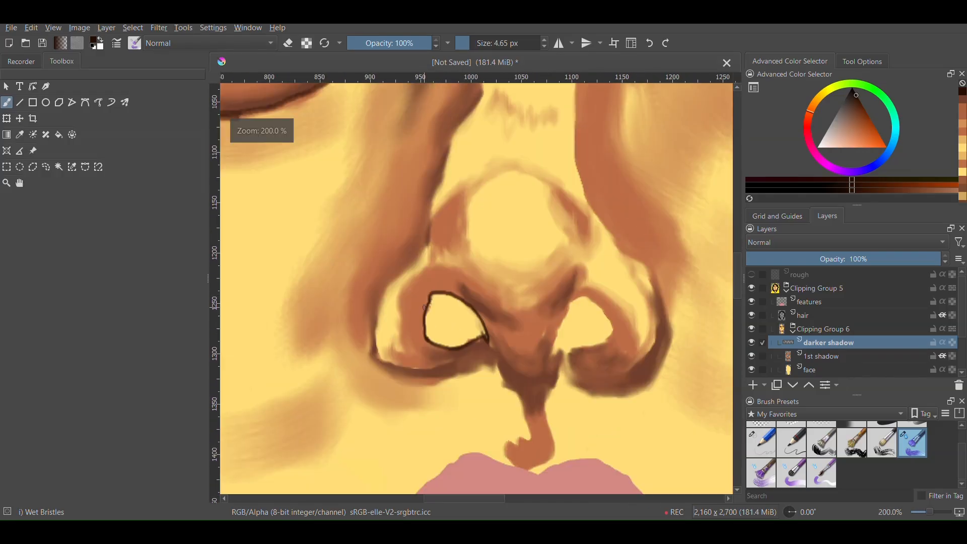
Fill the left nostril opening with very dark brown out to its inner corner
{"action": "scroll", "coordinate": [442, 327], "scroll_direction": "up", "scroll_amount": 5}
{"action": "left_click_drag", "start_coordinate": [442, 327], "coordinate": [456, 327]}
{"action": "left_click_drag", "start_coordinate": [374, 274], "coordinate": [419, 380]}
{"action": "left_click_drag", "start_coordinate": [581, 290], "coordinate": [469, 198]}
{"action": "scroll", "coordinate": [398, 216], "scroll_direction": "up", "scroll_amount": 2}
{"action": "left_click_drag", "start_coordinate": [381, 275], "coordinate": [484, 202]}
{"action": "scroll", "coordinate": [494, 255], "scroll_direction": "down", "scroll_amount": 5}
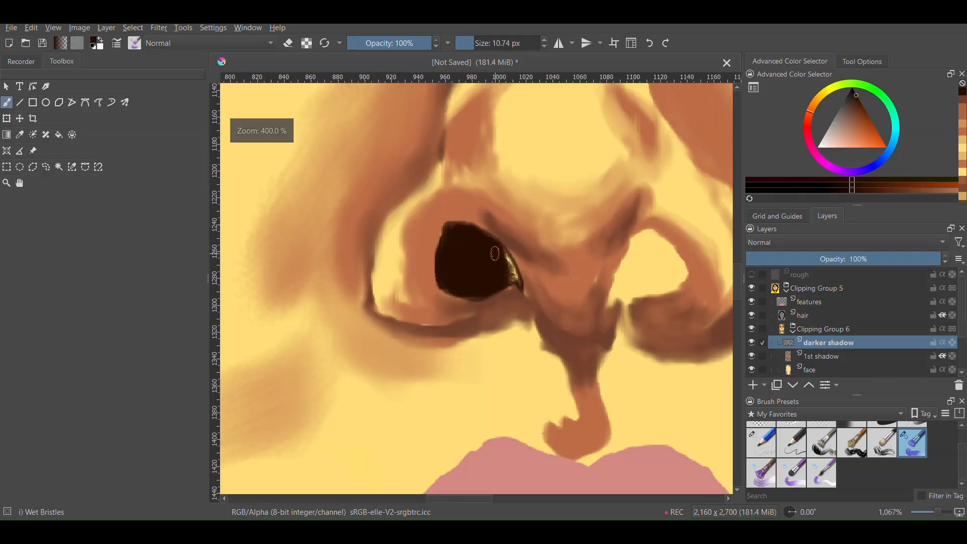
{"action": "scroll", "coordinate": [514, 274], "scroll_direction": "up", "scroll_amount": 6}
{"action": "mouse_move", "coordinate": [524, 291]}
{"action": "left_mouse_down", "text": "shift"}
{"action": "mouse_move", "coordinate": [509, 292]}
{"action": "mouse_move", "coordinate": [544, 333]}
{"action": "left_mouse_up", "text": "shift"}
{"action": "scroll", "coordinate": [500, 288], "scroll_direction": "down", "scroll_amount": 9}
Paint the right nostril opening in the same very dark brown
{"action": "scroll", "coordinate": [516, 315], "scroll_direction": "up", "scroll_amount": 2}
{"action": "scroll", "coordinate": [533, 271], "scroll_direction": "up", "scroll_amount": 6}
{"action": "left_click_drag", "start_coordinate": [490, 87], "coordinate": [422, 285]}
{"action": "scroll", "coordinate": [597, 190], "scroll_direction": "down", "scroll_amount": 5}
{"action": "scroll", "coordinate": [599, 166], "scroll_direction": "up", "scroll_amount": 4}
{"action": "left_click_drag", "start_coordinate": [524, 242], "coordinate": [554, 241], "text": "shift"}
{"action": "left_click_drag", "start_coordinate": [520, 239], "coordinate": [504, 267]}
{"action": "left_click_drag", "start_coordinate": [592, 238], "coordinate": [607, 257]}
Refine the right nostril's edges and extend its lower inner tip with a 6.80 px brush
{"action": "scroll", "coordinate": [615, 257], "scroll_direction": "up", "scroll_amount": 4}
{"action": "left_click_drag", "start_coordinate": [579, 302], "coordinate": [363, 423]}
{"action": "scroll", "coordinate": [469, 198], "scroll_direction": "down", "scroll_amount": 2}
{"action": "scroll", "coordinate": [347, 216], "scroll_direction": "up", "scroll_amount": 2}
{"action": "left_click_drag", "start_coordinate": [322, 282], "coordinate": [280, 346]}
{"action": "scroll", "coordinate": [466, 270], "scroll_direction": "down", "scroll_amount": 2}
{"action": "scroll", "coordinate": [483, 155], "scroll_direction": "down", "scroll_amount": 8}
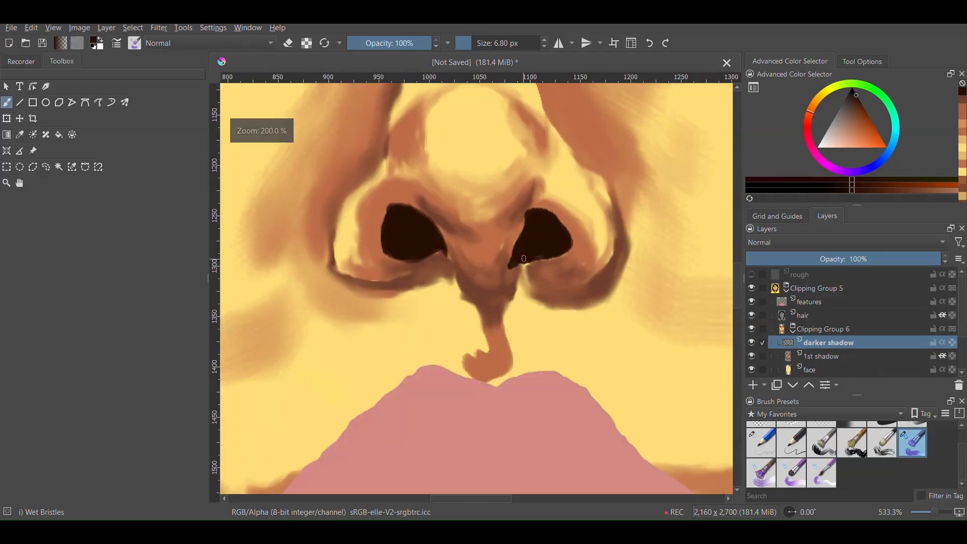
{"action": "scroll", "coordinate": [540, 247], "scroll_direction": "up", "scroll_amount": 7}
{"action": "left_click_drag", "start_coordinate": [492, 272], "coordinate": [521, 297]}
{"action": "scroll", "coordinate": [527, 301], "scroll_direction": "down", "scroll_amount": 5}
{"action": "scroll", "coordinate": [522, 300], "scroll_direction": "up", "scroll_amount": 5}
On the 1st shadow layer, cover the light gap beside the right nostril with sampled orange-brown and lower the opacity to 37%
{"action": "left_click", "coordinate": [821, 356]}
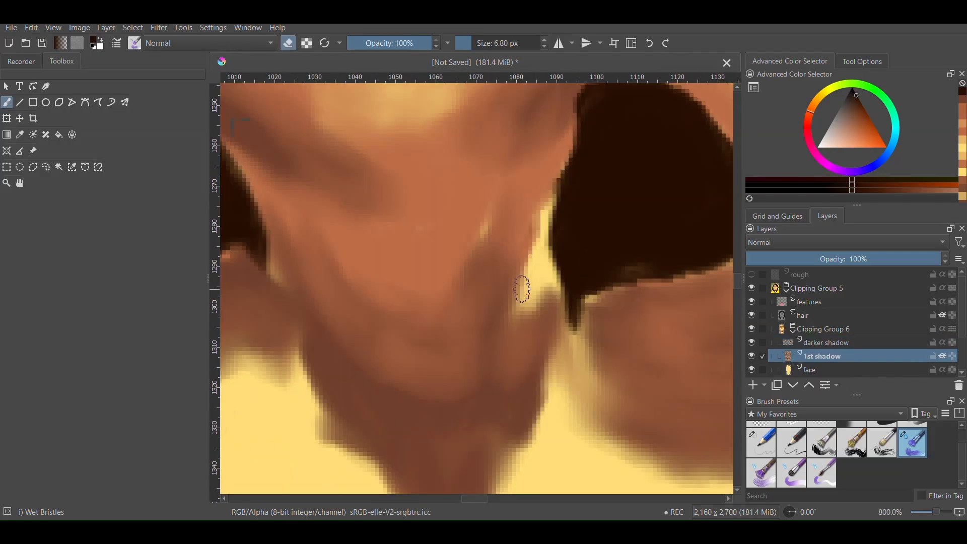
{"action": "key", "text": "e"}
{"action": "left_click", "coordinate": [524, 211], "text": "ctrl"}
{"action": "left_click_drag", "start_coordinate": [539, 217], "coordinate": [531, 267]}
{"action": "mouse_move", "coordinate": [526, 322]}
{"action": "left_mouse_down"}
{"action": "mouse_move", "coordinate": [535, 225]}
{"action": "mouse_move", "coordinate": [524, 272]}
{"action": "left_mouse_up"}
{"action": "left_click", "coordinate": [496, 282], "text": "ctrl"}
{"action": "left_click", "coordinate": [536, 287], "text": "ctrl"}
{"action": "left_click", "coordinate": [378, 43]}
{"action": "left_click", "coordinate": [529, 307], "text": "ctrl"}
{"action": "scroll", "coordinate": [514, 264], "scroll_direction": "down", "scroll_amount": 4}
{"action": "scroll", "coordinate": [517, 264], "scroll_direction": "down", "scroll_amount": 6}
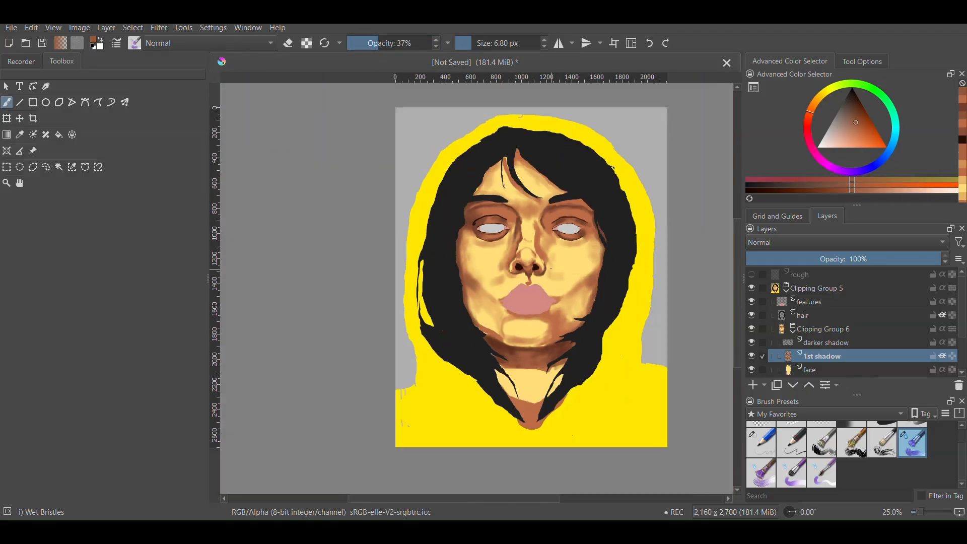
Blend the philtrum shadow above the upper lip with sampled brown tones, using a 25.93 px brush at 27% opacity
{"action": "scroll", "coordinate": [536, 276], "scroll_direction": "up", "scroll_amount": 10}
{"action": "left_click_drag", "start_coordinate": [317, 342], "coordinate": [361, 364]}
{"action": "scroll", "coordinate": [404, 190], "scroll_direction": "down", "scroll_amount": 4}
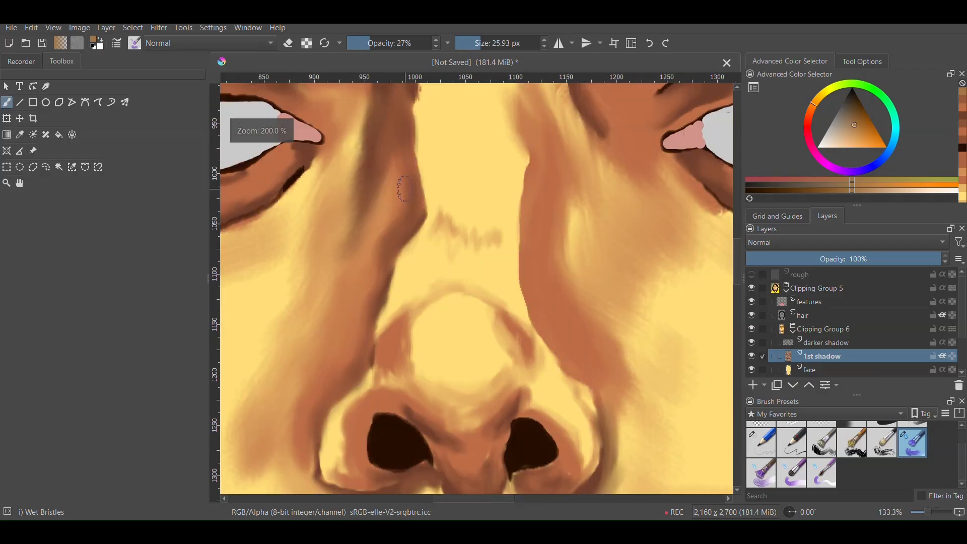
{"action": "scroll", "coordinate": [496, 272], "scroll_direction": "up", "scroll_amount": 3}
{"action": "left_click", "coordinate": [502, 262], "text": "ctrl"}
{"action": "left_click_drag", "start_coordinate": [509, 323], "coordinate": [461, 290]}
{"action": "left_click", "coordinate": [529, 312], "text": "ctrl"}
{"action": "left_click_drag", "start_coordinate": [535, 287], "coordinate": [549, 307]}
{"action": "scroll", "coordinate": [549, 302], "scroll_direction": "down", "scroll_amount": 7}
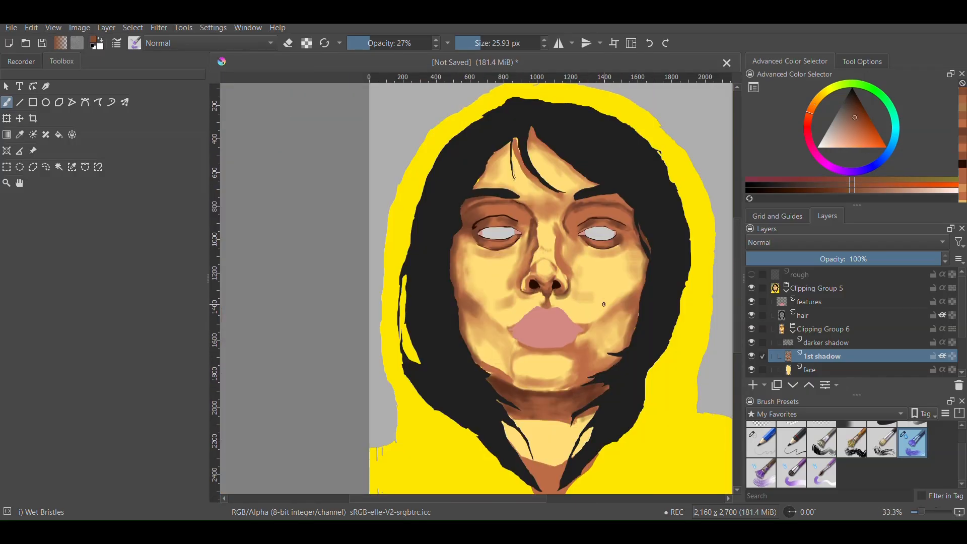
Soften the shadow beside and beneath the right nostril with sampled orange and tan tones
{"action": "scroll", "coordinate": [554, 242], "scroll_direction": "up", "scroll_amount": 6}
{"action": "left_click", "coordinate": [566, 237], "text": "ctrl"}
{"action": "left_click_drag", "start_coordinate": [557, 241], "coordinate": [558, 316]}
{"action": "scroll", "coordinate": [558, 317], "scroll_direction": "down", "scroll_amount": 6}
{"action": "scroll", "coordinate": [571, 283], "scroll_direction": "up", "scroll_amount": 5}
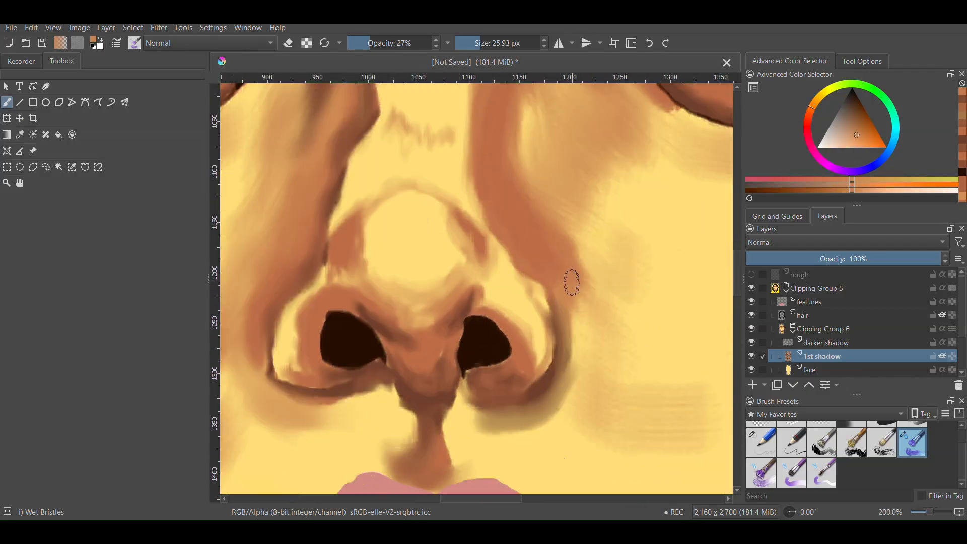
{"action": "left_click", "coordinate": [509, 422], "text": "ctrl"}
{"action": "mouse_move", "coordinate": [496, 423]}
{"action": "left_mouse_down"}
{"action": "mouse_move", "coordinate": [469, 410]}
{"action": "mouse_move", "coordinate": [529, 373]}
{"action": "left_mouse_up"}
{"action": "scroll", "coordinate": [477, 419], "scroll_direction": "down", "scroll_amount": 5}
{"action": "scroll", "coordinate": [453, 421], "scroll_direction": "up", "scroll_amount": 6}
Blend the shadows around the philtrum and beneath the nostrils with sampled tan and brown tones
{"action": "left_click", "coordinate": [468, 390], "text": "ctrl"}
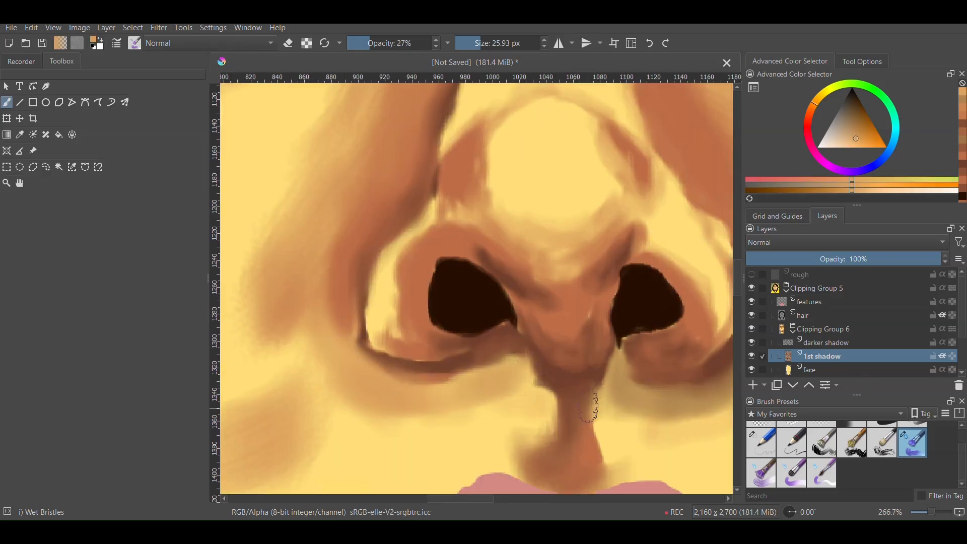
{"action": "left_click", "coordinate": [584, 398], "text": "ctrl"}
{"action": "left_click_drag", "start_coordinate": [593, 400], "coordinate": [591, 435]}
{"action": "left_click", "coordinate": [667, 390], "text": "ctrl"}
{"action": "scroll", "coordinate": [667, 390], "scroll_direction": "down", "scroll_amount": 5}
{"action": "scroll", "coordinate": [671, 407], "scroll_direction": "up", "scroll_amount": 6}
{"action": "left_click_drag", "start_coordinate": [568, 297], "coordinate": [627, 319]}
{"action": "mouse_move", "coordinate": [432, 277]}
{"action": "left_mouse_down"}
{"action": "mouse_move", "coordinate": [464, 327]}
{"action": "mouse_move", "coordinate": [429, 288]}
{"action": "left_mouse_up"}
{"action": "scroll", "coordinate": [463, 328], "scroll_direction": "down", "scroll_amount": 6}
{"action": "scroll", "coordinate": [438, 289], "scroll_direction": "up", "scroll_amount": 5}
{"action": "scroll", "coordinate": [444, 295], "scroll_direction": "down", "scroll_amount": 6}
{"action": "scroll", "coordinate": [454, 297], "scroll_direction": "up", "scroll_amount": 1}
On the darker shadow layer, deepen the creases above the left nostril wing and beside the nose tip with a 7.18 px dark brush
{"action": "left_click", "coordinate": [439, 324], "text": "ctrl"}
{"action": "scroll", "coordinate": [431, 311], "scroll_direction": "up", "scroll_amount": 9}
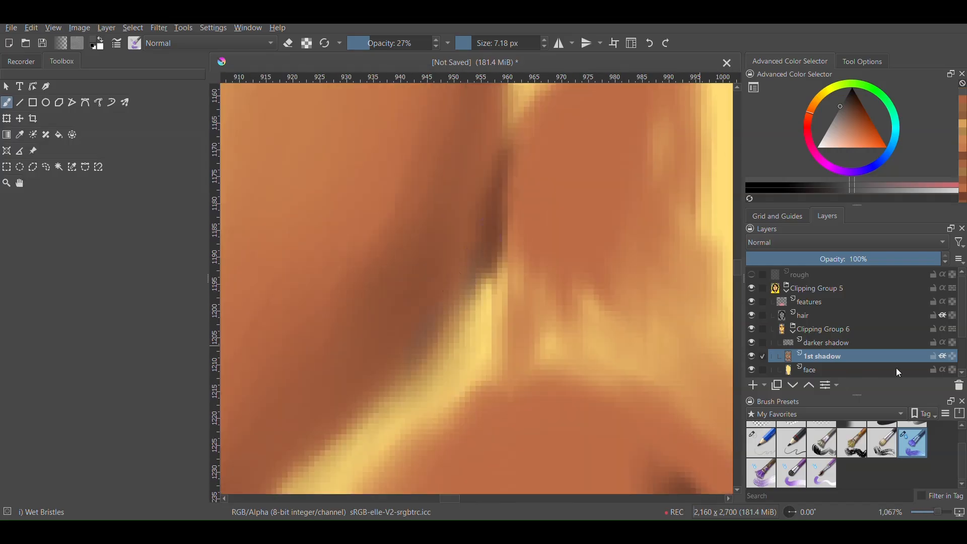
{"action": "left_click", "coordinate": [857, 343]}
{"action": "mouse_move", "coordinate": [490, 234]}
{"action": "left_mouse_down"}
{"action": "mouse_move", "coordinate": [414, 356]}
{"action": "mouse_move", "coordinate": [310, 451]}
{"action": "left_mouse_up"}
{"action": "scroll", "coordinate": [524, 312], "scroll_direction": "down", "scroll_amount": 5}
{"action": "scroll", "coordinate": [475, 355], "scroll_direction": "up", "scroll_amount": 4}
{"action": "scroll", "coordinate": [462, 384], "scroll_direction": "down", "scroll_amount": 5}
{"action": "scroll", "coordinate": [630, 365], "scroll_direction": "up", "scroll_amount": 4}
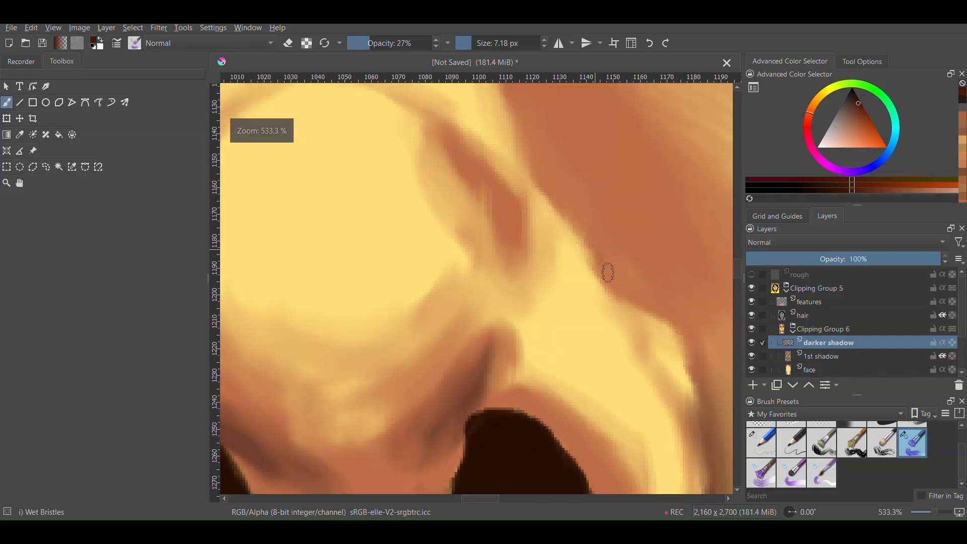
{"action": "scroll", "coordinate": [579, 262], "scroll_direction": "down", "scroll_amount": 4}
{"action": "scroll", "coordinate": [459, 358], "scroll_direction": "up", "scroll_amount": 4}
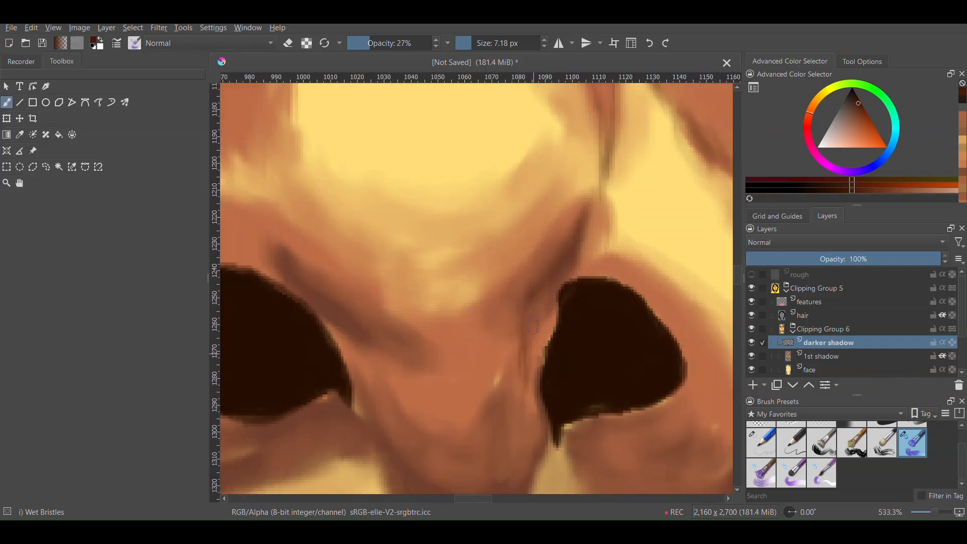
{"action": "scroll", "coordinate": [454, 367], "scroll_direction": "down", "scroll_amount": 6}
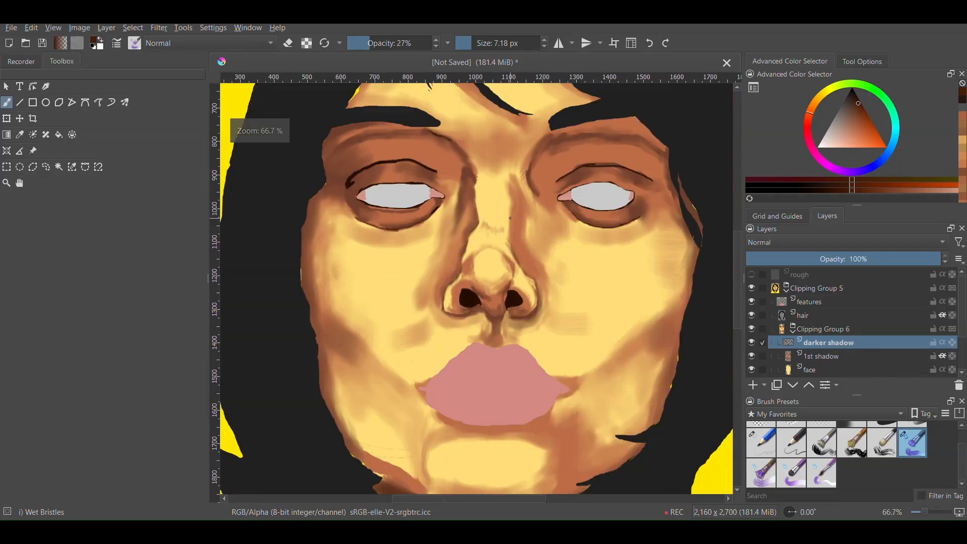
Blend the left eyelid's crease line into the surrounding shadow with medium brown, enlarging the brush to 28.93 px
{"action": "scroll", "coordinate": [525, 210], "scroll_direction": "up", "scroll_amount": 2}
{"action": "scroll", "coordinate": [525, 210], "scroll_direction": "down", "scroll_amount": 4}
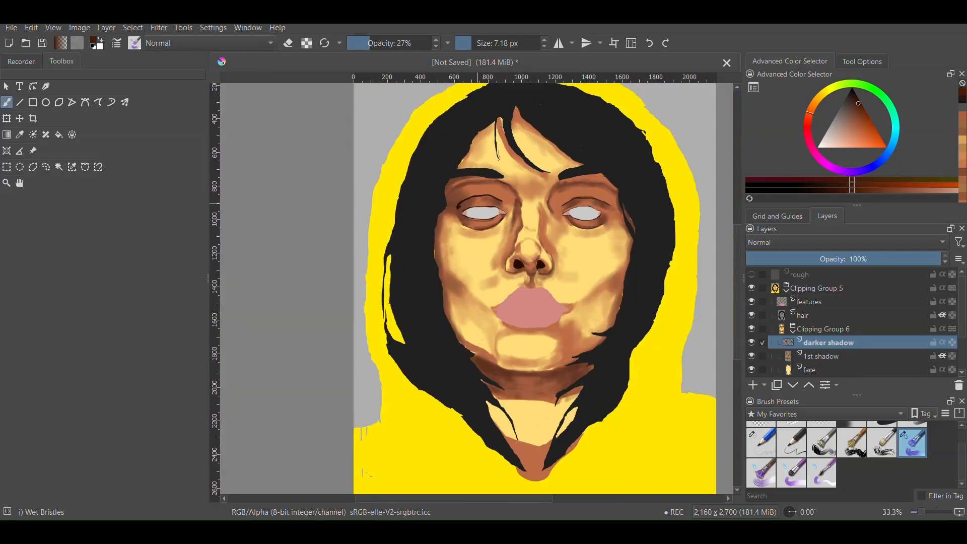
{"action": "scroll", "coordinate": [456, 208], "scroll_direction": "up", "scroll_amount": 8}
{"action": "scroll", "coordinate": [546, 218], "scroll_direction": "down", "scroll_amount": 4}
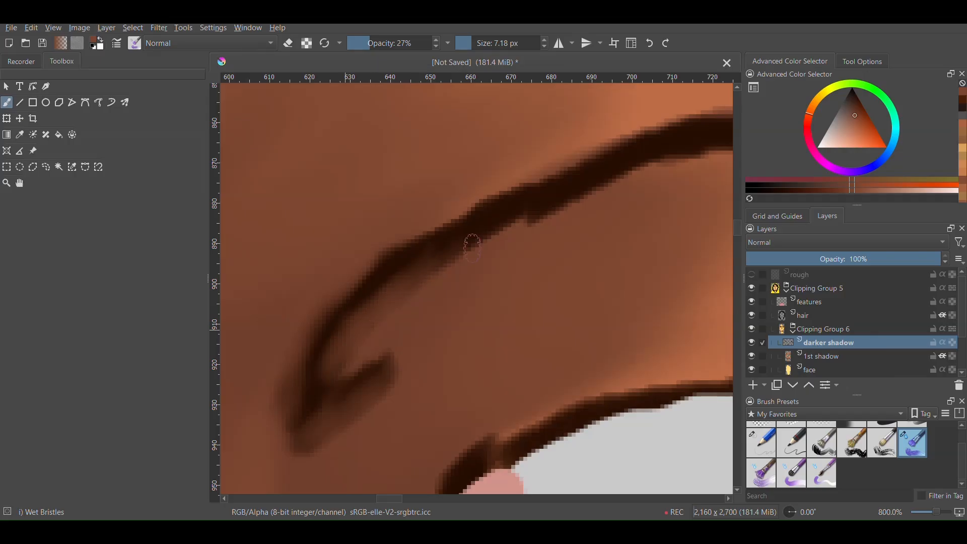
{"action": "scroll", "coordinate": [361, 335], "scroll_direction": "up", "scroll_amount": 3}
{"action": "left_click_drag", "start_coordinate": [645, 390], "coordinate": [473, 307]}
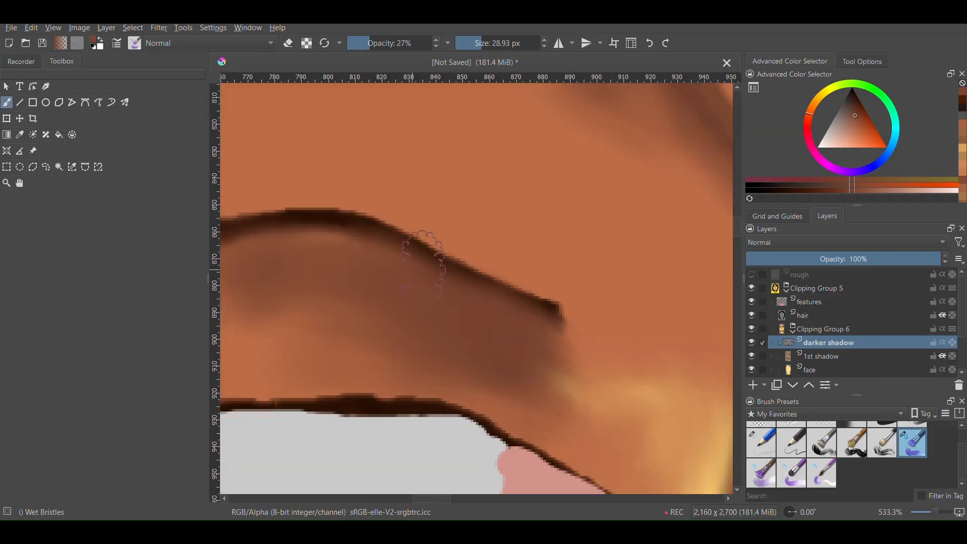
{"action": "scroll", "coordinate": [408, 182], "scroll_direction": "up", "scroll_amount": 1}
{"action": "scroll", "coordinate": [604, 267], "scroll_direction": "down", "scroll_amount": 2}
Blend the right eyelid's crease line into the lid shadow with sampled orange and brown tones
{"action": "scroll", "coordinate": [473, 325], "scroll_direction": "up", "scroll_amount": 4}
{"action": "left_click", "coordinate": [473, 322], "text": "ctrl"}
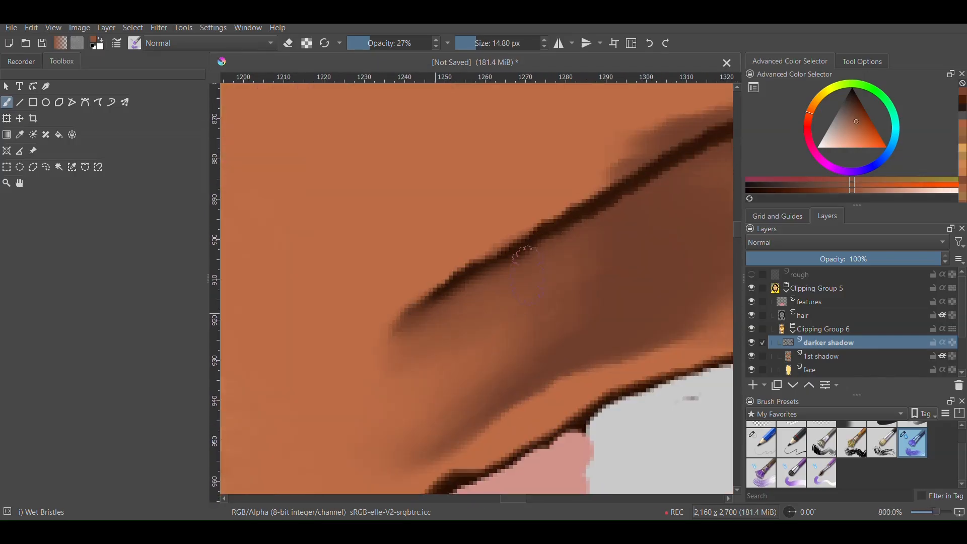
{"action": "left_click_drag", "start_coordinate": [546, 234], "coordinate": [624, 186]}
{"action": "left_click_drag", "start_coordinate": [669, 146], "coordinate": [478, 222]}
{"action": "left_click_drag", "start_coordinate": [670, 181], "coordinate": [393, 292]}
{"action": "left_click", "coordinate": [482, 330], "text": "ctrl"}
{"action": "left_click_drag", "start_coordinate": [610, 302], "coordinate": [690, 303]}
{"action": "scroll", "coordinate": [325, 328], "scroll_direction": "down", "scroll_amount": 2}
{"action": "scroll", "coordinate": [514, 328], "scroll_direction": "up", "scroll_amount": 2}
{"action": "scroll", "coordinate": [512, 327], "scroll_direction": "down", "scroll_amount": 8}
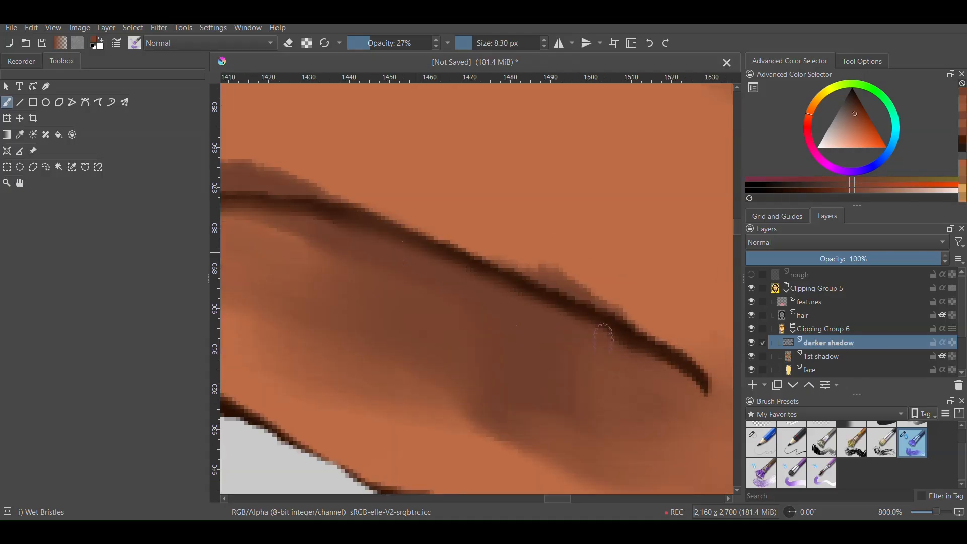
On the 1st shadow layer, soften the left jaw shadow's upper edge with sampled light yellow and a 52.18 px brush
{"action": "scroll", "coordinate": [512, 475], "scroll_direction": "up", "scroll_amount": 3}
{"action": "left_click", "coordinate": [822, 356]}
{"action": "scroll", "coordinate": [485, 430], "scroll_direction": "up", "scroll_amount": 3}
{"action": "left_click", "coordinate": [433, 392], "text": "ctrl"}
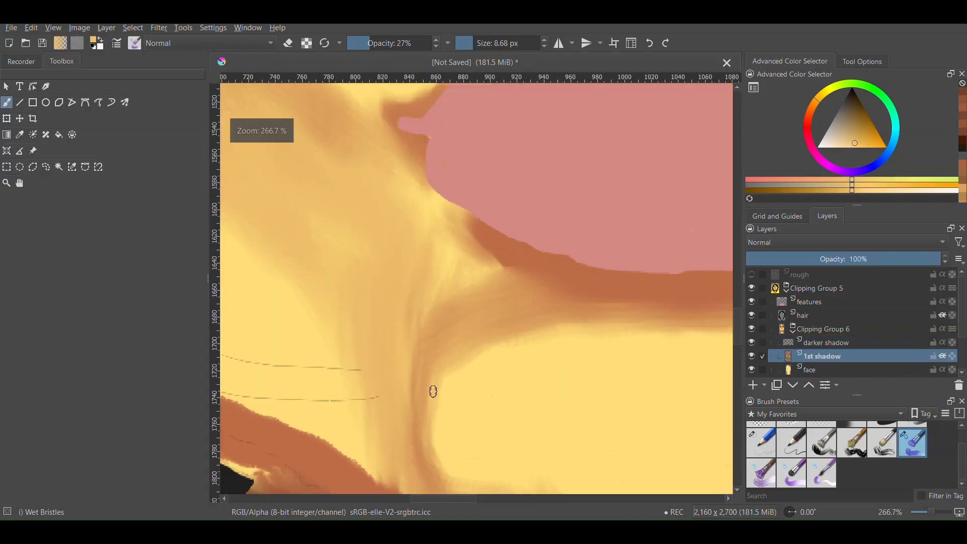
{"action": "scroll", "coordinate": [424, 396], "scroll_direction": "down", "scroll_amount": 6}
{"action": "scroll", "coordinate": [324, 334], "scroll_direction": "up", "scroll_amount": 5}
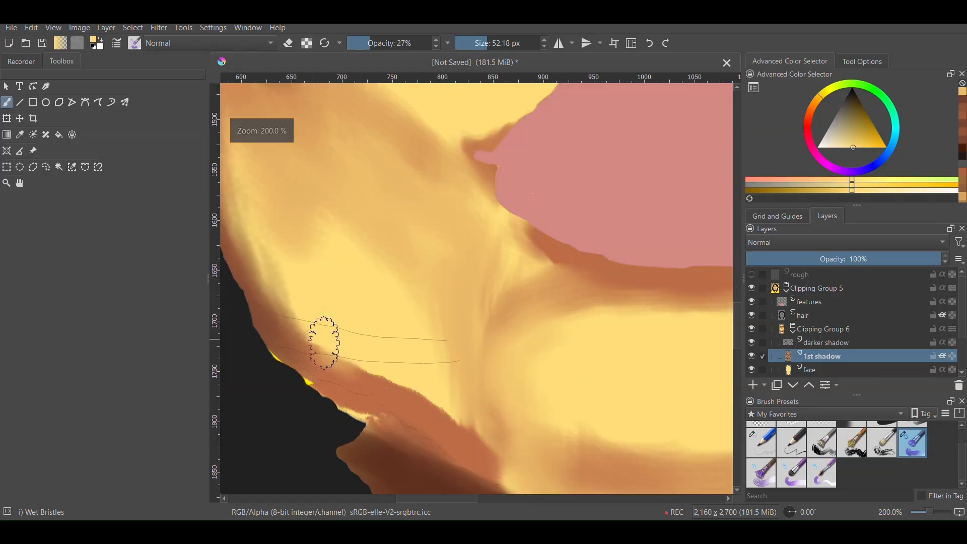
{"action": "left_click_drag", "start_coordinate": [367, 370], "coordinate": [456, 389]}
{"action": "scroll", "coordinate": [531, 401], "scroll_direction": "down", "scroll_amount": 6}
{"action": "scroll", "coordinate": [512, 386], "scroll_direction": "up", "scroll_amount": 4}
Blend the lower left jaw shadow into the chin with sampled orange-brown and tan tones
{"action": "left_click", "coordinate": [432, 316], "text": "ctrl"}
{"action": "left_click_drag", "start_coordinate": [437, 320], "coordinate": [511, 435]}
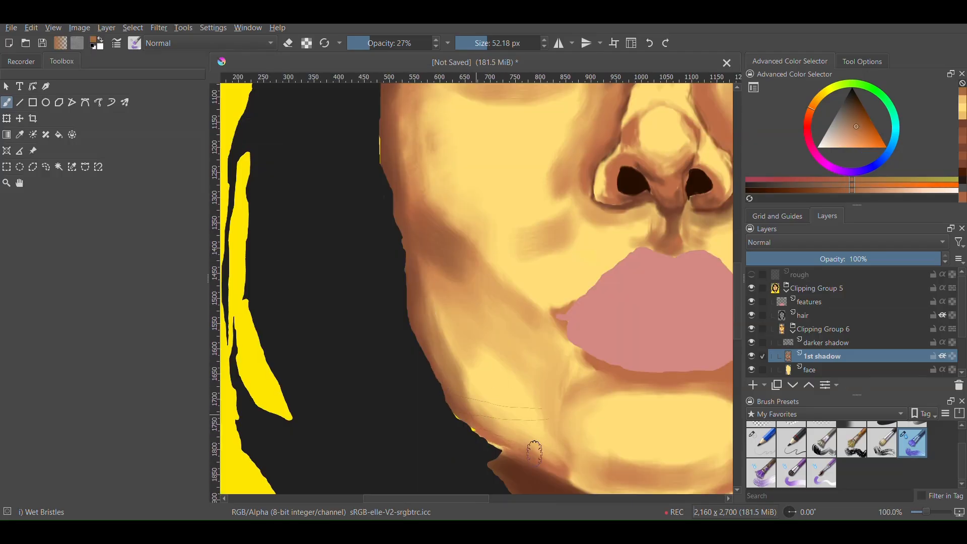
{"action": "scroll", "coordinate": [534, 363], "scroll_direction": "down", "scroll_amount": 4}
{"action": "scroll", "coordinate": [570, 263], "scroll_direction": "up", "scroll_amount": 6}
{"action": "left_click", "coordinate": [559, 295], "text": "ctrl"}
{"action": "left_click_drag", "start_coordinate": [557, 297], "coordinate": [546, 316]}
{"action": "scroll", "coordinate": [605, 300], "scroll_direction": "down", "scroll_amount": 7}
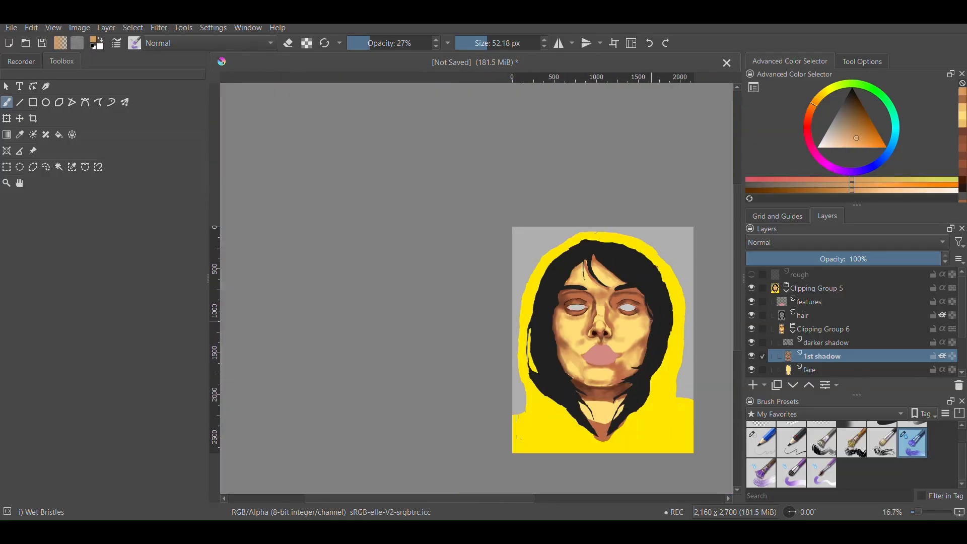
On the darker shadow layer, shade the right cheek's outer edge with sampled dark brown at 23% opacity
{"action": "scroll", "coordinate": [642, 316], "scroll_direction": "up", "scroll_amount": 6}
{"action": "left_click", "coordinate": [333, 461], "text": "ctrl"}
{"action": "left_click", "coordinate": [366, 43]}
{"action": "left_click", "coordinate": [827, 343]}
{"action": "scroll", "coordinate": [534, 252], "scroll_direction": "down", "scroll_amount": 2}
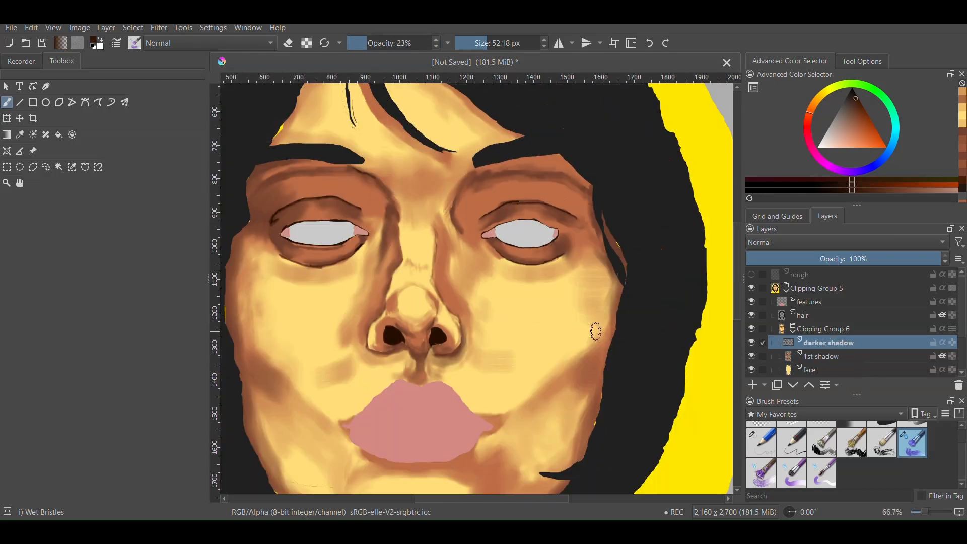
{"action": "scroll", "coordinate": [596, 331], "scroll_direction": "up", "scroll_amount": 4}
{"action": "left_click_drag", "start_coordinate": [534, 398], "coordinate": [613, 303]}
{"action": "scroll", "coordinate": [609, 304], "scroll_direction": "down", "scroll_amount": 6}
Darken the skin along the right hairline from the cheek up to the temple
{"action": "scroll", "coordinate": [423, 263], "scroll_direction": "down", "scroll_amount": 5}
{"action": "scroll", "coordinate": [422, 245], "scroll_direction": "up", "scroll_amount": 4}
{"action": "scroll", "coordinate": [400, 152], "scroll_direction": "down", "scroll_amount": 4}
{"action": "scroll", "coordinate": [547, 128], "scroll_direction": "up", "scroll_amount": 4}
{"action": "left_click_drag", "start_coordinate": [541, 375], "coordinate": [545, 214]}
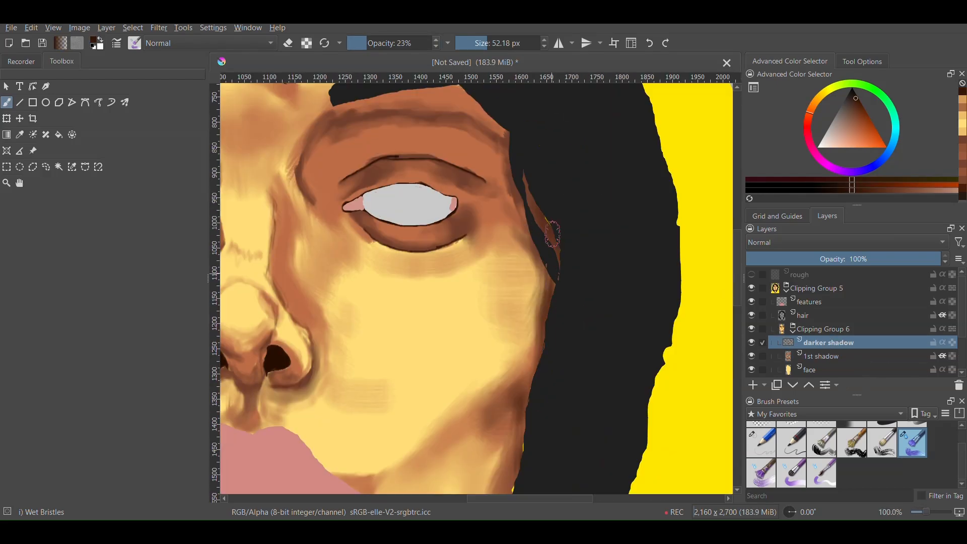
{"action": "left_click_drag", "start_coordinate": [508, 146], "coordinate": [473, 97]}
{"action": "left_click_drag", "start_coordinate": [472, 97], "coordinate": [554, 180]}
Darken the forehead skin along the left hairline and at the tips between the hair strands
{"action": "scroll", "coordinate": [547, 222], "scroll_direction": "down", "scroll_amount": 4}
{"action": "scroll", "coordinate": [460, 182], "scroll_direction": "up", "scroll_amount": 4}
{"action": "mouse_move", "coordinate": [383, 314]}
{"action": "left_mouse_down"}
{"action": "mouse_move", "coordinate": [479, 182]}
{"action": "mouse_move", "coordinate": [385, 313]}
{"action": "left_mouse_up"}
{"action": "left_click_drag", "start_coordinate": [499, 176], "coordinate": [511, 231]}
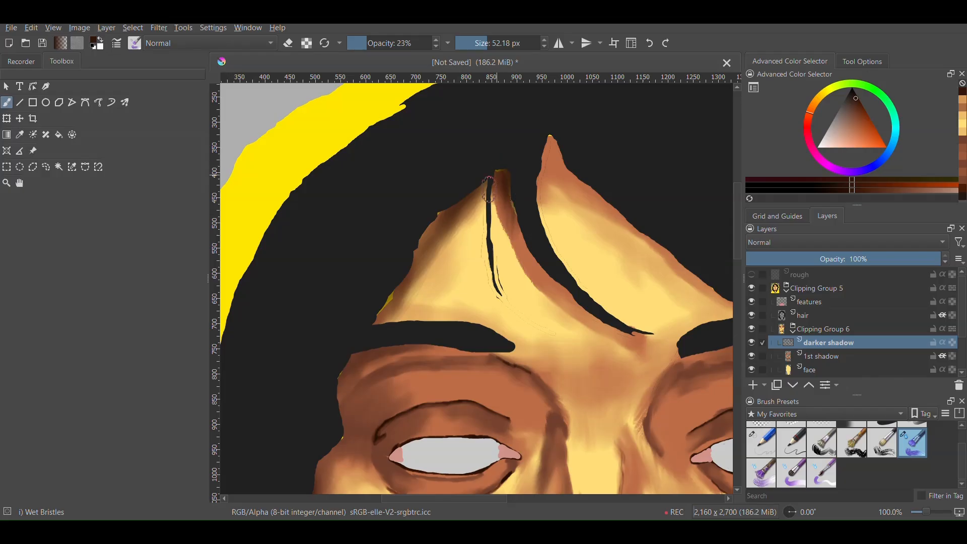
{"action": "left_click_drag", "start_coordinate": [548, 146], "coordinate": [548, 171]}
{"action": "scroll", "coordinate": [650, 221], "scroll_direction": "down", "scroll_amount": 5}
{"action": "scroll", "coordinate": [637, 310], "scroll_direction": "up", "scroll_amount": 3}
{"action": "scroll", "coordinate": [633, 267], "scroll_direction": "down", "scroll_amount": 2}
{"action": "scroll", "coordinate": [623, 288], "scroll_direction": "up", "scroll_amount": 1}
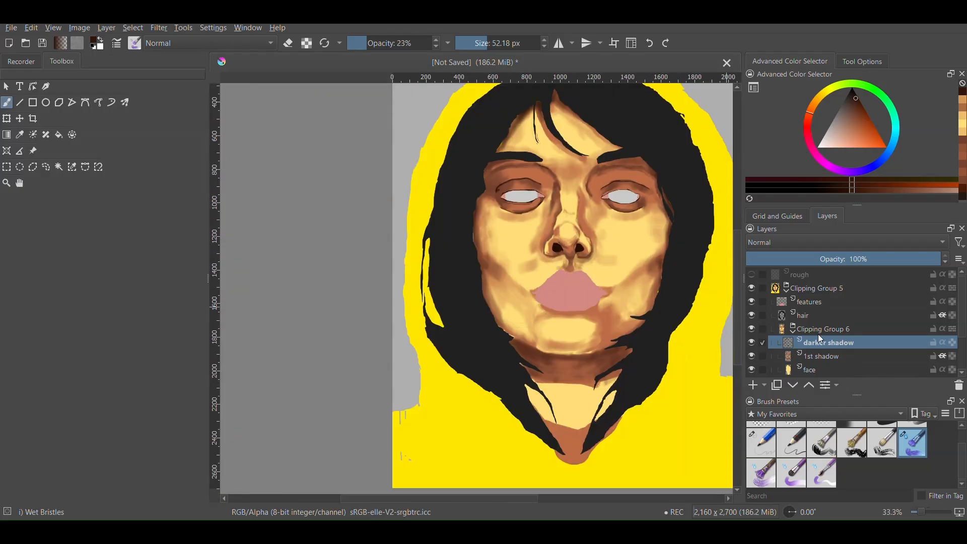
Add a layer named "light" above the darker shadow layer and choose a bright yellow paint colour
{"action": "key", "text": "Insert"}
{"action": "type", "text": "light"}
{"action": "key", "text": "Return"}
{"action": "left_click_drag", "start_coordinate": [675, 211], "coordinate": [698, 228]}
{"action": "left_click", "coordinate": [829, 89]}
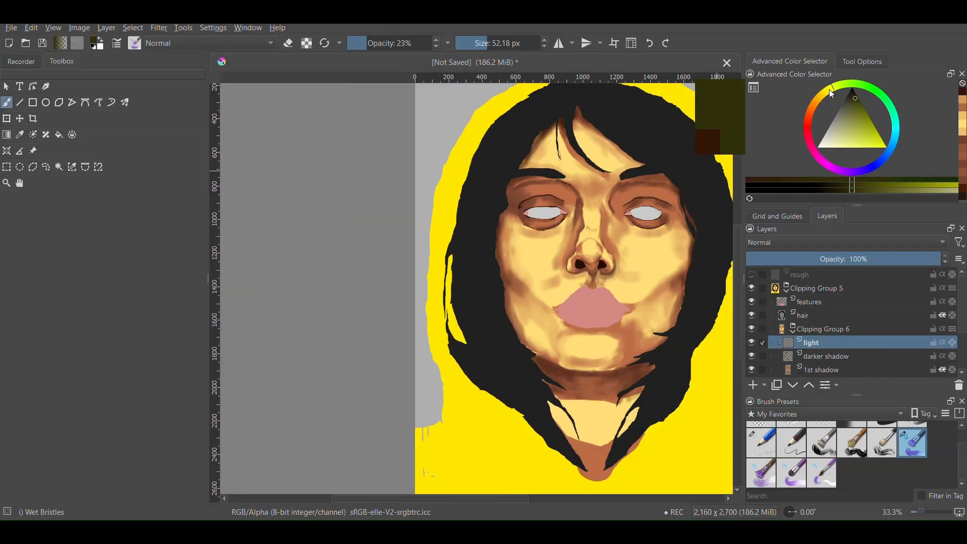
{"action": "mouse_move", "coordinate": [859, 142]}
{"action": "left_mouse_down"}
{"action": "mouse_move", "coordinate": [879, 147]}
{"action": "mouse_move", "coordinate": [860, 147]}
{"action": "left_mouse_up"}
{"action": "left_click", "coordinate": [826, 91]}
Paint a soft yellow highlight on the tip of the nose with a brush of 38.68 px at 23% opacity
{"action": "scroll", "coordinate": [548, 260], "scroll_direction": "up", "scroll_amount": 4}
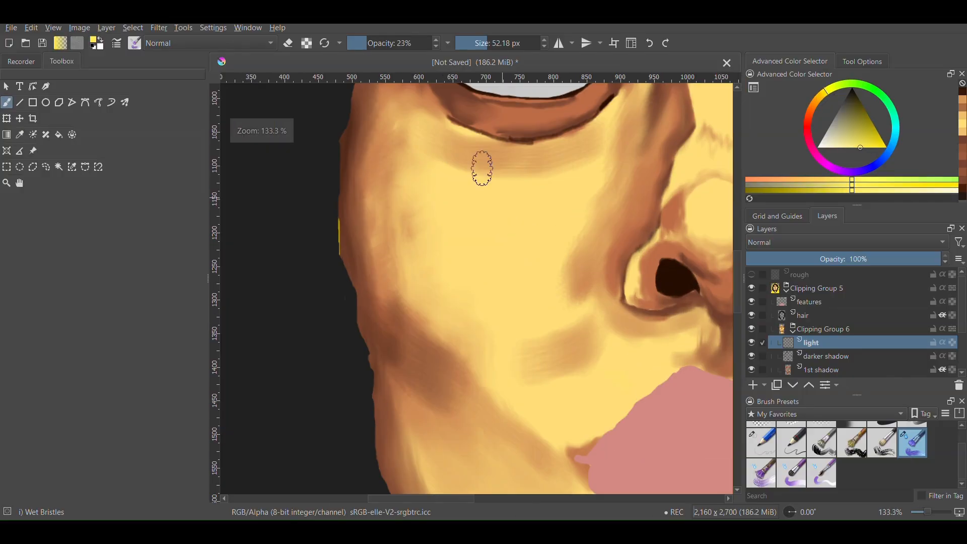
{"action": "scroll", "coordinate": [482, 168], "scroll_direction": "down", "scroll_amount": 2}
{"action": "scroll", "coordinate": [608, 195], "scroll_direction": "up", "scroll_amount": 5}
{"action": "mouse_move", "coordinate": [617, 204]}
{"action": "left_mouse_down"}
{"action": "mouse_move", "coordinate": [590, 205]}
{"action": "mouse_move", "coordinate": [598, 239]}
{"action": "left_mouse_up"}
{"action": "scroll", "coordinate": [599, 239], "scroll_direction": "up", "scroll_amount": 1}
{"action": "scroll", "coordinate": [573, 198], "scroll_direction": "down", "scroll_amount": 6}
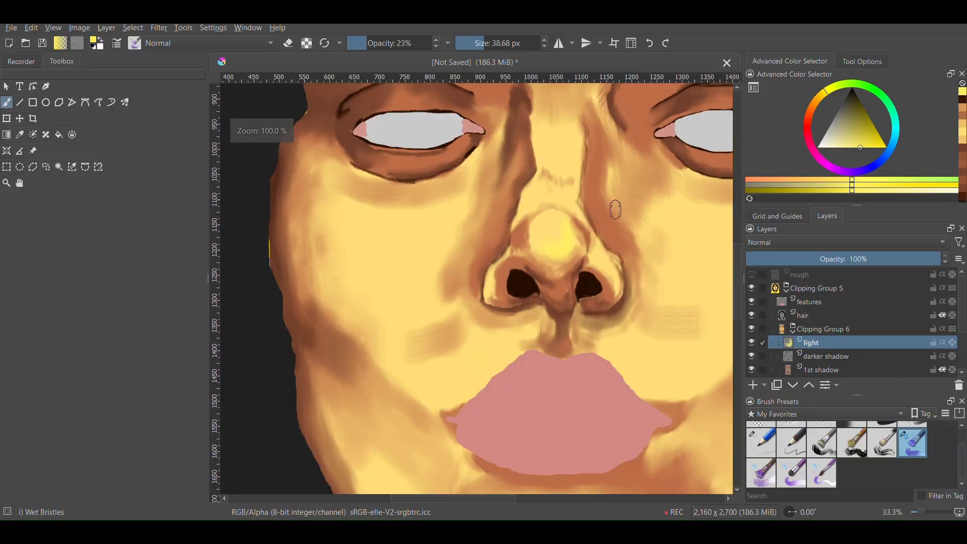
{"action": "scroll", "coordinate": [574, 173], "scroll_direction": "up", "scroll_amount": 3}
{"action": "scroll", "coordinate": [592, 282], "scroll_direction": "down", "scroll_amount": 1}
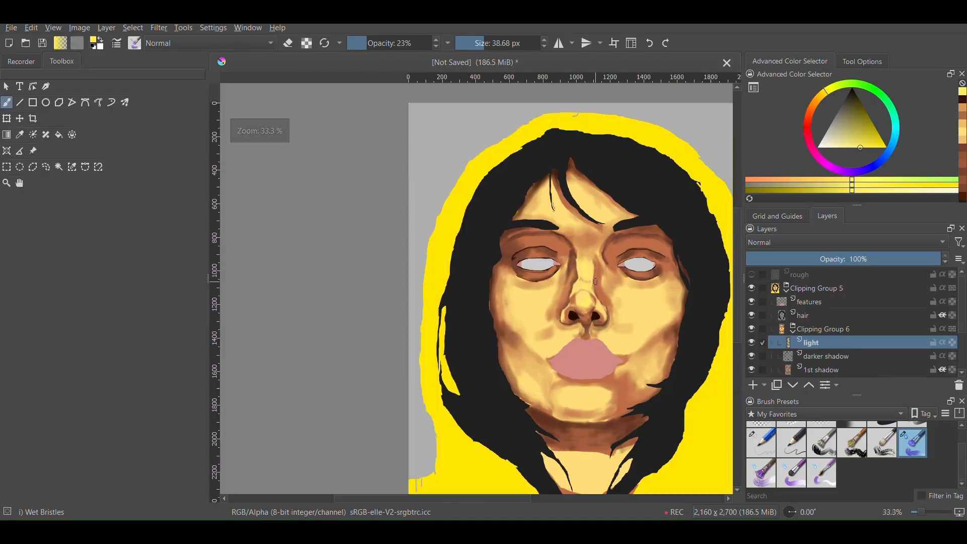
Extend the yellow highlight along the lower bridge of the nose
{"action": "scroll", "coordinate": [590, 283], "scroll_direction": "up", "scroll_amount": 5}
{"action": "left_click_drag", "start_coordinate": [580, 227], "coordinate": [587, 286]}
{"action": "scroll", "coordinate": [627, 269], "scroll_direction": "down", "scroll_amount": 7}
{"action": "scroll", "coordinate": [642, 290], "scroll_direction": "up", "scroll_amount": 3}
{"action": "scroll", "coordinate": [583, 303], "scroll_direction": "up", "scroll_amount": 4}
{"action": "scroll", "coordinate": [518, 302], "scroll_direction": "down", "scroll_amount": 5}
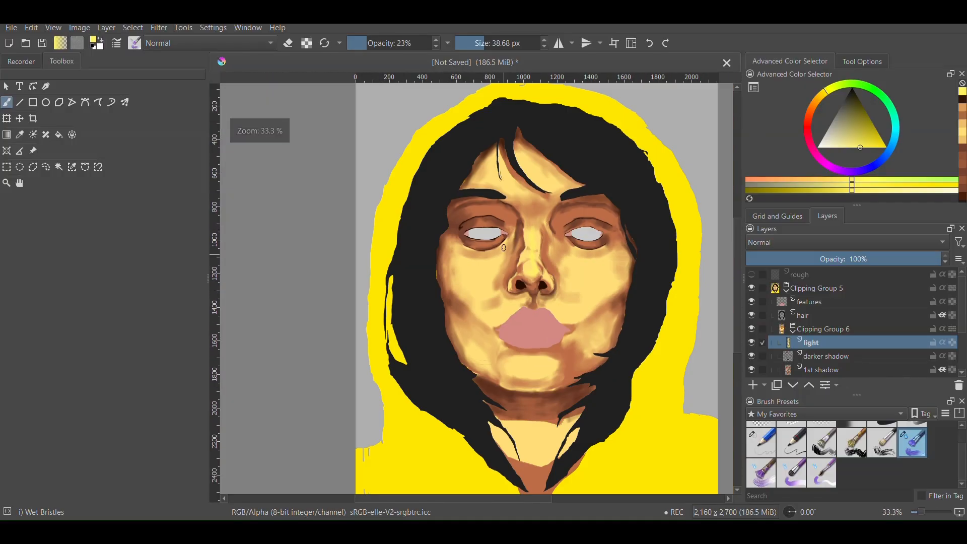
Enlarge the brush to 70.18 px and spread light up the nose bridge to between the eyebrows
{"action": "scroll", "coordinate": [511, 197], "scroll_direction": "up", "scroll_amount": 6}
{"action": "left_click_drag", "start_coordinate": [496, 171], "coordinate": [538, 171], "text": "shift"}
{"action": "left_click_drag", "start_coordinate": [677, 211], "coordinate": [692, 305]}
{"action": "scroll", "coordinate": [504, 272], "scroll_direction": "down", "scroll_amount": 5}
{"action": "scroll", "coordinate": [523, 292], "scroll_direction": "up", "scroll_amount": 4}
{"action": "scroll", "coordinate": [513, 264], "scroll_direction": "down", "scroll_amount": 5}
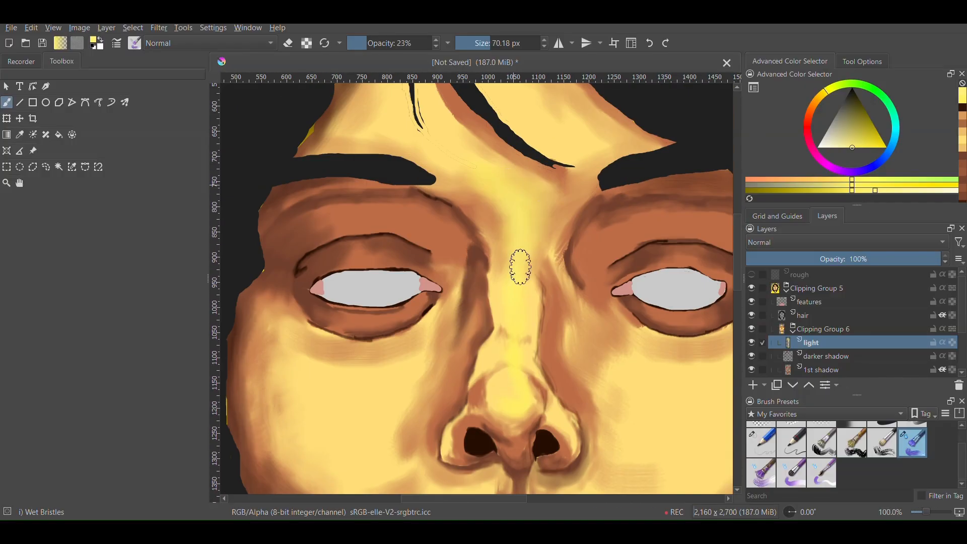
Reduce the brush to 11.18 px and add fine light touches around the nostrils
{"action": "scroll", "coordinate": [511, 363], "scroll_direction": "up", "scroll_amount": 4}
{"action": "left_click_drag", "start_coordinate": [511, 362], "coordinate": [484, 363], "text": "shift"}
{"action": "scroll", "coordinate": [513, 337], "scroll_direction": "down", "scroll_amount": 4}
{"action": "scroll", "coordinate": [596, 353], "scroll_direction": "up", "scroll_amount": 6}
{"action": "scroll", "coordinate": [596, 353], "scroll_direction": "down", "scroll_amount": 7}
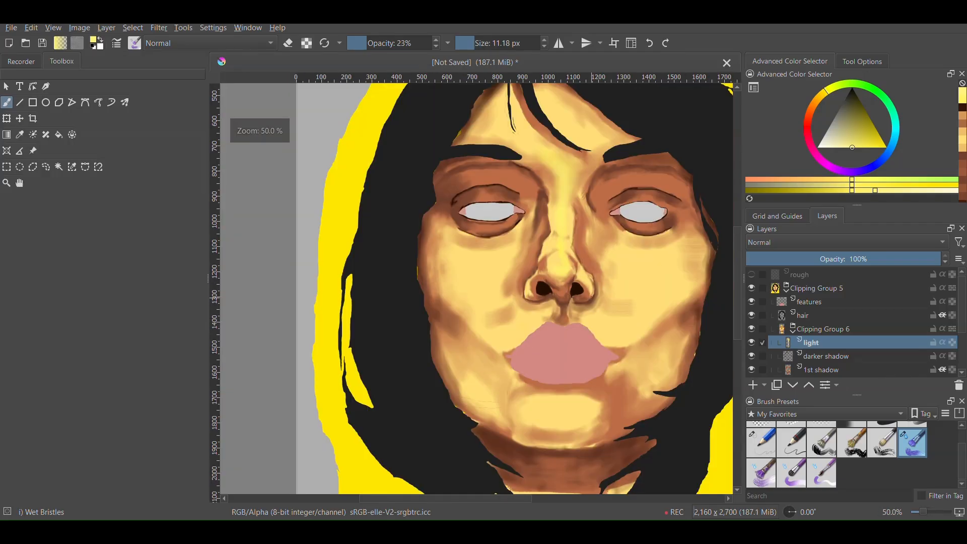
Brighten the skin below the left eye's inner corner and set the brush size to 26.68 px
{"action": "scroll", "coordinate": [579, 302], "scroll_direction": "up", "scroll_amount": 6}
{"action": "scroll", "coordinate": [579, 303], "scroll_direction": "down", "scroll_amount": 6}
{"action": "scroll", "coordinate": [544, 254], "scroll_direction": "up", "scroll_amount": 7}
{"action": "left_click_drag", "start_coordinate": [522, 305], "coordinate": [549, 305], "text": "shift"}
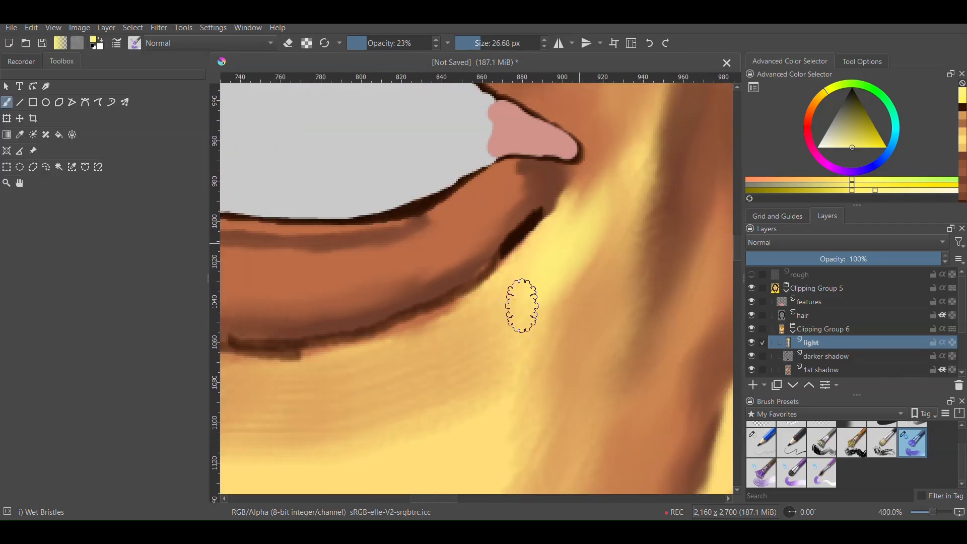
Paint light on the left cheek beside the nostril and on the ridge above the upper lip
{"action": "scroll", "coordinate": [539, 342], "scroll_direction": "down", "scroll_amount": 2}
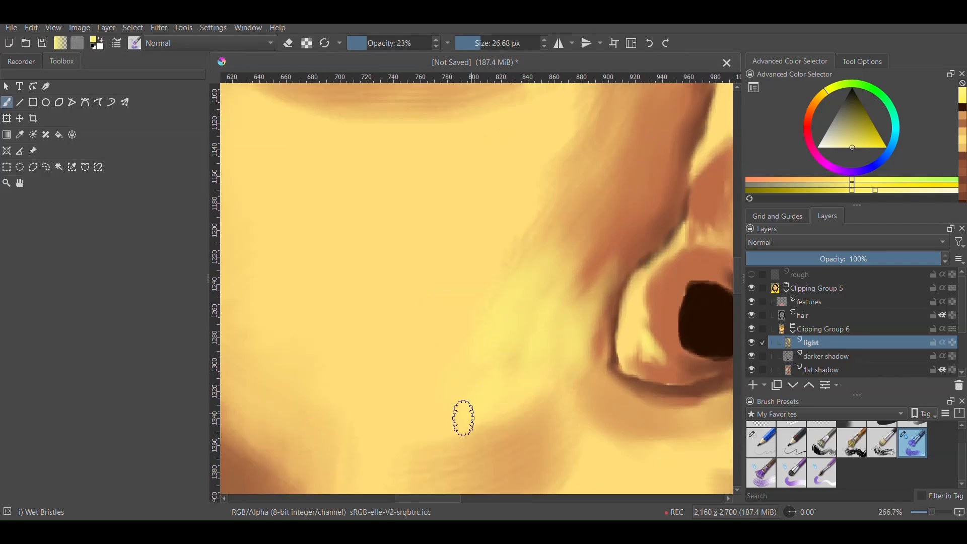
{"action": "left_click_drag", "start_coordinate": [464, 418], "coordinate": [298, 326]}
{"action": "scroll", "coordinate": [629, 366], "scroll_direction": "up", "scroll_amount": 5}
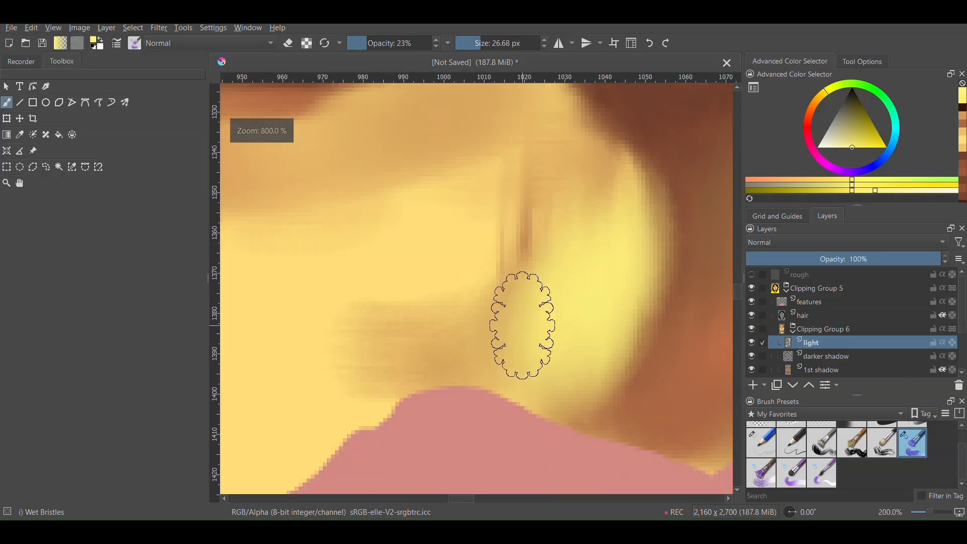
{"action": "left_click", "coordinate": [841, 147]}
{"action": "key", "text": "e"}
{"action": "scroll", "coordinate": [586, 287], "scroll_direction": "down", "scroll_amount": 9}
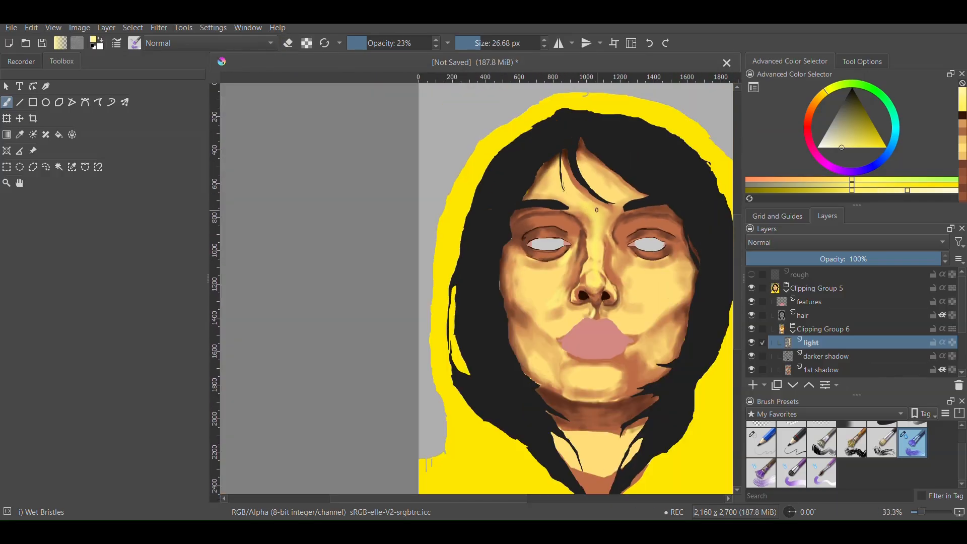
Choose a more saturated yellow and strengthen the highlights on the nose bridge, tip and nostril wings
{"action": "left_click", "coordinate": [871, 148]}
{"action": "scroll", "coordinate": [578, 180], "scroll_direction": "up", "scroll_amount": 4}
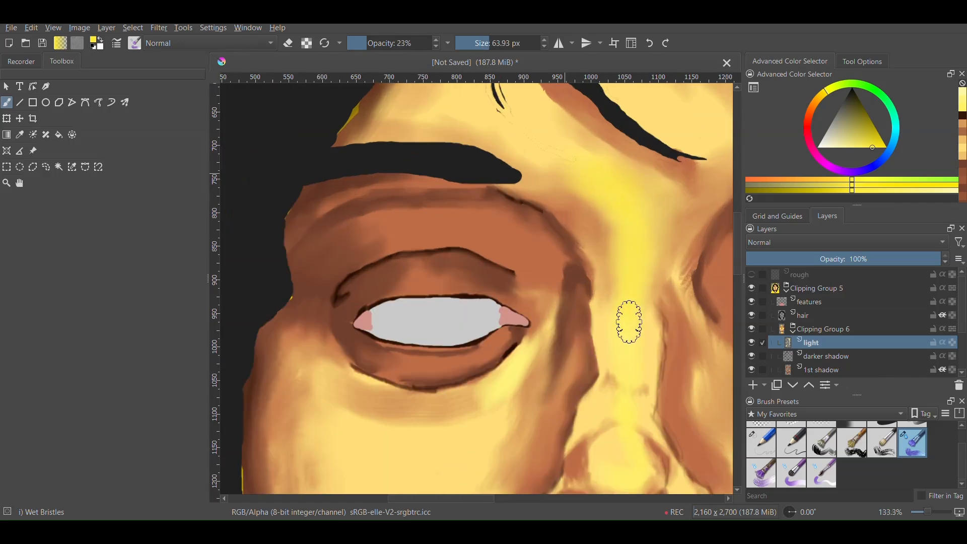
{"action": "scroll", "coordinate": [629, 322], "scroll_direction": "down", "scroll_amount": 1}
{"action": "scroll", "coordinate": [660, 330], "scroll_direction": "up", "scroll_amount": 3}
{"action": "left_click_drag", "start_coordinate": [661, 295], "coordinate": [668, 350]}
{"action": "scroll", "coordinate": [337, 313], "scroll_direction": "down", "scroll_amount": 6}
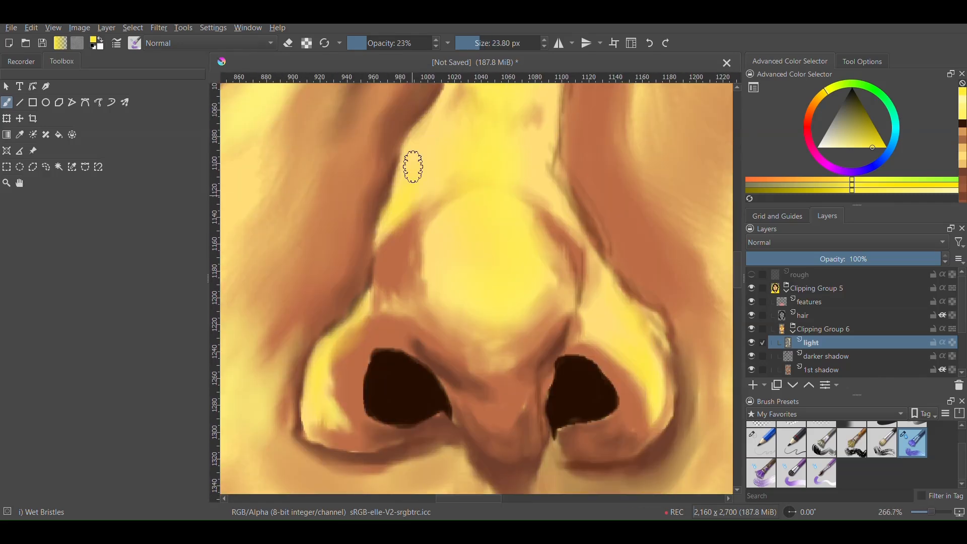
Brighten the left cheek below the eye with the saturated yellow and a brush of 64.80 px
{"action": "scroll", "coordinate": [541, 211], "scroll_direction": "up", "scroll_amount": 3}
{"action": "scroll", "coordinate": [545, 115], "scroll_direction": "up", "scroll_amount": 2}
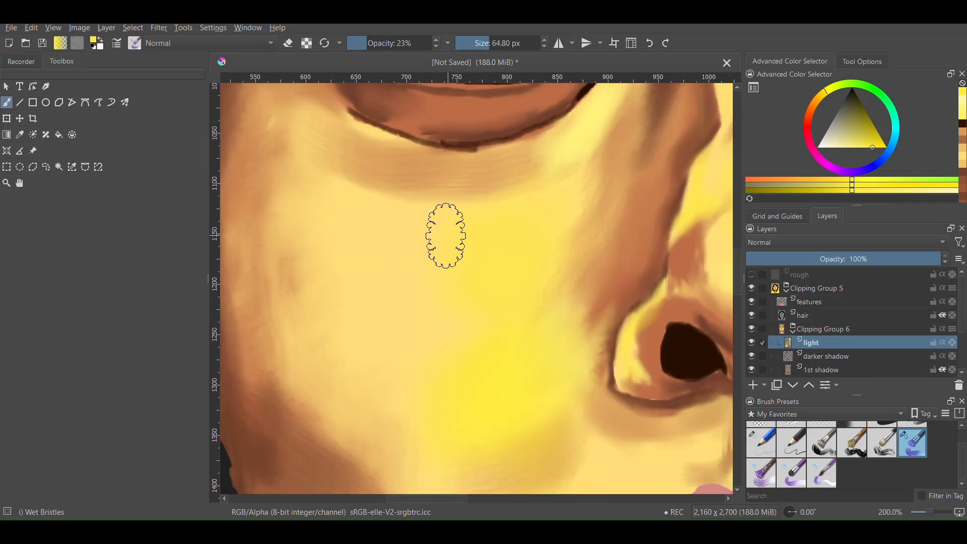
{"action": "scroll", "coordinate": [462, 357], "scroll_direction": "down", "scroll_amount": 5}
{"action": "scroll", "coordinate": [492, 442], "scroll_direction": "up", "scroll_amount": 5}
{"action": "left_click_drag", "start_coordinate": [650, 308], "coordinate": [504, 330]}
Brighten the chin and the right cheek with yellow at a brush size of 57.30 px
{"action": "scroll", "coordinate": [466, 379], "scroll_direction": "down", "scroll_amount": 5}
{"action": "scroll", "coordinate": [540, 303], "scroll_direction": "up", "scroll_amount": 6}
{"action": "scroll", "coordinate": [541, 302], "scroll_direction": "down", "scroll_amount": 5}
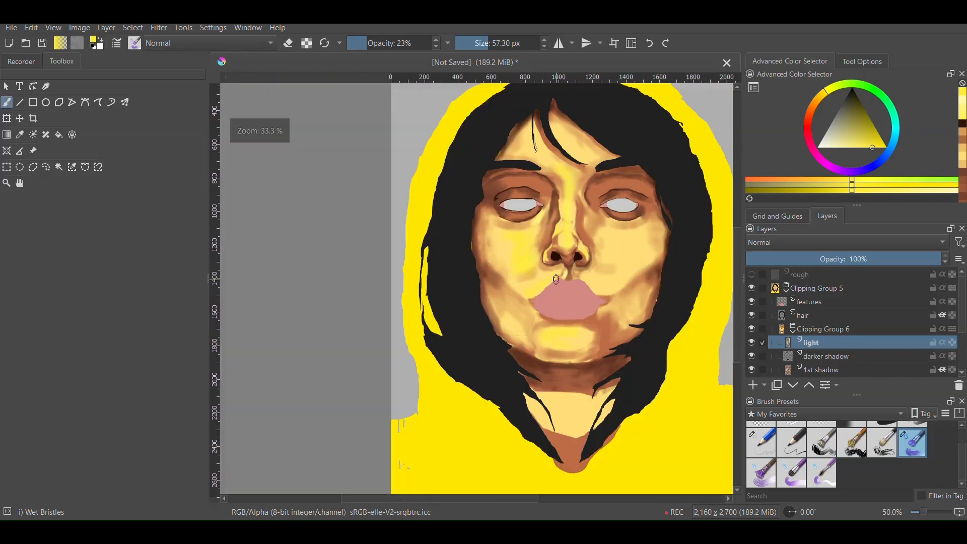
{"action": "scroll", "coordinate": [579, 226], "scroll_direction": "up", "scroll_amount": 5}
{"action": "scroll", "coordinate": [537, 296], "scroll_direction": "down", "scroll_amount": 4}
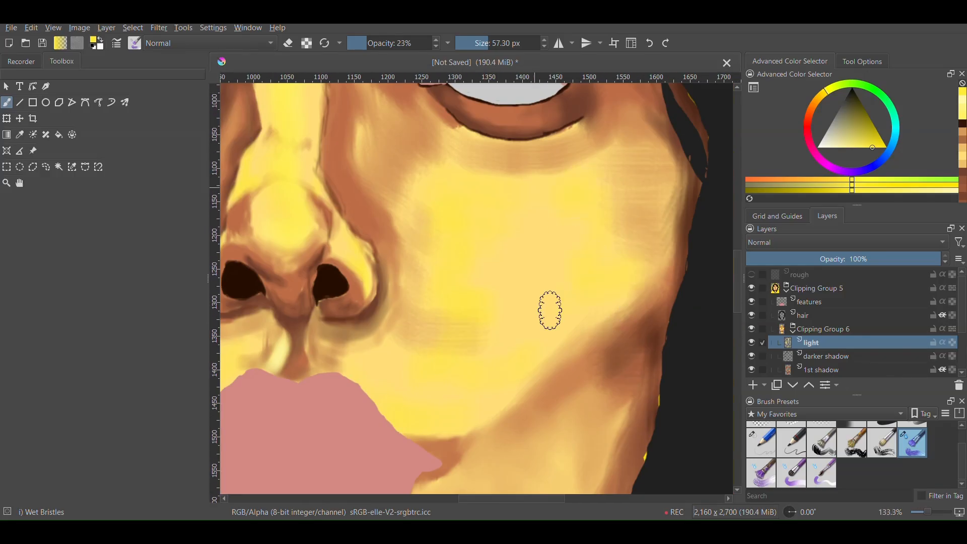
Paint yellow light on the forehead skin between the hair strands and above the eyebrows
{"action": "scroll", "coordinate": [484, 252], "scroll_direction": "up", "scroll_amount": 3}
{"action": "left_click_drag", "start_coordinate": [522, 257], "coordinate": [503, 263]}
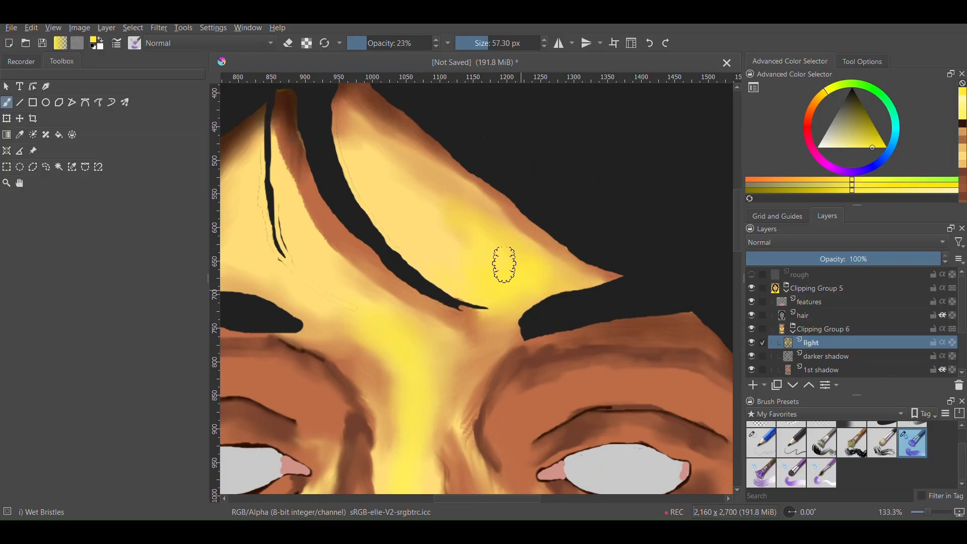
{"action": "scroll", "coordinate": [506, 264], "scroll_direction": "down", "scroll_amount": 5}
{"action": "scroll", "coordinate": [537, 278], "scroll_direction": "up", "scroll_amount": 7}
{"action": "mouse_move", "coordinate": [423, 252]}
{"action": "left_mouse_down"}
{"action": "mouse_move", "coordinate": [566, 253]}
{"action": "mouse_move", "coordinate": [670, 322]}
{"action": "left_mouse_up"}
{"action": "scroll", "coordinate": [674, 251], "scroll_direction": "down", "scroll_amount": 7}
{"action": "scroll", "coordinate": [690, 282], "scroll_direction": "up", "scroll_amount": 4}
{"action": "scroll", "coordinate": [636, 309], "scroll_direction": "down", "scroll_amount": 4}
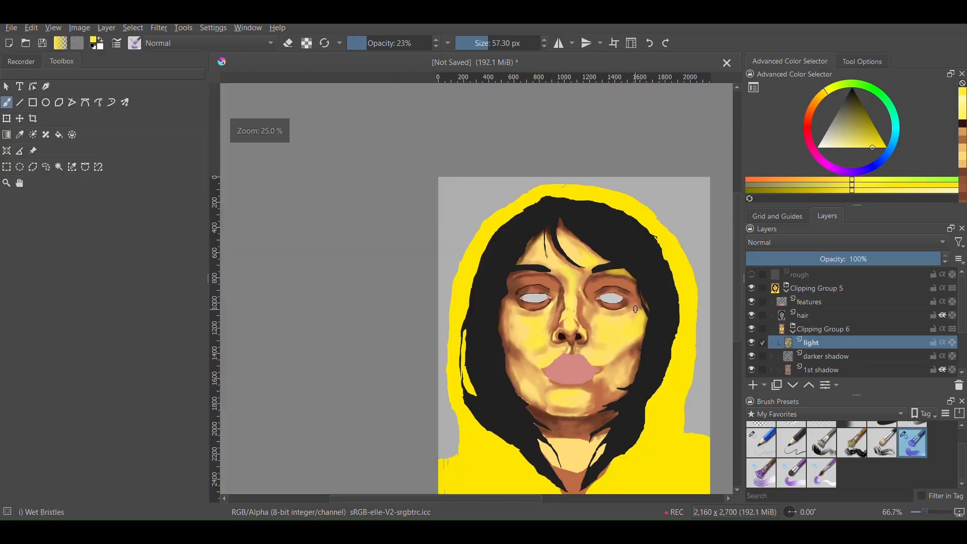
Add yellow light under the right eyebrow and along the lower cheeks beside the mouth
{"action": "scroll", "coordinate": [607, 398], "scroll_direction": "up", "scroll_amount": 5}
{"action": "scroll", "coordinate": [605, 403], "scroll_direction": "down", "scroll_amount": 6}
{"action": "scroll", "coordinate": [484, 267], "scroll_direction": "up", "scroll_amount": 8}
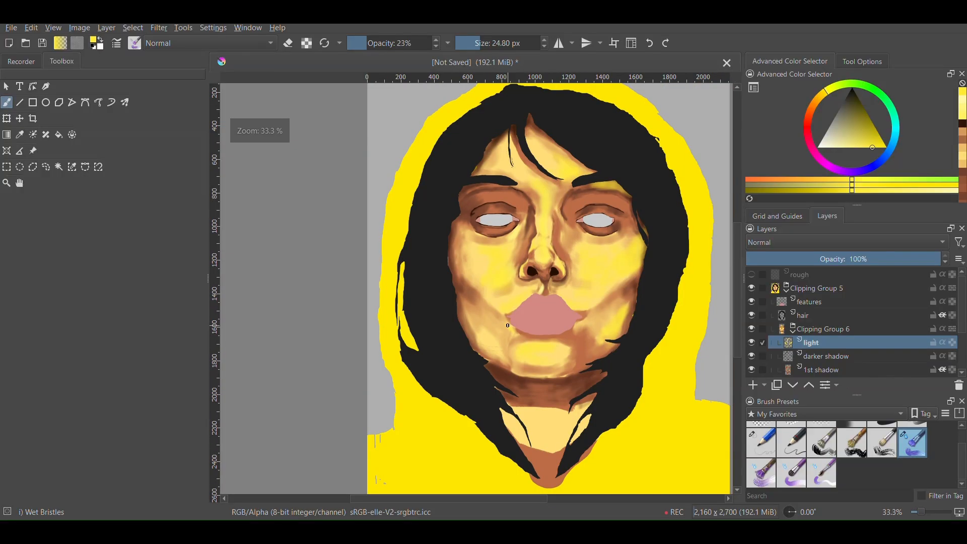
{"action": "scroll", "coordinate": [466, 243], "scroll_direction": "down", "scroll_amount": 6}
{"action": "scroll", "coordinate": [458, 205], "scroll_direction": "up", "scroll_amount": 7}
{"action": "scroll", "coordinate": [458, 205], "scroll_direction": "down", "scroll_amount": 7}
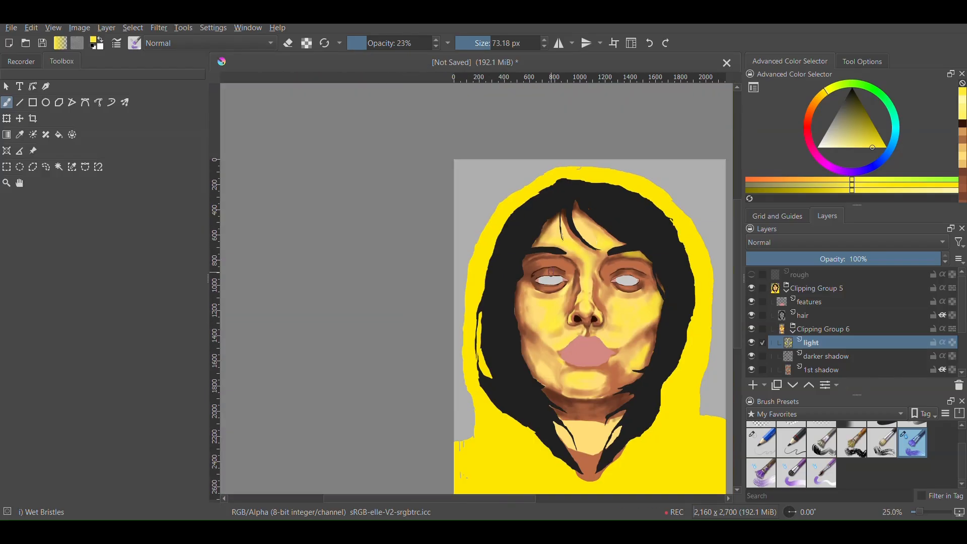
Paint a yellow highlight at the inner corner of the right eye socket with a 28.93 px brush
{"action": "scroll", "coordinate": [557, 280], "scroll_direction": "up", "scroll_amount": 6}
{"action": "scroll", "coordinate": [558, 281], "scroll_direction": "down", "scroll_amount": 5}
{"action": "scroll", "coordinate": [626, 312], "scroll_direction": "up", "scroll_amount": 6}
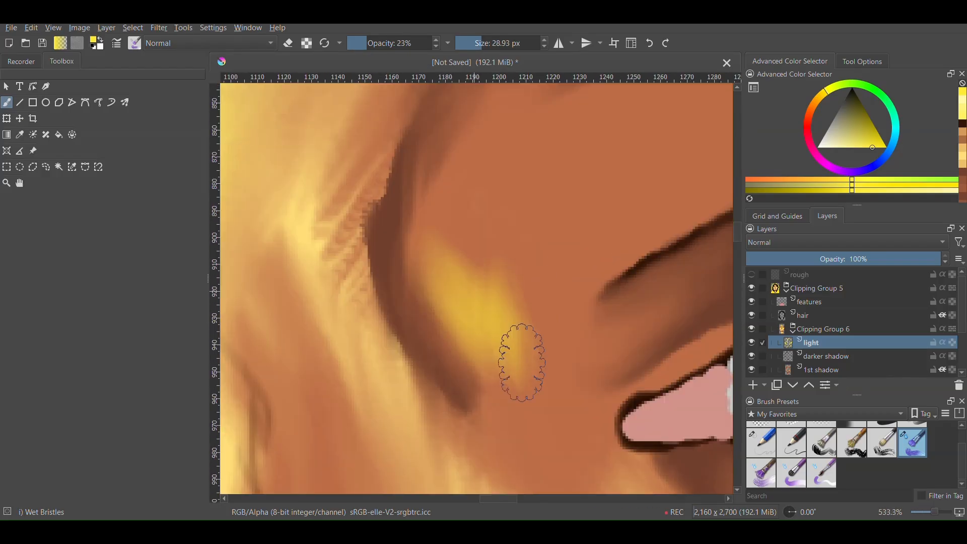
{"action": "scroll", "coordinate": [518, 356], "scroll_direction": "down", "scroll_amount": 7}
{"action": "scroll", "coordinate": [576, 310], "scroll_direction": "down", "scroll_amount": 2}
{"action": "scroll", "coordinate": [547, 346], "scroll_direction": "up", "scroll_amount": 2}
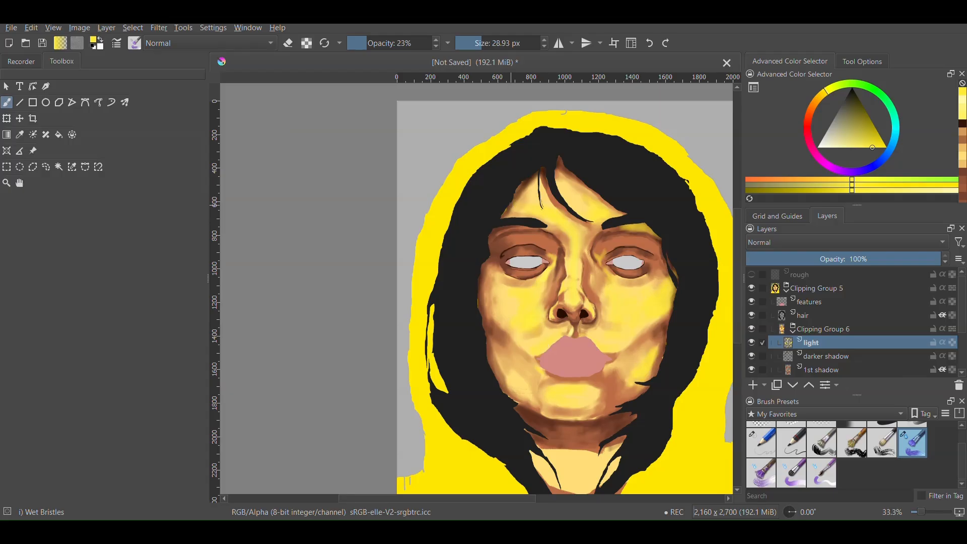
Highlight the upper eyelids with a brush of 21.43 px
{"action": "scroll", "coordinate": [643, 303], "scroll_direction": "up", "scroll_amount": 6}
{"action": "scroll", "coordinate": [643, 302], "scroll_direction": "down", "scroll_amount": 6}
{"action": "scroll", "coordinate": [613, 356], "scroll_direction": "up", "scroll_amount": 6}
{"action": "scroll", "coordinate": [613, 356], "scroll_direction": "down", "scroll_amount": 7}
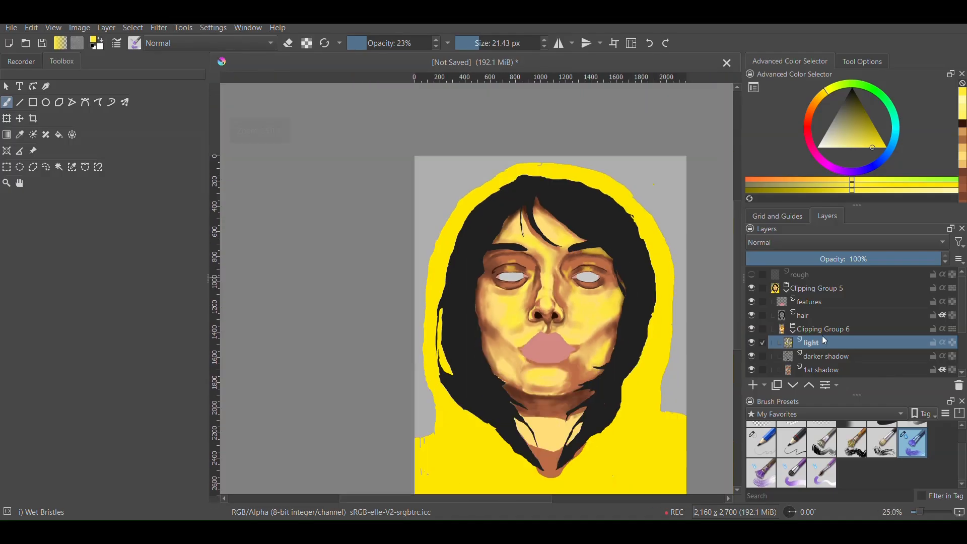
Compare the face with and without the light layer and set that layer's blending mode to Overlay
{"action": "left_click", "coordinate": [752, 343]}
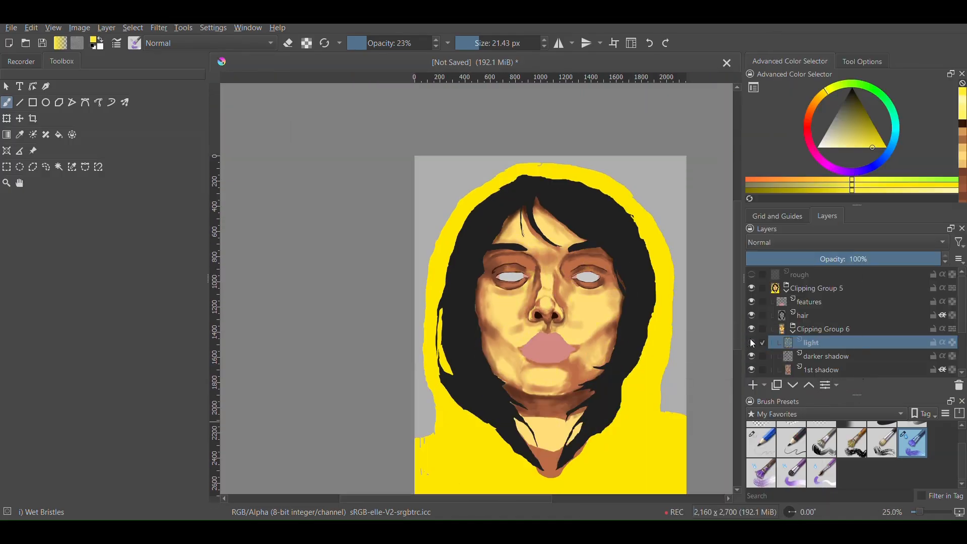
{"action": "left_click", "coordinate": [750, 342]}
{"action": "right_click", "coordinate": [818, 342]}
{"action": "left_click", "coordinate": [857, 36]}
{"action": "left_click", "coordinate": [454, 242]}
{"action": "left_click", "coordinate": [448, 250]}
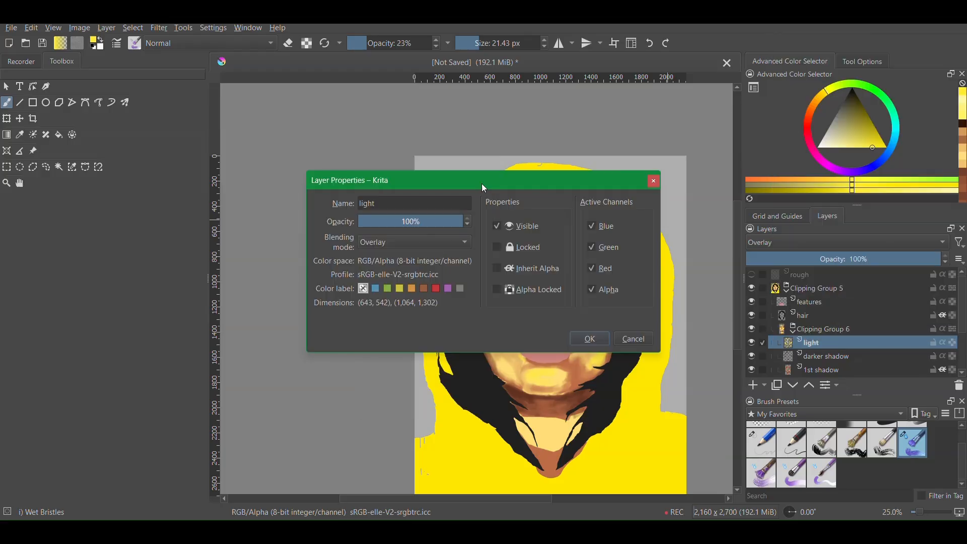
{"action": "left_click_drag", "start_coordinate": [482, 183], "coordinate": [282, 197]}
{"action": "mouse_move", "coordinate": [267, 235]}
{"action": "left_mouse_down"}
{"action": "mouse_move", "coordinate": [183, 236]}
{"action": "mouse_move", "coordinate": [265, 235]}
{"action": "left_mouse_up"}
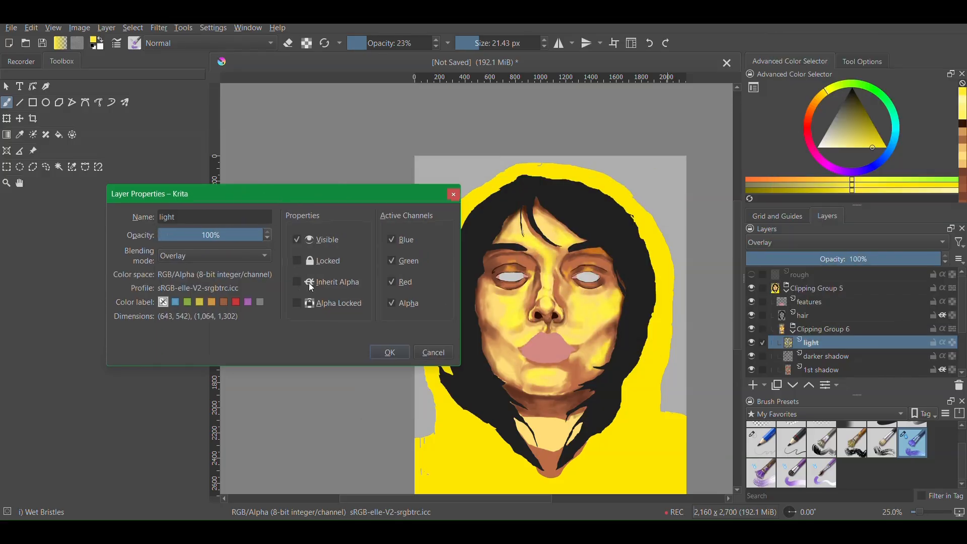
Try Soft Light (SVG), Burn, Lighten and other blending modes on the light layer
{"action": "left_click", "coordinate": [214, 255]}
{"action": "left_click", "coordinate": [240, 269]}
{"action": "left_click", "coordinate": [217, 256]}
{"action": "left_click", "coordinate": [216, 277]}
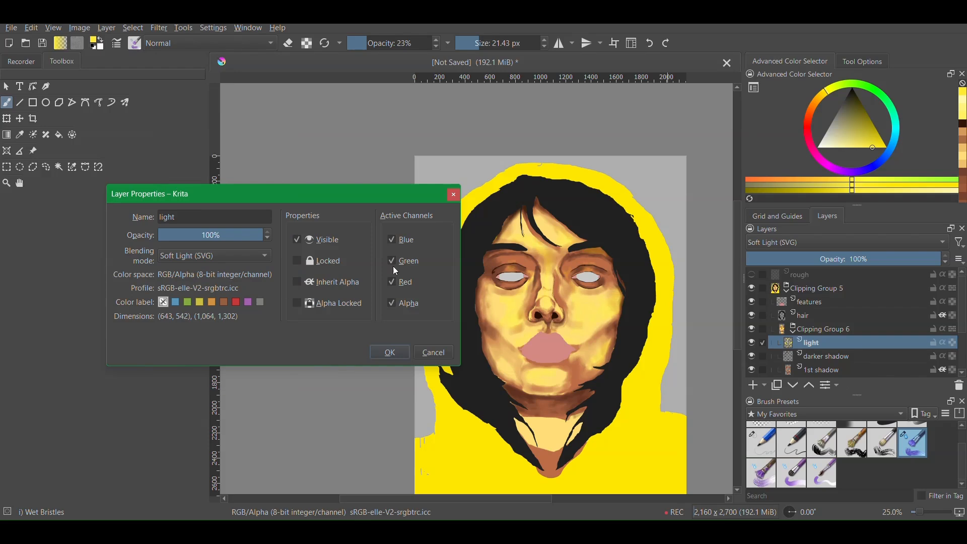
{"action": "left_click", "coordinate": [214, 256]}
{"action": "left_click", "coordinate": [242, 190]}
{"action": "left_click", "coordinate": [217, 256]}
{"action": "left_click", "coordinate": [239, 197]}
{"action": "left_click", "coordinate": [242, 256]}
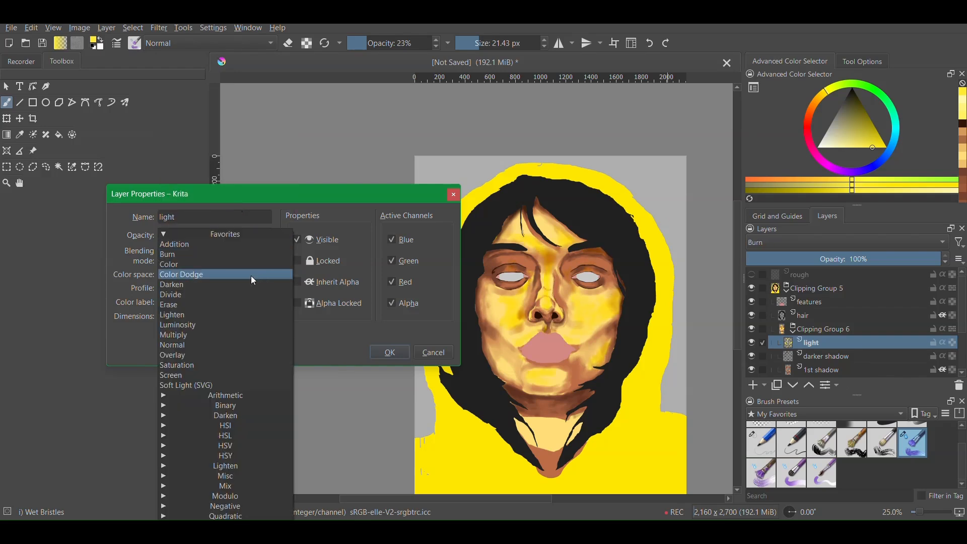
{"action": "left_click", "coordinate": [247, 315]}
{"action": "left_click", "coordinate": [242, 256]}
{"action": "left_click", "coordinate": [237, 265]}
Set the light layer's blending mode to Overlay and its opacity to 59%
{"action": "left_click", "coordinate": [227, 257]}
{"action": "left_click", "coordinate": [228, 284]}
{"action": "left_click_drag", "start_coordinate": [224, 235], "coordinate": [206, 235]}
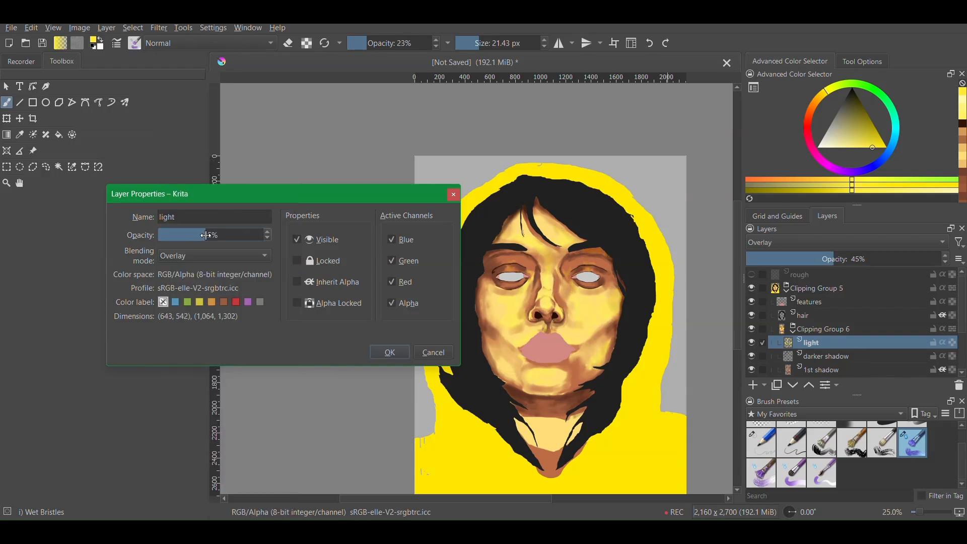
{"action": "key", "text": "Return"}
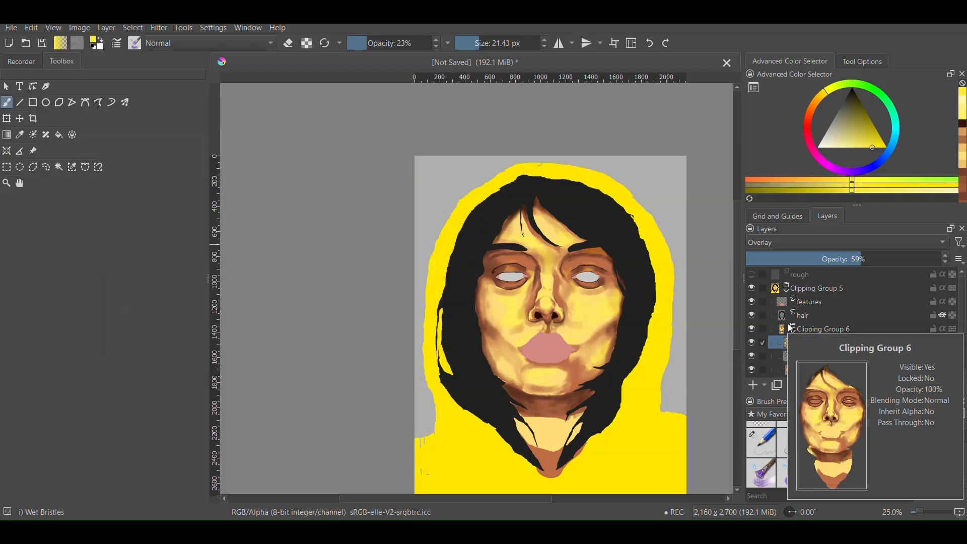
Collapse the face's clipping group and turn the features layer into a clipping group with a mask layer
{"action": "left_click", "coordinate": [752, 315]}
{"action": "left_click", "coordinate": [751, 316]}
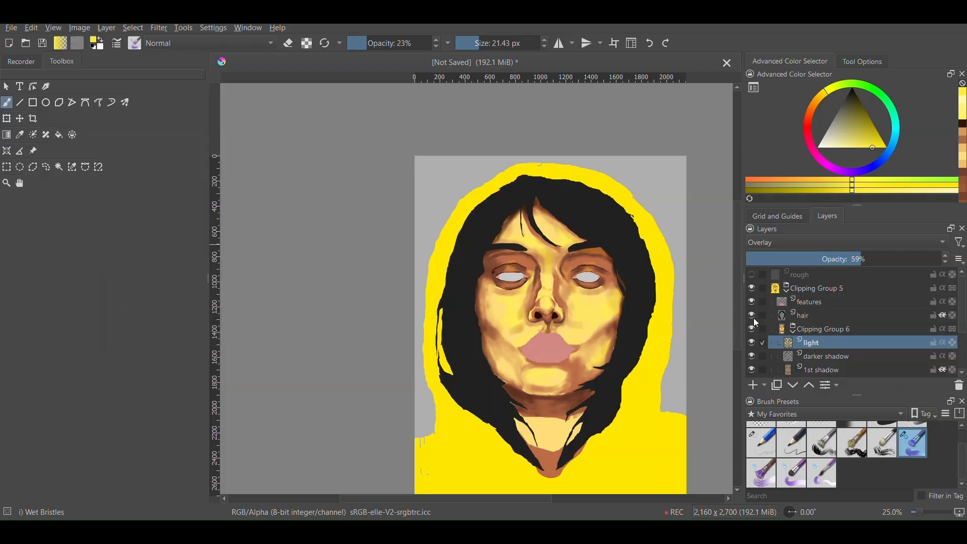
{"action": "left_click", "coordinate": [793, 331]}
{"action": "right_click", "coordinate": [812, 302]}
{"action": "mouse_move", "coordinate": [838, 196]}
{"action": "left_click", "coordinate": [674, 212]}
Show the rough sketch over the left eye and raise the brush opacity to 100%
{"action": "scroll", "coordinate": [509, 280], "scroll_direction": "up", "scroll_amount": 7}
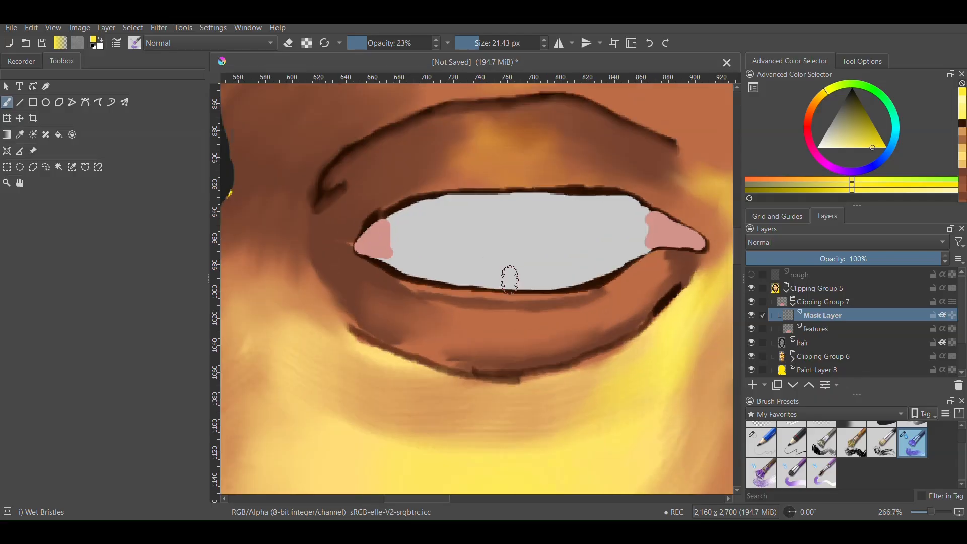
{"action": "scroll", "coordinate": [509, 278], "scroll_direction": "up", "scroll_amount": 2}
{"action": "scroll", "coordinate": [510, 343], "scroll_direction": "down", "scroll_amount": 2}
{"action": "left_click", "coordinate": [751, 274]}
{"action": "scroll", "coordinate": [479, 257], "scroll_direction": "up", "scroll_amount": 2}
{"action": "left_click_drag", "start_coordinate": [409, 234], "coordinate": [407, 270]}
{"action": "left_click", "coordinate": [856, 105]}
{"action": "left_click_drag", "start_coordinate": [413, 43], "coordinate": [436, 65]}
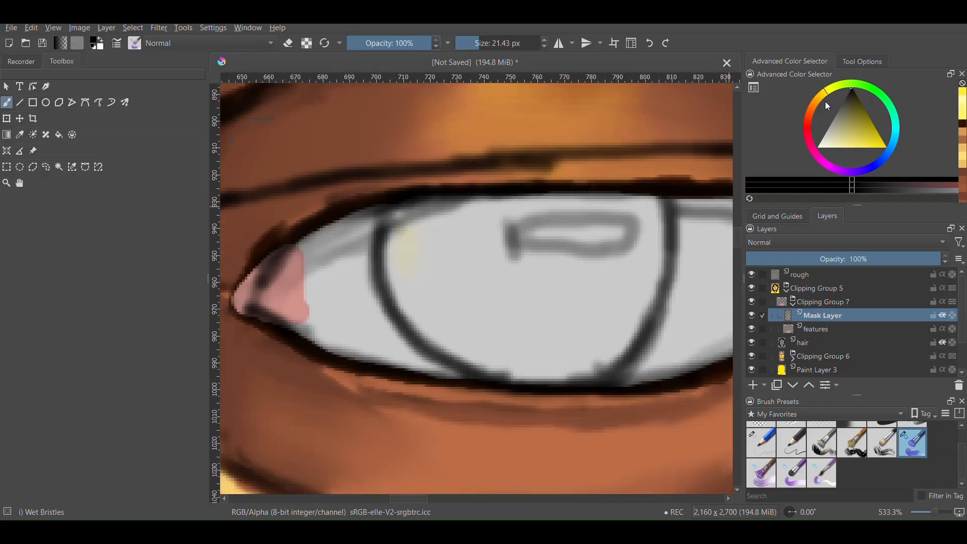
Fill the left iris with dark olive yellow inside the sketched outline
{"action": "left_click_drag", "start_coordinate": [856, 111], "coordinate": [882, 121]}
{"action": "mouse_move", "coordinate": [645, 209]}
{"action": "left_mouse_down"}
{"action": "mouse_move", "coordinate": [607, 365]}
{"action": "mouse_move", "coordinate": [528, 323]}
{"action": "mouse_move", "coordinate": [519, 237]}
{"action": "left_mouse_up"}
{"action": "scroll", "coordinate": [556, 226], "scroll_direction": "down", "scroll_amount": 8}
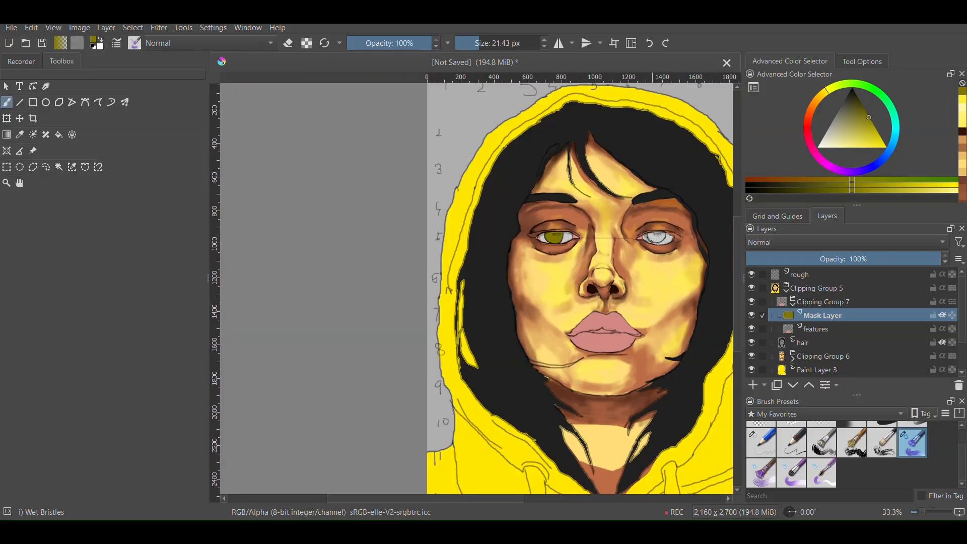
Choose a brighter olive yellow and repaint the left iris with it
{"action": "scroll", "coordinate": [655, 226], "scroll_direction": "up", "scroll_amount": 2}
{"action": "left_click", "coordinate": [872, 128]}
{"action": "scroll", "coordinate": [339, 233], "scroll_direction": "up", "scroll_amount": 5}
{"action": "mouse_move", "coordinate": [670, 312]}
{"action": "left_mouse_down"}
{"action": "mouse_move", "coordinate": [501, 335]}
{"action": "mouse_move", "coordinate": [641, 328]}
{"action": "mouse_move", "coordinate": [657, 357]}
{"action": "left_mouse_up"}
{"action": "scroll", "coordinate": [493, 277], "scroll_direction": "down", "scroll_amount": 7}
{"action": "scroll", "coordinate": [577, 280], "scroll_direction": "up", "scroll_amount": 8}
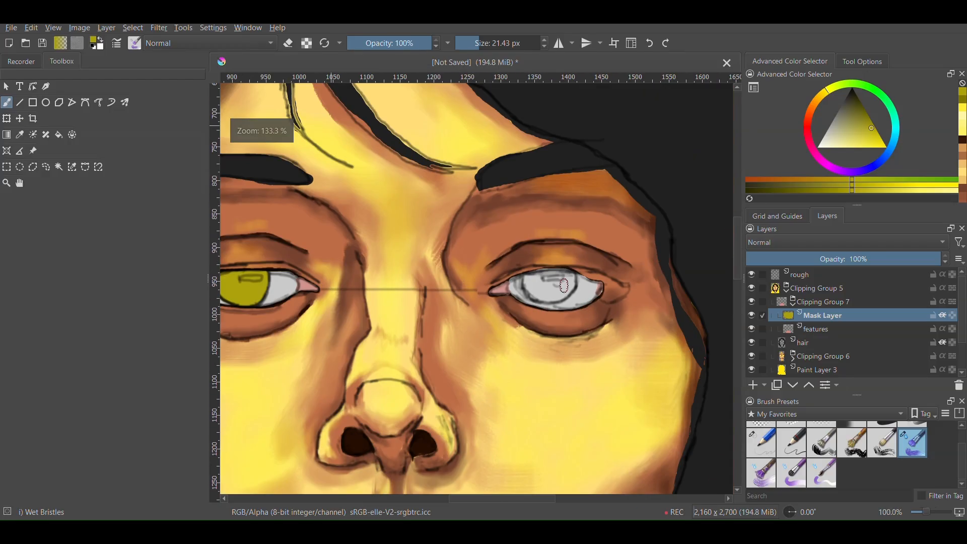
Fill the right iris with the same olive yellow inside its sketched outline
{"action": "mouse_move", "coordinate": [611, 237]}
{"action": "left_mouse_down"}
{"action": "mouse_move", "coordinate": [365, 291]}
{"action": "mouse_move", "coordinate": [463, 301]}
{"action": "mouse_move", "coordinate": [410, 335]}
{"action": "left_mouse_up"}
{"action": "scroll", "coordinate": [573, 240], "scroll_direction": "down", "scroll_amount": 8}
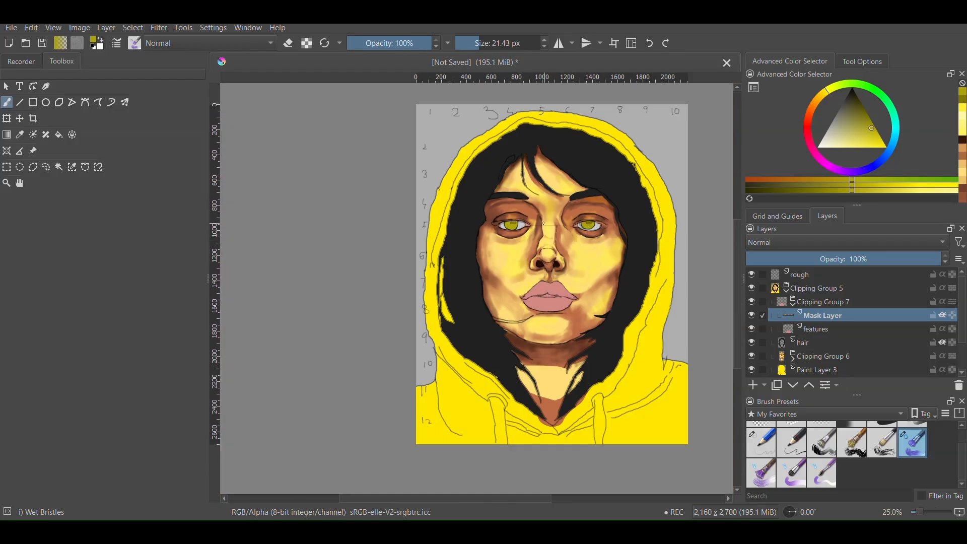
Sample the dark eyelid colour, reduce the brush to 9.43 px and darken the left eye's upper lash line with a near-black brown
{"action": "scroll", "coordinate": [509, 220], "scroll_direction": "up", "scroll_amount": 8}
{"action": "left_click", "coordinate": [529, 242], "text": "ctrl"}
{"action": "scroll", "coordinate": [489, 235], "scroll_direction": "up", "scroll_amount": 3}
{"action": "key", "text": "bracketleft"}
{"action": "key", "text": "bracketleft"}
{"action": "key", "text": "bracketleft"}
{"action": "mouse_move", "coordinate": [612, 204]}
{"action": "left_mouse_down"}
{"action": "mouse_move", "coordinate": [330, 277]}
{"action": "mouse_move", "coordinate": [549, 218]}
{"action": "left_mouse_up"}
{"action": "left_click", "coordinate": [858, 100]}
{"action": "scroll", "coordinate": [484, 237], "scroll_direction": "up", "scroll_amount": 1}
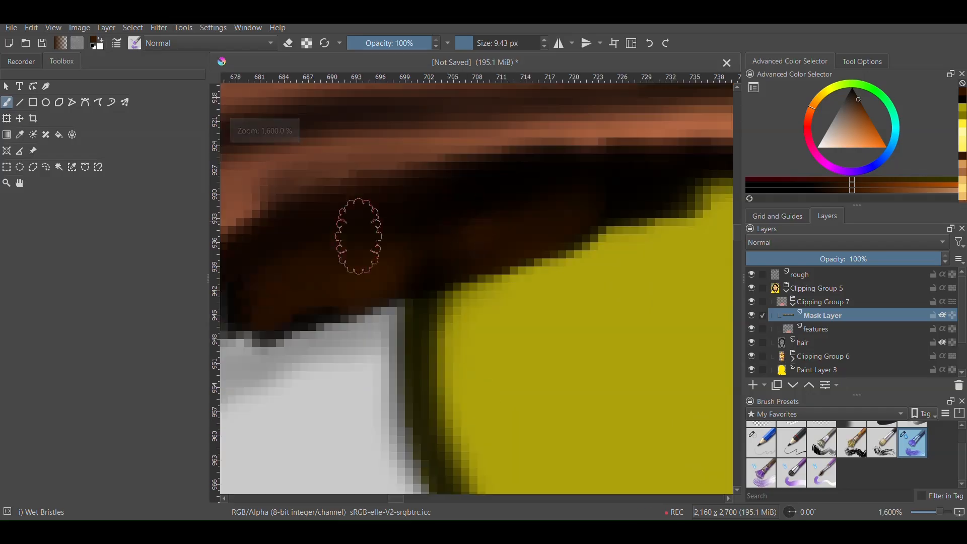
{"action": "scroll", "coordinate": [359, 236], "scroll_direction": "down", "scroll_amount": 8}
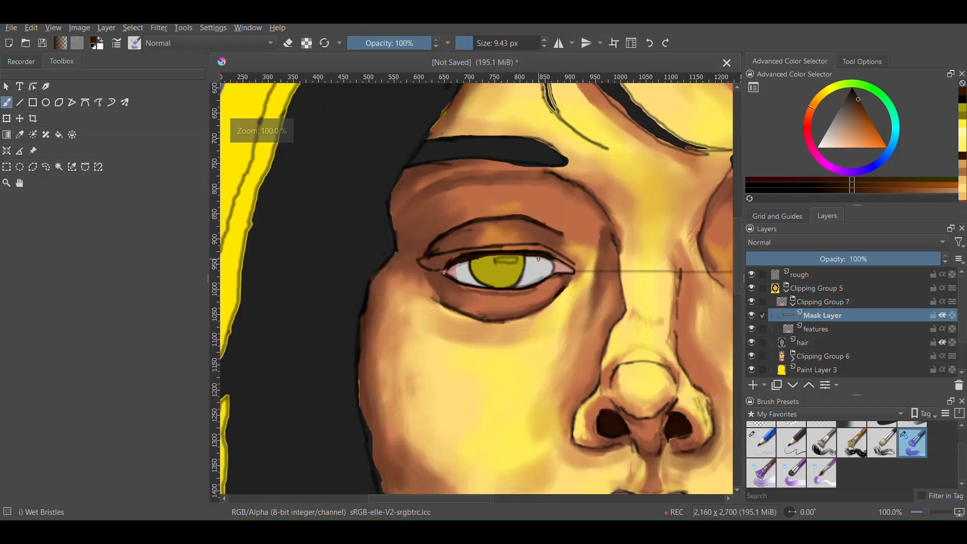
Sample a dark olive and paint a broad dark ring around the outer part of the left iris
{"action": "scroll", "coordinate": [538, 260], "scroll_direction": "up", "scroll_amount": 6}
{"action": "left_click", "coordinate": [574, 162], "text": "ctrl"}
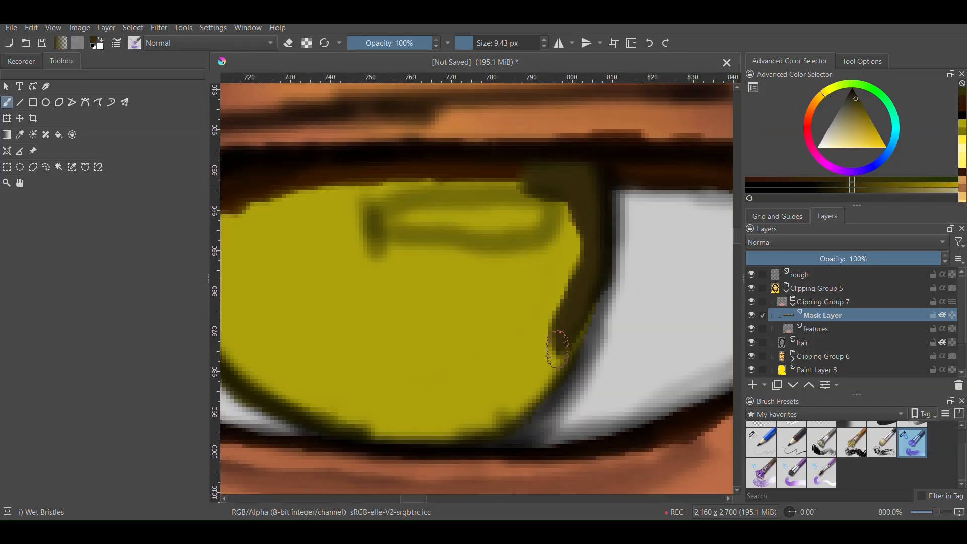
{"action": "left_click_drag", "start_coordinate": [390, 425], "coordinate": [282, 381]}
{"action": "left_click_drag", "start_coordinate": [282, 381], "coordinate": [474, 362]}
{"action": "left_click_drag", "start_coordinate": [372, 209], "coordinate": [403, 318]}
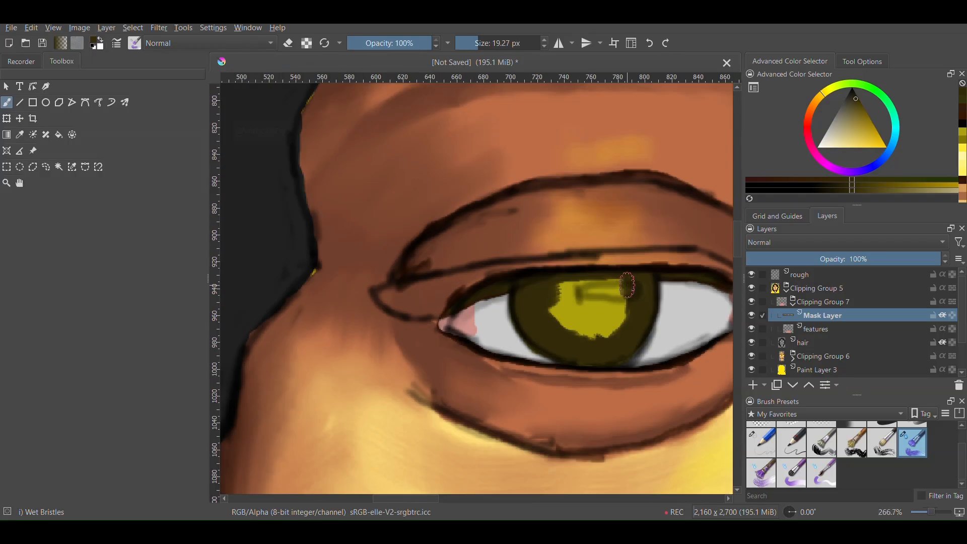
Repaint the left iris's centre with sampled olive yellow and add a near-black pupil with a 12.15 px brush
{"action": "left_click", "coordinate": [595, 314], "text": "ctrl"}
{"action": "left_click_drag", "start_coordinate": [557, 297], "coordinate": [620, 307]}
{"action": "left_click", "coordinate": [855, 92]}
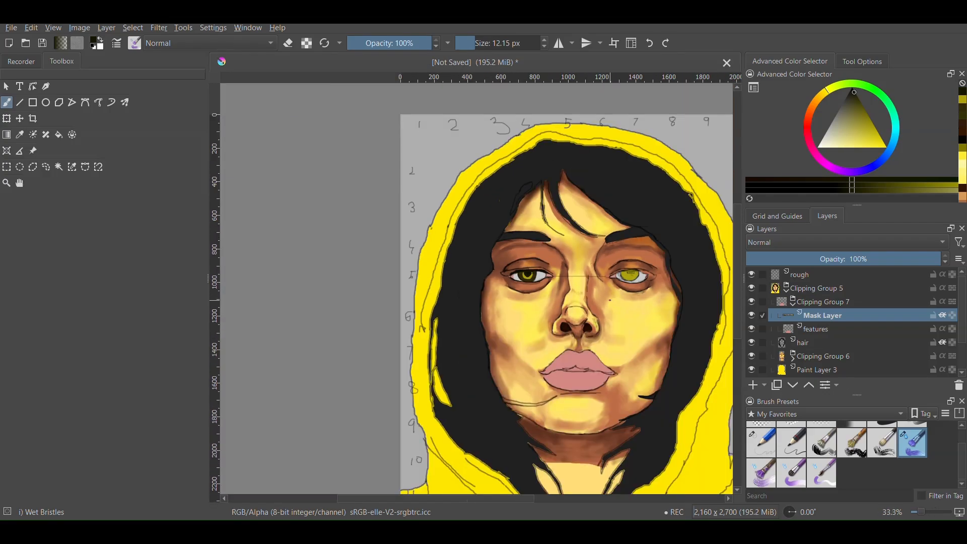
Give the right iris a dark olive outer ring and a near-black pupil, and hide the rough sketch
{"action": "scroll", "coordinate": [534, 276], "scroll_direction": "up", "scroll_amount": 6}
{"action": "left_click", "coordinate": [525, 280], "text": "ctrl"}
{"action": "scroll", "coordinate": [489, 286], "scroll_direction": "down", "scroll_amount": 5}
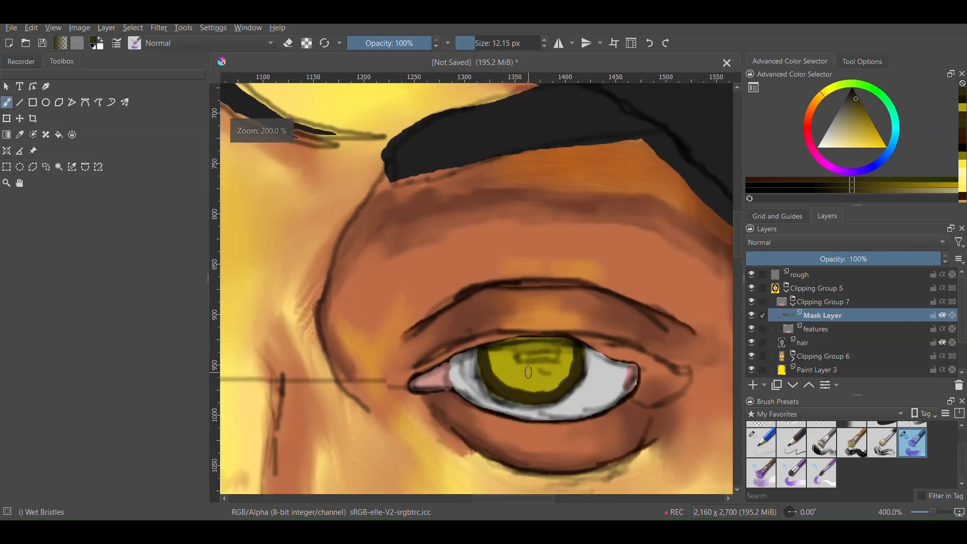
{"action": "left_click", "coordinate": [498, 348], "text": "ctrl"}
{"action": "scroll", "coordinate": [499, 353], "scroll_direction": "down", "scroll_amount": 2}
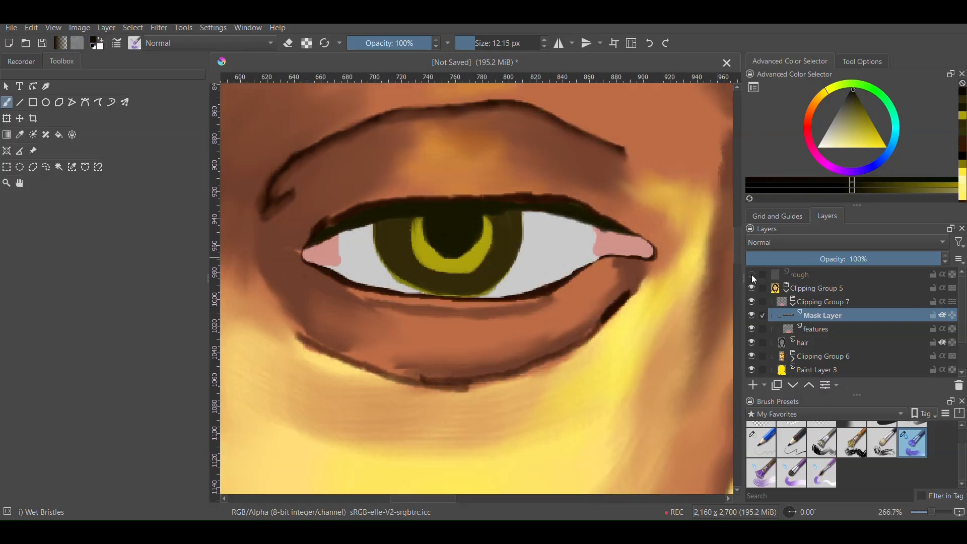
Blend the left iris's olive yellow into its dark ring using an 8.02 px brush at 23% opacity
{"action": "scroll", "coordinate": [617, 254], "scroll_direction": "up", "scroll_amount": 7}
{"action": "scroll", "coordinate": [433, 286], "scroll_direction": "up", "scroll_amount": 9}
{"action": "key", "text": "bracketleft"}
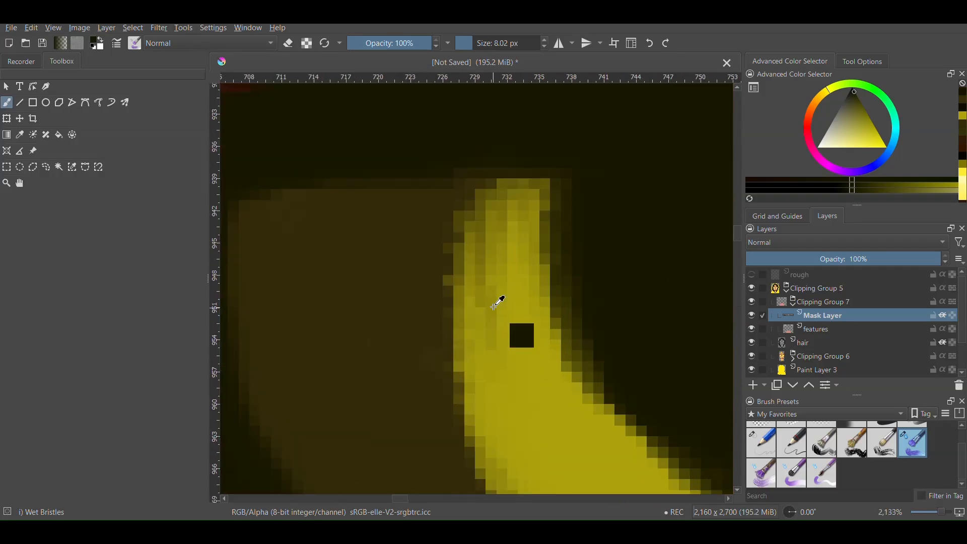
{"action": "left_click", "coordinate": [493, 306], "text": "ctrl"}
{"action": "left_click_drag", "start_coordinate": [477, 227], "coordinate": [471, 308]}
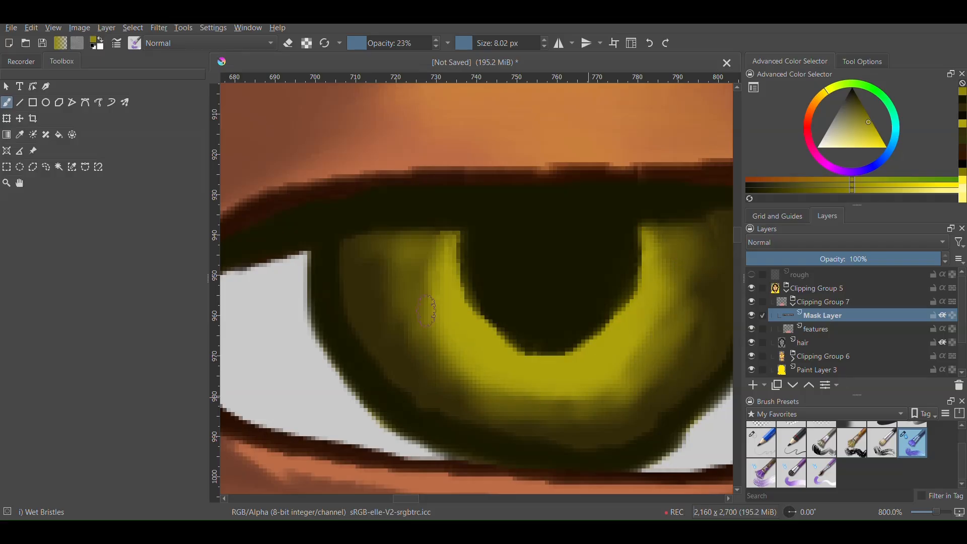
{"action": "scroll", "coordinate": [426, 311], "scroll_direction": "up", "scroll_amount": 3}
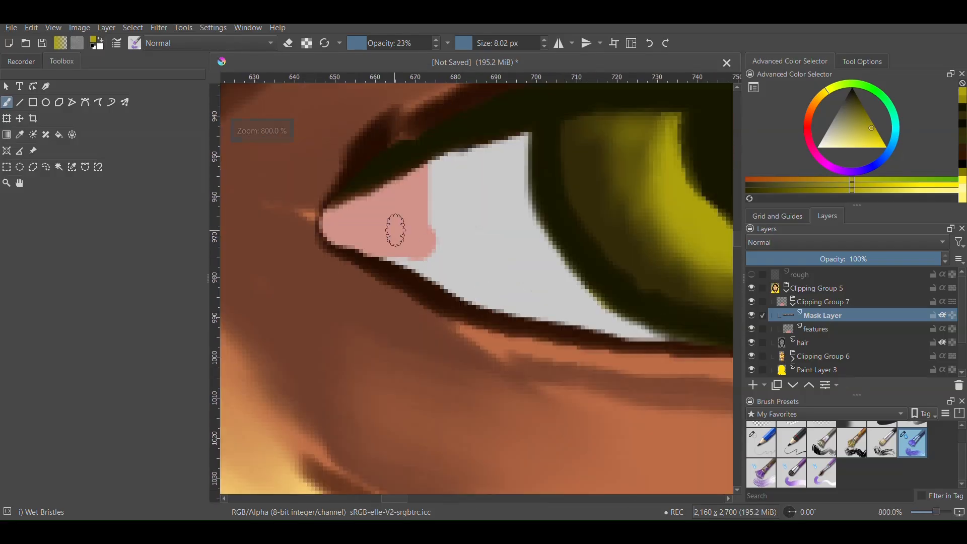
Sample the eye-corner pink and round off the pink area in the left eye's outer corner on the features layer
{"action": "left_click", "coordinate": [396, 230], "text": "ctrl"}
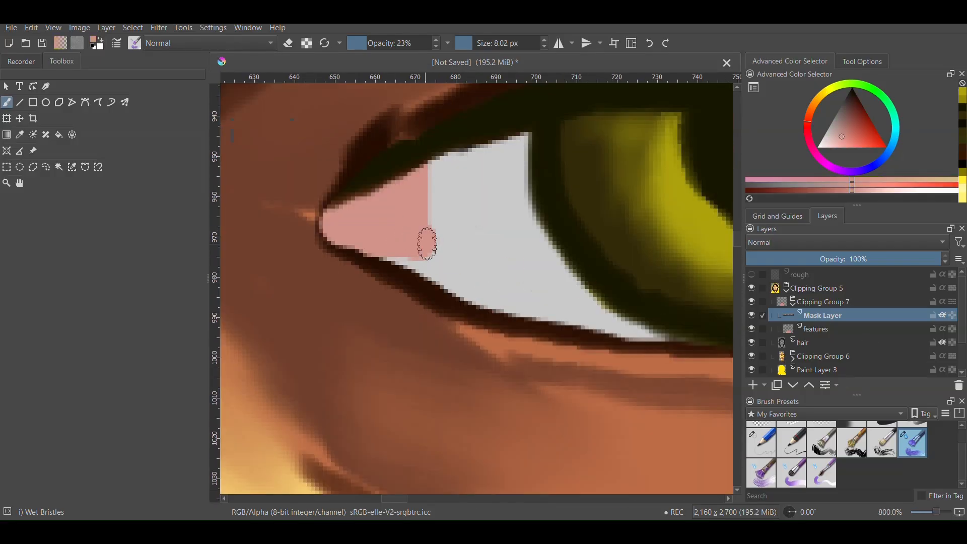
{"action": "left_click", "coordinate": [836, 329]}
{"action": "left_click_drag", "start_coordinate": [427, 244], "coordinate": [418, 257]}
{"action": "left_click_drag", "start_coordinate": [395, 44], "coordinate": [435, 44]}
{"action": "left_click_drag", "start_coordinate": [426, 241], "coordinate": [411, 264]}
Return to the mask layer and shade the left eye's white around its edges with greyish pink at 28% opacity
{"action": "left_click", "coordinate": [851, 318]}
{"action": "left_click", "coordinate": [371, 43]}
{"action": "left_click", "coordinate": [840, 121]}
{"action": "scroll", "coordinate": [441, 182], "scroll_direction": "up", "scroll_amount": 2}
{"action": "left_click_drag", "start_coordinate": [434, 151], "coordinate": [433, 302]}
{"action": "left_click_drag", "start_coordinate": [519, 405], "coordinate": [448, 395]}
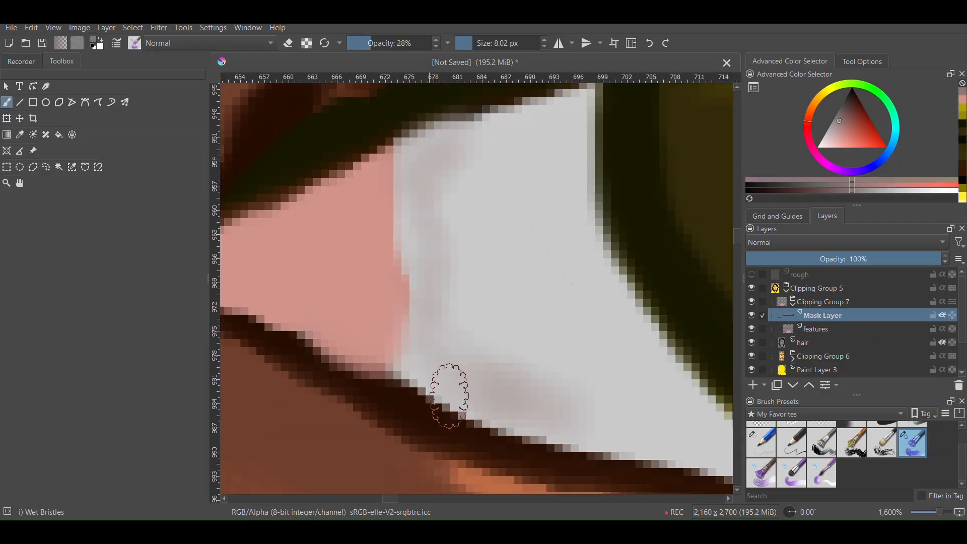
{"action": "scroll", "coordinate": [538, 348], "scroll_direction": "down", "scroll_amount": 5}
{"action": "scroll", "coordinate": [504, 322], "scroll_direction": "up", "scroll_amount": 3}
{"action": "scroll", "coordinate": [471, 272], "scroll_direction": "down", "scroll_amount": 3}
{"action": "scroll", "coordinate": [549, 302], "scroll_direction": "up", "scroll_amount": 4}
{"action": "left_click_drag", "start_coordinate": [379, 332], "coordinate": [552, 339]}
{"action": "scroll", "coordinate": [553, 339], "scroll_direction": "down", "scroll_amount": 2}
{"action": "mouse_move", "coordinate": [562, 403]}
{"action": "left_mouse_down"}
{"action": "mouse_move", "coordinate": [596, 380]}
{"action": "mouse_move", "coordinate": [439, 456]}
{"action": "left_mouse_up"}
Shade the corners and lower edge of the right eye's white with greyish pink using a 10.99 px brush
{"action": "scroll", "coordinate": [584, 304], "scroll_direction": "down", "scroll_amount": 8}
{"action": "scroll", "coordinate": [657, 299], "scroll_direction": "up", "scroll_amount": 10}
{"action": "mouse_move", "coordinate": [523, 322]}
{"action": "left_mouse_down"}
{"action": "mouse_move", "coordinate": [579, 337]}
{"action": "mouse_move", "coordinate": [509, 363]}
{"action": "left_mouse_up"}
{"action": "scroll", "coordinate": [640, 365], "scroll_direction": "down", "scroll_amount": 2}
{"action": "scroll", "coordinate": [640, 365], "scroll_direction": "down", "scroll_amount": 10}
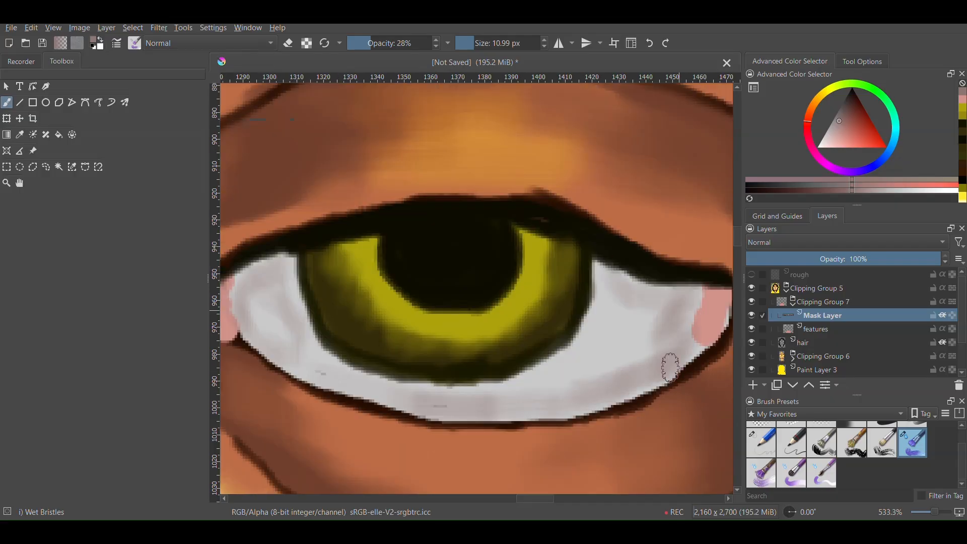
{"action": "scroll", "coordinate": [660, 322], "scroll_direction": "down", "scroll_amount": 3}
{"action": "left_click_drag", "start_coordinate": [660, 393], "coordinate": [611, 387]}
{"action": "scroll", "coordinate": [611, 387], "scroll_direction": "up", "scroll_amount": 2}
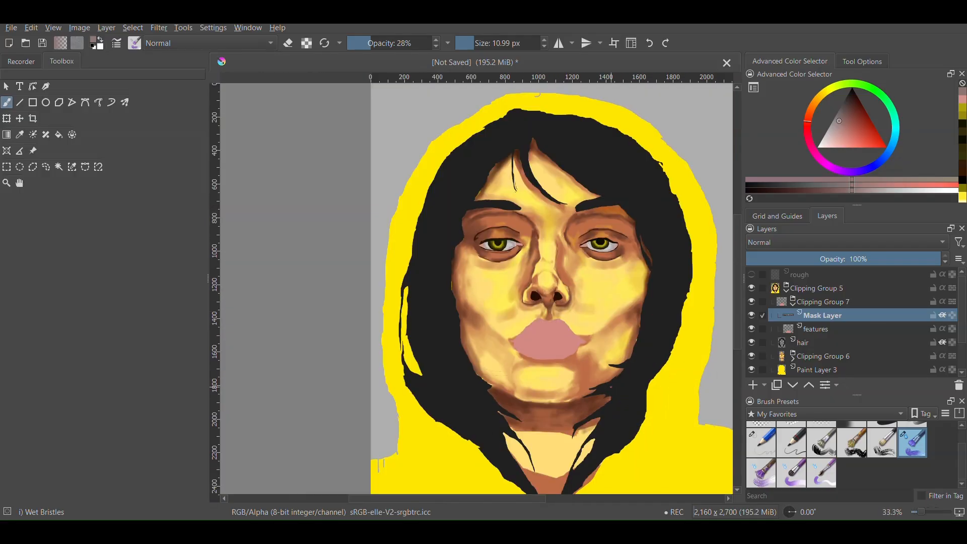
Show the rough sketch and fill the opening between the lips with very dark red at 100% brush opacity
{"action": "scroll", "coordinate": [538, 349], "scroll_direction": "up", "scroll_amount": 2}
{"action": "left_click", "coordinate": [751, 275]}
{"action": "left_click", "coordinate": [858, 98]}
{"action": "scroll", "coordinate": [545, 328], "scroll_direction": "up", "scroll_amount": 5}
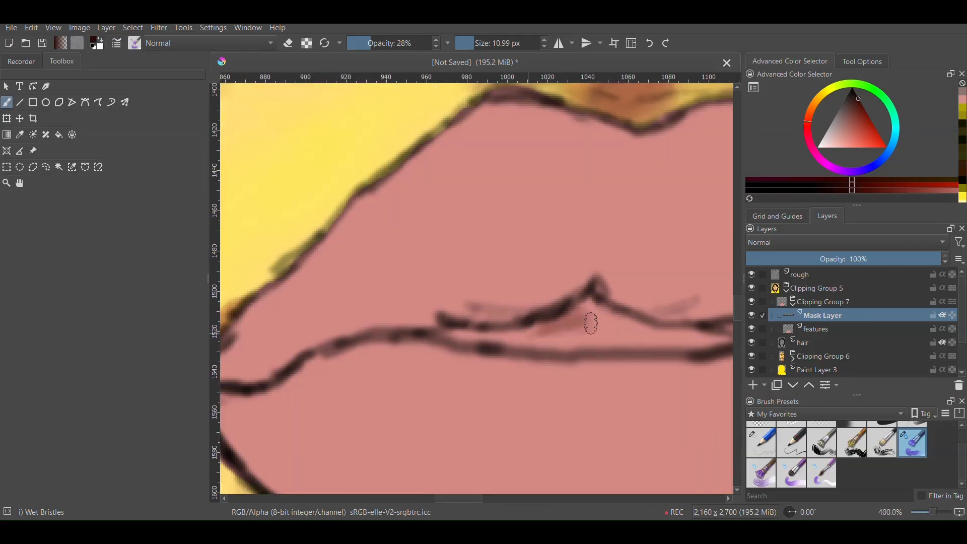
{"action": "left_click", "coordinate": [431, 43]}
{"action": "left_click_drag", "start_coordinate": [630, 336], "coordinate": [496, 340]}
{"action": "mouse_move", "coordinate": [496, 340]}
{"action": "left_mouse_down"}
{"action": "mouse_move", "coordinate": [570, 323]}
{"action": "mouse_move", "coordinate": [404, 313]}
{"action": "left_mouse_up"}
{"action": "scroll", "coordinate": [705, 343], "scroll_direction": "up", "scroll_amount": 2}
{"action": "left_click", "coordinate": [472, 43]}
{"action": "scroll", "coordinate": [572, 319], "scroll_direction": "down", "scroll_amount": 4}
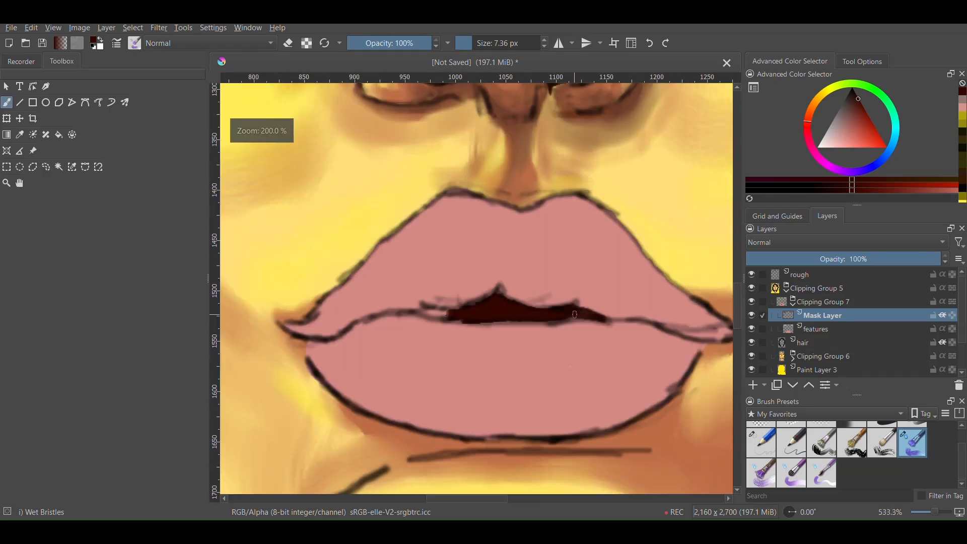
{"action": "scroll", "coordinate": [404, 319], "scroll_direction": "up", "scroll_amount": 4}
{"action": "left_click", "coordinate": [469, 42]}
{"action": "left_click_drag", "start_coordinate": [500, 309], "coordinate": [559, 320]}
Choose a near-black red, hide the rough sketch and darken the mouth opening's upper left edge with a 4.37 px brush
{"action": "left_click", "coordinate": [842, 191]}
{"action": "scroll", "coordinate": [503, 327], "scroll_direction": "down", "scroll_amount": 4}
{"action": "scroll", "coordinate": [378, 326], "scroll_direction": "up", "scroll_amount": 4}
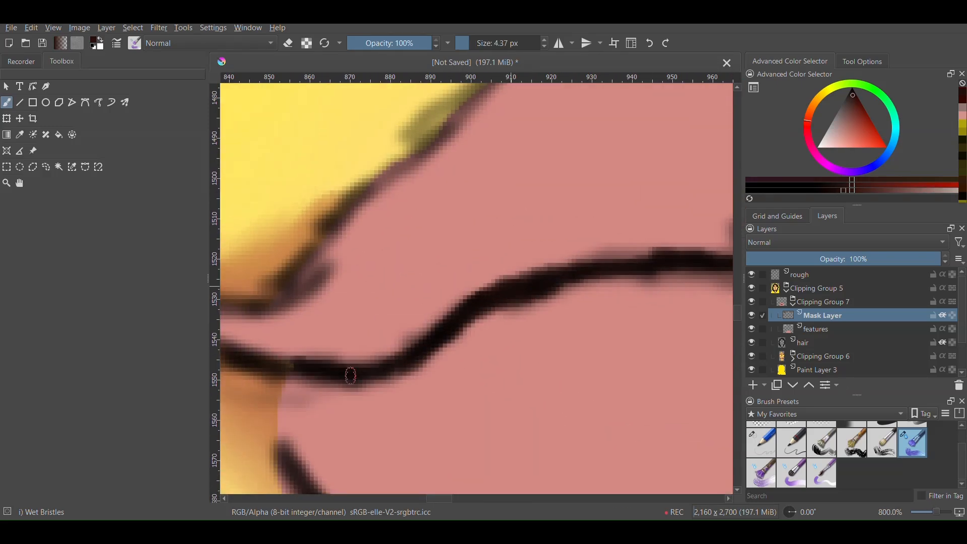
{"action": "left_click", "coordinate": [752, 275]}
{"action": "scroll", "coordinate": [422, 283], "scroll_direction": "down", "scroll_amount": 9}
{"action": "scroll", "coordinate": [401, 284], "scroll_direction": "up", "scroll_amount": 10}
{"action": "left_click_drag", "start_coordinate": [313, 262], "coordinate": [493, 183]}
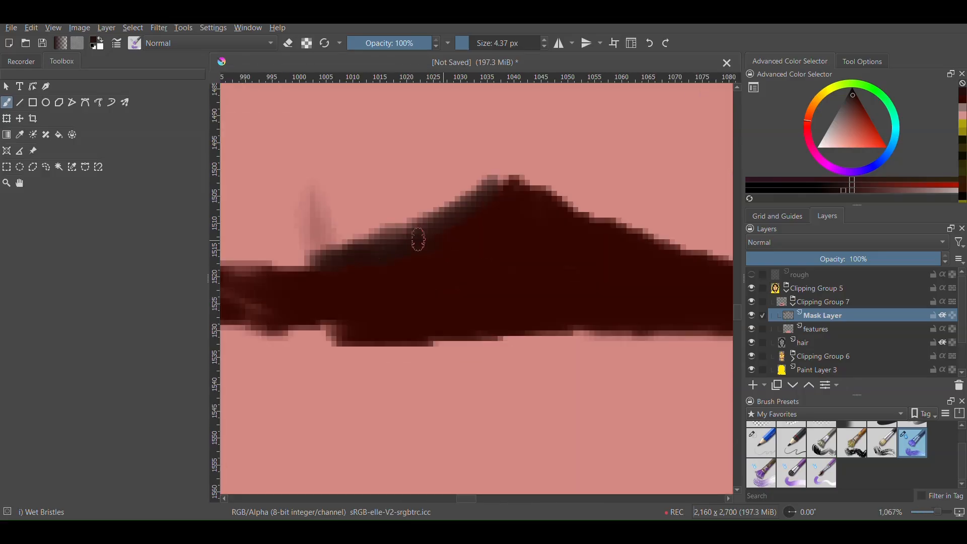
Cover the rest of the mouth opening with near-black red using a 5.21 px brush
{"action": "left_click", "coordinate": [473, 43]}
{"action": "scroll", "coordinate": [587, 274], "scroll_direction": "down", "scroll_amount": 5}
{"action": "scroll", "coordinate": [512, 272], "scroll_direction": "up", "scroll_amount": 6}
{"action": "left_click_drag", "start_coordinate": [413, 262], "coordinate": [512, 261]}
{"action": "scroll", "coordinate": [512, 267], "scroll_direction": "down", "scroll_amount": 2}
{"action": "left_click_drag", "start_coordinate": [453, 252], "coordinate": [596, 263]}
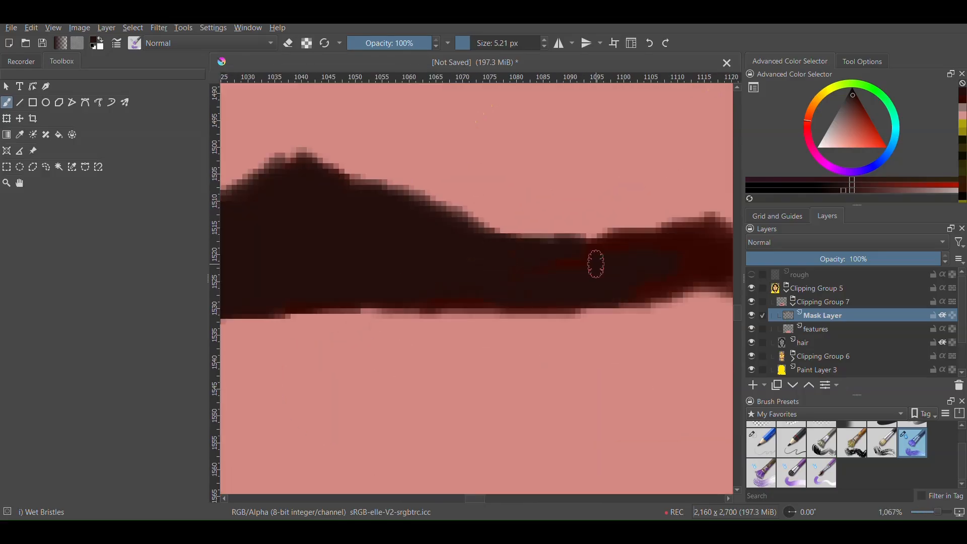
{"action": "scroll", "coordinate": [596, 263], "scroll_direction": "up", "scroll_amount": 1}
{"action": "left_click_drag", "start_coordinate": [590, 216], "coordinate": [490, 223]}
{"action": "scroll", "coordinate": [490, 223], "scroll_direction": "down", "scroll_amount": 10}
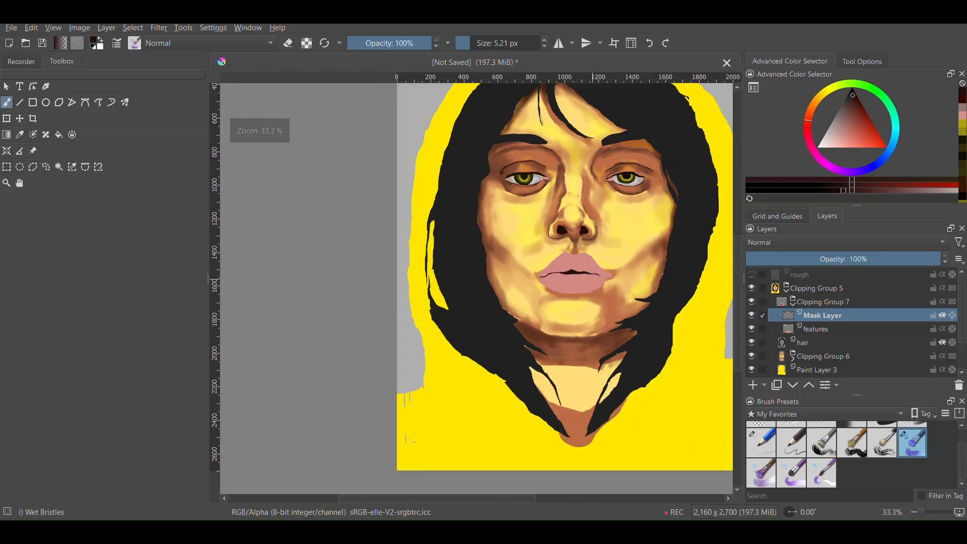
Show the rough sketch and refine the line between the lips with near-black red
{"action": "scroll", "coordinate": [544, 272], "scroll_direction": "up", "scroll_amount": 2}
{"action": "left_click", "coordinate": [751, 275]}
{"action": "scroll", "coordinate": [598, 278], "scroll_direction": "up", "scroll_amount": 5}
{"action": "left_click_drag", "start_coordinate": [531, 288], "coordinate": [611, 295]}
{"action": "scroll", "coordinate": [629, 290], "scroll_direction": "down", "scroll_amount": 5}
Choose a muted red and paint a shadow above the mouth opening on the upper lip's left half with a 10.71 px brush
{"action": "left_click", "coordinate": [859, 125]}
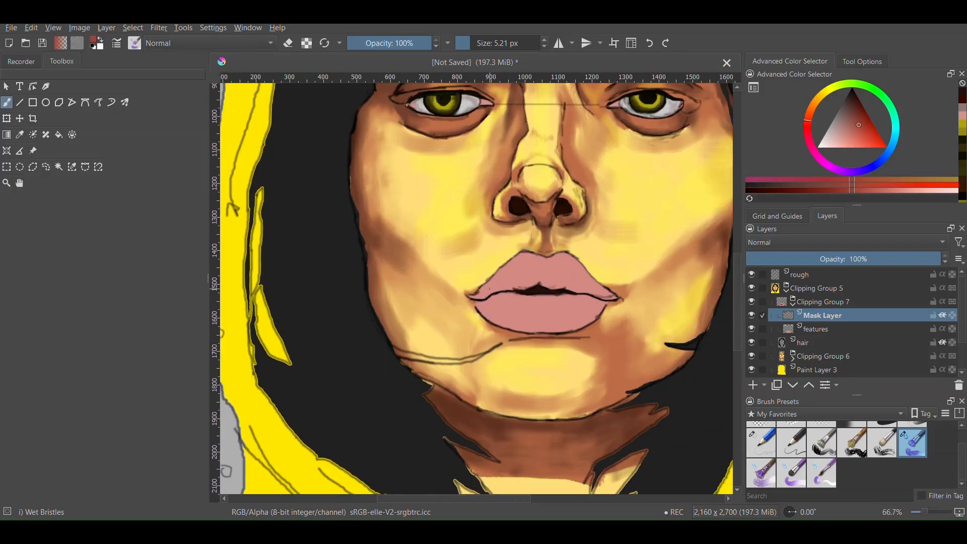
{"action": "scroll", "coordinate": [481, 282], "scroll_direction": "up", "scroll_amount": 7}
{"action": "left_click", "coordinate": [474, 43]}
{"action": "left_click_drag", "start_coordinate": [323, 336], "coordinate": [328, 351]}
{"action": "mouse_move", "coordinate": [523, 338]}
{"action": "left_mouse_down"}
{"action": "mouse_move", "coordinate": [574, 324]}
{"action": "mouse_move", "coordinate": [645, 270]}
{"action": "left_mouse_up"}
{"action": "scroll", "coordinate": [445, 288], "scroll_direction": "down", "scroll_amount": 4}
{"action": "scroll", "coordinate": [606, 258], "scroll_direction": "up", "scroll_amount": 4}
{"action": "left_click_drag", "start_coordinate": [451, 327], "coordinate": [680, 181]}
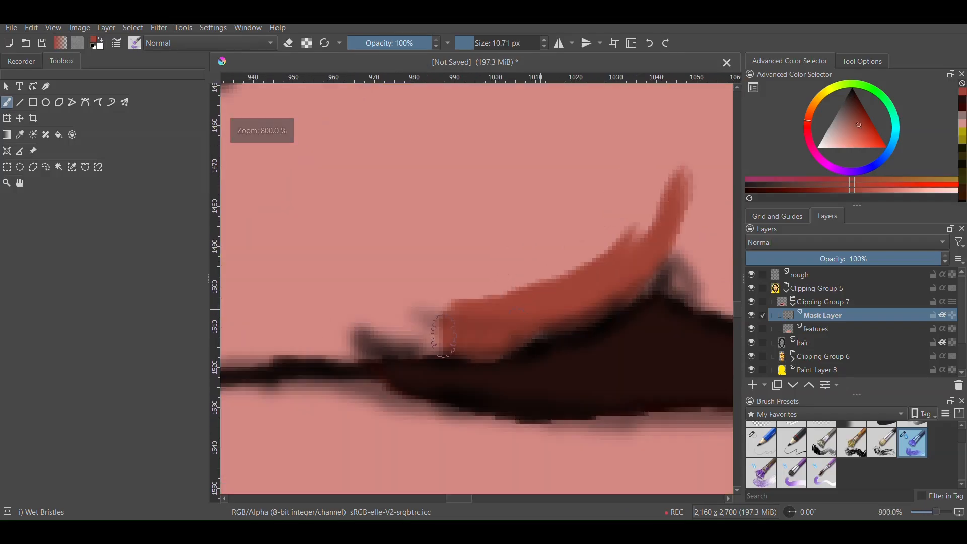
{"action": "scroll", "coordinate": [604, 227], "scroll_direction": "down", "scroll_amount": 4}
{"action": "scroll", "coordinate": [494, 234], "scroll_direction": "up", "scroll_amount": 3}
{"action": "left_click_drag", "start_coordinate": [492, 322], "coordinate": [534, 290]}
Continue the muted red shadow along the upper lip's lower edge towards the right corner of the mouth
{"action": "scroll", "coordinate": [504, 302], "scroll_direction": "down", "scroll_amount": 3}
{"action": "scroll", "coordinate": [545, 305], "scroll_direction": "up", "scroll_amount": 3}
{"action": "left_click_drag", "start_coordinate": [303, 237], "coordinate": [521, 248]}
{"action": "scroll", "coordinate": [520, 249], "scroll_direction": "down", "scroll_amount": 1}
{"action": "left_click_drag", "start_coordinate": [383, 252], "coordinate": [546, 289]}
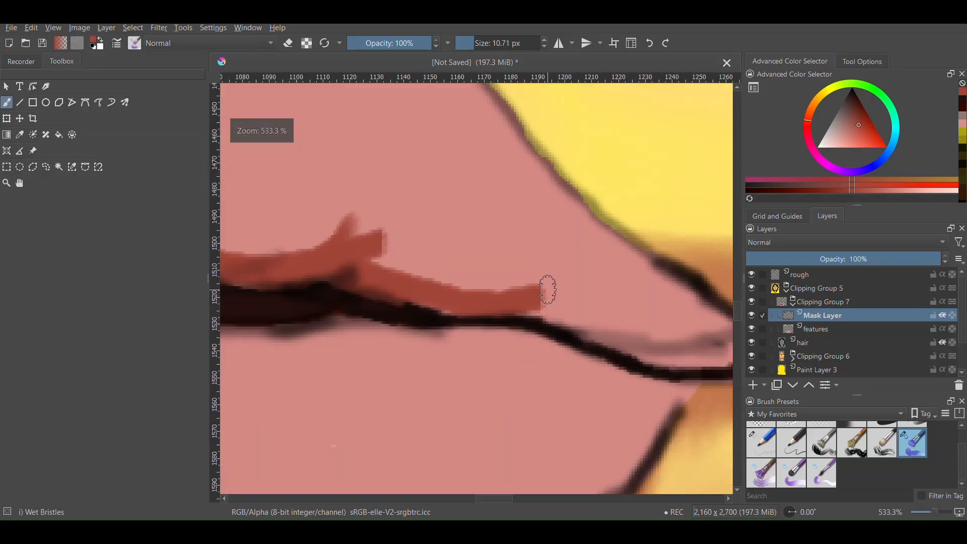
{"action": "left_click_drag", "start_coordinate": [453, 293], "coordinate": [625, 330]}
Paint muted red along the upper lip's outer edges and left corner, enlarging the brush to 14.83 px
{"action": "scroll", "coordinate": [580, 302], "scroll_direction": "down", "scroll_amount": 3}
{"action": "scroll", "coordinate": [257, 313], "scroll_direction": "up", "scroll_amount": 4}
{"action": "left_click_drag", "start_coordinate": [318, 300], "coordinate": [251, 353]}
{"action": "scroll", "coordinate": [438, 280], "scroll_direction": "down", "scroll_amount": 6}
{"action": "scroll", "coordinate": [474, 259], "scroll_direction": "up", "scroll_amount": 4}
{"action": "left_click", "coordinate": [476, 43]}
{"action": "mouse_move", "coordinate": [323, 317]}
{"action": "left_mouse_down"}
{"action": "mouse_move", "coordinate": [496, 240]}
{"action": "mouse_move", "coordinate": [594, 265]}
{"action": "left_mouse_up"}
{"action": "scroll", "coordinate": [503, 252], "scroll_direction": "down", "scroll_amount": 2}
{"action": "scroll", "coordinate": [549, 262], "scroll_direction": "up", "scroll_amount": 2}
{"action": "scroll", "coordinate": [480, 251], "scroll_direction": "up", "scroll_amount": 2}
{"action": "scroll", "coordinate": [435, 225], "scroll_direction": "down", "scroll_amount": 4}
{"action": "scroll", "coordinate": [325, 287], "scroll_direction": "up", "scroll_amount": 3}
Sample the lip pink and soften the edges of the upper lip's red shadows at 23% brush opacity
{"action": "left_click", "coordinate": [322, 232], "text": "ctrl"}
{"action": "left_click_drag", "start_coordinate": [328, 240], "coordinate": [260, 257]}
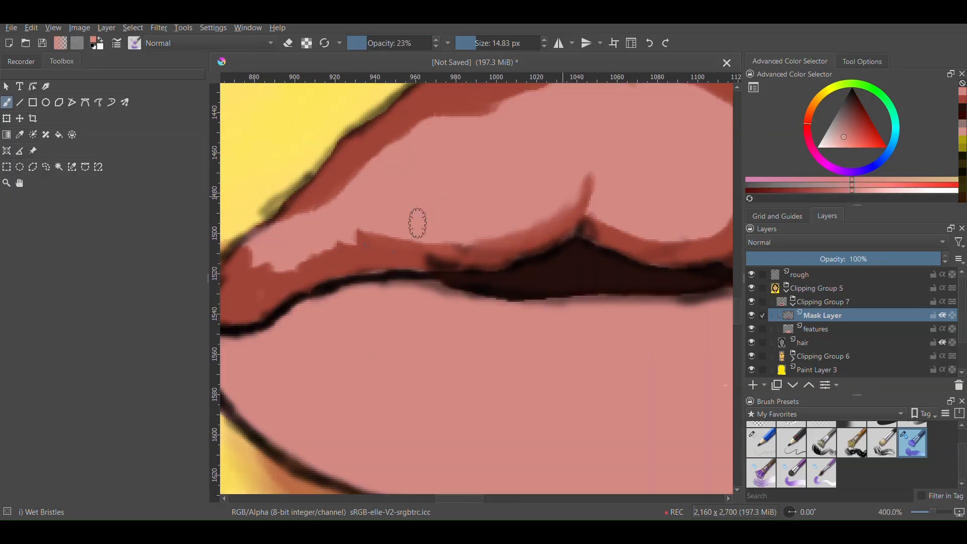
{"action": "scroll", "coordinate": [418, 223], "scroll_direction": "down", "scroll_amount": 3}
{"action": "scroll", "coordinate": [339, 244], "scroll_direction": "up", "scroll_amount": 4}
{"action": "scroll", "coordinate": [408, 144], "scroll_direction": "down", "scroll_amount": 4}
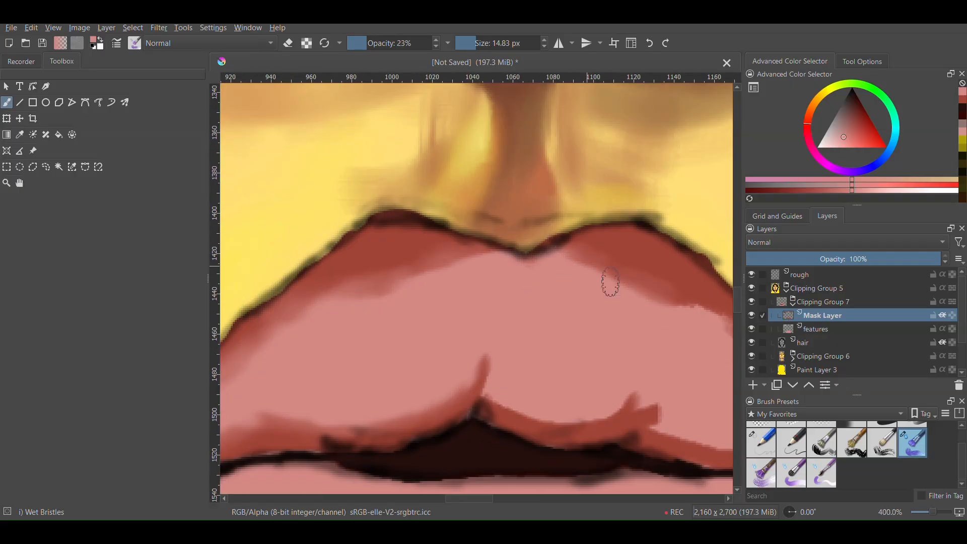
Add faint muted red creases to the upper lip's left half and centre at 23% opacity
{"action": "scroll", "coordinate": [539, 271], "scroll_direction": "up", "scroll_amount": 3}
{"action": "scroll", "coordinate": [575, 362], "scroll_direction": "down", "scroll_amount": 2}
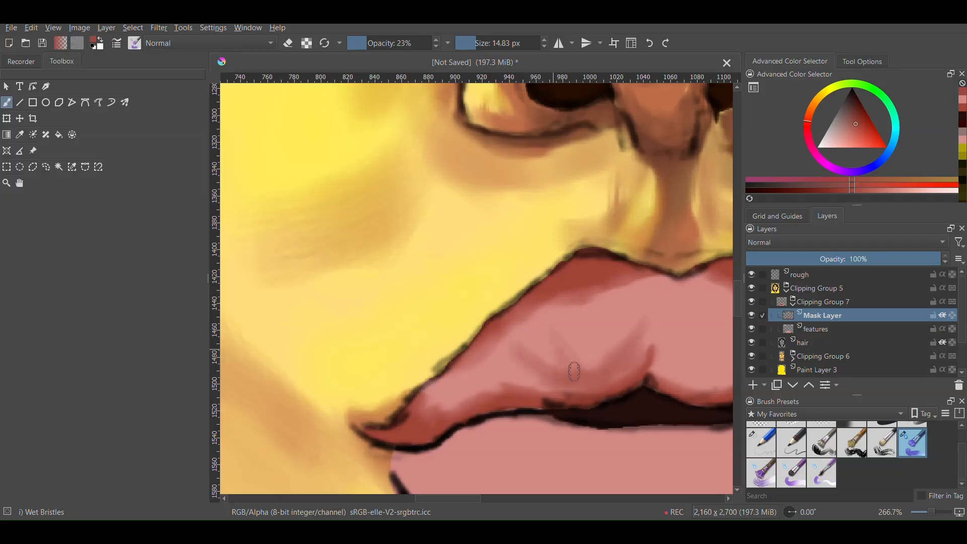
{"action": "scroll", "coordinate": [586, 254], "scroll_direction": "down", "scroll_amount": 5}
{"action": "scroll", "coordinate": [579, 273], "scroll_direction": "up", "scroll_amount": 8}
{"action": "scroll", "coordinate": [519, 227], "scroll_direction": "down", "scroll_amount": 2}
{"action": "scroll", "coordinate": [496, 271], "scroll_direction": "down", "scroll_amount": 3}
{"action": "scroll", "coordinate": [608, 248], "scroll_direction": "up", "scroll_amount": 3}
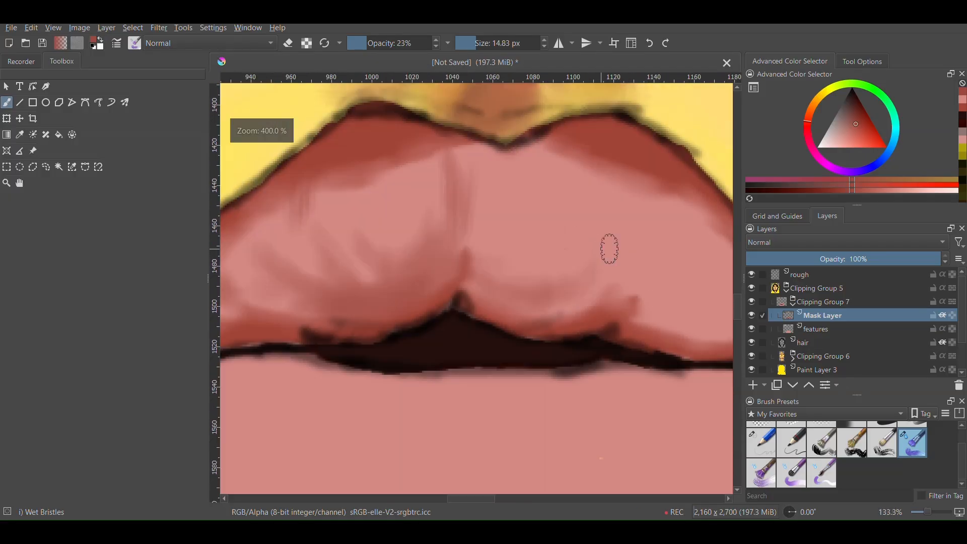
Add matching faint red creases and shading to the upper lip's right half
{"action": "scroll", "coordinate": [609, 248], "scroll_direction": "down", "scroll_amount": 3}
{"action": "scroll", "coordinate": [518, 248], "scroll_direction": "up", "scroll_amount": 4}
{"action": "scroll", "coordinate": [519, 248], "scroll_direction": "down", "scroll_amount": 6}
{"action": "scroll", "coordinate": [636, 285], "scroll_direction": "up", "scroll_amount": 6}
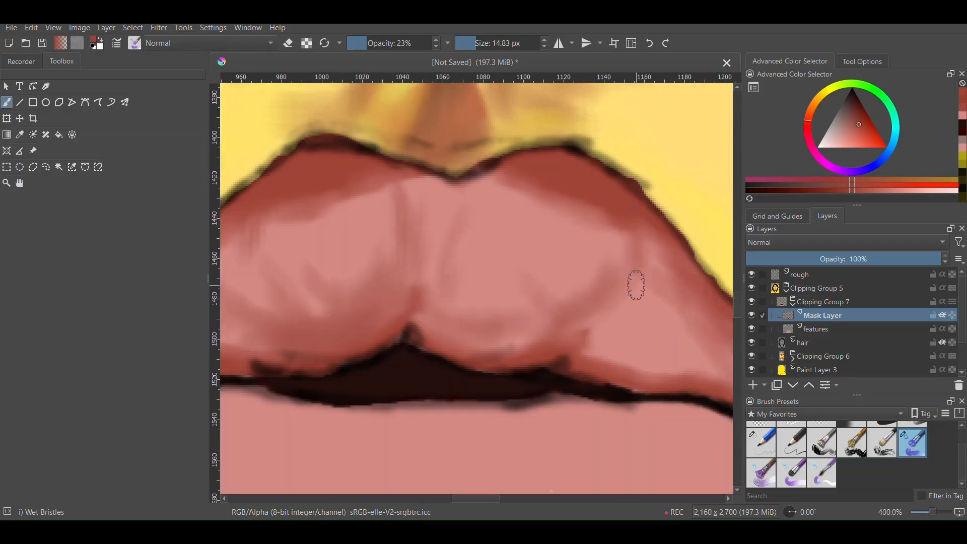
{"action": "scroll", "coordinate": [636, 285], "scroll_direction": "down", "scroll_amount": 4}
{"action": "scroll", "coordinate": [612, 247], "scroll_direction": "up", "scroll_amount": 4}
{"action": "left_click_drag", "start_coordinate": [507, 267], "coordinate": [527, 268]}
Sample reds and pinks from the lips and blend the upper lip's shading with a 19.58 px brush
{"action": "left_click", "coordinate": [486, 307], "text": "ctrl"}
{"action": "left_click_drag", "start_coordinate": [485, 297], "coordinate": [479, 208]}
{"action": "left_click", "coordinate": [482, 257], "text": "ctrl"}
{"action": "left_click_drag", "start_coordinate": [458, 314], "coordinate": [433, 336]}
{"action": "scroll", "coordinate": [572, 259], "scroll_direction": "down", "scroll_amount": 1}
{"action": "scroll", "coordinate": [346, 202], "scroll_direction": "up", "scroll_amount": 1}
{"action": "left_click", "coordinate": [443, 333], "text": "ctrl"}
{"action": "left_click", "coordinate": [492, 285], "text": "ctrl"}
{"action": "left_click_drag", "start_coordinate": [492, 285], "coordinate": [484, 308]}
{"action": "scroll", "coordinate": [448, 333], "scroll_direction": "up", "scroll_amount": 1}
{"action": "scroll", "coordinate": [521, 255], "scroll_direction": "down", "scroll_amount": 7}
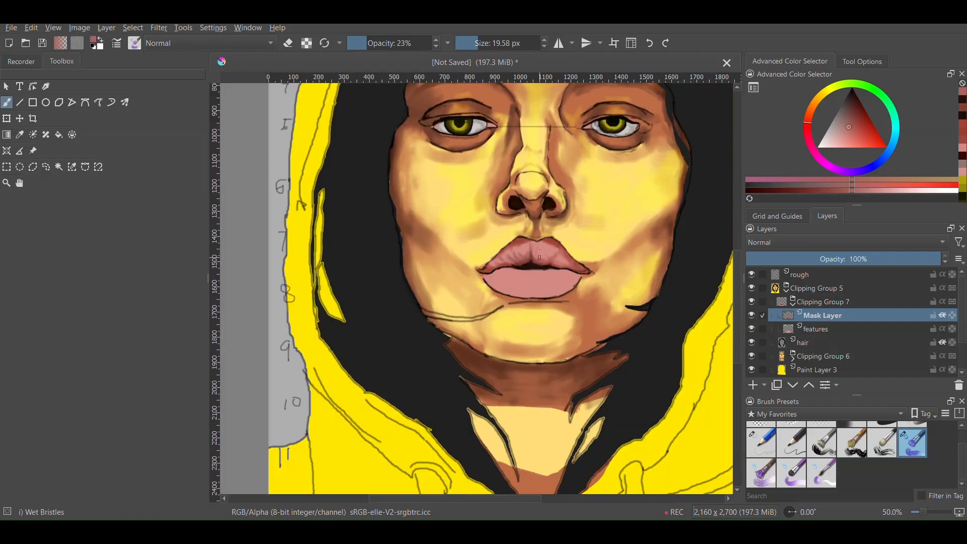
Sample more tones from the upper lip and smooth its remaining creases with soft strokes
{"action": "scroll", "coordinate": [526, 257], "scroll_direction": "up", "scroll_amount": 6}
{"action": "left_click", "coordinate": [437, 189], "text": "ctrl"}
{"action": "mouse_move", "coordinate": [434, 176]}
{"action": "left_mouse_down"}
{"action": "mouse_move", "coordinate": [458, 225]}
{"action": "mouse_move", "coordinate": [436, 211]}
{"action": "left_mouse_up"}
{"action": "left_click", "coordinate": [453, 217], "text": "ctrl"}
{"action": "scroll", "coordinate": [479, 227], "scroll_direction": "down", "scroll_amount": 4}
{"action": "scroll", "coordinate": [468, 239], "scroll_direction": "up", "scroll_amount": 4}
{"action": "scroll", "coordinate": [564, 209], "scroll_direction": "down", "scroll_amount": 6}
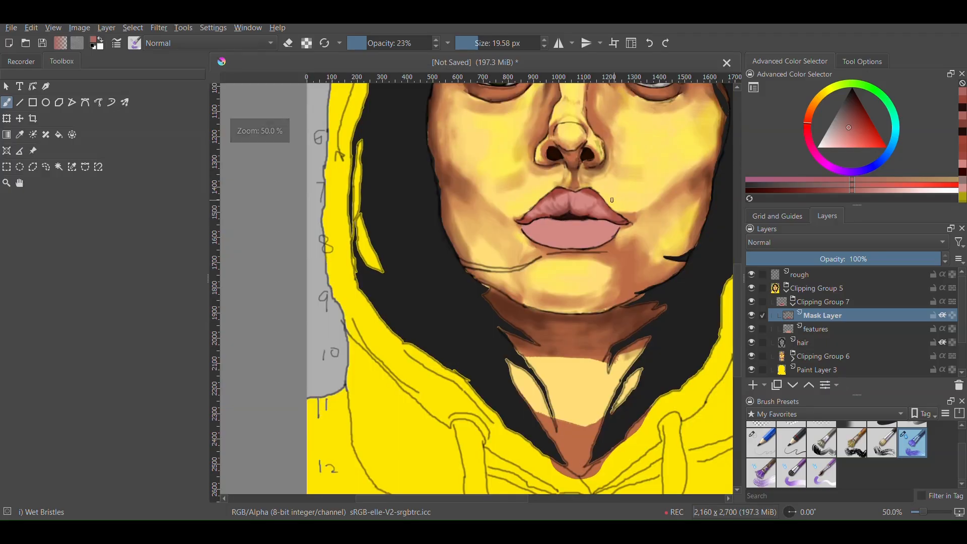
Sample dark and pink lip tones and blend the upper lip's creases with soft strokes at 23% opacity
{"action": "left_click", "coordinate": [515, 318], "text": "ctrl"}
{"action": "left_click_drag", "start_coordinate": [527, 304], "coordinate": [558, 258]}
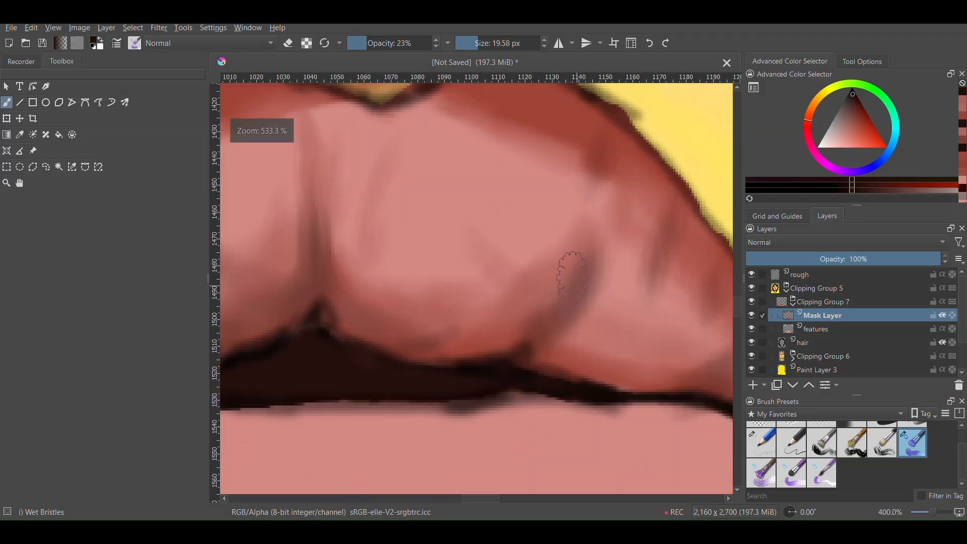
{"action": "left_click", "coordinate": [572, 276], "text": "ctrl"}
{"action": "left_click_drag", "start_coordinate": [564, 302], "coordinate": [573, 272]}
{"action": "left_click", "coordinate": [624, 242], "text": "ctrl"}
{"action": "left_click_drag", "start_coordinate": [629, 262], "coordinate": [649, 234]}
{"action": "scroll", "coordinate": [708, 337], "scroll_direction": "down", "scroll_amount": 1}
{"action": "left_click", "coordinate": [417, 201], "text": "ctrl"}
{"action": "left_click_drag", "start_coordinate": [417, 212], "coordinate": [419, 179]}
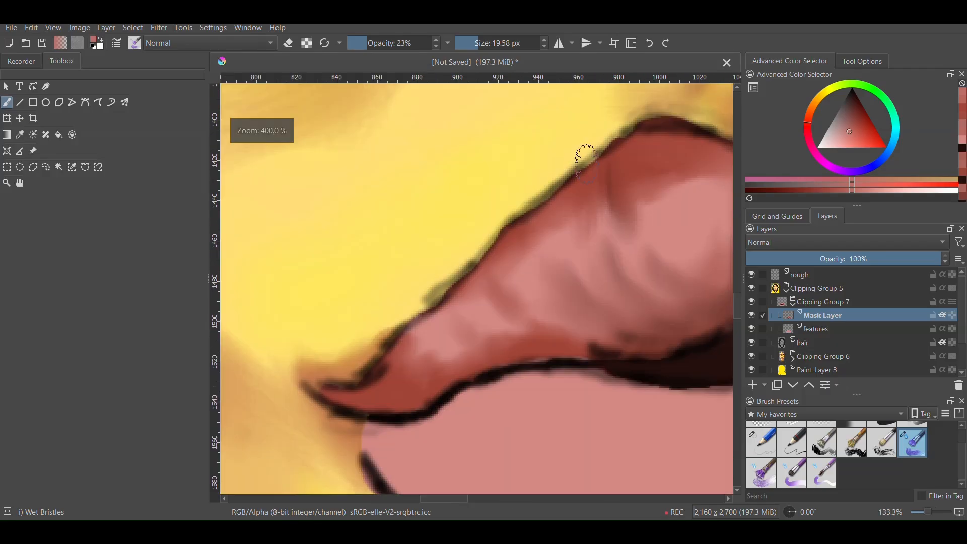
Shade the lower lip's left corner and edge with sampled red and dark tones at 54% opacity
{"action": "scroll", "coordinate": [587, 160], "scroll_direction": "down", "scroll_amount": 1}
{"action": "left_click", "coordinate": [603, 232], "text": "ctrl"}
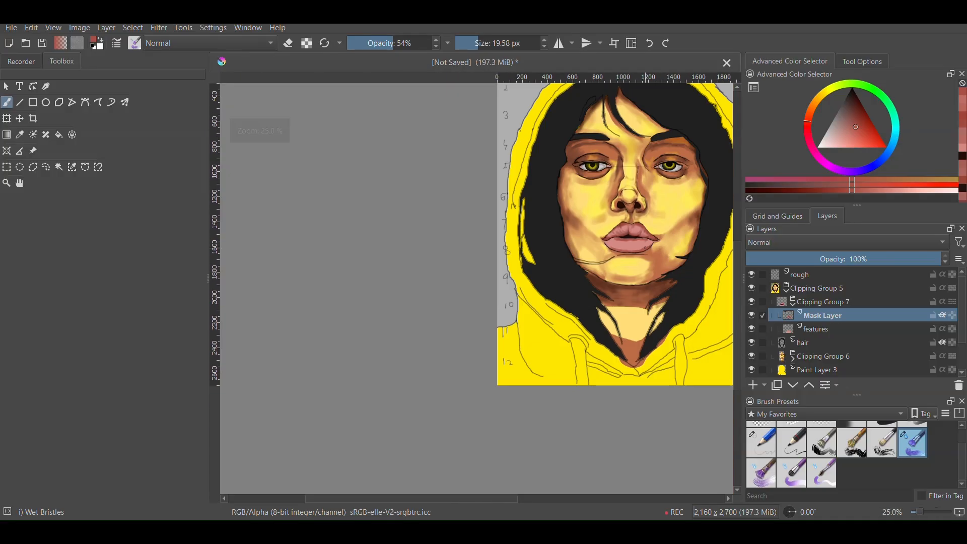
{"action": "scroll", "coordinate": [616, 243], "scroll_direction": "up", "scroll_amount": 8}
{"action": "left_click", "coordinate": [473, 255], "text": "ctrl"}
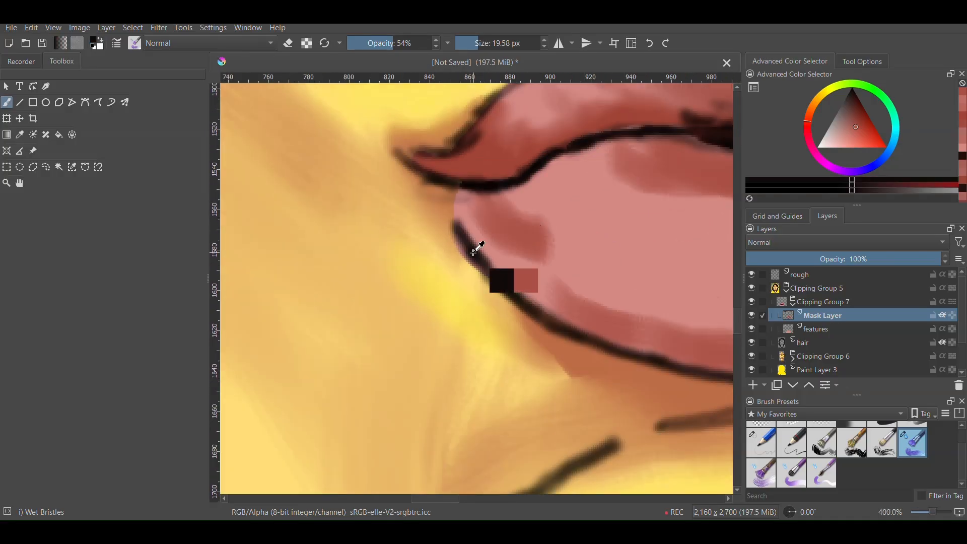
{"action": "left_click", "coordinate": [533, 224], "text": "ctrl"}
{"action": "scroll", "coordinate": [575, 192], "scroll_direction": "down", "scroll_amount": 2}
{"action": "mouse_move", "coordinate": [514, 209]}
{"action": "left_mouse_down"}
{"action": "mouse_move", "coordinate": [554, 239]}
{"action": "mouse_move", "coordinate": [556, 222]}
{"action": "left_mouse_up"}
{"action": "scroll", "coordinate": [623, 256], "scroll_direction": "up", "scroll_amount": 1}
Lower the brush opacity to 28% and blend sampled reds and pinks into the lower lip's shading
{"action": "left_click", "coordinate": [569, 247], "text": "ctrl"}
{"action": "left_click", "coordinate": [371, 43]}
{"action": "left_click_drag", "start_coordinate": [514, 243], "coordinate": [487, 222]}
{"action": "left_click", "coordinate": [642, 282], "text": "ctrl"}
{"action": "mouse_move", "coordinate": [655, 282]}
{"action": "left_mouse_down"}
{"action": "mouse_move", "coordinate": [555, 294]}
{"action": "mouse_move", "coordinate": [465, 271]}
{"action": "left_mouse_up"}
{"action": "left_click_drag", "start_coordinate": [568, 277], "coordinate": [574, 335]}
Paint and soften vertical creases and shading across the lower lip at 28% opacity
{"action": "scroll", "coordinate": [579, 302], "scroll_direction": "down", "scroll_amount": 1}
{"action": "left_click_drag", "start_coordinate": [625, 370], "coordinate": [700, 333]}
{"action": "left_click_drag", "start_coordinate": [630, 312], "coordinate": [630, 342]}
{"action": "scroll", "coordinate": [610, 331], "scroll_direction": "down", "scroll_amount": 1}
{"action": "scroll", "coordinate": [611, 331], "scroll_direction": "up", "scroll_amount": 1}
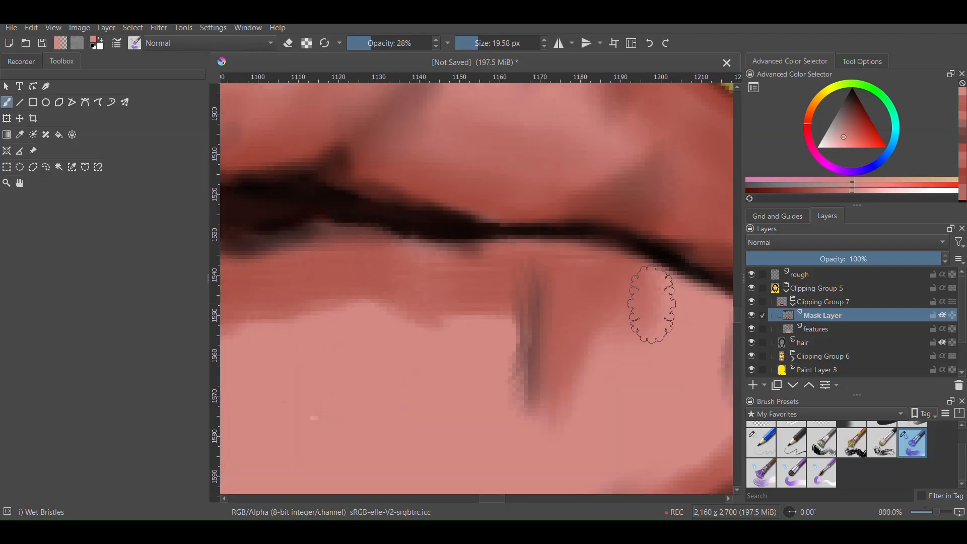
{"action": "scroll", "coordinate": [512, 350], "scroll_direction": "down", "scroll_amount": 1}
{"action": "scroll", "coordinate": [629, 346], "scroll_direction": "down", "scroll_amount": 1}
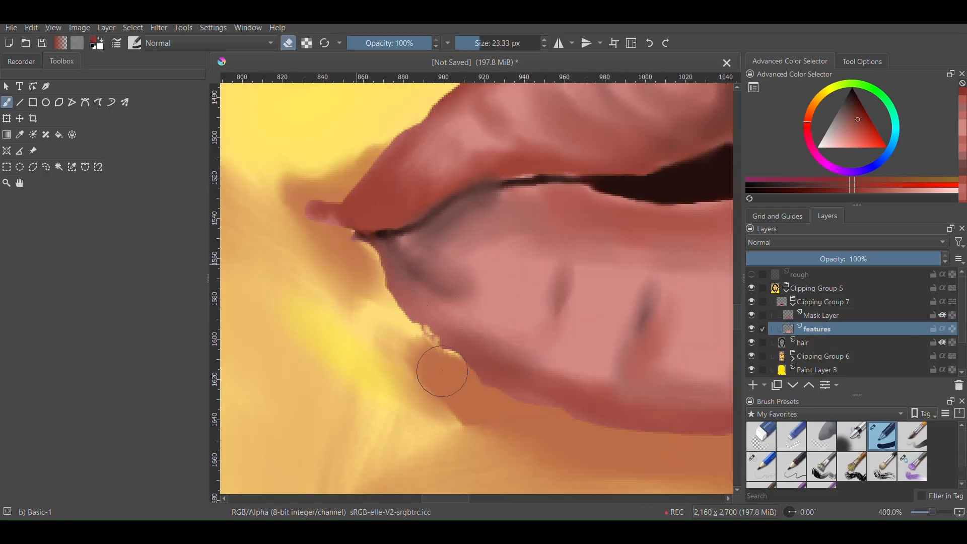
Erase the rough lower edge of the lower lip on the features layer with the 23.33 px Basic-1 eraser
{"action": "left_click_drag", "start_coordinate": [443, 371], "coordinate": [480, 405]}
{"action": "scroll", "coordinate": [433, 383], "scroll_direction": "down", "scroll_amount": 1}
{"action": "left_click_drag", "start_coordinate": [389, 384], "coordinate": [513, 409]}
{"action": "left_click_drag", "start_coordinate": [700, 392], "coordinate": [640, 396]}
{"action": "scroll", "coordinate": [576, 365], "scroll_direction": "up", "scroll_amount": 1}
{"action": "left_click_drag", "start_coordinate": [576, 365], "coordinate": [529, 398]}
{"action": "scroll", "coordinate": [636, 329], "scroll_direction": "down", "scroll_amount": 4}
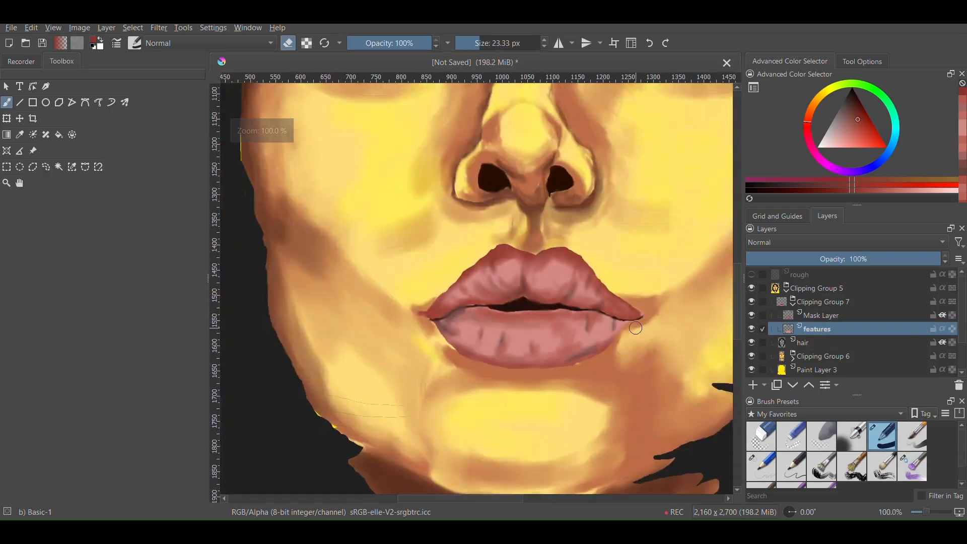
Show the rough sketch layer over the portrait to compare it with the cleaned lips
{"action": "scroll", "coordinate": [633, 327], "scroll_direction": "down", "scroll_amount": 5}
{"action": "scroll", "coordinate": [630, 322], "scroll_direction": "up", "scroll_amount": 3}
{"action": "left_click", "coordinate": [751, 276]}
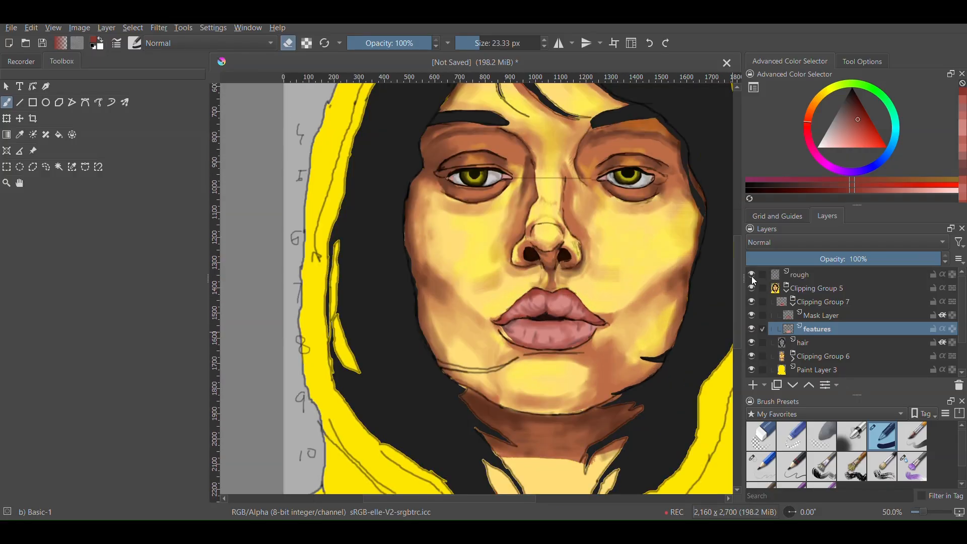
{"action": "left_click", "coordinate": [751, 276]}
{"action": "left_click", "coordinate": [751, 275]}
Paint a shadow beneath the lower lip on the darker shadow layer at 30% opacity
{"action": "left_click", "coordinate": [793, 304]}
{"action": "left_click", "coordinate": [793, 331]}
{"action": "left_click", "coordinate": [820, 358]}
{"action": "scroll", "coordinate": [575, 349], "scroll_direction": "up", "scroll_amount": 4}
{"action": "left_click_drag", "start_coordinate": [362, 371], "coordinate": [561, 356]}
{"action": "scroll", "coordinate": [528, 345], "scroll_direction": "down", "scroll_amount": 4}
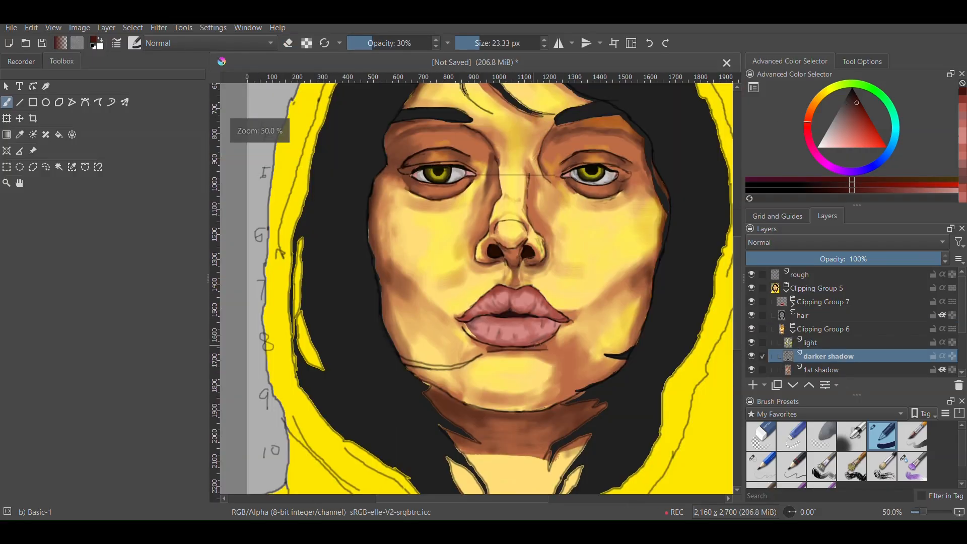
Soften the shadow beneath the lower lip with the Wet Bristles brush as a 26.71 px eraser at 20% opacity
{"action": "left_click", "coordinate": [913, 466]}
{"action": "scroll", "coordinate": [478, 342], "scroll_direction": "up", "scroll_amount": 5}
{"action": "scroll", "coordinate": [545, 382], "scroll_direction": "down", "scroll_amount": 5}
{"action": "scroll", "coordinate": [549, 363], "scroll_direction": "up", "scroll_amount": 3}
{"action": "scroll", "coordinate": [559, 361], "scroll_direction": "down", "scroll_amount": 3}
{"action": "scroll", "coordinate": [568, 361], "scroll_direction": "down", "scroll_amount": 1}
Hide the rough sketch layer and the light layer
{"action": "left_click", "coordinate": [751, 276]}
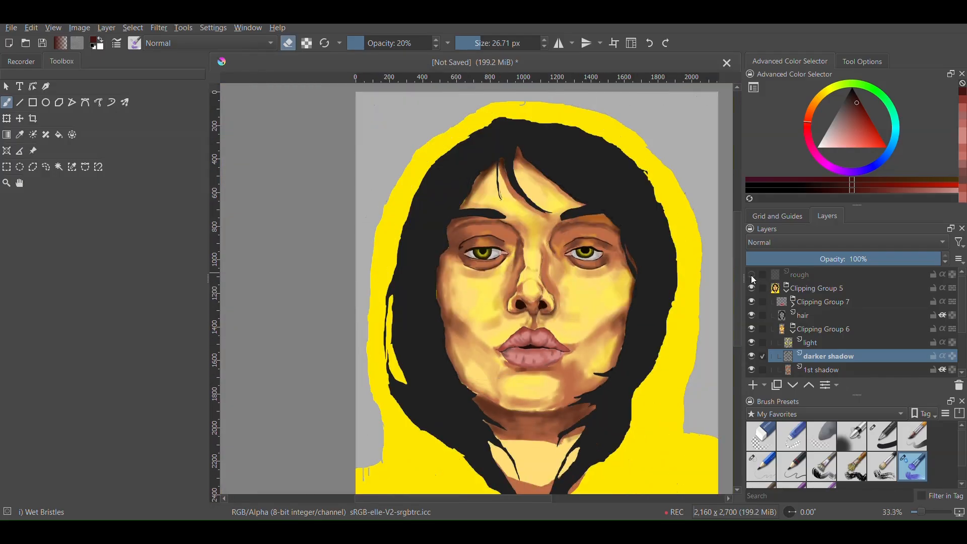
{"action": "left_click", "coordinate": [751, 343]}
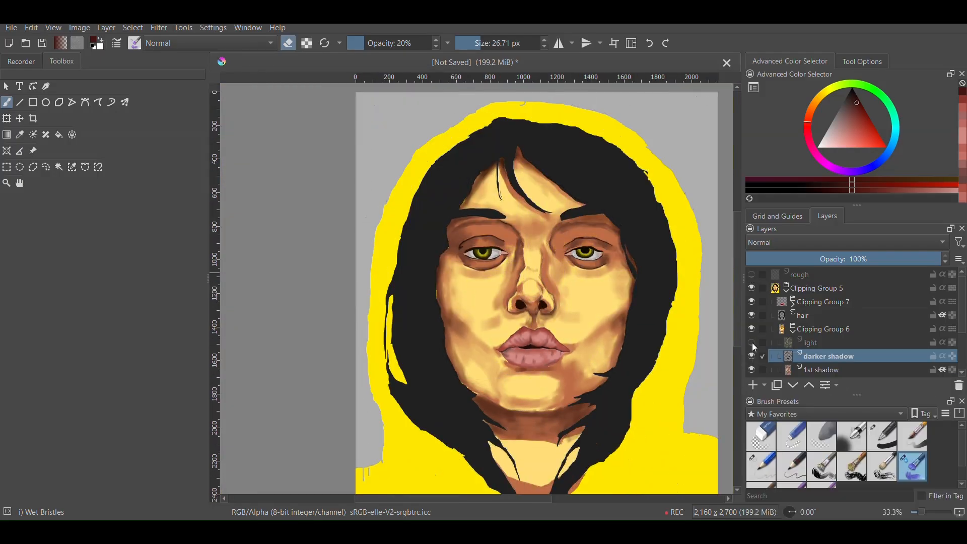
{"action": "right_click", "coordinate": [786, 341]}
{"action": "key", "text": "Escape"}
{"action": "scroll", "coordinate": [589, 324], "scroll_direction": "down", "scroll_amount": 1}
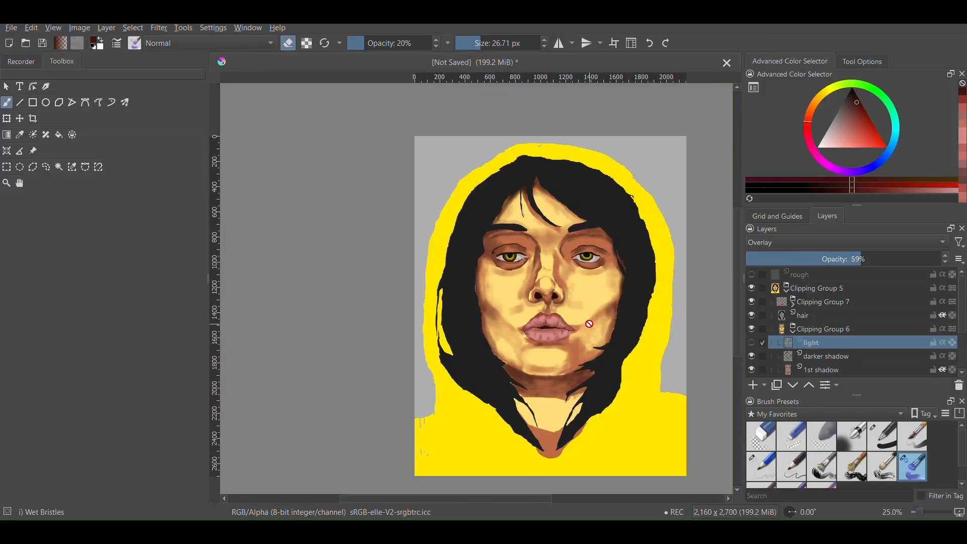
Add a new paint layer and move it above Clipping Group 7 inside Clipping Group 5
{"action": "left_click", "coordinate": [793, 331]}
{"action": "left_click", "coordinate": [793, 331]}
{"action": "left_click", "coordinate": [793, 331]}
{"action": "left_click", "coordinate": [754, 386]}
{"action": "mouse_move", "coordinate": [811, 343]}
{"action": "left_mouse_down"}
{"action": "mouse_move", "coordinate": [801, 371]}
{"action": "mouse_move", "coordinate": [820, 336]}
{"action": "mouse_move", "coordinate": [814, 295]}
{"action": "left_mouse_up"}
{"action": "scroll", "coordinate": [825, 344], "scroll_direction": "up", "scroll_amount": 2}
Rename the new paint layer as higlight
{"action": "left_click", "coordinate": [793, 332]}
{"action": "double_click", "coordinate": [814, 302]}
{"action": "type", "text": "h"}
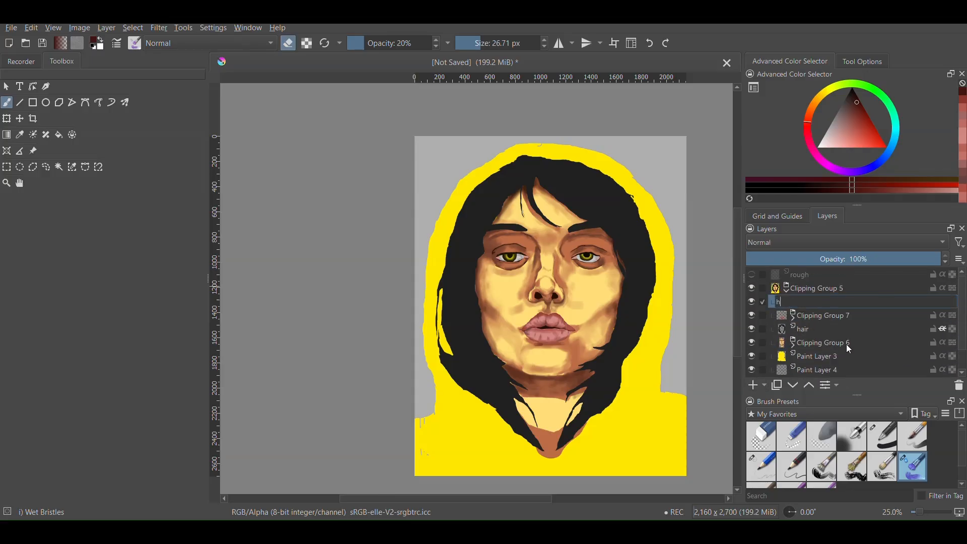
{"action": "type", "text": "iglight"}
{"action": "key", "text": "Return"}
Choose a pale yellow and paint fine highlights along the left eye's lower lid with a 4.08 px brush at 100% opacity
{"action": "scroll", "coordinate": [548, 261], "scroll_direction": "up", "scroll_amount": 5}
{"action": "scroll", "coordinate": [434, 245], "scroll_direction": "down", "scroll_amount": 4}
{"action": "left_click", "coordinate": [835, 142]}
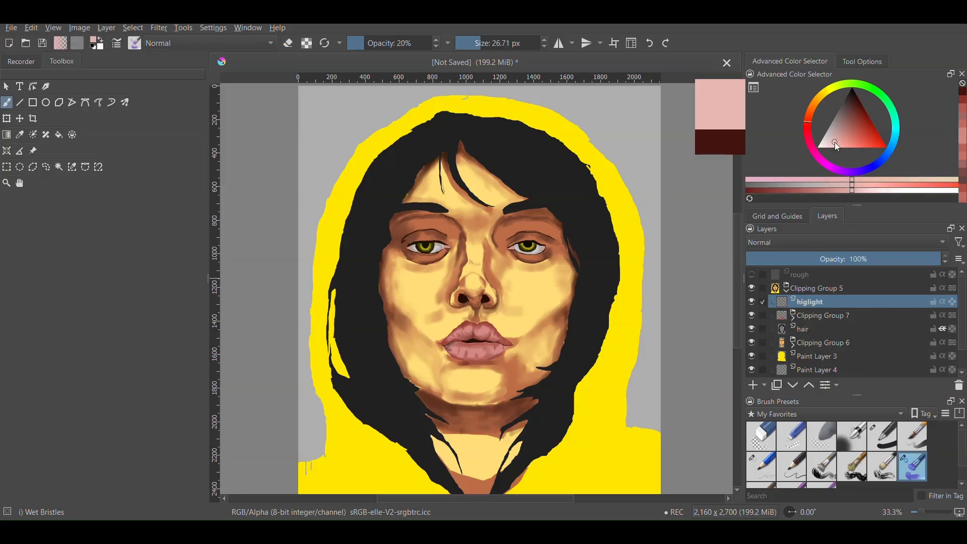
{"action": "left_click", "coordinate": [822, 94]}
{"action": "left_click", "coordinate": [832, 148]}
{"action": "scroll", "coordinate": [427, 239], "scroll_direction": "up", "scroll_amount": 6}
{"action": "left_click_drag", "start_coordinate": [446, 269], "coordinate": [425, 270]}
{"action": "scroll", "coordinate": [417, 295], "scroll_direction": "up", "scroll_amount": 3}
{"action": "mouse_move", "coordinate": [426, 329]}
{"action": "left_mouse_down"}
{"action": "mouse_move", "coordinate": [404, 329]}
{"action": "mouse_move", "coordinate": [474, 323]}
{"action": "left_mouse_up"}
{"action": "scroll", "coordinate": [468, 323], "scroll_direction": "down", "scroll_amount": 7}
{"action": "scroll", "coordinate": [463, 325], "scroll_direction": "up", "scroll_amount": 6}
{"action": "scroll", "coordinate": [491, 307], "scroll_direction": "up", "scroll_amount": 3}
{"action": "scroll", "coordinate": [489, 260], "scroll_direction": "down", "scroll_amount": 10}
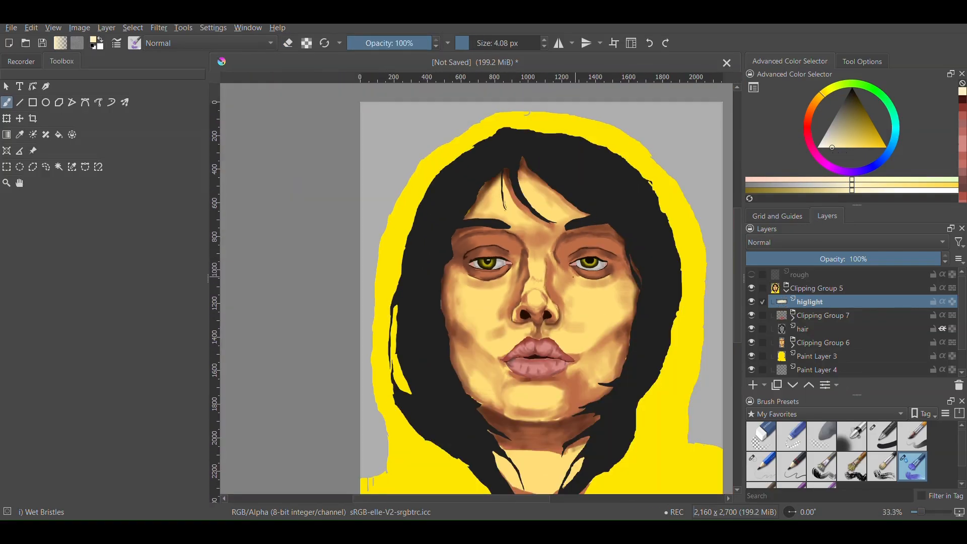
Add matching fine pale highlights around the right eye's lower lid
{"action": "scroll", "coordinate": [493, 269], "scroll_direction": "up", "scroll_amount": 10}
{"action": "left_click_drag", "start_coordinate": [409, 295], "coordinate": [409, 323]}
{"action": "left_click_drag", "start_coordinate": [533, 312], "coordinate": [541, 309]}
{"action": "scroll", "coordinate": [541, 308], "scroll_direction": "down", "scroll_amount": 10}
{"action": "scroll", "coordinate": [538, 292], "scroll_direction": "up", "scroll_amount": 3}
{"action": "scroll", "coordinate": [538, 271], "scroll_direction": "down", "scroll_amount": 4}
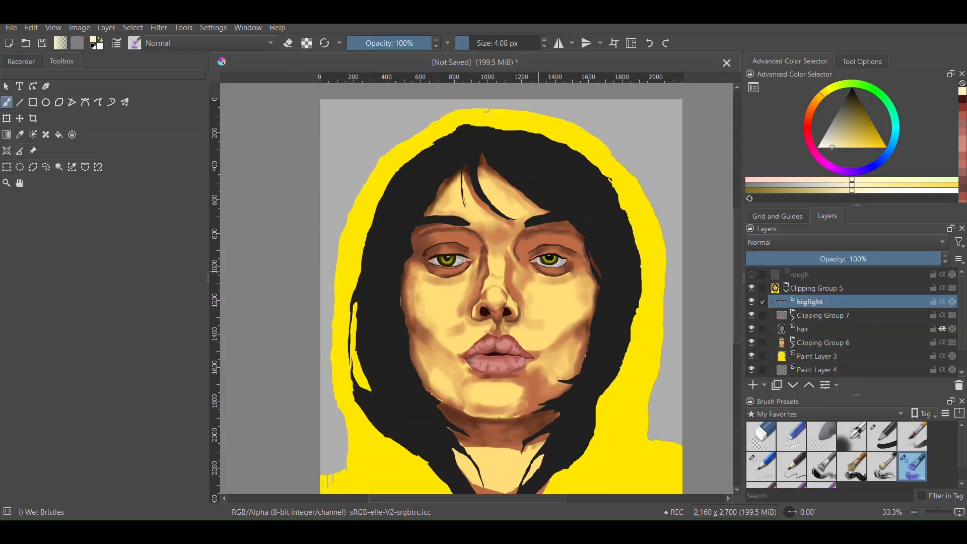
Paint a pale cream highlight on the tip of the nose with a 20.58 px brush at 72% opacity
{"action": "scroll", "coordinate": [491, 300], "scroll_direction": "up", "scroll_amount": 7}
{"action": "left_click", "coordinate": [390, 43]}
{"action": "left_click", "coordinate": [514, 304], "text": "ctrl"}
{"action": "left_click", "coordinate": [479, 43]}
{"action": "left_click", "coordinate": [831, 146]}
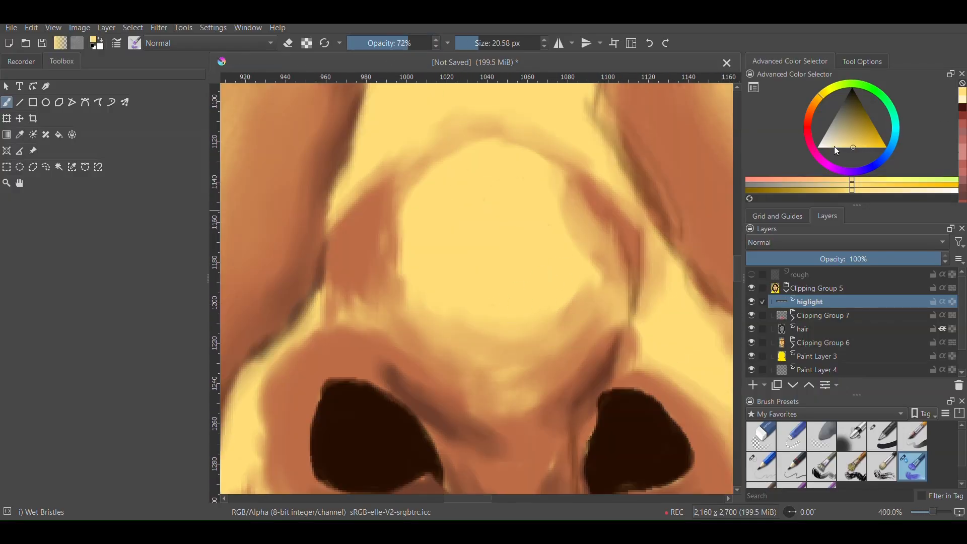
{"action": "left_click_drag", "start_coordinate": [579, 277], "coordinate": [448, 302]}
{"action": "scroll", "coordinate": [456, 242], "scroll_direction": "down", "scroll_amount": 7}
{"action": "scroll", "coordinate": [450, 240], "scroll_direction": "up", "scroll_amount": 7}
{"action": "left_click_drag", "start_coordinate": [562, 321], "coordinate": [522, 303]}
{"action": "scroll", "coordinate": [558, 242], "scroll_direction": "down", "scroll_amount": 4}
{"action": "scroll", "coordinate": [564, 257], "scroll_direction": "up", "scroll_amount": 4}
{"action": "scroll", "coordinate": [563, 222], "scroll_direction": "up", "scroll_amount": 1}
Refine the nose-tip highlight with a 10.08 px brush at 40% opacity and highlight the nose bridge at 26.95 px and 25% opacity
{"action": "left_click", "coordinate": [381, 43]}
{"action": "left_click", "coordinate": [474, 43]}
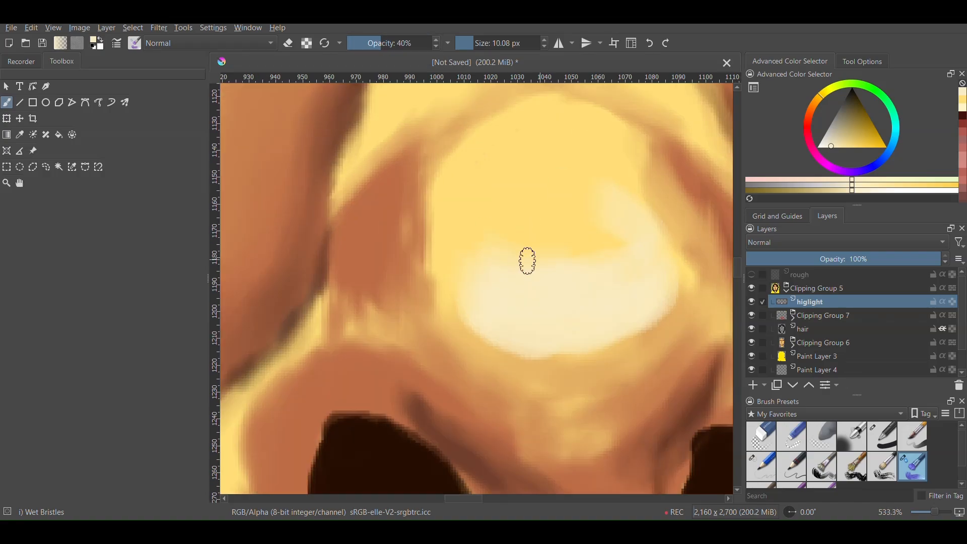
{"action": "scroll", "coordinate": [506, 262], "scroll_direction": "down", "scroll_amount": 3}
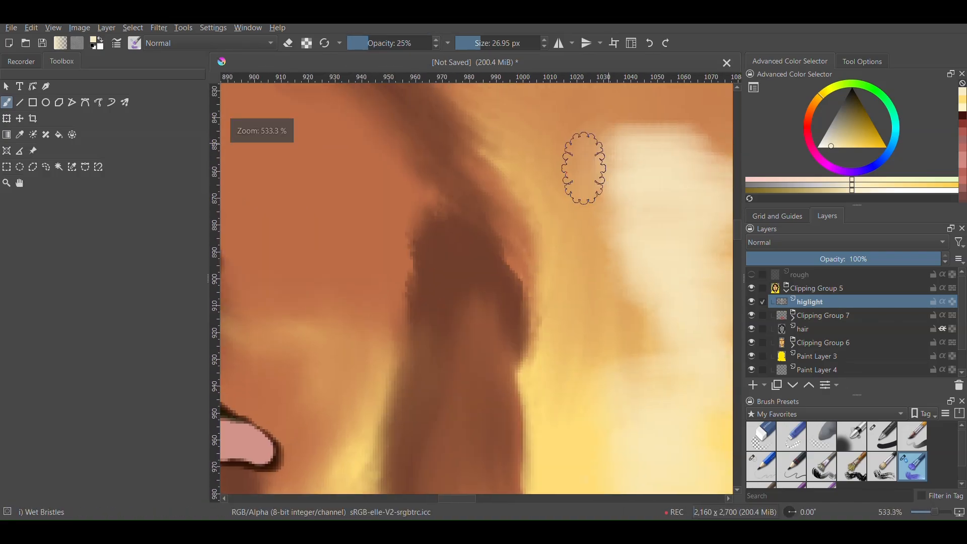
{"action": "left_click_drag", "start_coordinate": [605, 386], "coordinate": [664, 260]}
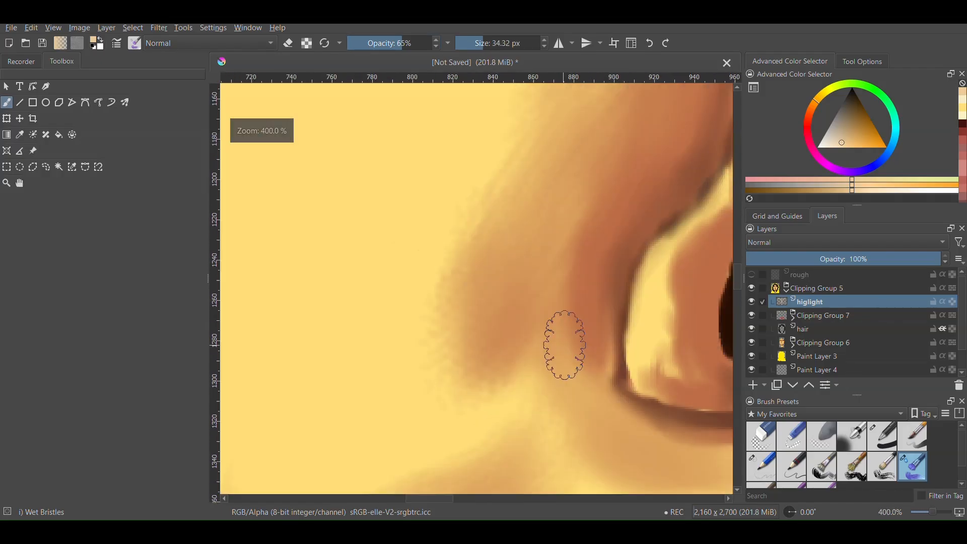
Paint a pale cream highlight on the cheek beside the left nostril with a 34.32 px brush, blending at 35% opacity
{"action": "scroll", "coordinate": [545, 369], "scroll_direction": "up", "scroll_amount": 8}
{"action": "key", "text": "o"}
{"action": "key", "text": "o"}
{"action": "key", "text": "o"}
{"action": "key", "text": "o"}
{"action": "key", "text": "l"}
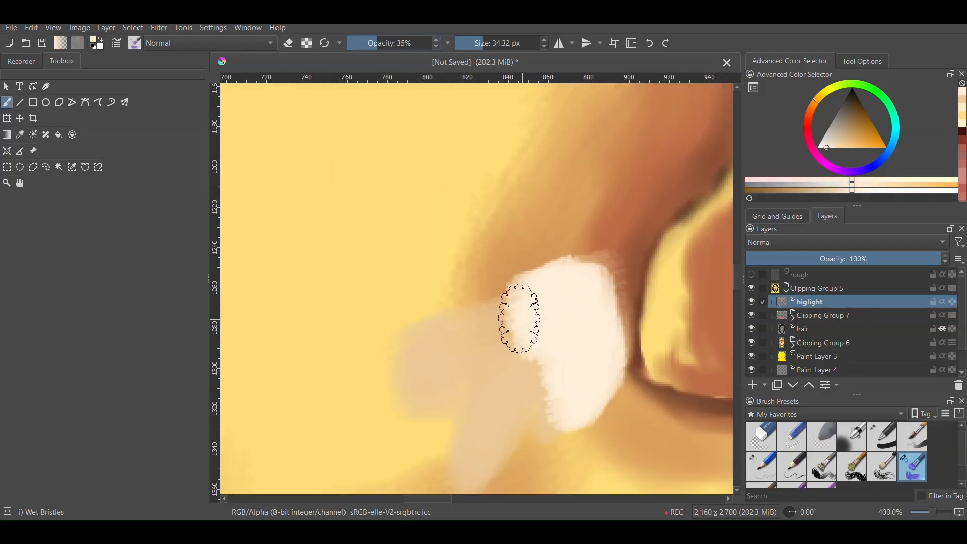
{"action": "scroll", "coordinate": [532, 280], "scroll_direction": "up", "scroll_amount": 6}
{"action": "key", "text": "k"}
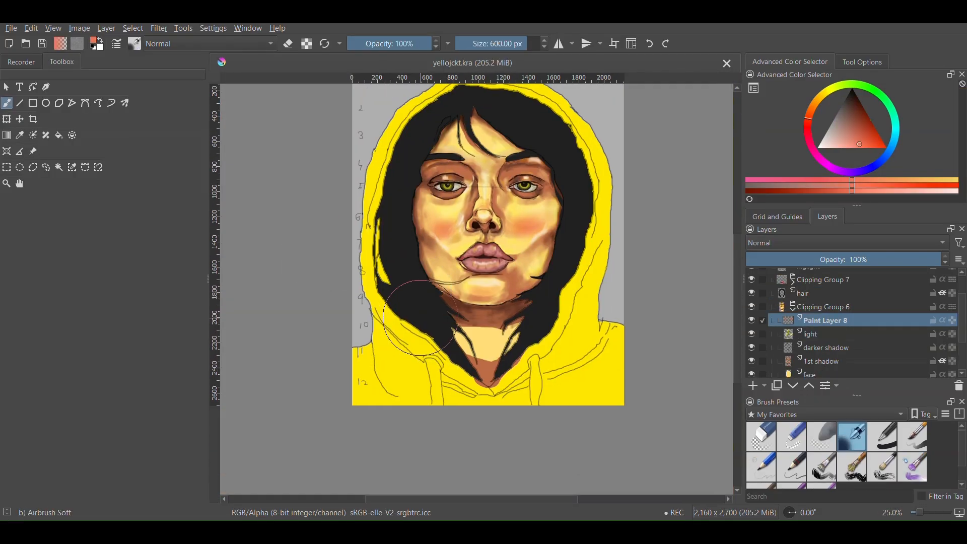
Shade the left cheek's contour on the 1st shadow layer with sampled tan tones using a 53 px Wet Bristles brush at 22% opacity
{"action": "left_click", "coordinate": [815, 330]}
{"action": "key", "text": "1"}
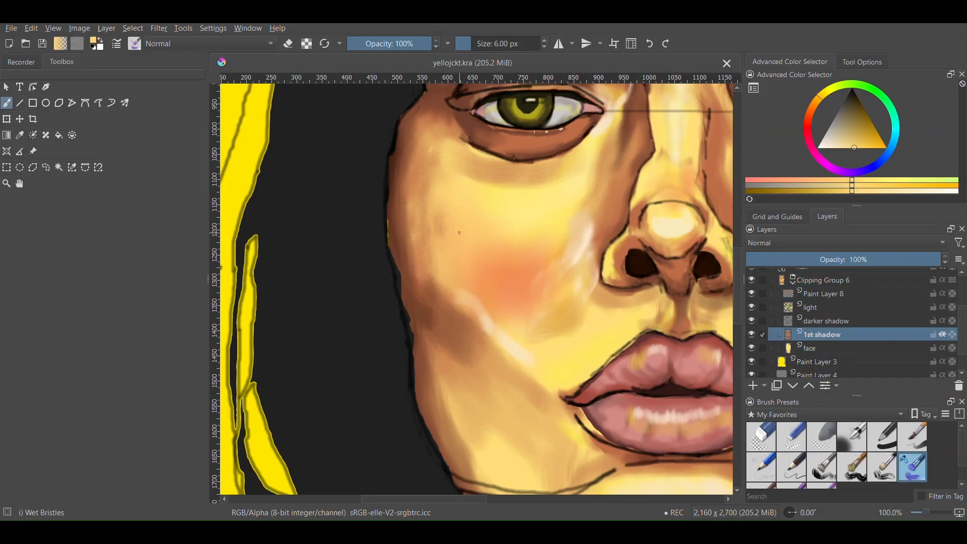
{"action": "scroll", "coordinate": [446, 121], "scroll_direction": "up", "scroll_amount": 2}
{"action": "left_click", "coordinate": [487, 44]}
{"action": "left_click", "coordinate": [370, 46]}
{"action": "key", "text": "1"}
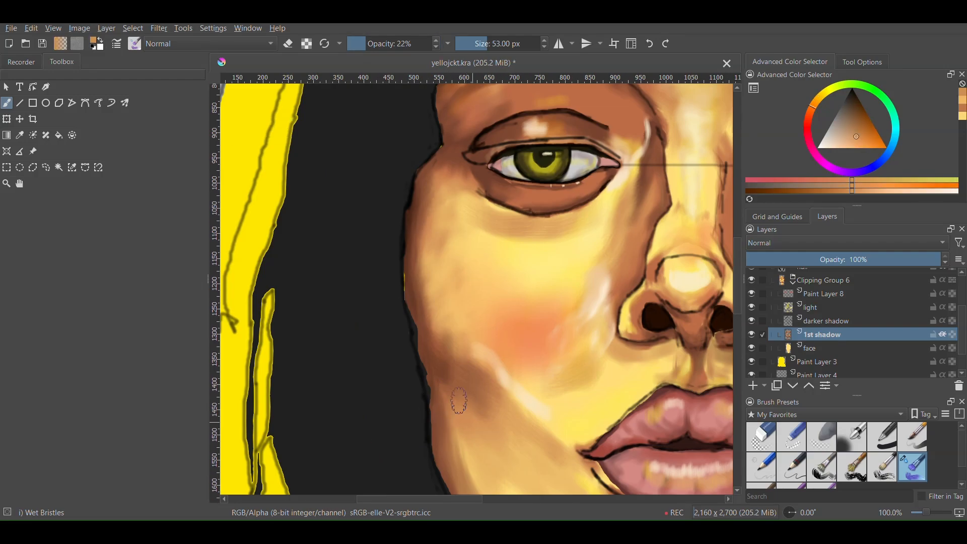
{"action": "scroll", "coordinate": [492, 399], "scroll_direction": "down", "scroll_amount": 3}
{"action": "scroll", "coordinate": [629, 395], "scroll_direction": "up", "scroll_amount": 5}
{"action": "scroll", "coordinate": [554, 373], "scroll_direction": "down", "scroll_amount": 6}
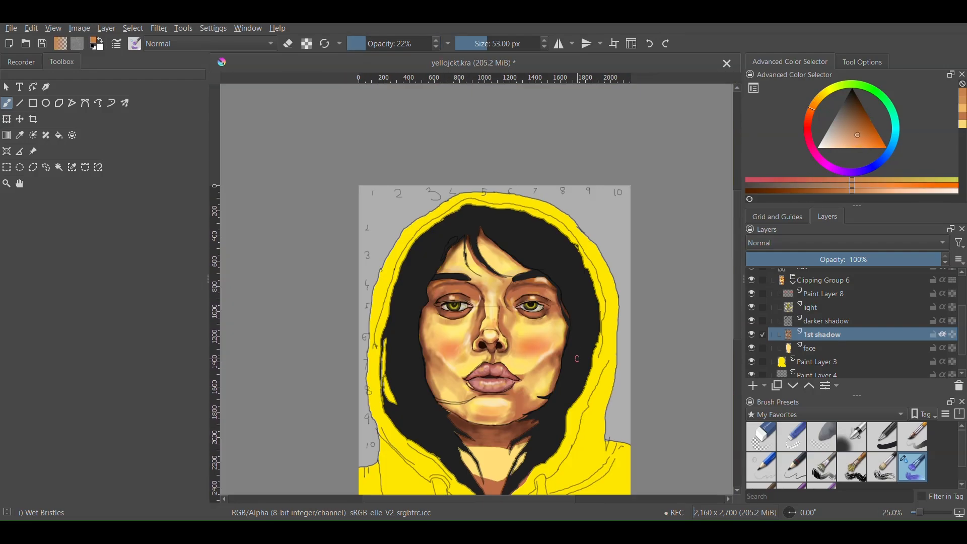
Check the face shading at several distances with the light layer temporarily hidden
{"action": "scroll", "coordinate": [493, 378], "scroll_direction": "up", "scroll_amount": 5}
{"action": "scroll", "coordinate": [541, 440], "scroll_direction": "down", "scroll_amount": 5}
{"action": "scroll", "coordinate": [555, 322], "scroll_direction": "up", "scroll_amount": 5}
{"action": "scroll", "coordinate": [483, 264], "scroll_direction": "down", "scroll_amount": 5}
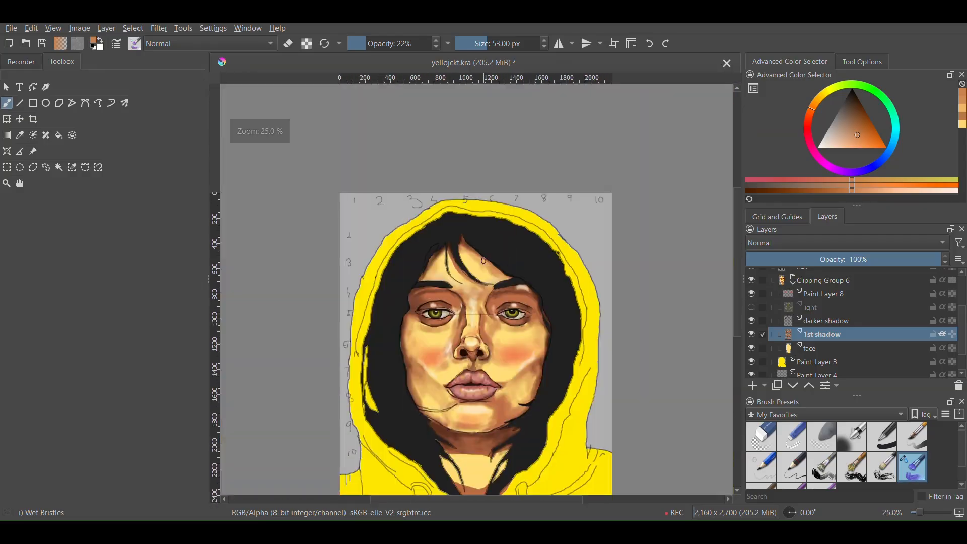
{"action": "scroll", "coordinate": [481, 306], "scroll_direction": "up", "scroll_amount": 1}
{"action": "scroll", "coordinate": [538, 377], "scroll_direction": "down", "scroll_amount": 2}
Soften the left cheek's shadow toward the mouth corner with a sampled light yellow skin tone
{"action": "scroll", "coordinate": [530, 436], "scroll_direction": "up", "scroll_amount": 6}
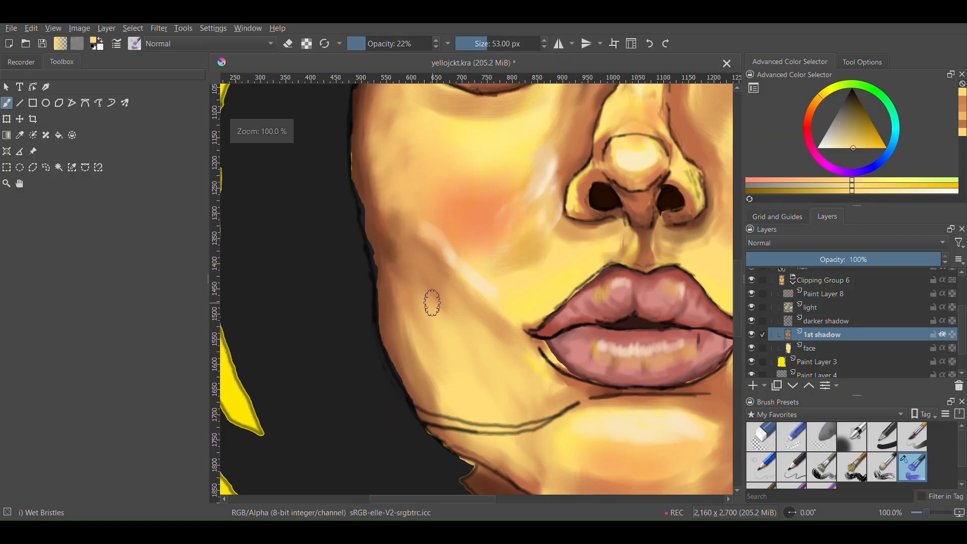
{"action": "scroll", "coordinate": [535, 320], "scroll_direction": "up", "scroll_amount": 2}
{"action": "scroll", "coordinate": [509, 292], "scroll_direction": "down", "scroll_amount": 3}
{"action": "scroll", "coordinate": [345, 328], "scroll_direction": "up", "scroll_amount": 3}
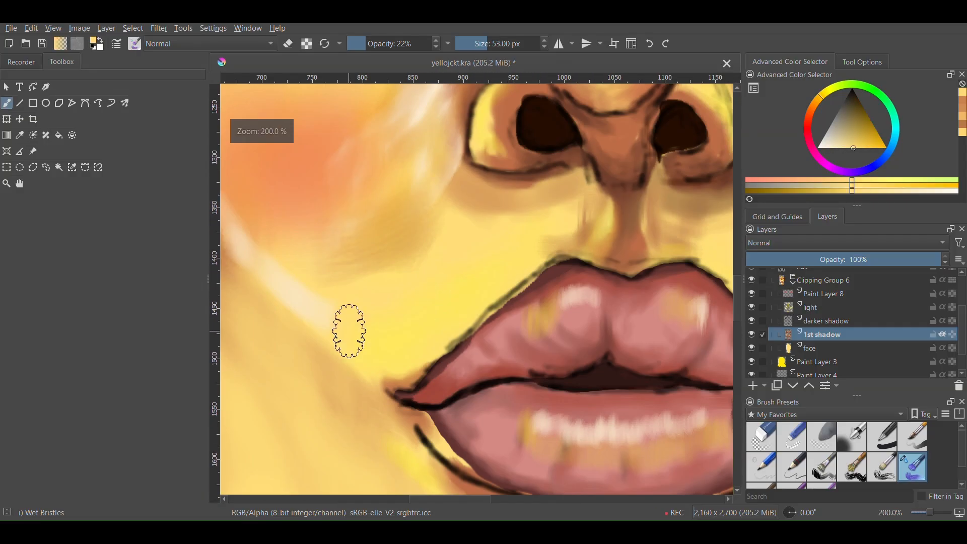
{"action": "scroll", "coordinate": [517, 313], "scroll_direction": "down", "scroll_amount": 5}
{"action": "scroll", "coordinate": [514, 313], "scroll_direction": "up", "scroll_amount": 2}
{"action": "scroll", "coordinate": [498, 317], "scroll_direction": "down", "scroll_amount": 1}
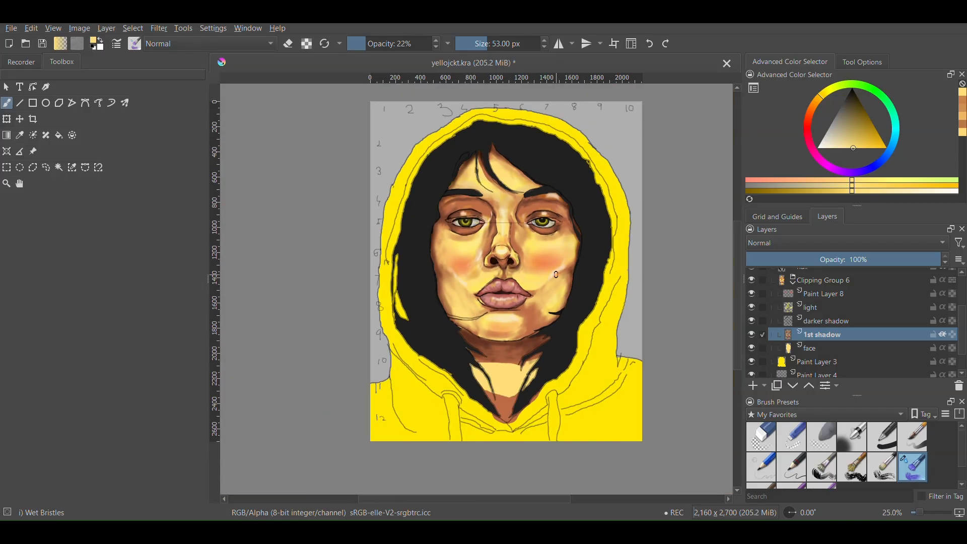
Shade the neck's sides and the skin gaps between the hair strands with sampled brown tones
{"action": "scroll", "coordinate": [454, 332], "scroll_direction": "up", "scroll_amount": 5}
{"action": "scroll", "coordinate": [429, 302], "scroll_direction": "down", "scroll_amount": 1}
{"action": "left_click_drag", "start_coordinate": [436, 388], "coordinate": [456, 400]}
{"action": "scroll", "coordinate": [449, 393], "scroll_direction": "down", "scroll_amount": 2}
{"action": "scroll", "coordinate": [519, 335], "scroll_direction": "up", "scroll_amount": 2}
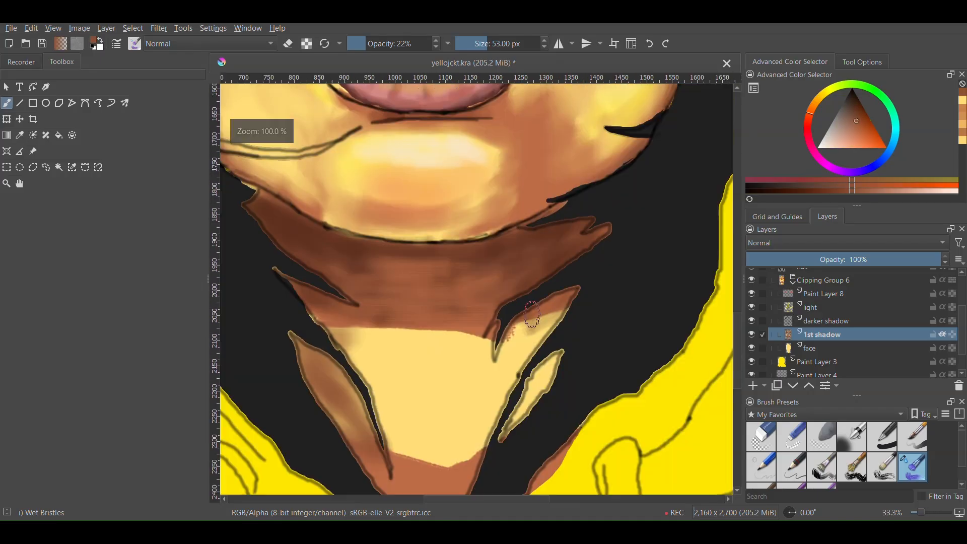
{"action": "mouse_move", "coordinate": [557, 315]}
{"action": "left_mouse_down"}
{"action": "mouse_move", "coordinate": [518, 410]}
{"action": "mouse_move", "coordinate": [433, 453]}
{"action": "mouse_move", "coordinate": [483, 443]}
{"action": "left_mouse_up"}
{"action": "left_click", "coordinate": [428, 461], "text": "ctrl"}
{"action": "scroll", "coordinate": [567, 302], "scroll_direction": "down", "scroll_amount": 4}
{"action": "scroll", "coordinate": [587, 287], "scroll_direction": "down", "scroll_amount": 1}
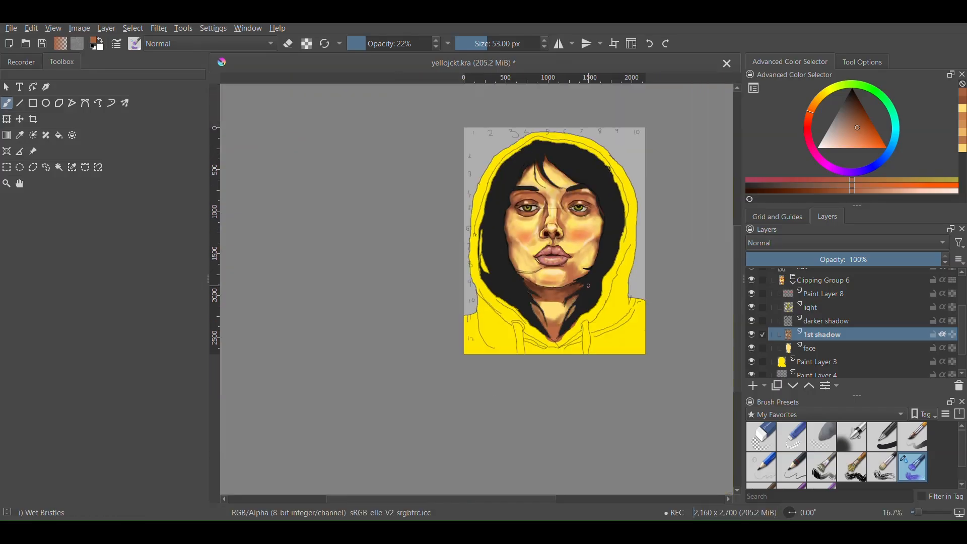
Blend sampled brown skin shading along the face's right side on the 1st shadow layer at 22% opacity
{"action": "scroll", "coordinate": [515, 234], "scroll_direction": "up", "scroll_amount": 6}
{"action": "left_click_drag", "start_coordinate": [476, 352], "coordinate": [443, 139]}
{"action": "scroll", "coordinate": [448, 282], "scroll_direction": "down", "scroll_amount": 2}
{"action": "scroll", "coordinate": [448, 133], "scroll_direction": "up", "scroll_amount": 2}
{"action": "scroll", "coordinate": [529, 252], "scroll_direction": "down", "scroll_amount": 2}
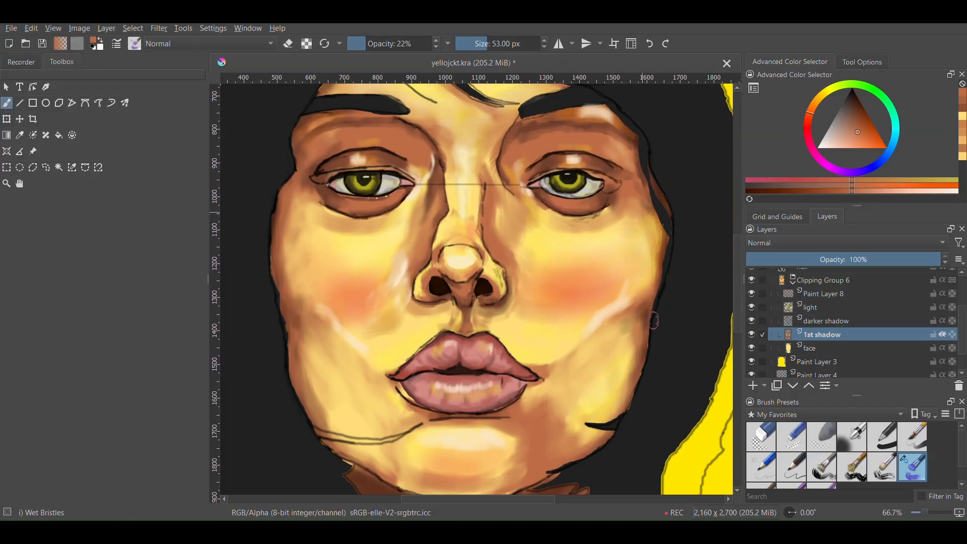
Enlarge the brush to 118 px for broader skin shading
{"action": "scroll", "coordinate": [653, 317], "scroll_direction": "down", "scroll_amount": 3}
{"action": "scroll", "coordinate": [580, 201], "scroll_direction": "up", "scroll_amount": 4}
{"action": "key", "text": "]"}
{"action": "key", "text": "]"}
{"action": "key", "text": "]"}
{"action": "key", "text": "]"}
{"action": "key", "text": "]"}
{"action": "key", "text": "]"}
{"action": "scroll", "coordinate": [514, 275], "scroll_direction": "down", "scroll_amount": 5}
Lower the light layer's opacity to 28%
{"action": "left_click", "coordinate": [826, 308]}
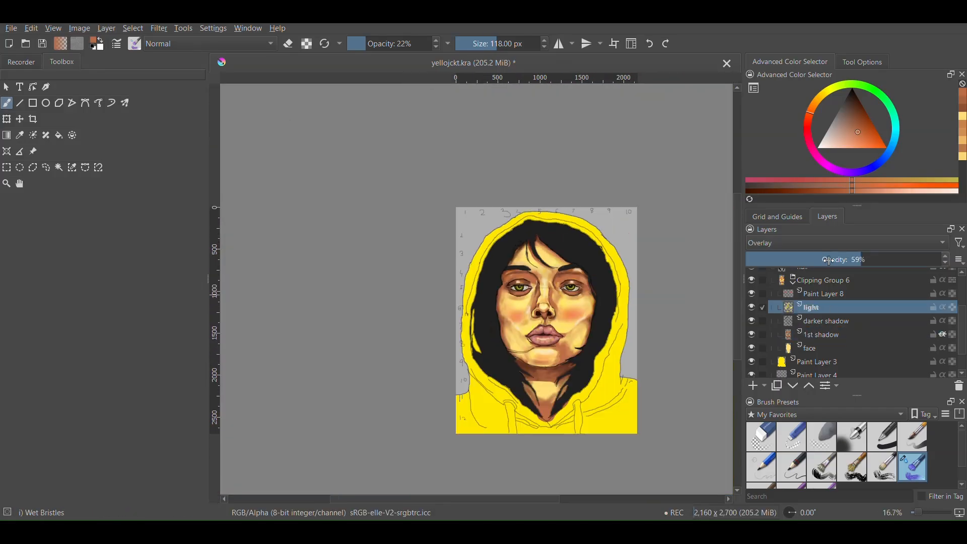
{"action": "left_click", "coordinate": [784, 258]}
{"action": "scroll", "coordinate": [907, 322], "scroll_direction": "up", "scroll_amount": 3}
{"action": "scroll", "coordinate": [585, 378], "scroll_direction": "up", "scroll_amount": 3}
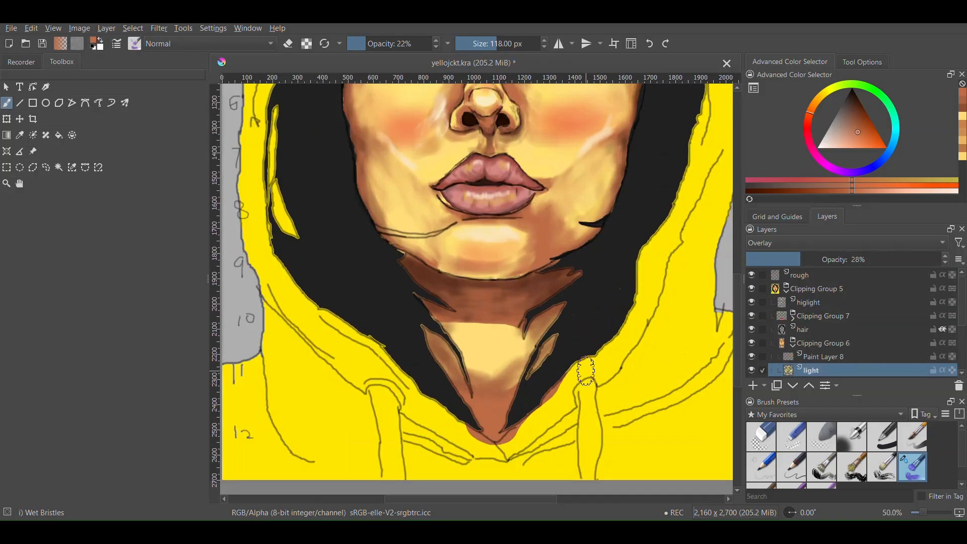
{"action": "scroll", "coordinate": [556, 350], "scroll_direction": "down", "scroll_amount": 3}
{"action": "scroll", "coordinate": [484, 212], "scroll_direction": "up", "scroll_amount": 3}
{"action": "scroll", "coordinate": [471, 181], "scroll_direction": "down", "scroll_amount": 3}
{"action": "scroll", "coordinate": [468, 180], "scroll_direction": "up", "scroll_amount": 3}
Add a paint layer at the top of Clipping Group 5 and set up a 15 px brush in saturated orange
{"action": "left_click", "coordinate": [818, 98]}
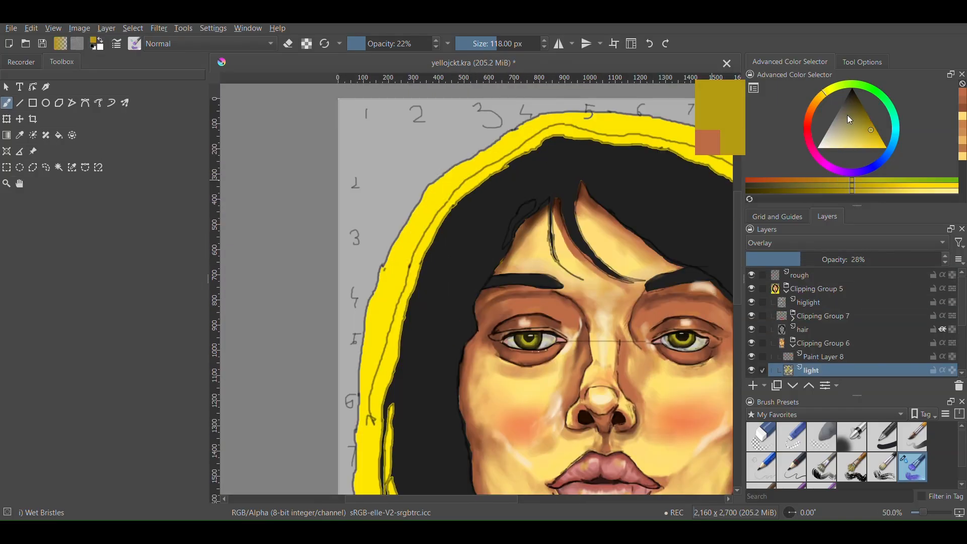
{"action": "left_click", "coordinate": [879, 148]}
{"action": "left_click", "coordinate": [475, 44]}
{"action": "scroll", "coordinate": [531, 122], "scroll_direction": "up", "scroll_amount": 4}
{"action": "left_click", "coordinate": [816, 288]}
{"action": "left_click", "coordinate": [752, 385]}
{"action": "scroll", "coordinate": [497, 214], "scroll_direction": "up", "scroll_amount": 1}
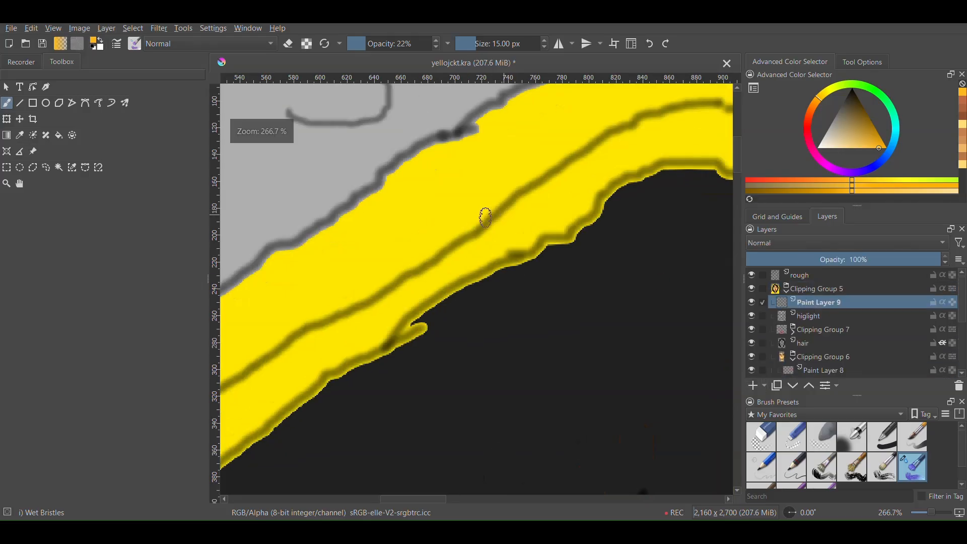
Paint orange shading along the hood's upper-left fold line at 100% opacity with a 9 px brush
{"action": "left_click_drag", "start_coordinate": [484, 226], "coordinate": [525, 198]}
{"action": "left_click", "coordinate": [473, 44]}
{"action": "left_click", "coordinate": [430, 44]}
{"action": "scroll", "coordinate": [487, 220], "scroll_direction": "down", "scroll_amount": 8}
{"action": "scroll", "coordinate": [480, 225], "scroll_direction": "up", "scroll_amount": 11}
{"action": "scroll", "coordinate": [493, 149], "scroll_direction": "down", "scroll_amount": 3}
{"action": "left_click_drag", "start_coordinate": [544, 139], "coordinate": [310, 289]}
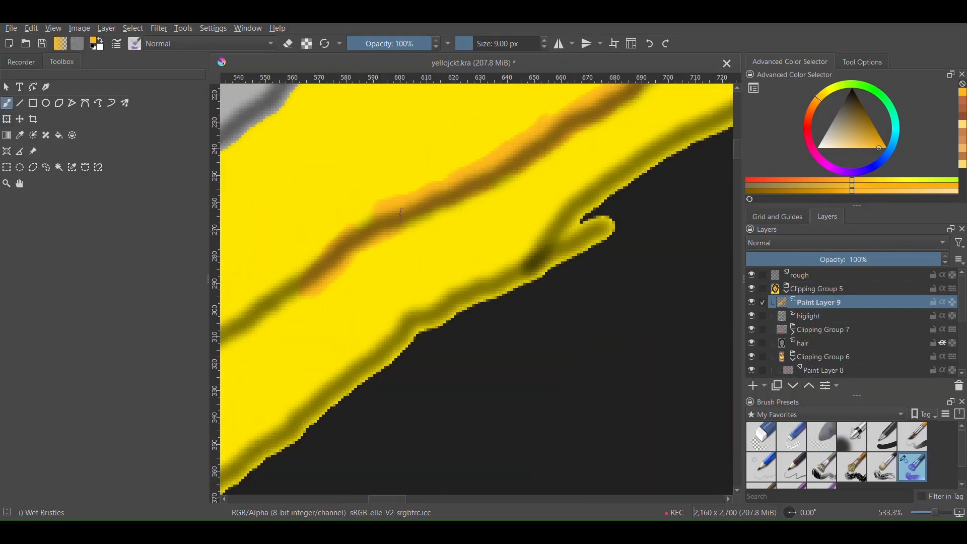
Block in a broad orange patch at the hood's upper-left edge with a brush of about 44 px
{"action": "scroll", "coordinate": [521, 166], "scroll_direction": "down", "scroll_amount": 5}
{"action": "scroll", "coordinate": [617, 101], "scroll_direction": "up", "scroll_amount": 3}
{"action": "left_click", "coordinate": [486, 44]}
{"action": "left_click_drag", "start_coordinate": [525, 147], "coordinate": [421, 212]}
{"action": "scroll", "coordinate": [809, 329], "scroll_direction": "down", "scroll_amount": 3}
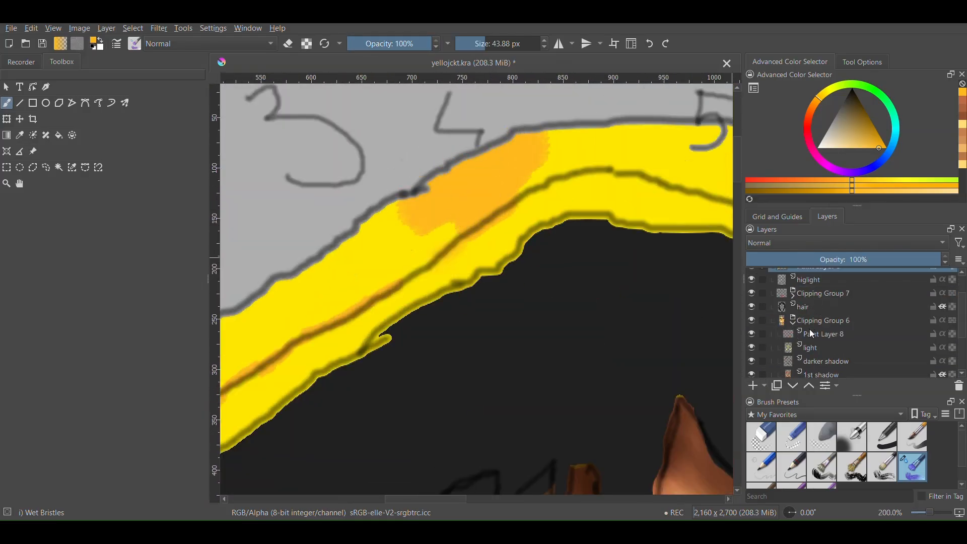
{"action": "scroll", "coordinate": [798, 320], "scroll_direction": "up", "scroll_amount": 3}
{"action": "scroll", "coordinate": [801, 325], "scroll_direction": "down", "scroll_amount": 3}
{"action": "left_click", "coordinate": [814, 342]}
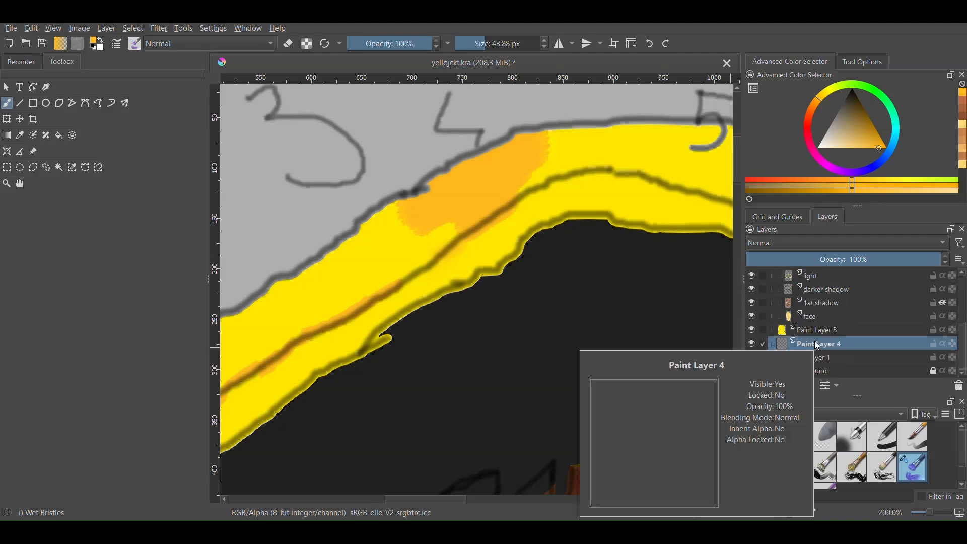
{"action": "right_click", "coordinate": [814, 343]}
{"action": "left_click", "coordinate": [826, 121]}
{"action": "left_click_drag", "start_coordinate": [355, 235], "coordinate": [426, 198]}
{"action": "scroll", "coordinate": [921, 308], "scroll_direction": "up", "scroll_amount": 3}
{"action": "key", "text": "ctrl+z"}
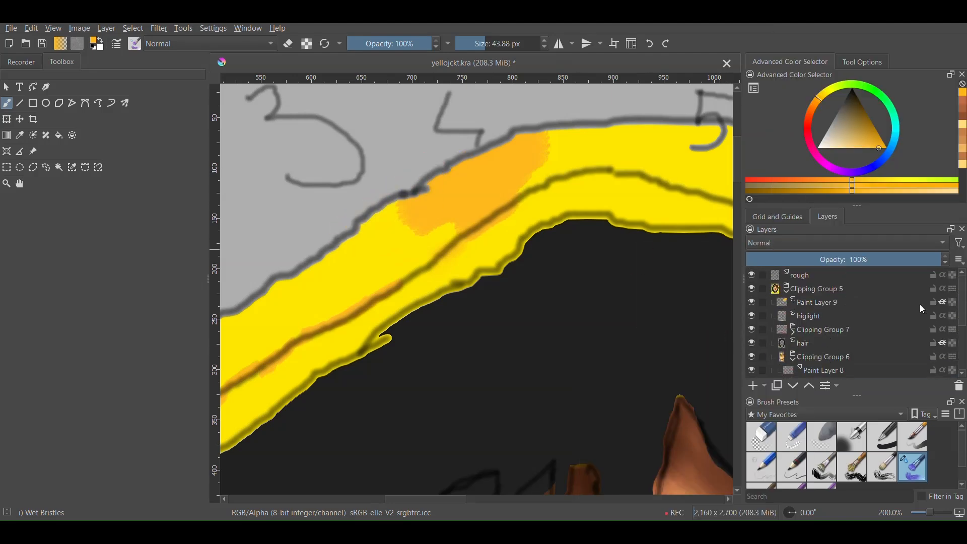
Make Paint Layer 9 inherit alpha and move it below the face's clipping group, directly above Paint Layer 3
{"action": "left_click", "coordinate": [820, 303]}
{"action": "scroll", "coordinate": [405, 255], "scroll_direction": "down", "scroll_amount": 2}
{"action": "mouse_move", "coordinate": [817, 304]}
{"action": "left_mouse_down"}
{"action": "mouse_move", "coordinate": [812, 383]}
{"action": "mouse_move", "coordinate": [835, 338]}
{"action": "left_mouse_up"}
{"action": "scroll", "coordinate": [572, 212], "scroll_direction": "up", "scroll_amount": 1}
{"action": "scroll", "coordinate": [483, 240], "scroll_direction": "down", "scroll_amount": 5}
{"action": "scroll", "coordinate": [423, 315], "scroll_direction": "up", "scroll_amount": 4}
{"action": "scroll", "coordinate": [423, 315], "scroll_direction": "down", "scroll_amount": 6}
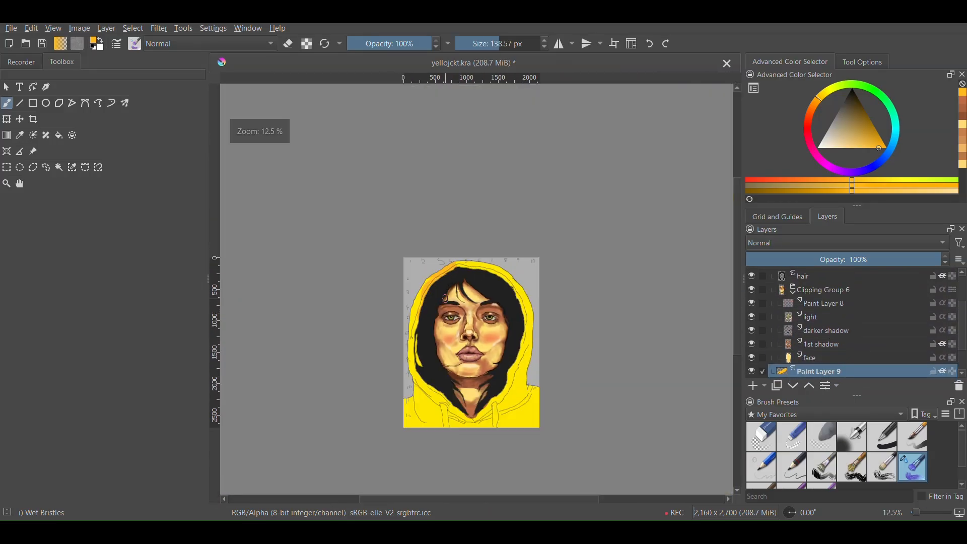
Paint orange shadows along the hood's left side and beside the collar's right drawstring
{"action": "scroll", "coordinate": [418, 378], "scroll_direction": "up", "scroll_amount": 5}
{"action": "left_click_drag", "start_coordinate": [405, 345], "coordinate": [455, 411]}
{"action": "scroll", "coordinate": [426, 282], "scroll_direction": "down", "scroll_amount": 5}
{"action": "scroll", "coordinate": [454, 317], "scroll_direction": "up", "scroll_amount": 5}
{"action": "left_click_drag", "start_coordinate": [398, 318], "coordinate": [409, 317]}
{"action": "left_click_drag", "start_coordinate": [414, 360], "coordinate": [312, 257]}
{"action": "scroll", "coordinate": [312, 257], "scroll_direction": "down", "scroll_amount": 5}
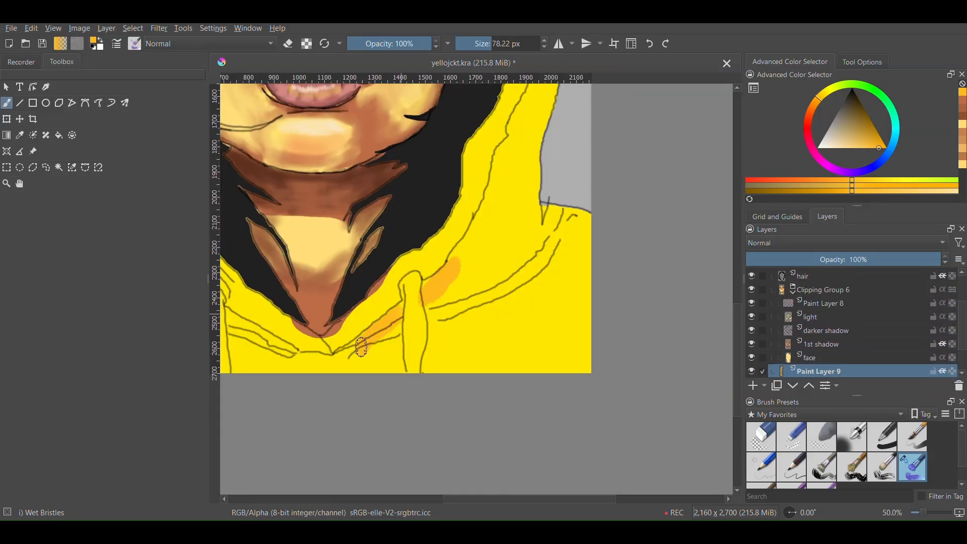
Extend the orange shadow under the collar's V and up the hood's right fold with a brush of about 78 px
{"action": "scroll", "coordinate": [425, 306], "scroll_direction": "up", "scroll_amount": 7}
{"action": "left_click_drag", "start_coordinate": [425, 427], "coordinate": [538, 210]}
{"action": "scroll", "coordinate": [479, 315], "scroll_direction": "down", "scroll_amount": 6}
{"action": "scroll", "coordinate": [488, 302], "scroll_direction": "up", "scroll_amount": 4}
{"action": "scroll", "coordinate": [528, 348], "scroll_direction": "down", "scroll_amount": 4}
{"action": "scroll", "coordinate": [500, 322], "scroll_direction": "up", "scroll_amount": 5}
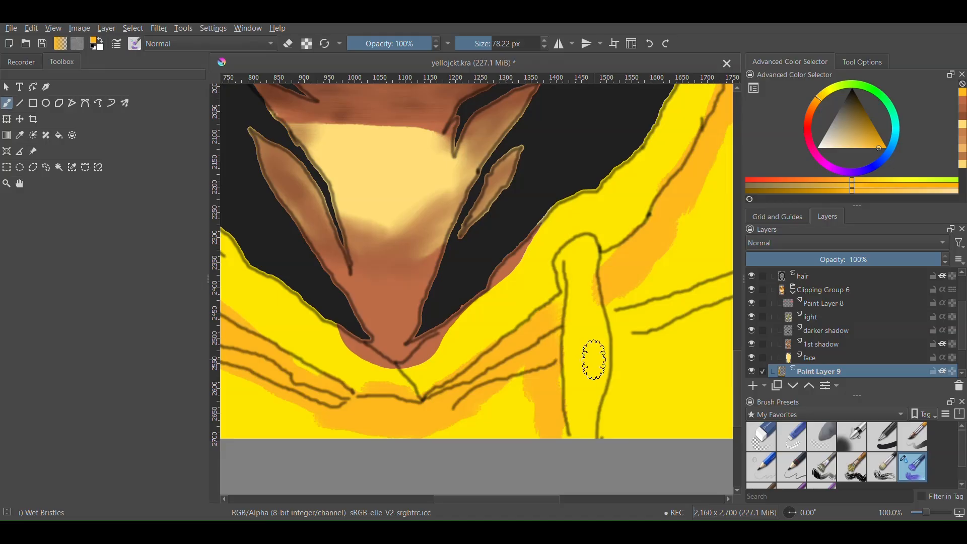
{"action": "scroll", "coordinate": [593, 359], "scroll_direction": "down", "scroll_amount": 5}
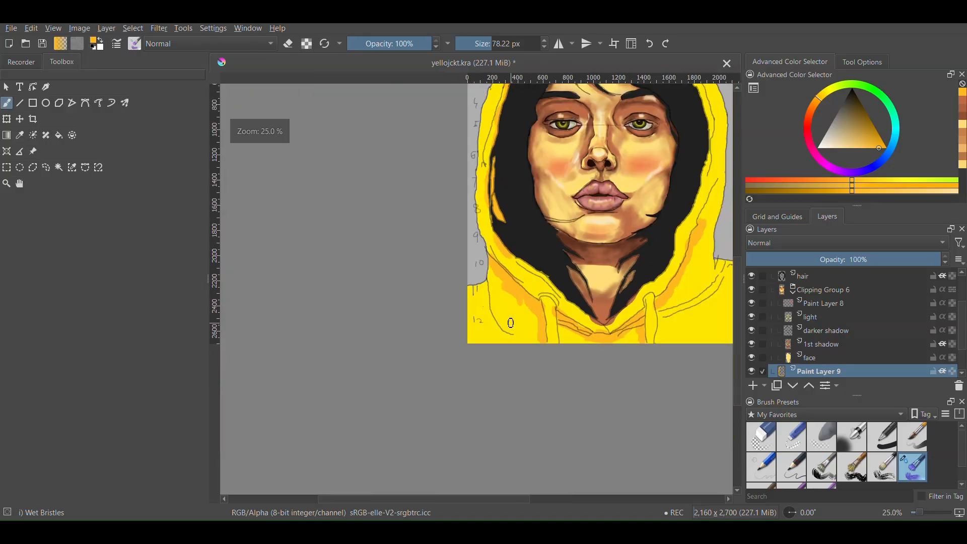
Block in large orange shadow areas on the hoodie's shoulders with a brush of about 181 px
{"action": "scroll", "coordinate": [564, 329], "scroll_direction": "up", "scroll_amount": 3}
{"action": "scroll", "coordinate": [564, 330], "scroll_direction": "down", "scroll_amount": 4}
{"action": "scroll", "coordinate": [675, 312], "scroll_direction": "up", "scroll_amount": 4}
{"action": "left_click_drag", "start_coordinate": [574, 257], "coordinate": [529, 453]}
{"action": "scroll", "coordinate": [521, 404], "scroll_direction": "down", "scroll_amount": 4}
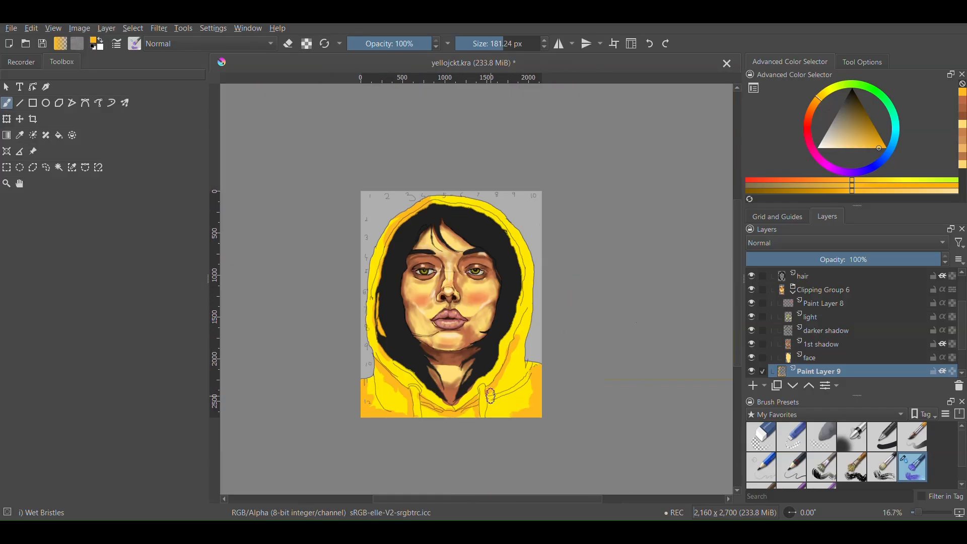
Shade the hood's inner rim along its top and right side in orange with a brush of about 89 px
{"action": "scroll", "coordinate": [509, 226], "scroll_direction": "up", "scroll_amount": 6}
{"action": "left_click_drag", "start_coordinate": [433, 187], "coordinate": [559, 428]}
{"action": "scroll", "coordinate": [563, 389], "scroll_direction": "down", "scroll_amount": 3}
{"action": "scroll", "coordinate": [563, 388], "scroll_direction": "down", "scroll_amount": 3}
{"action": "scroll", "coordinate": [503, 287], "scroll_direction": "up", "scroll_amount": 4}
{"action": "left_click_drag", "start_coordinate": [660, 306], "coordinate": [726, 347]}
{"action": "scroll", "coordinate": [725, 347], "scroll_direction": "down", "scroll_amount": 4}
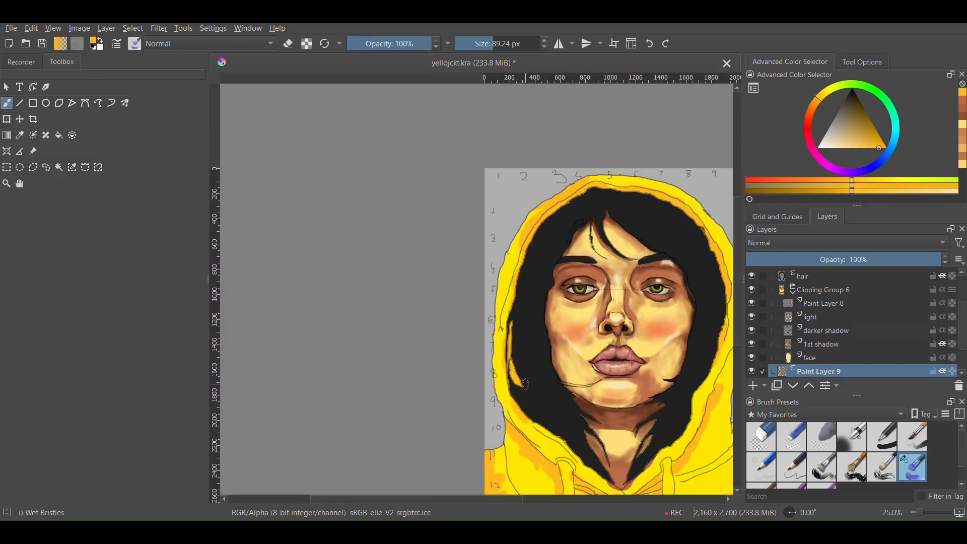
Darken the orange to a golden brown and paint the deep fold at the hood's lower left
{"action": "scroll", "coordinate": [528, 363], "scroll_direction": "up", "scroll_amount": 4}
{"action": "key", "text": "k"}
{"action": "key", "text": "k"}
{"action": "scroll", "coordinate": [540, 294], "scroll_direction": "down", "scroll_amount": 5}
{"action": "scroll", "coordinate": [524, 307], "scroll_direction": "up", "scroll_amount": 7}
{"action": "left_click_drag", "start_coordinate": [496, 194], "coordinate": [653, 380]}
{"action": "scroll", "coordinate": [540, 222], "scroll_direction": "down", "scroll_amount": 8}
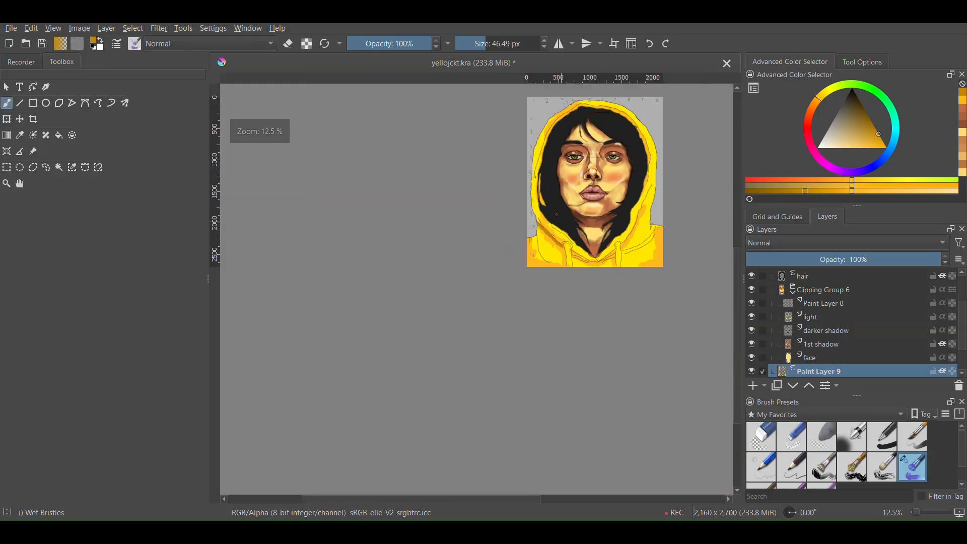
Add thin golden-brown shadows along the hood's left fold lines with a brush of about 16 px
{"action": "scroll", "coordinate": [559, 113], "scroll_direction": "up", "scroll_amount": 7}
{"action": "scroll", "coordinate": [461, 282], "scroll_direction": "down", "scroll_amount": 6}
{"action": "scroll", "coordinate": [441, 349], "scroll_direction": "up", "scroll_amount": 6}
{"action": "left_click_drag", "start_coordinate": [434, 338], "coordinate": [428, 302]}
{"action": "scroll", "coordinate": [463, 239], "scroll_direction": "down", "scroll_amount": 6}
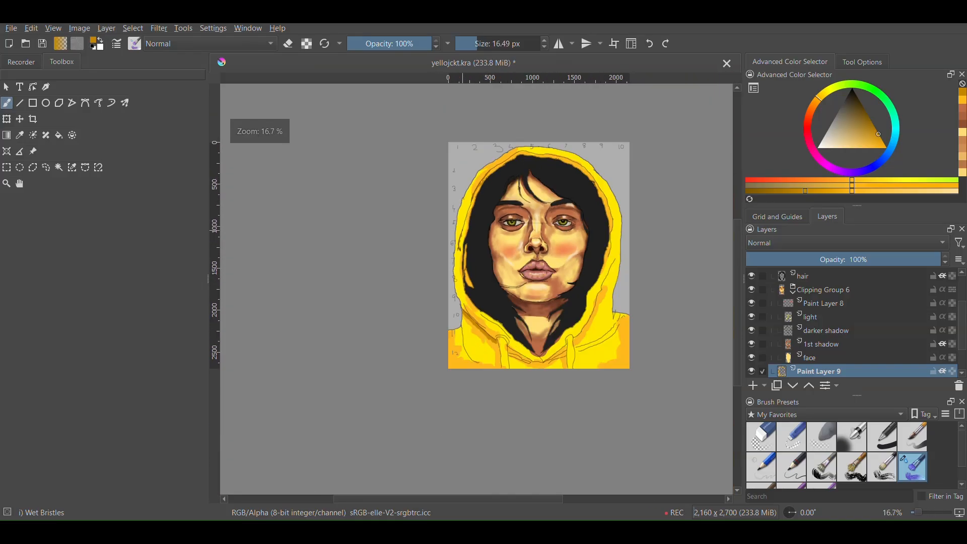
{"action": "scroll", "coordinate": [462, 228], "scroll_direction": "up", "scroll_amount": 7}
{"action": "left_click_drag", "start_coordinate": [426, 423], "coordinate": [507, 162]}
{"action": "scroll", "coordinate": [509, 151], "scroll_direction": "down", "scroll_amount": 7}
{"action": "scroll", "coordinate": [510, 132], "scroll_direction": "up", "scroll_amount": 6}
{"action": "left_click_drag", "start_coordinate": [507, 239], "coordinate": [542, 132]}
{"action": "scroll", "coordinate": [535, 194], "scroll_direction": "down", "scroll_amount": 6}
{"action": "scroll", "coordinate": [751, 282], "scroll_direction": "up", "scroll_amount": 3}
Hide the rough sketch layer, add golden-brown strokes to the hood's shading, and show the sketch again
{"action": "left_click", "coordinate": [751, 276]}
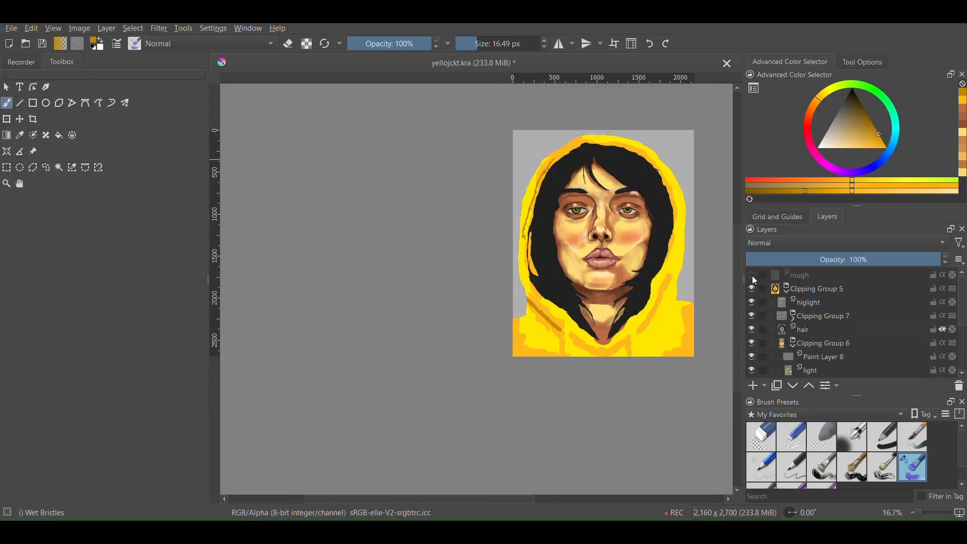
{"action": "scroll", "coordinate": [569, 149], "scroll_direction": "up", "scroll_amount": 4}
{"action": "mouse_move", "coordinate": [466, 236]}
{"action": "left_mouse_down"}
{"action": "mouse_move", "coordinate": [537, 154]}
{"action": "mouse_move", "coordinate": [576, 134]}
{"action": "left_mouse_up"}
{"action": "scroll", "coordinate": [576, 139], "scroll_direction": "down", "scroll_amount": 4}
{"action": "scroll", "coordinate": [577, 132], "scroll_direction": "up", "scroll_amount": 4}
{"action": "left_click", "coordinate": [752, 275]}
{"action": "scroll", "coordinate": [630, 143], "scroll_direction": "up", "scroll_amount": 2}
{"action": "scroll", "coordinate": [595, 103], "scroll_direction": "down", "scroll_amount": 5}
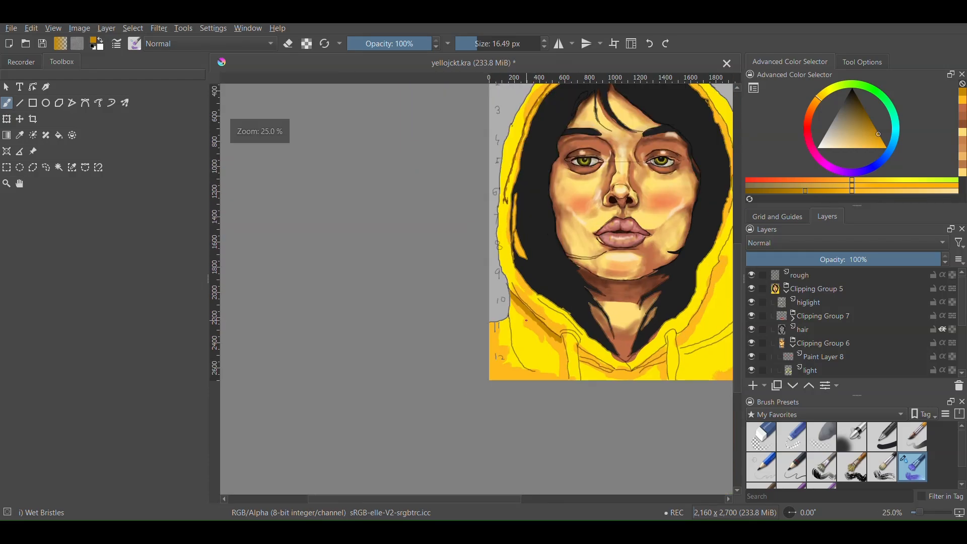
Paint golden-brown shadows into the collar folds below the neck and beside the right drawstring
{"action": "scroll", "coordinate": [584, 338], "scroll_direction": "up", "scroll_amount": 5}
{"action": "left_click_drag", "start_coordinate": [570, 388], "coordinate": [700, 452]}
{"action": "scroll", "coordinate": [630, 393], "scroll_direction": "down", "scroll_amount": 5}
{"action": "scroll", "coordinate": [670, 403], "scroll_direction": "up", "scroll_amount": 4}
{"action": "left_click_drag", "start_coordinate": [524, 286], "coordinate": [640, 257]}
{"action": "scroll", "coordinate": [623, 231], "scroll_direction": "down", "scroll_amount": 4}
Pick a darker brown and shade the fold beside the top of the right drawstring
{"action": "left_click", "coordinate": [869, 119]}
{"action": "scroll", "coordinate": [648, 215], "scroll_direction": "up", "scroll_amount": 7}
{"action": "left_click_drag", "start_coordinate": [635, 193], "coordinate": [533, 282]}
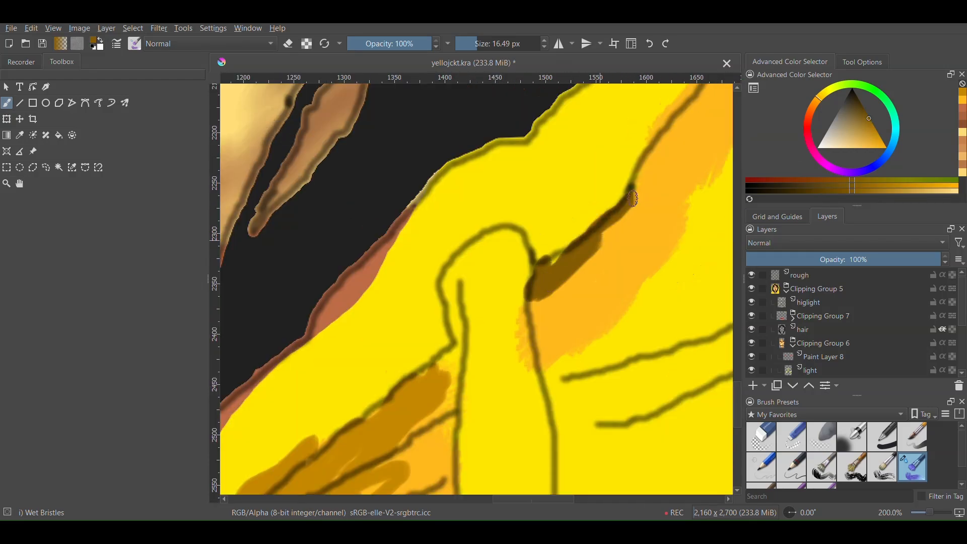
{"action": "scroll", "coordinate": [529, 287], "scroll_direction": "up", "scroll_amount": 2}
{"action": "left_click_drag", "start_coordinate": [494, 202], "coordinate": [487, 290]}
{"action": "scroll", "coordinate": [496, 241], "scroll_direction": "down", "scroll_amount": 6}
Paint dark brown shading up the hood's right fold line with a brush of about 25 px
{"action": "left_click_drag", "start_coordinate": [381, 488], "coordinate": [551, 183]}
{"action": "scroll", "coordinate": [554, 191], "scroll_direction": "down", "scroll_amount": 3}
{"action": "scroll", "coordinate": [580, 199], "scroll_direction": "up", "scroll_amount": 2}
{"action": "left_click_drag", "start_coordinate": [567, 251], "coordinate": [594, 211]}
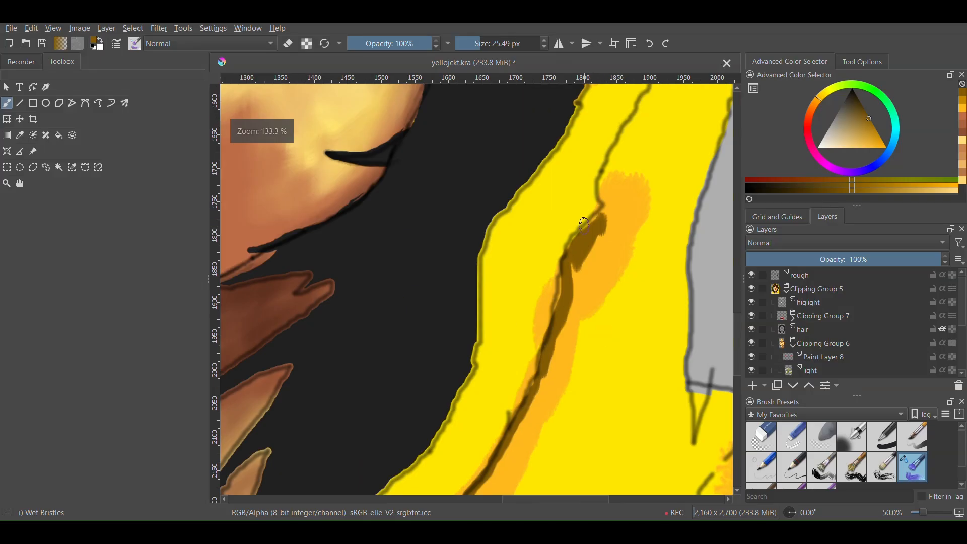
{"action": "scroll", "coordinate": [584, 221], "scroll_direction": "down", "scroll_amount": 5}
{"action": "scroll", "coordinate": [579, 312], "scroll_direction": "up", "scroll_amount": 6}
Shade the collar's V and the left drawstring's edge in dark brown with a brush of about 20 px
{"action": "left_click_drag", "start_coordinate": [529, 272], "coordinate": [633, 275]}
{"action": "scroll", "coordinate": [634, 282], "scroll_direction": "up", "scroll_amount": 2}
{"action": "left_click_drag", "start_coordinate": [650, 367], "coordinate": [412, 434]}
{"action": "scroll", "coordinate": [412, 434], "scroll_direction": "down", "scroll_amount": 5}
{"action": "left_click_drag", "start_coordinate": [327, 206], "coordinate": [428, 275]}
{"action": "scroll", "coordinate": [322, 202], "scroll_direction": "up", "scroll_amount": 3}
{"action": "scroll", "coordinate": [342, 212], "scroll_direction": "down", "scroll_amount": 1}
{"action": "left_click_drag", "start_coordinate": [337, 176], "coordinate": [367, 393]}
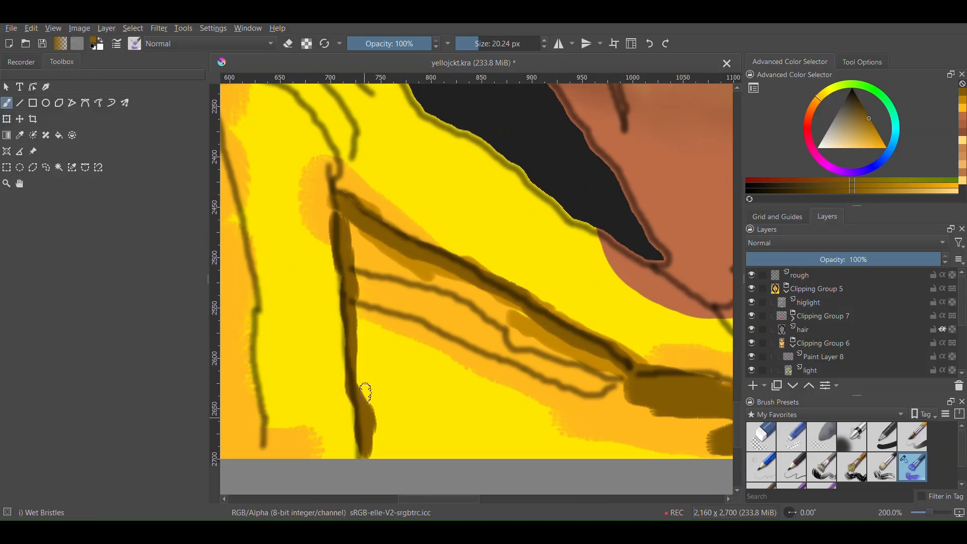
Deepen the collar shadow beside the drawstrings and trace the left shoulder's curved fold in dark brown
{"action": "scroll", "coordinate": [367, 393], "scroll_direction": "down", "scroll_amount": 3}
{"action": "scroll", "coordinate": [579, 282], "scroll_direction": "up", "scroll_amount": 3}
{"action": "left_click_drag", "start_coordinate": [529, 277], "coordinate": [540, 318]}
{"action": "scroll", "coordinate": [584, 195], "scroll_direction": "down", "scroll_amount": 7}
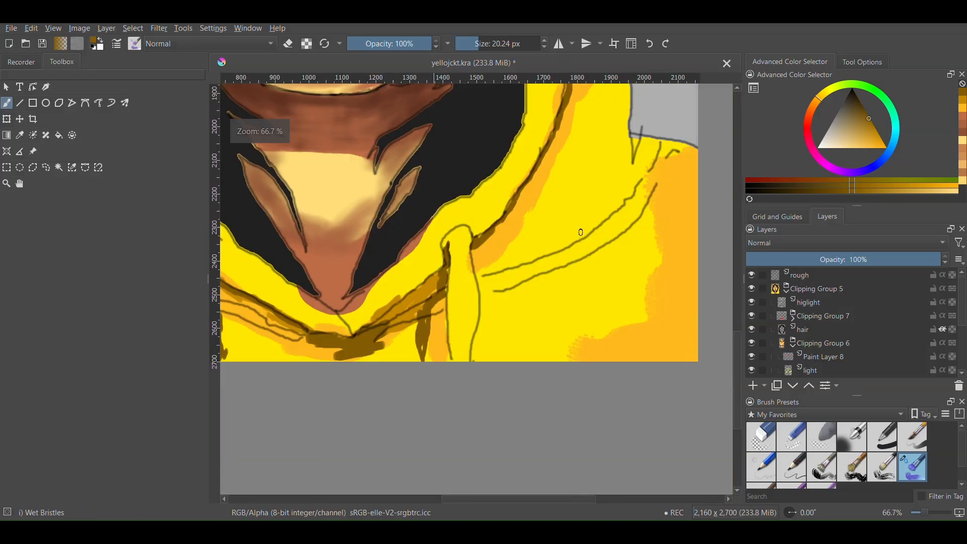
{"action": "scroll", "coordinate": [581, 232], "scroll_direction": "down", "scroll_amount": 5}
{"action": "scroll", "coordinate": [594, 359], "scroll_direction": "up", "scroll_amount": 7}
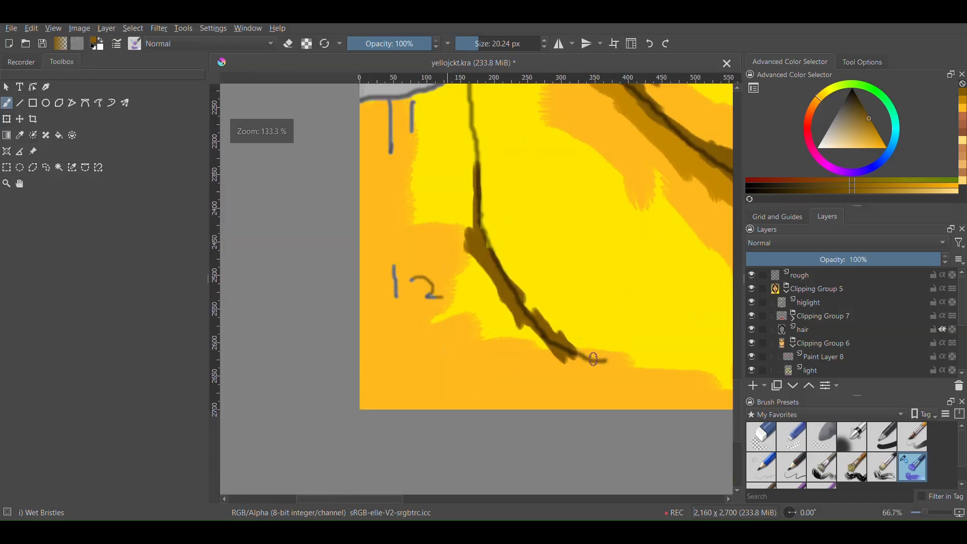
Add dark brown strokes to the left shoulder folds and along the hood's upper-left inner line
{"action": "scroll", "coordinate": [580, 302], "scroll_direction": "down", "scroll_amount": 6}
{"action": "scroll", "coordinate": [604, 353], "scroll_direction": "up", "scroll_amount": 5}
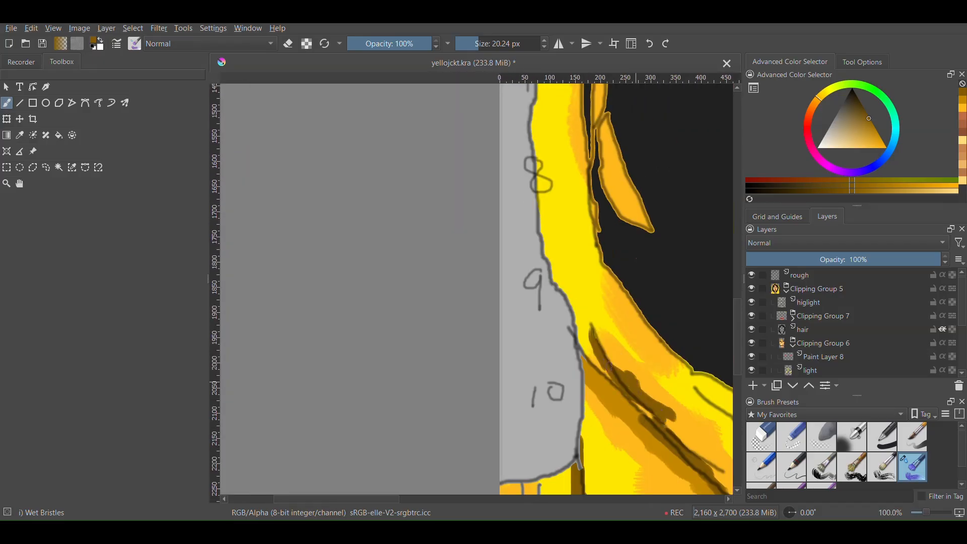
{"action": "scroll", "coordinate": [636, 381], "scroll_direction": "down", "scroll_amount": 5}
{"action": "scroll", "coordinate": [554, 241], "scroll_direction": "up", "scroll_amount": 5}
{"action": "left_click_drag", "start_coordinate": [403, 181], "coordinate": [552, 416]}
{"action": "scroll", "coordinate": [445, 138], "scroll_direction": "down", "scroll_amount": 1}
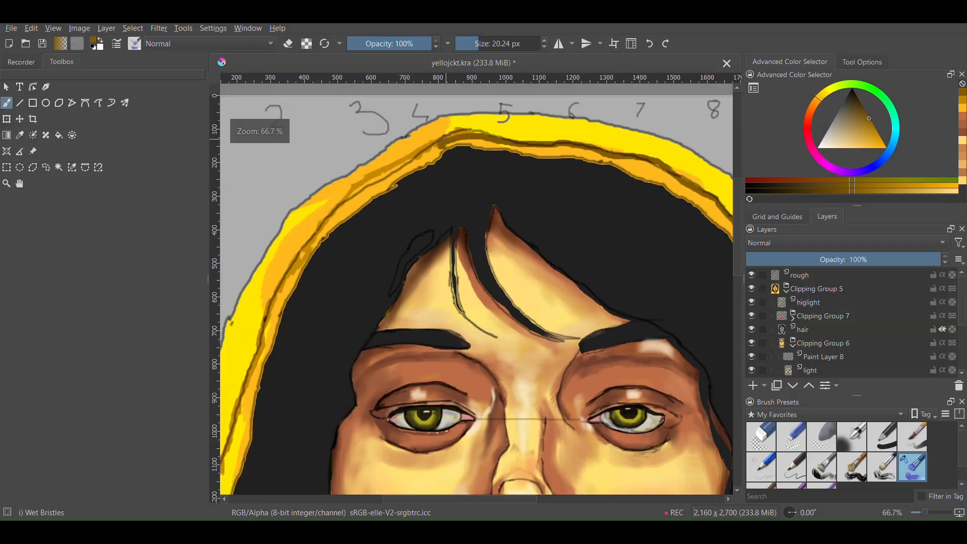
Paint light yellow highlights on the hood's right outer edge with a large brush at 100% opacity
{"action": "scroll", "coordinate": [445, 138], "scroll_direction": "down", "scroll_amount": 4}
{"action": "scroll", "coordinate": [543, 180], "scroll_direction": "up", "scroll_amount": 6}
{"action": "scroll", "coordinate": [531, 231], "scroll_direction": "down", "scroll_amount": 6}
{"action": "scroll", "coordinate": [549, 282], "scroll_direction": "up", "scroll_amount": 3}
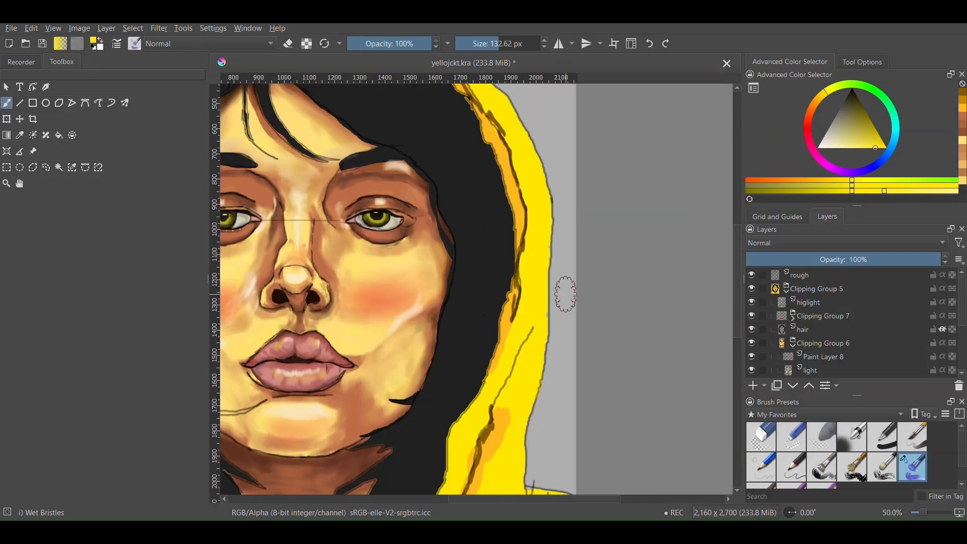
{"action": "left_click_drag", "start_coordinate": [531, 166], "coordinate": [542, 241]}
{"action": "left_click_drag", "start_coordinate": [524, 169], "coordinate": [544, 205]}
{"action": "scroll", "coordinate": [569, 231], "scroll_direction": "down", "scroll_amount": 4}
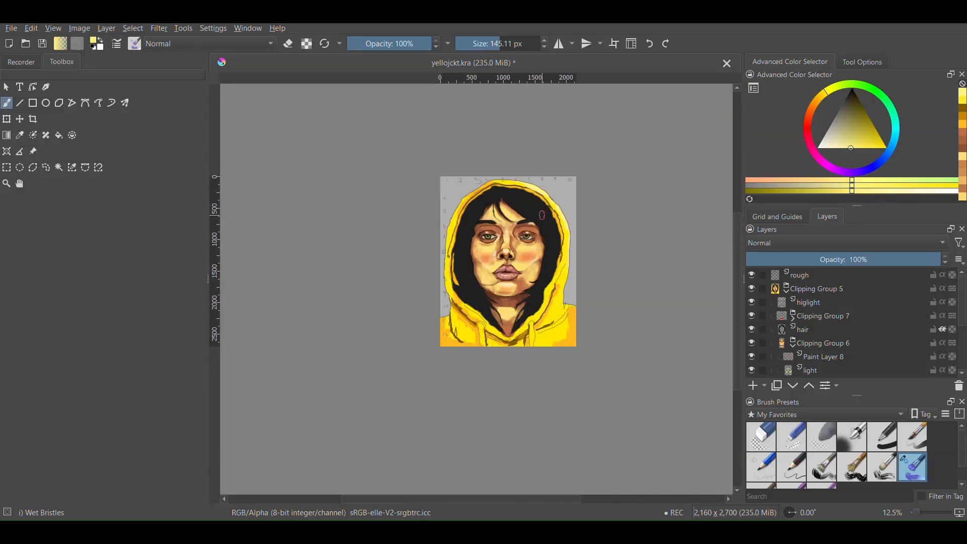
Soften the left shoulder's dark brown fold with sampled brown at 18% opacity and a brush of about 45 px
{"action": "scroll", "coordinate": [568, 333], "scroll_direction": "up", "scroll_amount": 7}
{"action": "left_click", "coordinate": [590, 333], "text": "ctrl"}
{"action": "left_click", "coordinate": [365, 45]}
{"action": "scroll", "coordinate": [547, 372], "scroll_direction": "down", "scroll_amount": 4}
{"action": "scroll", "coordinate": [534, 307], "scroll_direction": "up", "scroll_amount": 5}
{"action": "left_click", "coordinate": [501, 272], "text": "ctrl"}
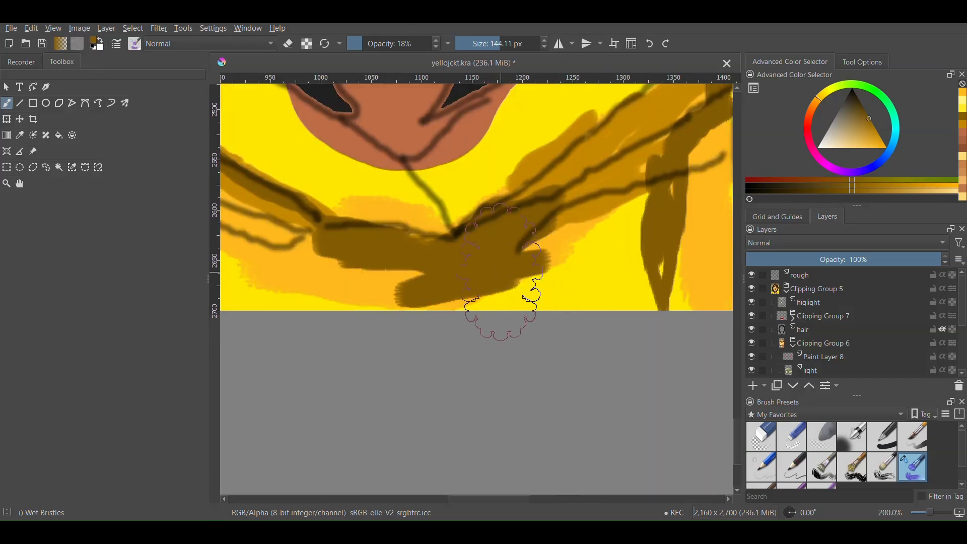
{"action": "left_click_drag", "start_coordinate": [434, 282], "coordinate": [376, 282]}
{"action": "scroll", "coordinate": [639, 302], "scroll_direction": "up", "scroll_amount": 1}
{"action": "scroll", "coordinate": [639, 302], "scroll_direction": "down", "scroll_amount": 4}
{"action": "scroll", "coordinate": [608, 295], "scroll_direction": "up", "scroll_amount": 4}
{"action": "scroll", "coordinate": [608, 295], "scroll_direction": "down", "scroll_amount": 4}
{"action": "scroll", "coordinate": [391, 379], "scroll_direction": "up", "scroll_amount": 4}
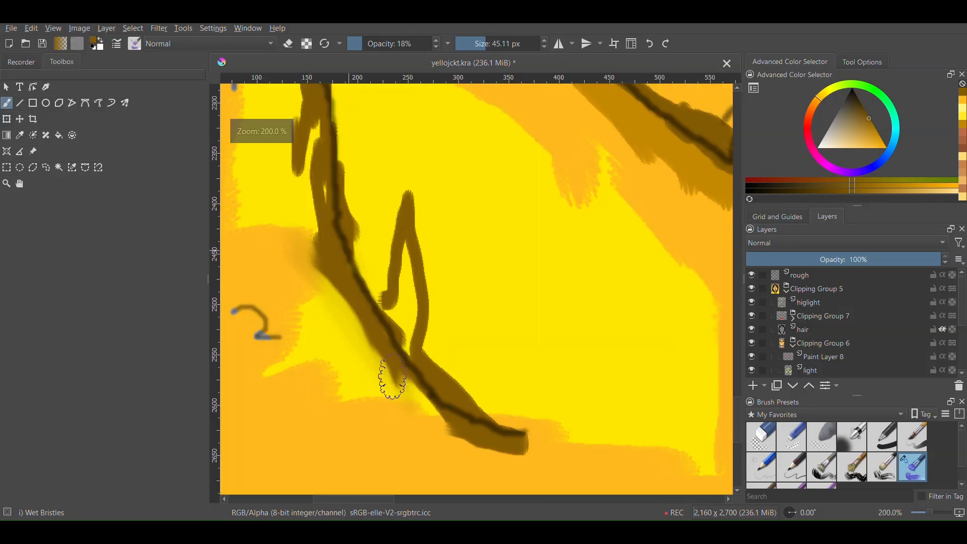
{"action": "left_click_drag", "start_coordinate": [391, 380], "coordinate": [486, 450]}
{"action": "left_click_drag", "start_coordinate": [323, 202], "coordinate": [341, 405]}
{"action": "scroll", "coordinate": [446, 262], "scroll_direction": "down", "scroll_amount": 1}
Sample the hoodie's yellow and touch up the right shoulder's upper edge on Paint Layer 3 at 100% opacity
{"action": "left_click", "coordinate": [411, 275], "text": "ctrl"}
{"action": "scroll", "coordinate": [284, 326], "scroll_direction": "down", "scroll_amount": 6}
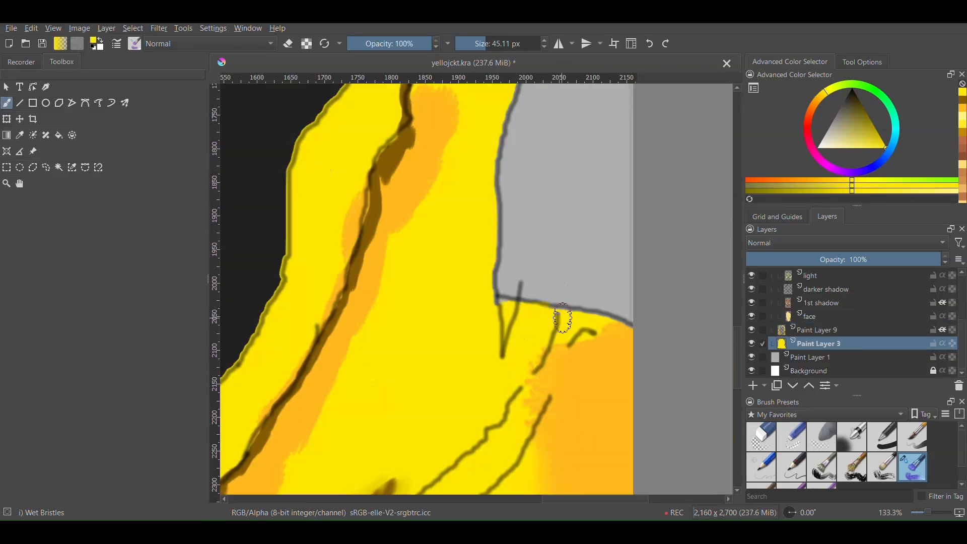
{"action": "scroll", "coordinate": [806, 312], "scroll_direction": "up", "scroll_amount": 3}
Place the hair layer in a quick clipping group with its own mask layer
{"action": "left_click", "coordinate": [800, 306]}
{"action": "right_click", "coordinate": [800, 306]}
{"action": "mouse_move", "coordinate": [830, 198]}
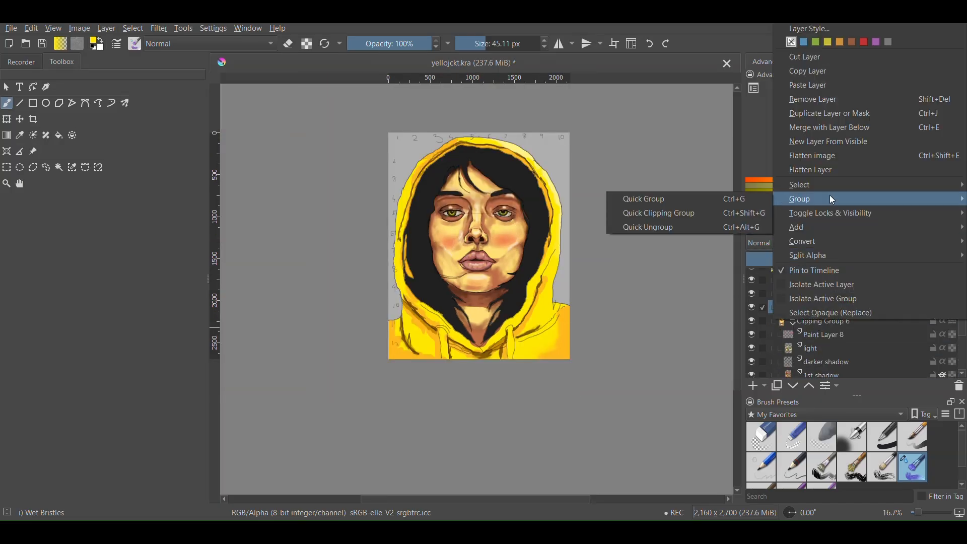
{"action": "left_click", "coordinate": [725, 213]}
Paint a zigzag grey highlight in the hair above the right eye with a brush of about 30 px
{"action": "scroll", "coordinate": [501, 168], "scroll_direction": "up", "scroll_amount": 5}
{"action": "left_click", "coordinate": [501, 169], "text": "ctrl"}
{"action": "left_click", "coordinate": [872, 190]}
{"action": "scroll", "coordinate": [497, 174], "scroll_direction": "up", "scroll_amount": 2}
{"action": "scroll", "coordinate": [498, 237], "scroll_direction": "down", "scroll_amount": 1}
{"action": "left_click_drag", "start_coordinate": [456, 239], "coordinate": [544, 257]}
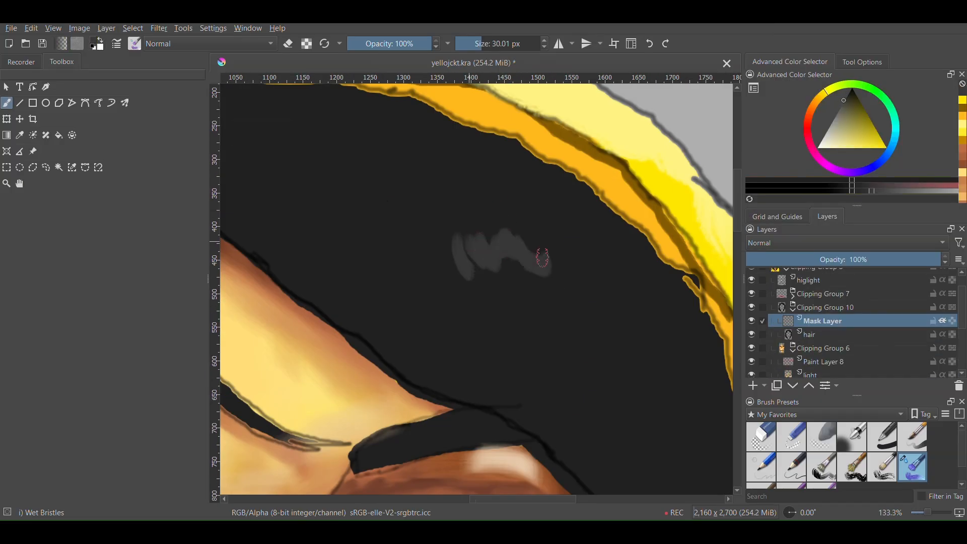
{"action": "scroll", "coordinate": [529, 229], "scroll_direction": "down", "scroll_amount": 5}
Add short grey highlight patches along the left and right sides of the hair
{"action": "scroll", "coordinate": [559, 247], "scroll_direction": "up", "scroll_amount": 4}
{"action": "left_click_drag", "start_coordinate": [570, 222], "coordinate": [585, 237]}
{"action": "scroll", "coordinate": [582, 234], "scroll_direction": "down", "scroll_amount": 5}
{"action": "scroll", "coordinate": [458, 196], "scroll_direction": "up", "scroll_amount": 4}
{"action": "mouse_move", "coordinate": [550, 272]}
{"action": "left_mouse_down"}
{"action": "mouse_move", "coordinate": [570, 247]}
{"action": "mouse_move", "coordinate": [536, 282]}
{"action": "left_mouse_up"}
{"action": "scroll", "coordinate": [564, 258], "scroll_direction": "down", "scroll_amount": 4}
{"action": "scroll", "coordinate": [552, 343], "scroll_direction": "up", "scroll_amount": 7}
{"action": "scroll", "coordinate": [534, 252], "scroll_direction": "down", "scroll_amount": 7}
{"action": "scroll", "coordinate": [640, 285], "scroll_direction": "up", "scroll_amount": 5}
{"action": "scroll", "coordinate": [658, 259], "scroll_direction": "down", "scroll_amount": 5}
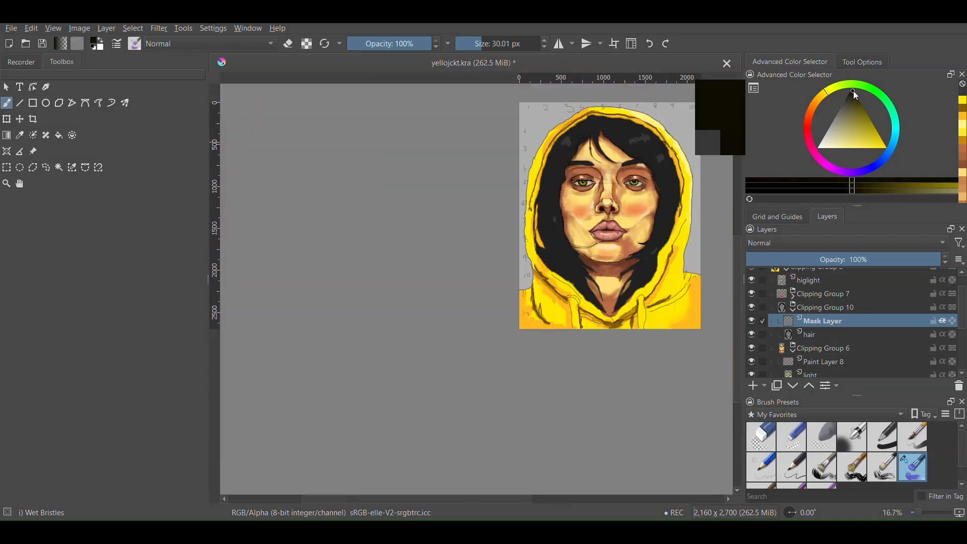
Paint near-black shadows in the lower hair beside the neck with a brush of about 64 px
{"action": "scroll", "coordinate": [575, 214], "scroll_direction": "up", "scroll_amount": 3}
{"action": "scroll", "coordinate": [553, 337], "scroll_direction": "up", "scroll_amount": 3}
{"action": "left_click_drag", "start_coordinate": [594, 257], "coordinate": [655, 322]}
{"action": "scroll", "coordinate": [605, 302], "scroll_direction": "down", "scroll_amount": 4}
{"action": "mouse_move", "coordinate": [569, 274]}
{"action": "left_mouse_down"}
{"action": "mouse_move", "coordinate": [589, 274]}
{"action": "mouse_move", "coordinate": [437, 167]}
{"action": "left_mouse_up"}
{"action": "scroll", "coordinate": [564, 252], "scroll_direction": "down", "scroll_amount": 3}
{"action": "scroll", "coordinate": [559, 211], "scroll_direction": "up", "scroll_amount": 2}
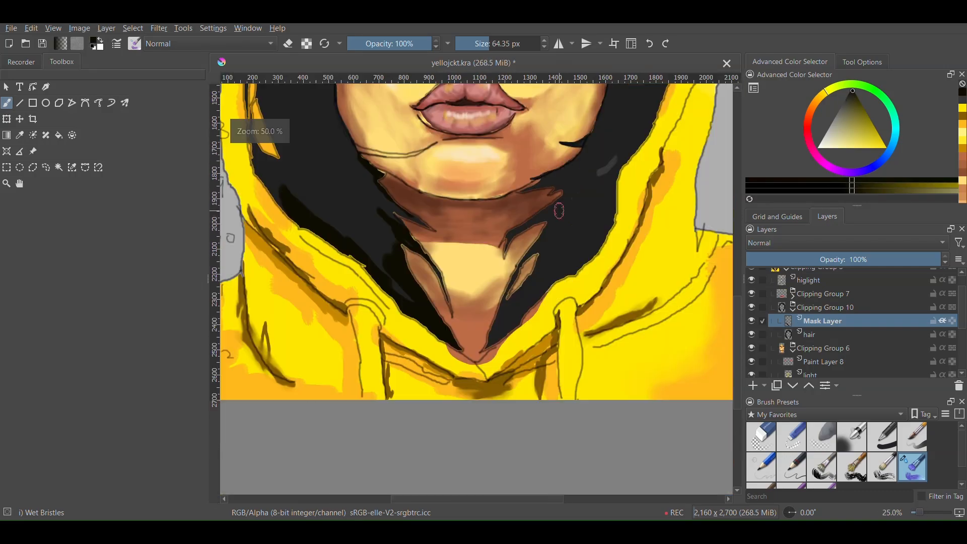
Trace near-black shadows along the hairline, from the left cheek up around the forehead and parting
{"action": "scroll", "coordinate": [598, 253], "scroll_direction": "down", "scroll_amount": 3}
{"action": "scroll", "coordinate": [515, 212], "scroll_direction": "up", "scroll_amount": 5}
{"action": "left_click_drag", "start_coordinate": [501, 215], "coordinate": [569, 302]}
{"action": "scroll", "coordinate": [523, 252], "scroll_direction": "down", "scroll_amount": 5}
{"action": "scroll", "coordinate": [524, 185], "scroll_direction": "up", "scroll_amount": 5}
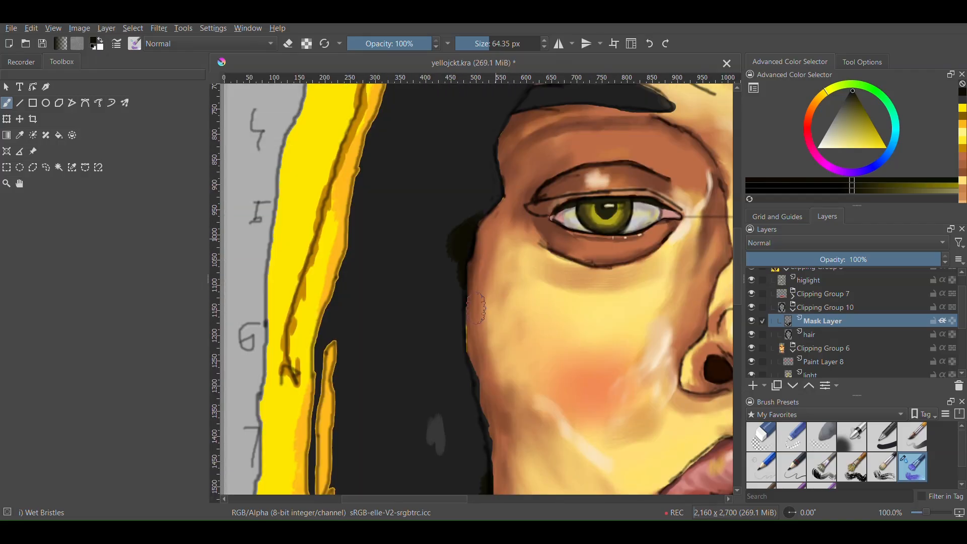
{"action": "scroll", "coordinate": [538, 148], "scroll_direction": "down", "scroll_amount": 1}
{"action": "left_click_drag", "start_coordinate": [496, 333], "coordinate": [508, 177]}
{"action": "scroll", "coordinate": [507, 176], "scroll_direction": "up", "scroll_amount": 5}
{"action": "scroll", "coordinate": [632, 258], "scroll_direction": "down", "scroll_amount": 4}
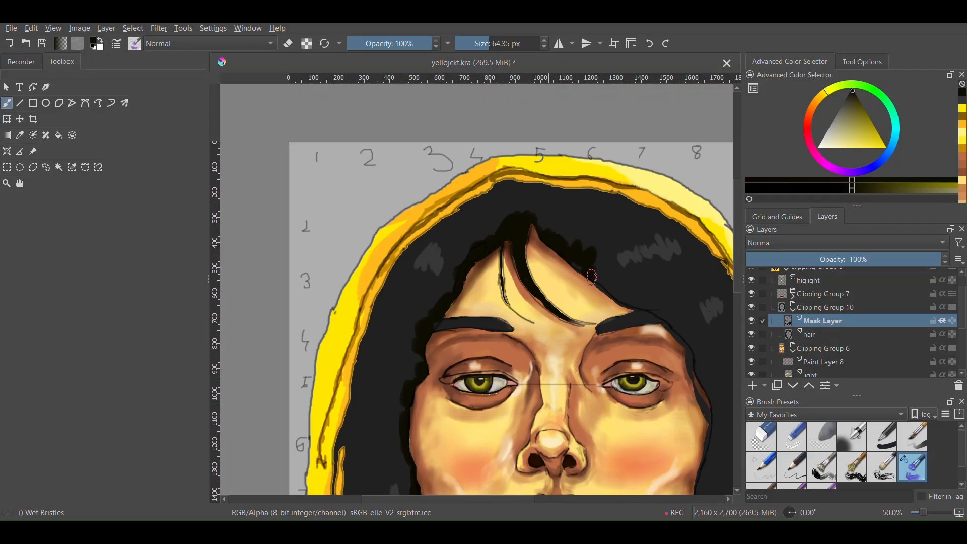
Blend the black shadow beside the left cheek outward into the grey hair at 36% opacity
{"action": "scroll", "coordinate": [580, 330], "scroll_direction": "up", "scroll_amount": 5}
{"action": "left_click", "coordinate": [377, 40]}
{"action": "left_click_drag", "start_coordinate": [587, 216], "coordinate": [565, 324]}
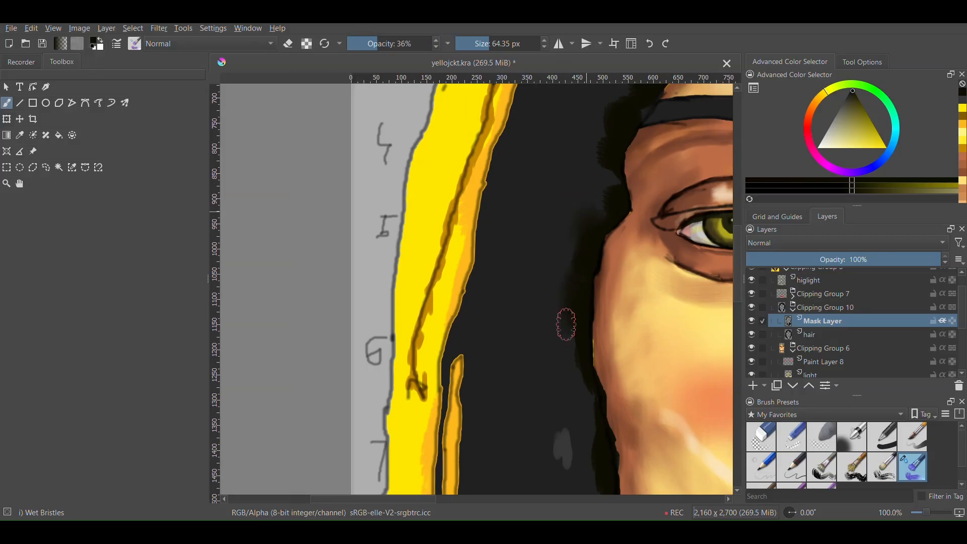
{"action": "scroll", "coordinate": [606, 174], "scroll_direction": "down", "scroll_amount": 4}
{"action": "scroll", "coordinate": [623, 335], "scroll_direction": "up", "scroll_amount": 4}
{"action": "left_click_drag", "start_coordinate": [699, 400], "coordinate": [631, 338]}
{"action": "scroll", "coordinate": [576, 238], "scroll_direction": "down", "scroll_amount": 4}
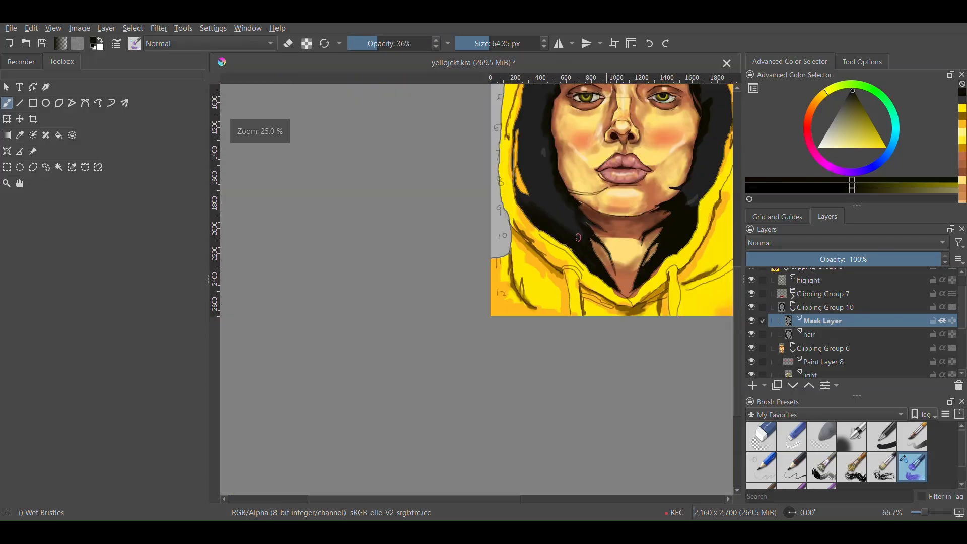
Feather the black shadow above the forehead and right eyebrow into the surrounding hair
{"action": "scroll", "coordinate": [712, 189], "scroll_direction": "up", "scroll_amount": 4}
{"action": "scroll", "coordinate": [567, 221], "scroll_direction": "down", "scroll_amount": 4}
{"action": "scroll", "coordinate": [468, 146], "scroll_direction": "up", "scroll_amount": 4}
{"action": "scroll", "coordinate": [471, 322], "scroll_direction": "down", "scroll_amount": 4}
{"action": "scroll", "coordinate": [526, 257], "scroll_direction": "up", "scroll_amount": 4}
{"action": "scroll", "coordinate": [526, 256], "scroll_direction": "down", "scroll_amount": 2}
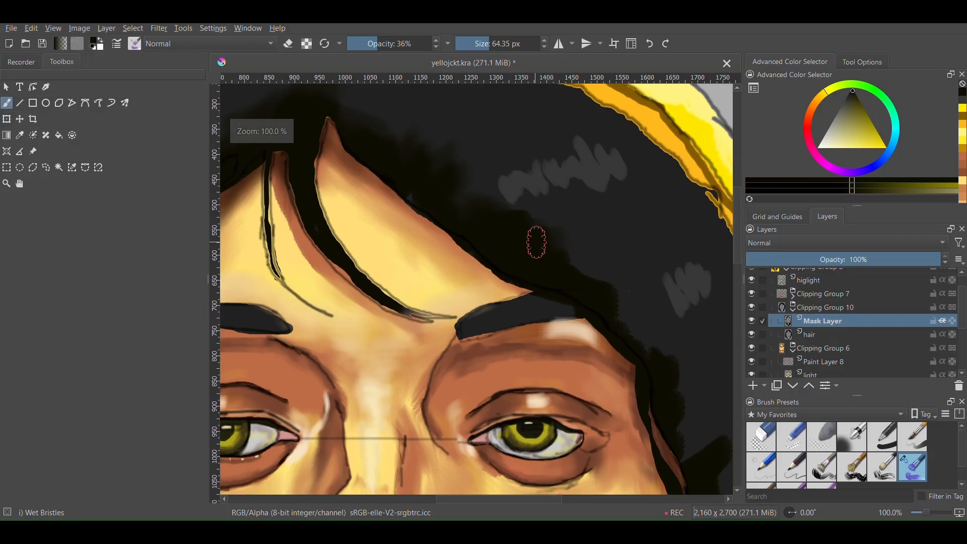
Blend the shadows and grey highlights along the lower and side sections of the hair at 36% opacity
{"action": "scroll", "coordinate": [561, 287], "scroll_direction": "up", "scroll_amount": 2}
{"action": "scroll", "coordinate": [682, 211], "scroll_direction": "down", "scroll_amount": 4}
{"action": "scroll", "coordinate": [492, 332], "scroll_direction": "up", "scroll_amount": 3}
{"action": "scroll", "coordinate": [513, 353], "scroll_direction": "up", "scroll_amount": 2}
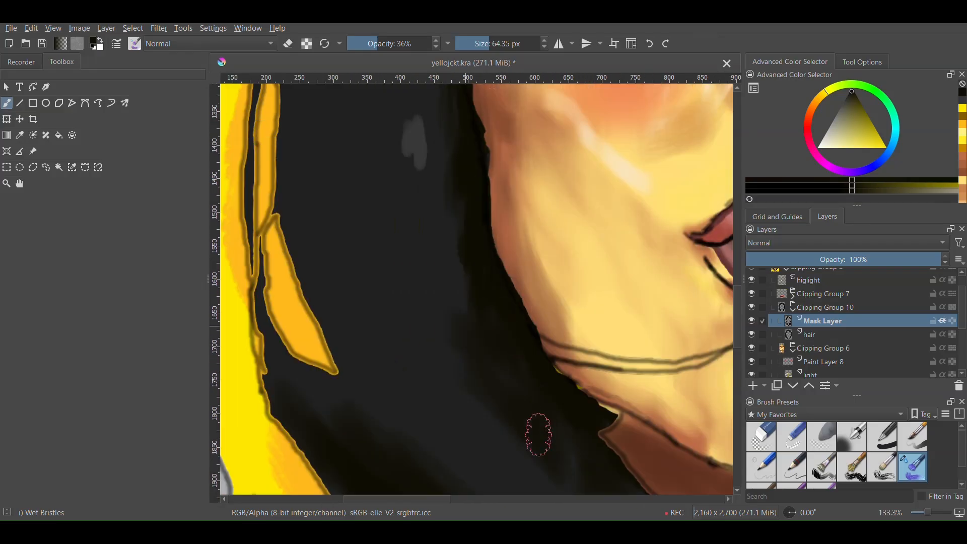
{"action": "scroll", "coordinate": [536, 372], "scroll_direction": "down", "scroll_amount": 6}
{"action": "scroll", "coordinate": [539, 319], "scroll_direction": "up", "scroll_amount": 4}
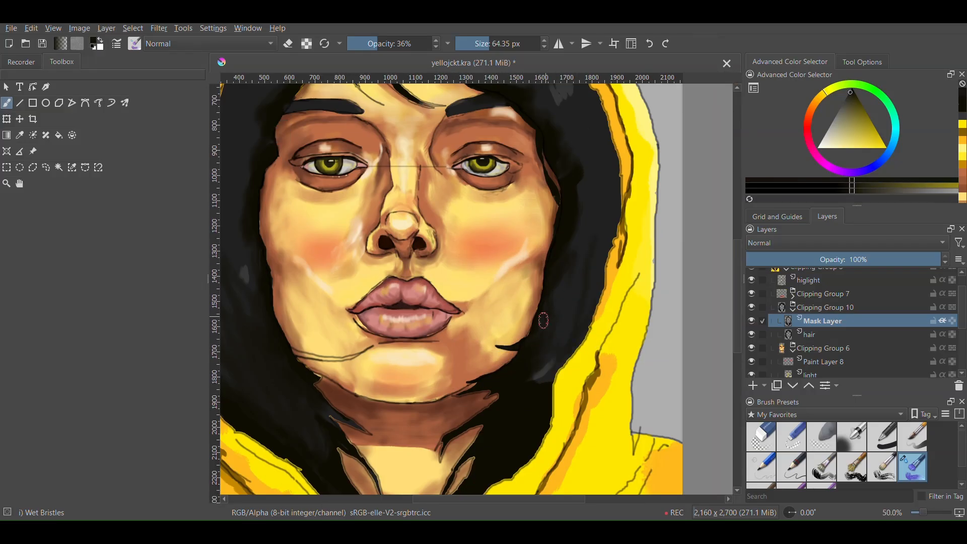
{"action": "scroll", "coordinate": [480, 281], "scroll_direction": "up", "scroll_amount": 2}
{"action": "scroll", "coordinate": [536, 273], "scroll_direction": "down", "scroll_amount": 1}
{"action": "scroll", "coordinate": [537, 273], "scroll_direction": "down", "scroll_amount": 4}
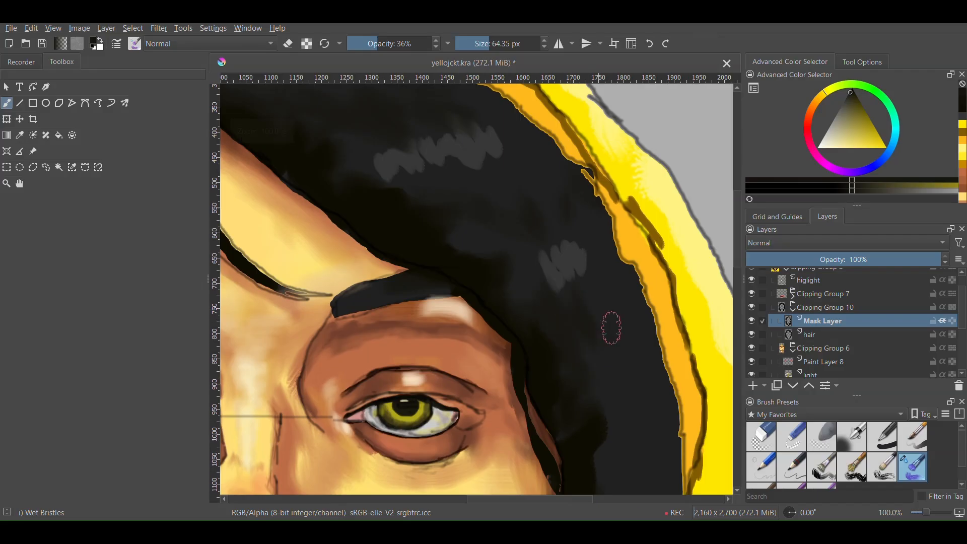
Break up the upper-left hair highlight with fine dark and grey strands using a brush of about 8 px
{"action": "scroll", "coordinate": [532, 228], "scroll_direction": "up", "scroll_amount": 11}
{"action": "left_click_drag", "start_coordinate": [555, 259], "coordinate": [488, 259], "text": "shift"}
{"action": "scroll", "coordinate": [488, 259], "scroll_direction": "down", "scroll_amount": 2}
{"action": "left_click_drag", "start_coordinate": [529, 197], "coordinate": [504, 260]}
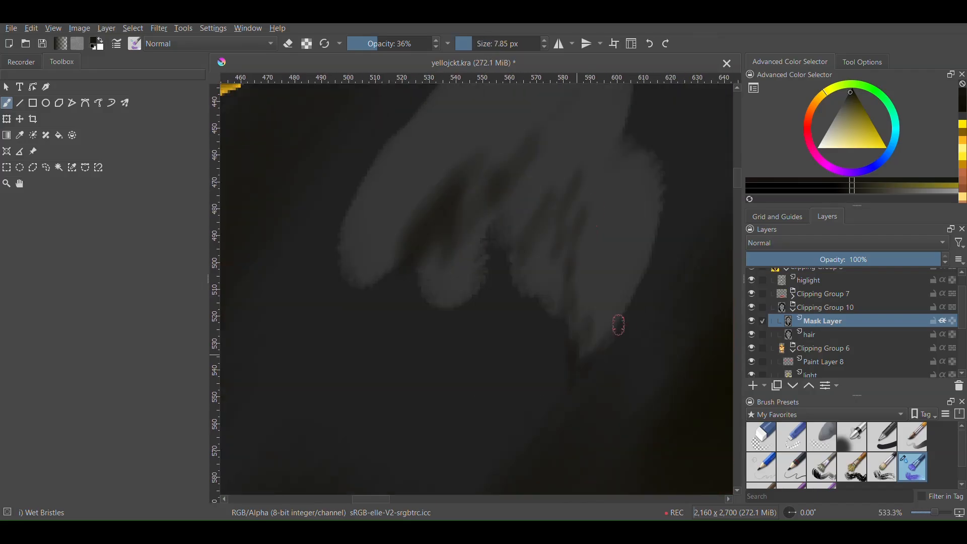
{"action": "left_click_drag", "start_coordinate": [367, 207], "coordinate": [346, 252]}
{"action": "left_click", "coordinate": [346, 240], "text": "ctrl"}
Hide the rough linework layer to examine the whole painting, and show it again
{"action": "scroll", "coordinate": [453, 237], "scroll_direction": "down", "scroll_amount": 10}
{"action": "scroll", "coordinate": [495, 207], "scroll_direction": "up", "scroll_amount": 1}
{"action": "scroll", "coordinate": [494, 207], "scroll_direction": "down", "scroll_amount": 1}
{"action": "scroll", "coordinate": [573, 383], "scroll_direction": "up", "scroll_amount": 6}
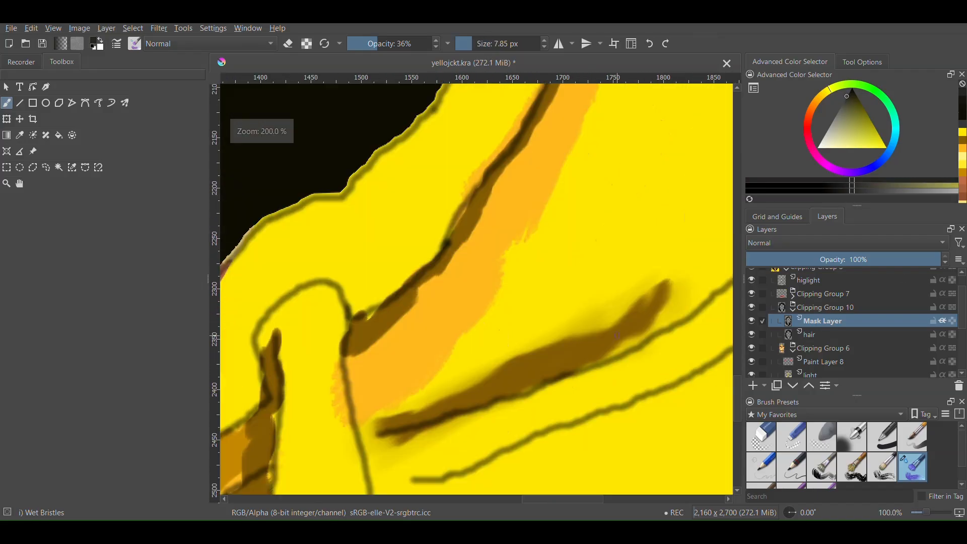
{"action": "left_click", "coordinate": [792, 310]}
{"action": "scroll", "coordinate": [786, 302], "scroll_direction": "up", "scroll_amount": 2}
{"action": "left_click", "coordinate": [752, 275]}
{"action": "scroll", "coordinate": [507, 267], "scroll_direction": "down", "scroll_amount": 7}
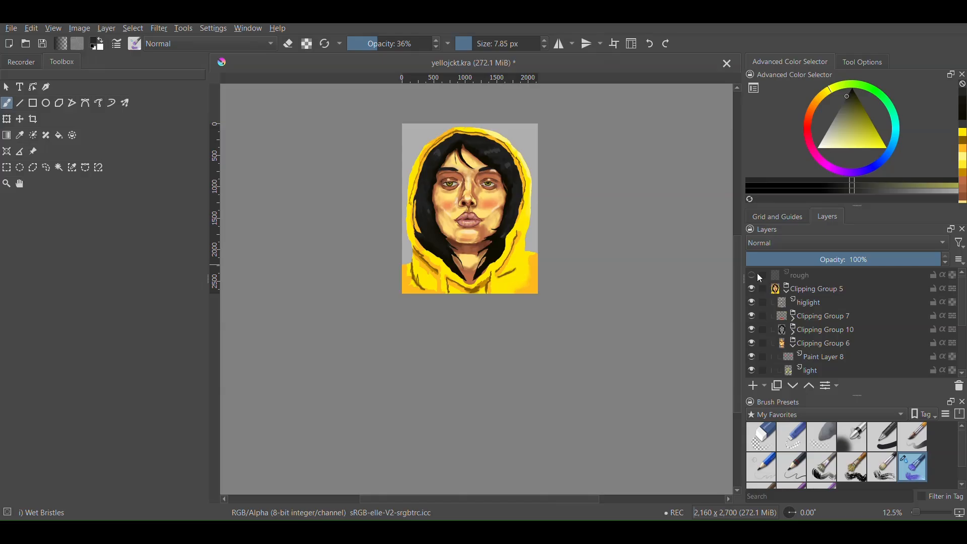
{"action": "left_click", "coordinate": [752, 275]}
Add a paint layer and move it above the highlight layer in the portrait's clipping group
{"action": "left_click", "coordinate": [792, 332]}
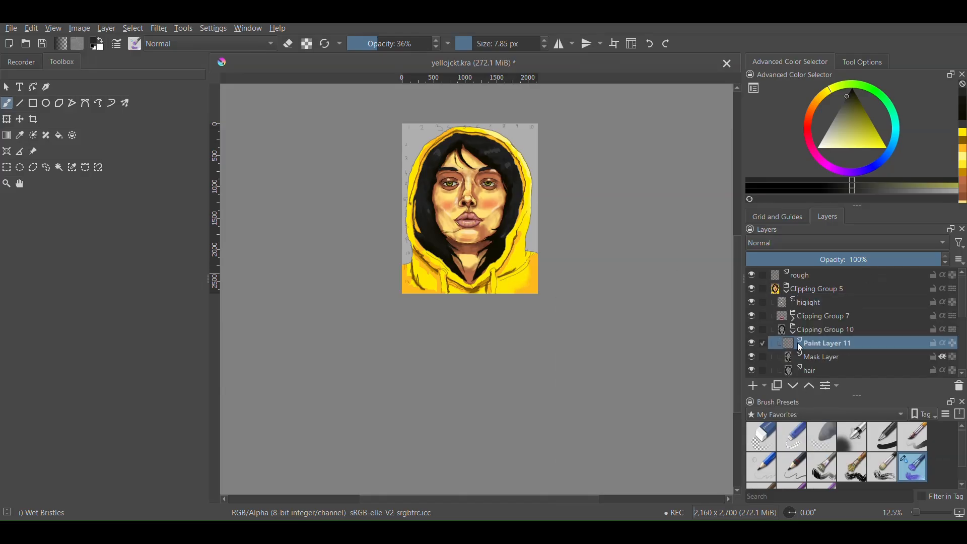
{"action": "left_click_drag", "start_coordinate": [802, 344], "coordinate": [831, 289]}
{"action": "double_click", "coordinate": [806, 276]}
Add another new paint layer above the rough layer
{"action": "scroll", "coordinate": [812, 312], "scroll_direction": "down", "scroll_amount": 4}
{"action": "left_click", "coordinate": [816, 359]}
{"action": "scroll", "coordinate": [812, 328], "scroll_direction": "up", "scroll_amount": 4}
{"action": "left_click", "coordinate": [788, 291]}
{"action": "left_click", "coordinate": [797, 278]}
{"action": "left_click", "coordinate": [753, 385]}
{"action": "scroll", "coordinate": [517, 189], "scroll_direction": "up", "scroll_amount": 4}
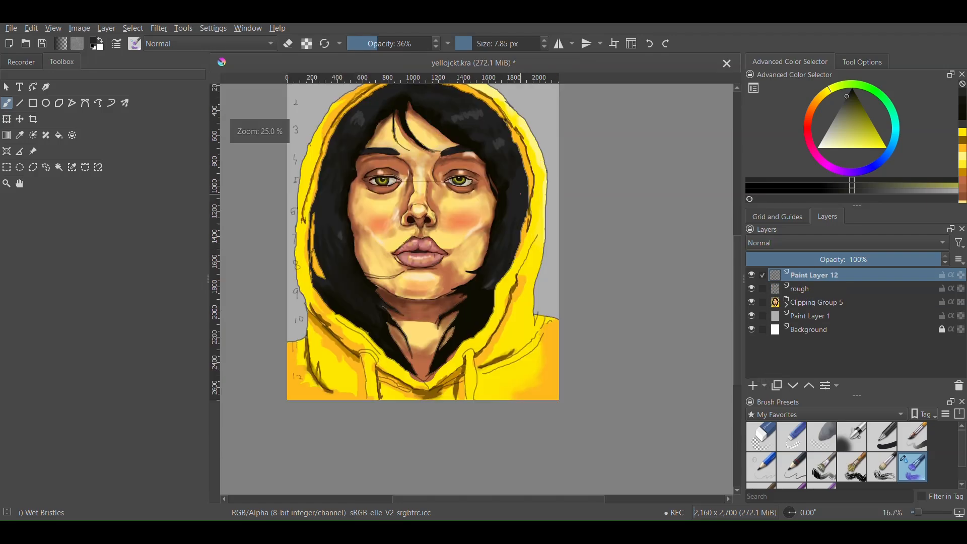
{"action": "scroll", "coordinate": [801, 453], "scroll_direction": "down", "scroll_amount": 1}
Switch to the Pencil-2 brush and remove the empty paint layer above the rough layer
{"action": "left_click", "coordinate": [791, 445]}
{"action": "scroll", "coordinate": [445, 236], "scroll_direction": "down", "scroll_amount": 2}
{"action": "left_click", "coordinate": [786, 305]}
{"action": "left_click", "coordinate": [764, 312]}
{"action": "left_click", "coordinate": [826, 276]}
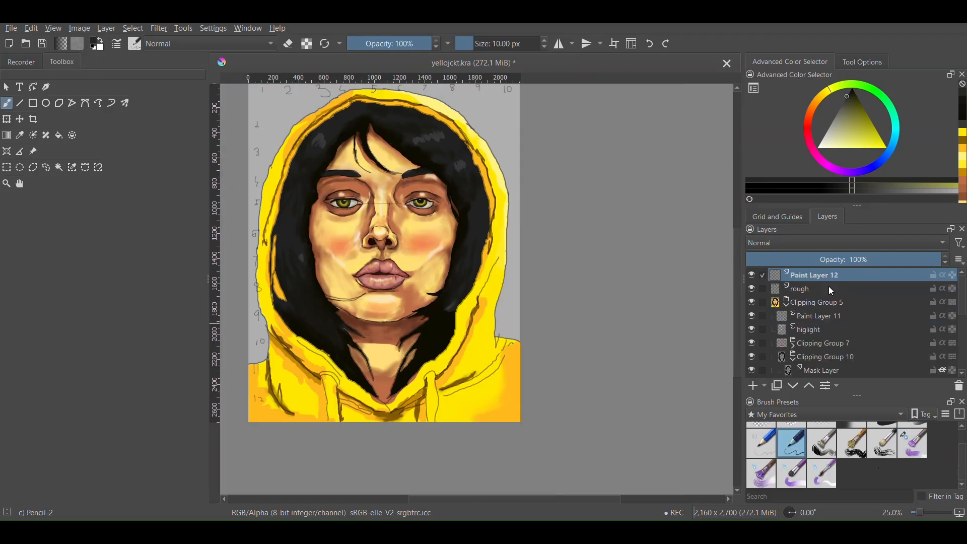
{"action": "right_click", "coordinate": [829, 278]}
{"action": "mouse_move", "coordinate": [838, 183]}
{"action": "left_click", "coordinate": [813, 99]}
Trace the upper lip's lower edge in sampled lip red with a 10 px brush on the features' mask layer
{"action": "left_click", "coordinate": [820, 342]}
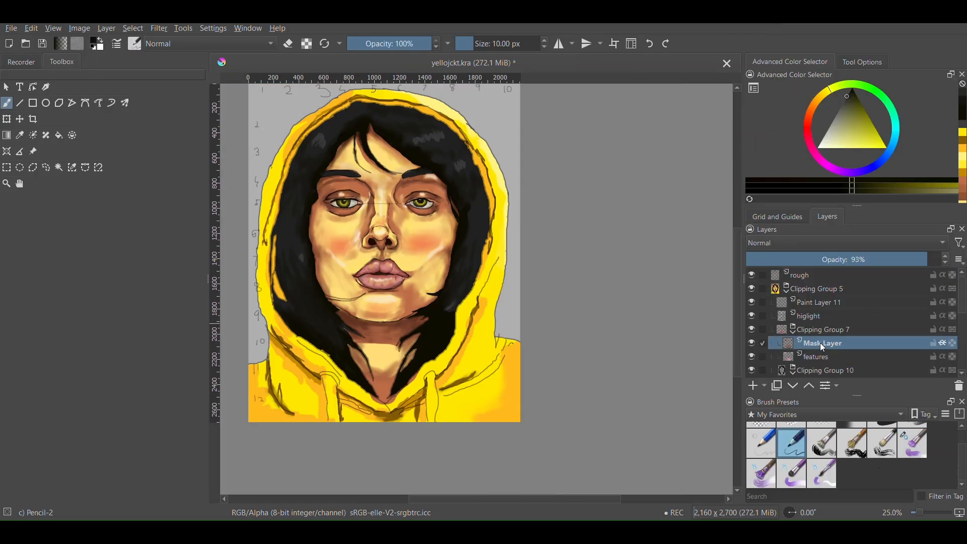
{"action": "scroll", "coordinate": [370, 270], "scroll_direction": "up", "scroll_amount": 8}
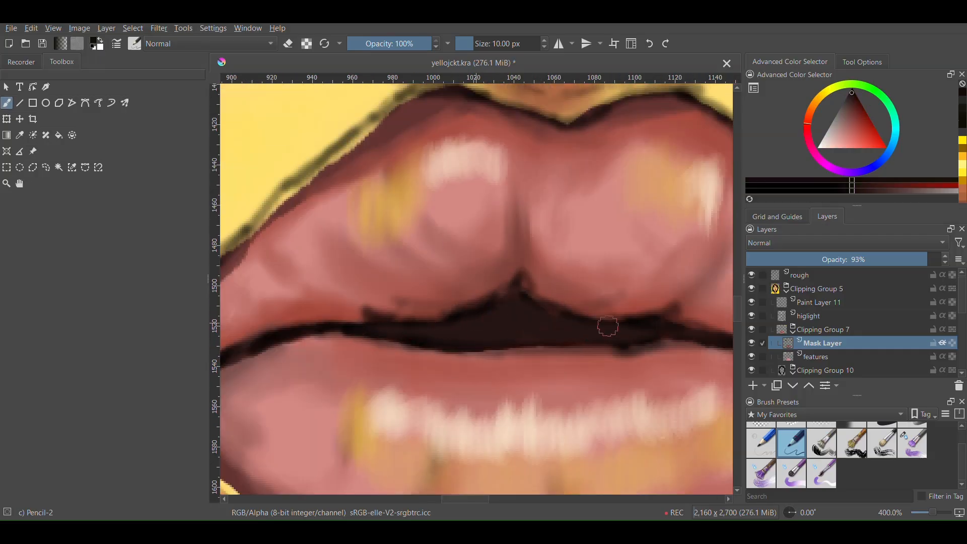
{"action": "scroll", "coordinate": [570, 318], "scroll_direction": "down", "scroll_amount": 7}
{"action": "scroll", "coordinate": [567, 314], "scroll_direction": "up", "scroll_amount": 8}
{"action": "left_click", "coordinate": [530, 276], "text": "ctrl"}
{"action": "left_click_drag", "start_coordinate": [536, 305], "coordinate": [480, 338]}
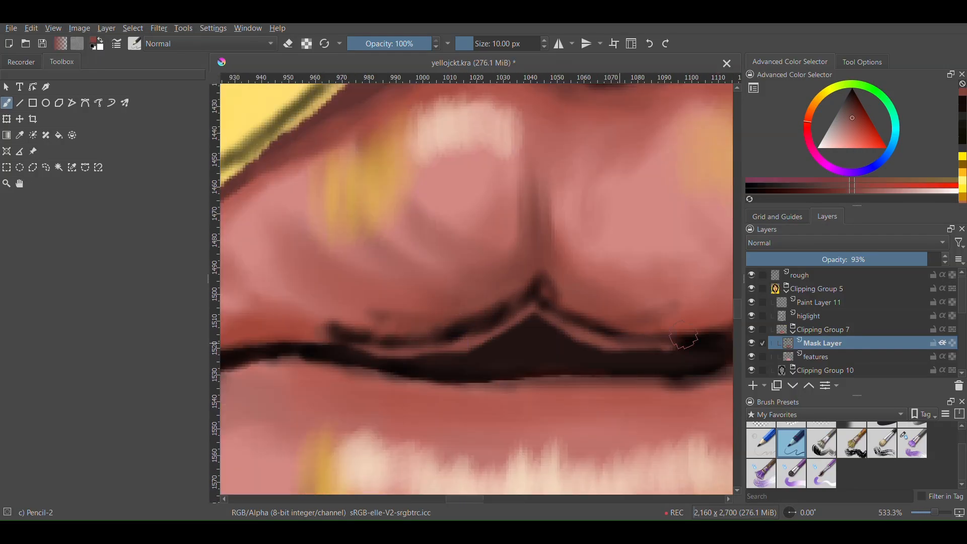
Examine the portrait without its rough linework, and restore the linework's visibility
{"action": "scroll", "coordinate": [684, 335], "scroll_direction": "down", "scroll_amount": 7}
{"action": "left_click", "coordinate": [751, 275]}
{"action": "scroll", "coordinate": [650, 252], "scroll_direction": "down", "scroll_amount": 1}
{"action": "scroll", "coordinate": [705, 297], "scroll_direction": "up", "scroll_amount": 1}
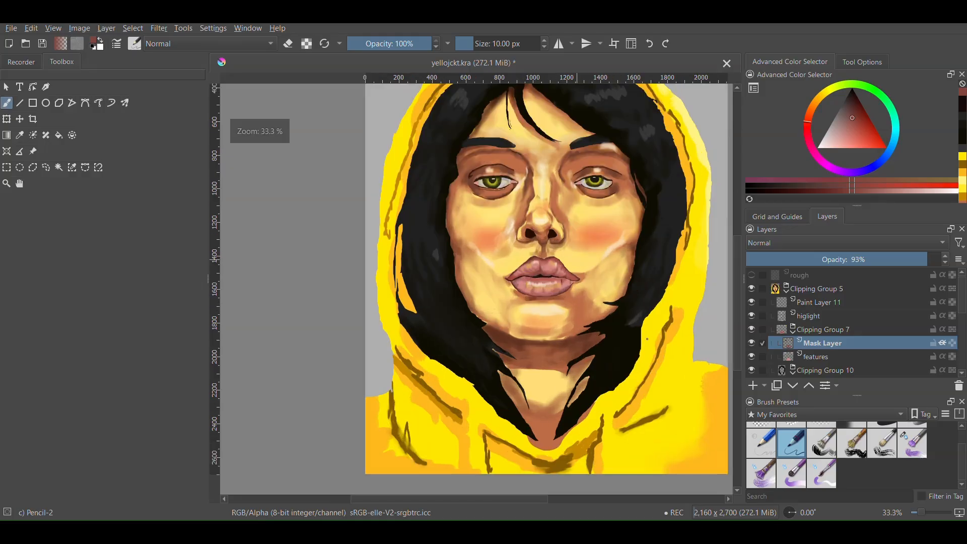
{"action": "left_click", "coordinate": [751, 275]}
{"action": "scroll", "coordinate": [705, 251], "scroll_direction": "down", "scroll_amount": 1}
{"action": "scroll", "coordinate": [690, 302], "scroll_direction": "up", "scroll_amount": 1}
{"action": "scroll", "coordinate": [716, 247], "scroll_direction": "up", "scroll_amount": 3}
{"action": "scroll", "coordinate": [806, 308], "scroll_direction": "down", "scroll_amount": 2}
Shade brown beside the right drawstring on Paint Layer 9 with Bristles-2 Flat Rough at 35% opacity and 29.50 px
{"action": "left_click", "coordinate": [793, 305]}
{"action": "left_click", "coordinate": [793, 319]}
{"action": "left_click", "coordinate": [818, 330]}
{"action": "scroll", "coordinate": [576, 403], "scroll_direction": "up", "scroll_amount": 3}
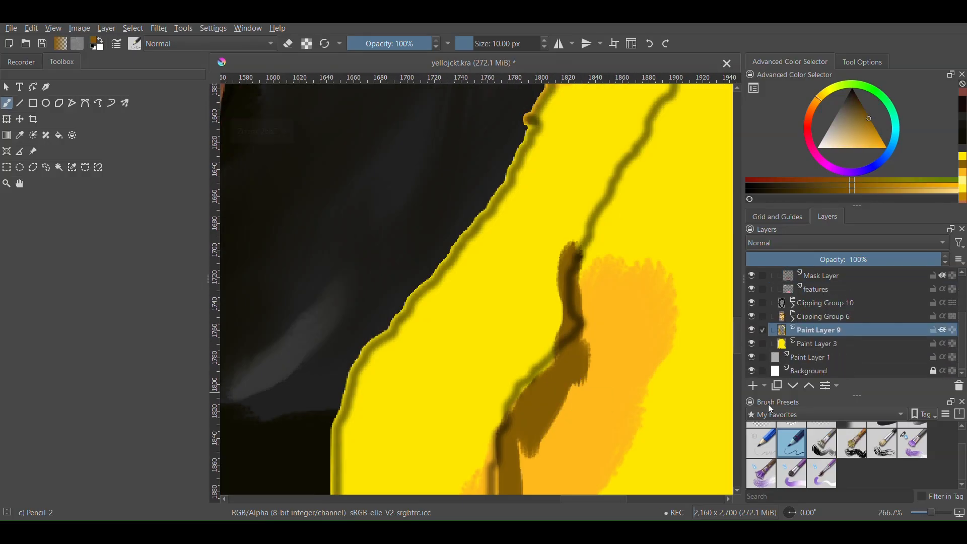
{"action": "left_click", "coordinate": [821, 444]}
{"action": "left_click_drag", "start_coordinate": [574, 252], "coordinate": [604, 198]}
{"action": "scroll", "coordinate": [639, 232], "scroll_direction": "down", "scroll_amount": 7}
{"action": "scroll", "coordinate": [615, 288], "scroll_direction": "up", "scroll_amount": 6}
{"action": "left_click", "coordinate": [376, 43]}
{"action": "left_click_drag", "start_coordinate": [559, 327], "coordinate": [635, 289]}
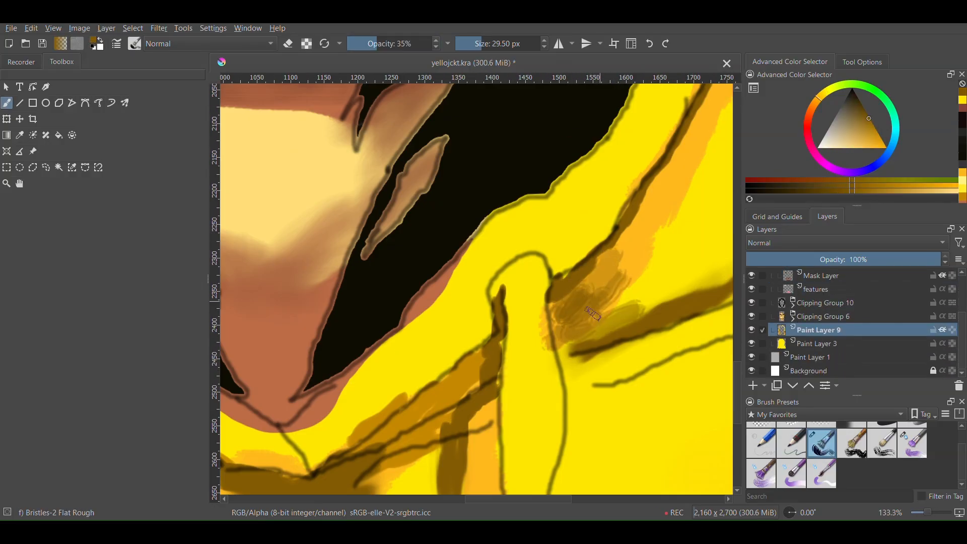
Extend the rough brown shading above the right shoulder fold and along the hood's right side
{"action": "left_click_drag", "start_coordinate": [589, 312], "coordinate": [685, 232]}
{"action": "scroll", "coordinate": [466, 128], "scroll_direction": "up", "scroll_amount": 1}
{"action": "left_click_drag", "start_coordinate": [587, 232], "coordinate": [483, 292]}
{"action": "left_click_drag", "start_coordinate": [453, 330], "coordinate": [308, 489]}
{"action": "scroll", "coordinate": [534, 267], "scroll_direction": "down", "scroll_amount": 4}
{"action": "scroll", "coordinate": [472, 413], "scroll_direction": "down", "scroll_amount": 2}
{"action": "scroll", "coordinate": [567, 213], "scroll_direction": "up", "scroll_amount": 1}
{"action": "scroll", "coordinate": [554, 216], "scroll_direction": "up", "scroll_amount": 3}
{"action": "scroll", "coordinate": [658, 255], "scroll_direction": "down", "scroll_amount": 3}
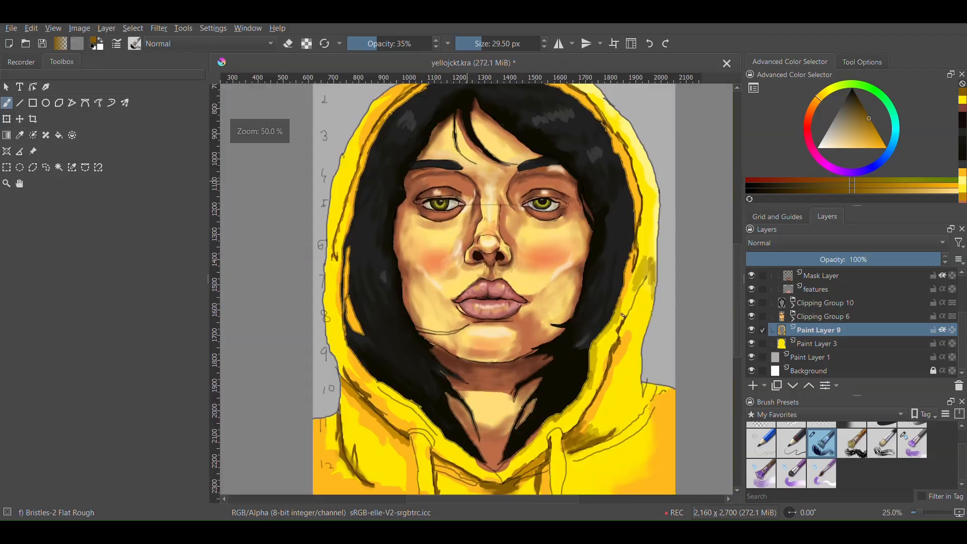
Brush translucent brown along the hood's right edges and hatch it broadly across the right shoulder
{"action": "scroll", "coordinate": [338, 207], "scroll_direction": "up", "scroll_amount": 3}
{"action": "scroll", "coordinate": [483, 322], "scroll_direction": "down", "scroll_amount": 1}
{"action": "left_click_drag", "start_coordinate": [552, 192], "coordinate": [484, 328]}
{"action": "scroll", "coordinate": [483, 212], "scroll_direction": "down", "scroll_amount": 3}
{"action": "scroll", "coordinate": [620, 403], "scroll_direction": "up", "scroll_amount": 3}
{"action": "mouse_move", "coordinate": [551, 387]}
{"action": "left_mouse_down"}
{"action": "mouse_move", "coordinate": [591, 361]}
{"action": "mouse_move", "coordinate": [700, 352]}
{"action": "left_mouse_up"}
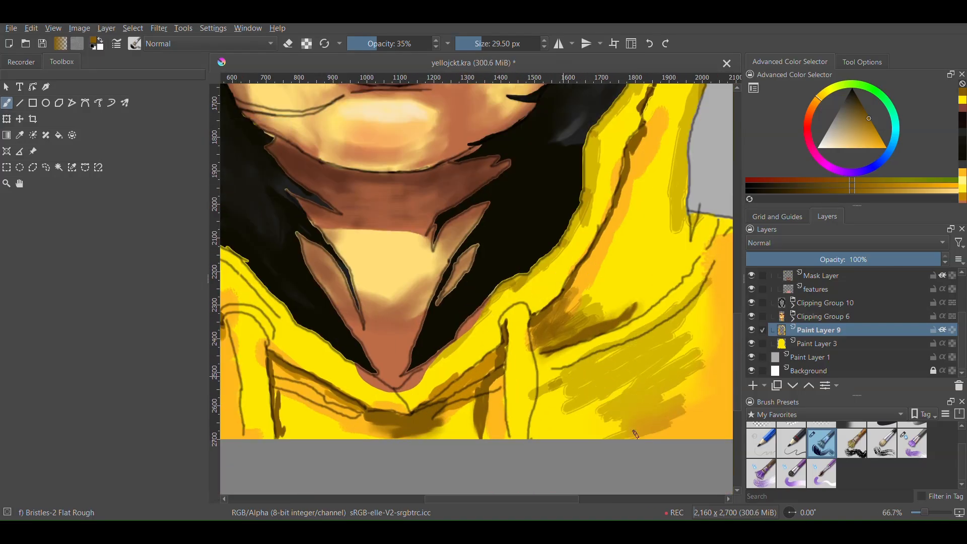
Hatch translucent brown across the left shoulder and along the left side of the hood
{"action": "scroll", "coordinate": [680, 403], "scroll_direction": "down", "scroll_amount": 3}
{"action": "scroll", "coordinate": [469, 404], "scroll_direction": "up", "scroll_amount": 4}
{"action": "mouse_move", "coordinate": [471, 282]}
{"action": "left_mouse_down"}
{"action": "mouse_move", "coordinate": [594, 364]}
{"action": "mouse_move", "coordinate": [539, 403]}
{"action": "left_mouse_up"}
{"action": "scroll", "coordinate": [533, 396], "scroll_direction": "down", "scroll_amount": 3}
{"action": "scroll", "coordinate": [551, 295], "scroll_direction": "up", "scroll_amount": 2}
{"action": "scroll", "coordinate": [455, 351], "scroll_direction": "down", "scroll_amount": 4}
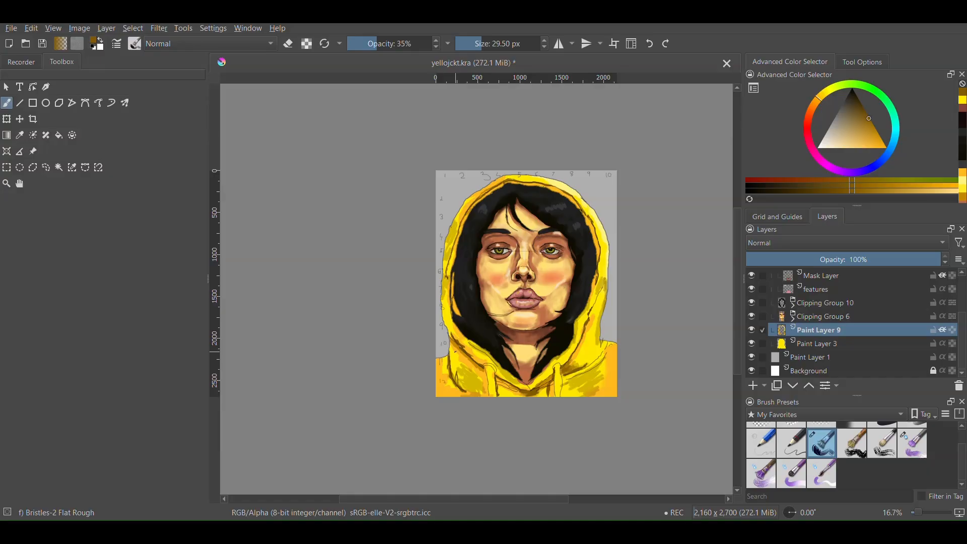
{"action": "scroll", "coordinate": [462, 373], "scroll_direction": "up", "scroll_amount": 5}
{"action": "scroll", "coordinate": [554, 434], "scroll_direction": "down", "scroll_amount": 5}
{"action": "scroll", "coordinate": [524, 365], "scroll_direction": "up", "scroll_amount": 6}
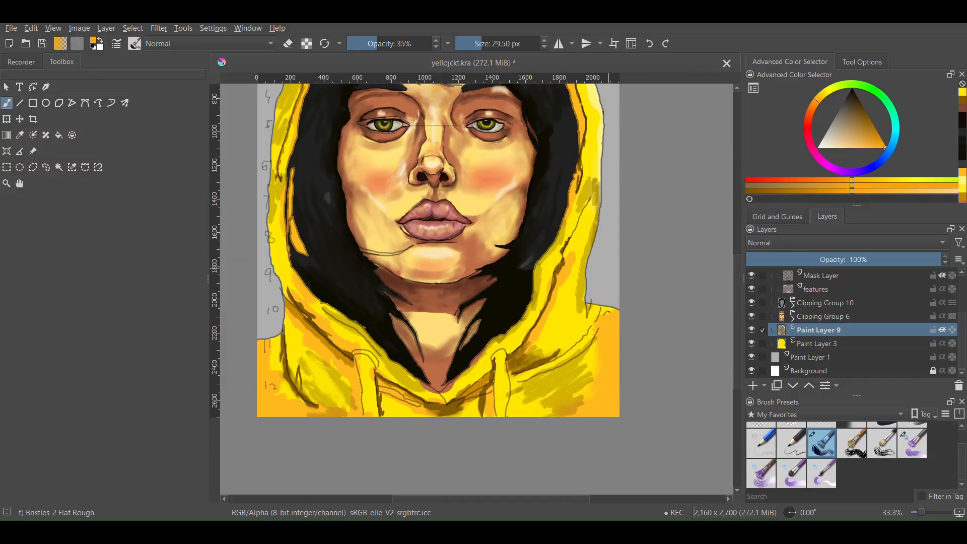
Paint orange down the left drawstring and highlight it in pale cream on Paint Layer 9 at 35% opacity
{"action": "scroll", "coordinate": [540, 330], "scroll_direction": "down", "scroll_amount": 6}
{"action": "scroll", "coordinate": [475, 325], "scroll_direction": "up", "scroll_amount": 7}
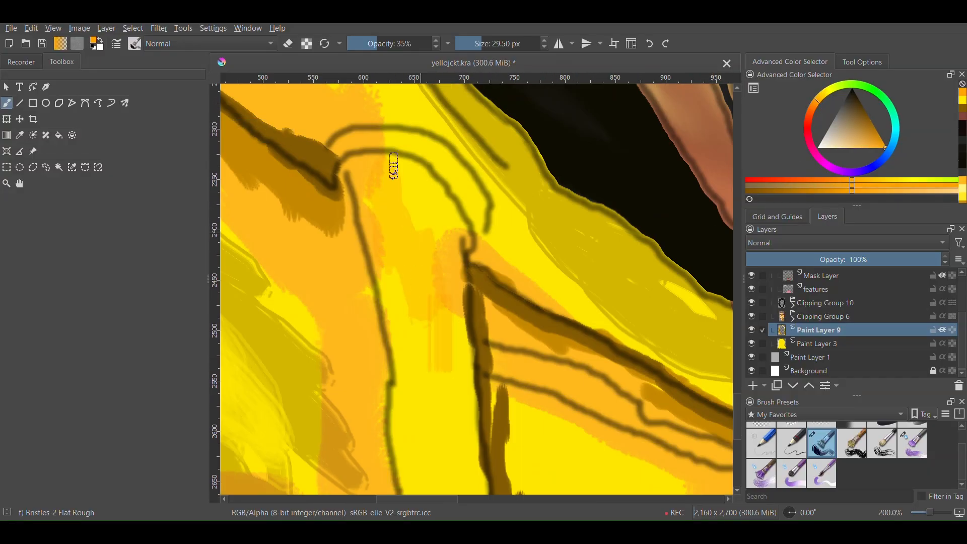
{"action": "left_click_drag", "start_coordinate": [392, 167], "coordinate": [421, 478]}
{"action": "scroll", "coordinate": [442, 291], "scroll_direction": "down", "scroll_amount": 3}
{"action": "left_click", "coordinate": [831, 141]}
{"action": "scroll", "coordinate": [437, 235], "scroll_direction": "up", "scroll_amount": 5}
{"action": "left_click_drag", "start_coordinate": [246, 388], "coordinate": [554, 446]}
{"action": "scroll", "coordinate": [554, 446], "scroll_direction": "down", "scroll_amount": 8}
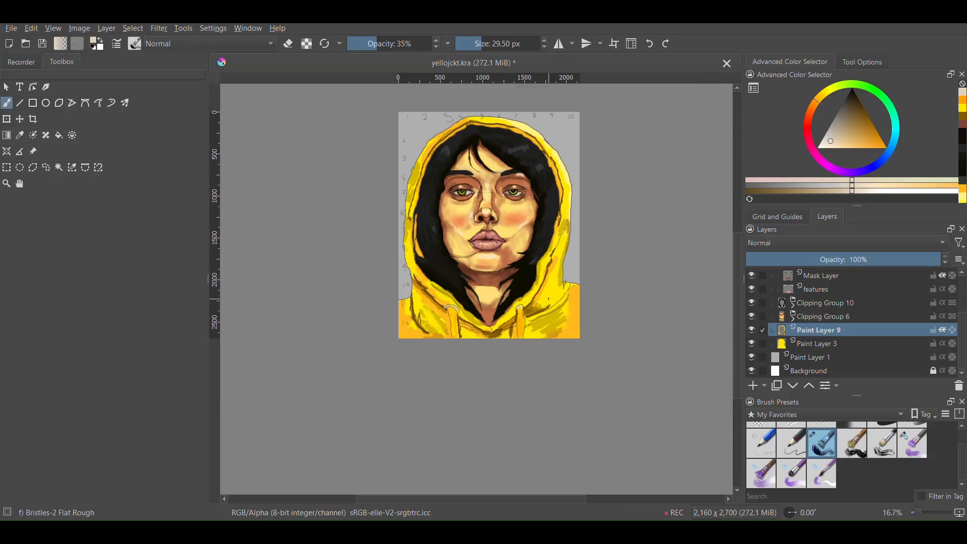
Fill the stray hair strand across the left cheek with sampled black on the hair layer at 100% opacity
{"action": "scroll", "coordinate": [544, 206], "scroll_direction": "up", "scroll_amount": 3}
{"action": "left_click", "coordinate": [793, 305]}
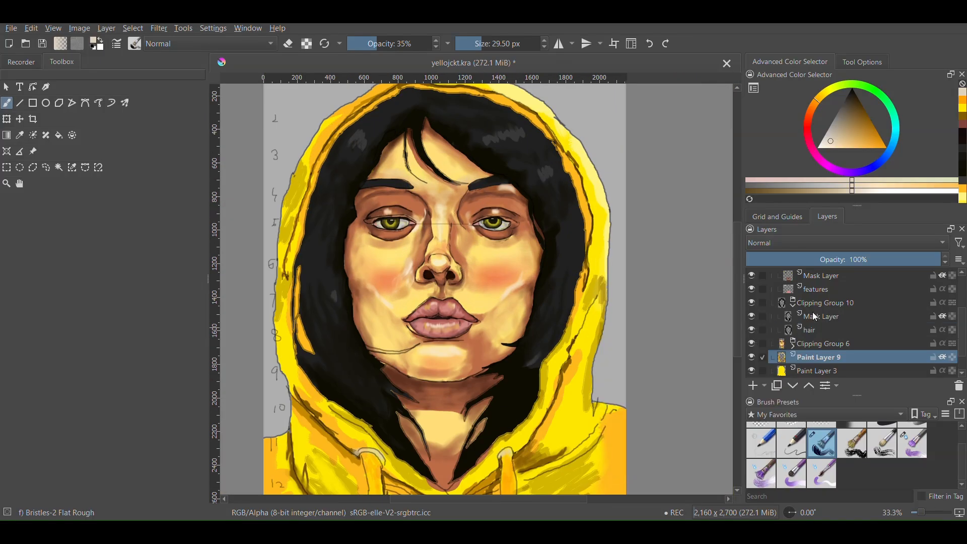
{"action": "left_click", "coordinate": [810, 330]}
{"action": "left_click", "coordinate": [404, 44]}
{"action": "scroll", "coordinate": [361, 377], "scroll_direction": "up", "scroll_amount": 6}
{"action": "left_click", "coordinate": [348, 318], "text": "ctrl"}
{"action": "key", "text": "ctrl+z"}
{"action": "mouse_move", "coordinate": [362, 319]}
{"action": "left_mouse_down", "text": "shift"}
{"action": "mouse_move", "coordinate": [348, 318]}
{"action": "mouse_move", "coordinate": [570, 330]}
{"action": "left_mouse_up", "text": "shift"}
{"action": "scroll", "coordinate": [423, 318], "scroll_direction": "up", "scroll_amount": 2}
{"action": "scroll", "coordinate": [504, 322], "scroll_direction": "down", "scroll_amount": 3}
{"action": "scroll", "coordinate": [503, 327], "scroll_direction": "up", "scroll_amount": 3}
{"action": "mouse_move", "coordinate": [282, 327]}
{"action": "left_mouse_down"}
{"action": "mouse_move", "coordinate": [536, 330]}
{"action": "mouse_move", "coordinate": [479, 308]}
{"action": "left_mouse_up"}
{"action": "scroll", "coordinate": [544, 342], "scroll_direction": "down", "scroll_amount": 4}
{"action": "scroll", "coordinate": [557, 340], "scroll_direction": "up", "scroll_amount": 6}
{"action": "scroll", "coordinate": [284, 388], "scroll_direction": "down", "scroll_amount": 10}
{"action": "scroll", "coordinate": [605, 252], "scroll_direction": "up", "scroll_amount": 7}
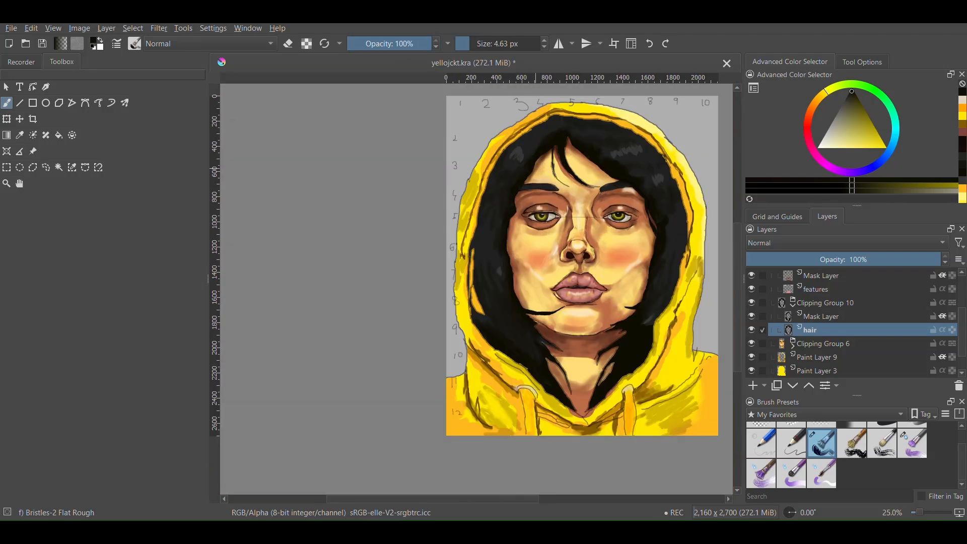
Paint fine near-black stray hair strands extending over the hood's right inner rim
{"action": "scroll", "coordinate": [490, 233], "scroll_direction": "up", "scroll_amount": 4}
{"action": "scroll", "coordinate": [434, 282], "scroll_direction": "down", "scroll_amount": 7}
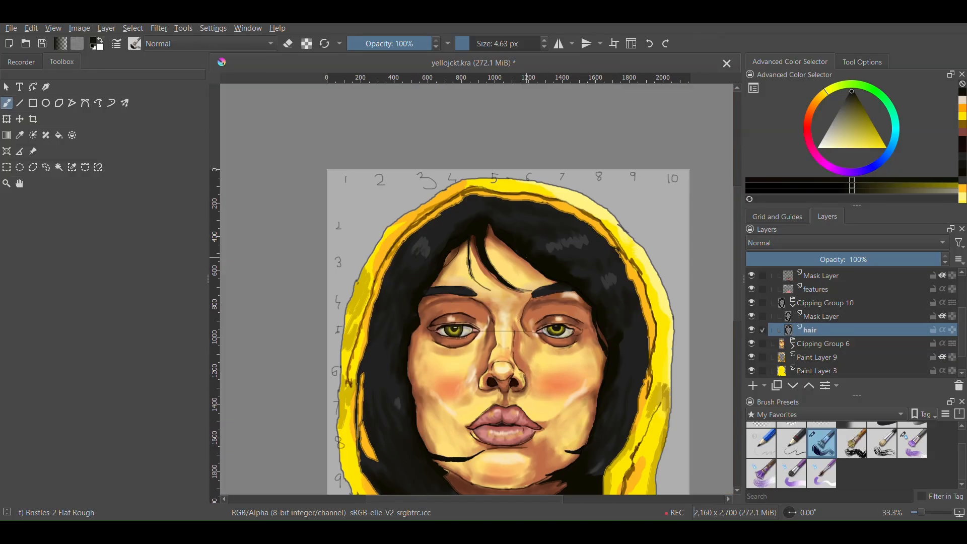
{"action": "scroll", "coordinate": [503, 251], "scroll_direction": "up", "scroll_amount": 4}
{"action": "scroll", "coordinate": [564, 255], "scroll_direction": "down", "scroll_amount": 4}
{"action": "scroll", "coordinate": [720, 282], "scroll_direction": "up", "scroll_amount": 4}
{"action": "left_click_drag", "start_coordinate": [515, 272], "coordinate": [535, 272], "text": "shift"}
{"action": "scroll", "coordinate": [516, 272], "scroll_direction": "down", "scroll_amount": 1}
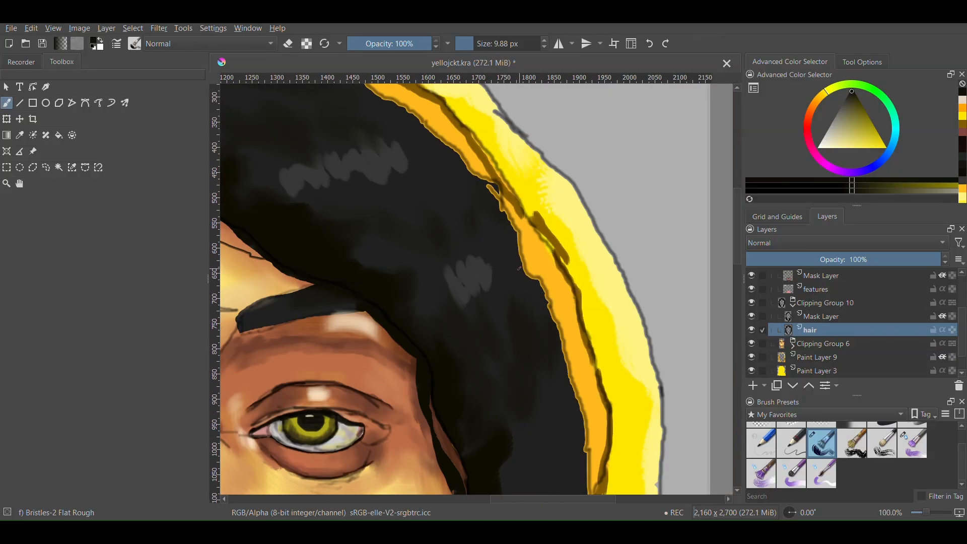
{"action": "left_click", "coordinate": [519, 269], "text": "ctrl"}
{"action": "scroll", "coordinate": [567, 277], "scroll_direction": "down", "scroll_amount": 4}
{"action": "scroll", "coordinate": [566, 284], "scroll_direction": "up", "scroll_amount": 6}
{"action": "left_click_drag", "start_coordinate": [507, 227], "coordinate": [632, 236]}
{"action": "scroll", "coordinate": [593, 308], "scroll_direction": "up", "scroll_amount": 2}
{"action": "left_click_drag", "start_coordinate": [564, 278], "coordinate": [673, 270]}
{"action": "scroll", "coordinate": [593, 302], "scroll_direction": "down", "scroll_amount": 8}
Extend the top edge of the hair against the hood rim with sampled near-black at 18.94 px
{"action": "scroll", "coordinate": [474, 227], "scroll_direction": "up", "scroll_amount": 8}
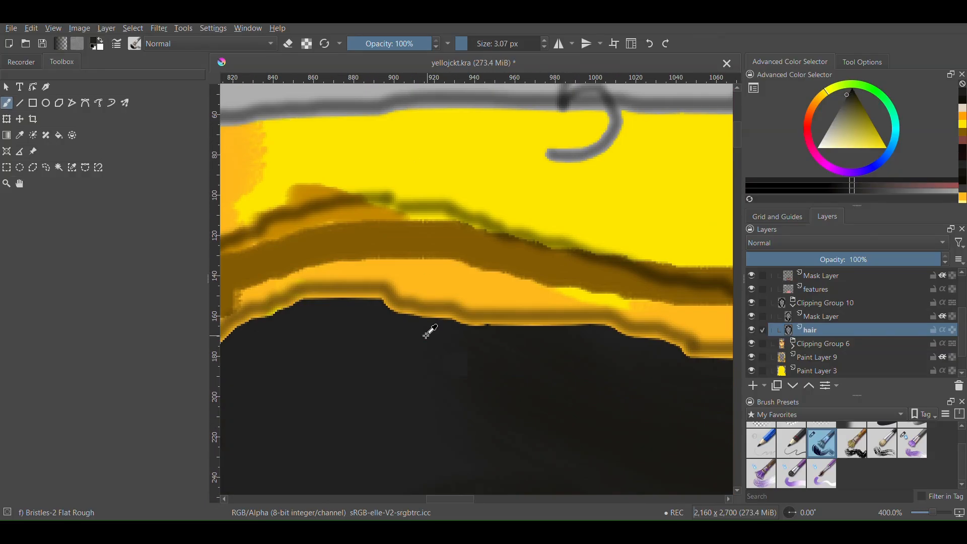
{"action": "left_click", "coordinate": [426, 335], "text": "ctrl"}
{"action": "left_click_drag", "start_coordinate": [426, 335], "coordinate": [453, 335], "text": "shift"}
{"action": "left_click_drag", "start_coordinate": [453, 314], "coordinate": [594, 322]}
{"action": "scroll", "coordinate": [498, 319], "scroll_direction": "down", "scroll_amount": 1}
{"action": "scroll", "coordinate": [503, 323], "scroll_direction": "up", "scroll_amount": 2}
{"action": "scroll", "coordinate": [519, 343], "scroll_direction": "down", "scroll_amount": 5}
{"action": "scroll", "coordinate": [523, 302], "scroll_direction": "up", "scroll_amount": 3}
{"action": "scroll", "coordinate": [519, 306], "scroll_direction": "down", "scroll_amount": 3}
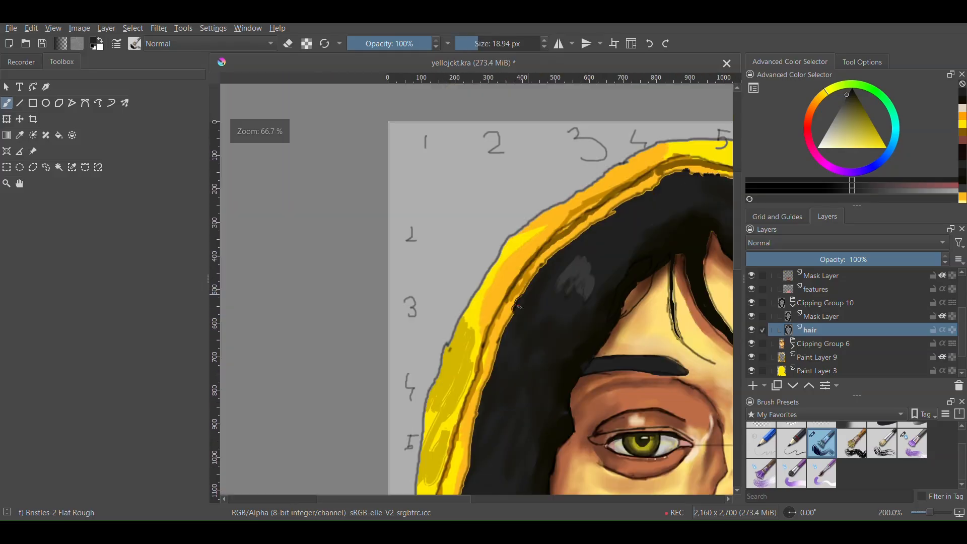
Fill the left side of the hair along the hood's inner rim with near-black at 18.94 px
{"action": "scroll", "coordinate": [518, 306], "scroll_direction": "up", "scroll_amount": 2}
{"action": "scroll", "coordinate": [533, 202], "scroll_direction": "down", "scroll_amount": 4}
{"action": "scroll", "coordinate": [511, 314], "scroll_direction": "up", "scroll_amount": 4}
{"action": "left_click_drag", "start_coordinate": [466, 258], "coordinate": [479, 227]}
{"action": "scroll", "coordinate": [481, 246], "scroll_direction": "down", "scroll_amount": 4}
{"action": "scroll", "coordinate": [517, 342], "scroll_direction": "up", "scroll_amount": 2}
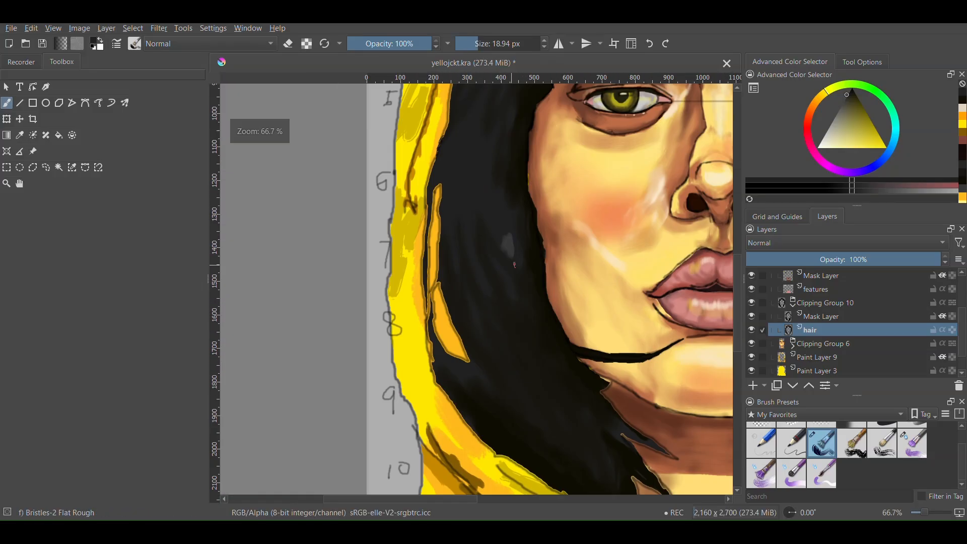
{"action": "scroll", "coordinate": [514, 264], "scroll_direction": "up", "scroll_amount": 7}
{"action": "scroll", "coordinate": [506, 239], "scroll_direction": "down", "scroll_amount": 10}
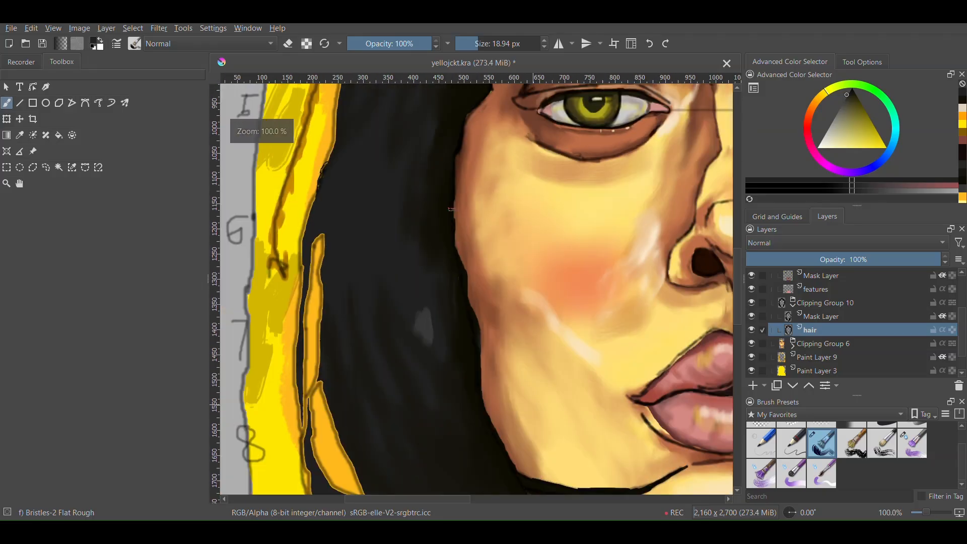
{"action": "scroll", "coordinate": [851, 311], "scroll_direction": "down", "scroll_amount": 1}
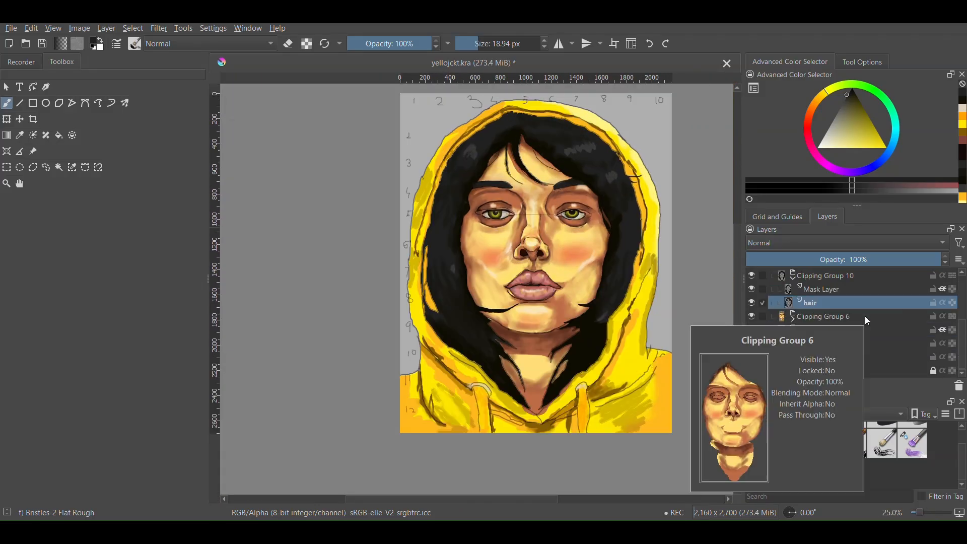
Duplicate the rough sketch layer and place both copies in a clipping group with a mask layer
{"action": "scroll", "coordinate": [856, 312], "scroll_direction": "up", "scroll_amount": 3}
{"action": "left_click", "coordinate": [802, 277]}
{"action": "left_click", "coordinate": [787, 290]}
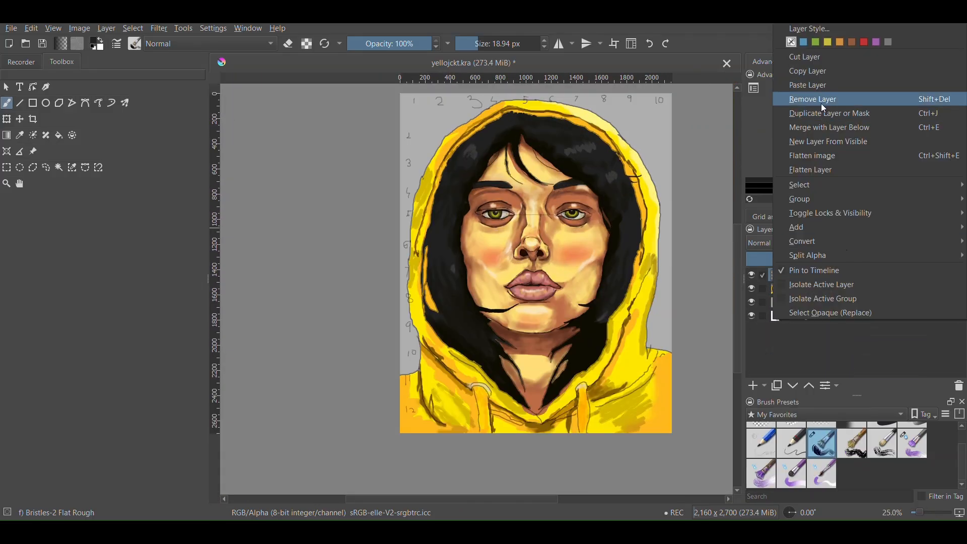
{"action": "left_click", "coordinate": [836, 113]}
{"action": "left_click", "coordinate": [852, 89]}
{"action": "left_click", "coordinate": [855, 288], "text": "shift"}
{"action": "right_click", "coordinate": [855, 289]}
{"action": "mouse_move", "coordinate": [811, 452]}
{"action": "left_click", "coordinate": [765, 465]}
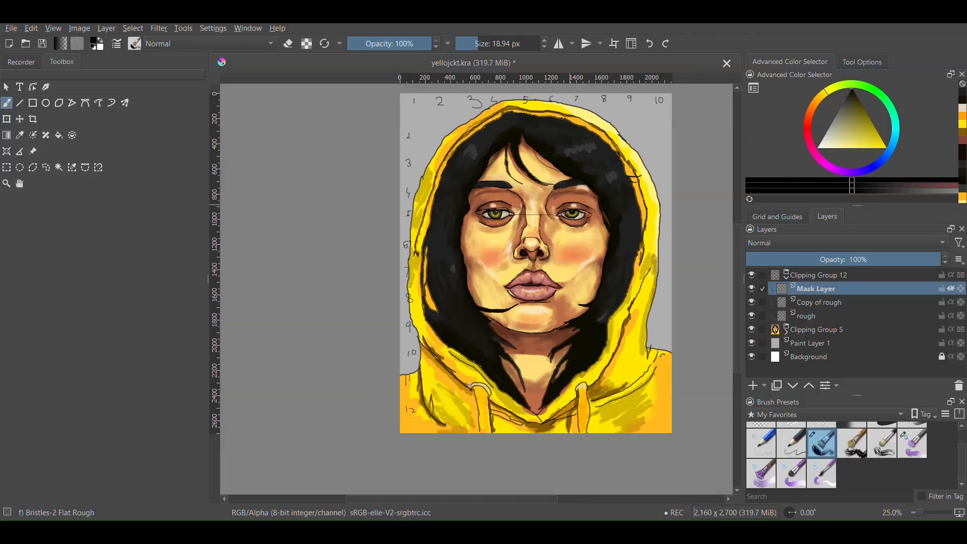
Try brushing near-black broadly over the portrait on the mask layer above the rough sketch copies
{"action": "scroll", "coordinate": [500, 193], "scroll_direction": "up", "scroll_amount": 4}
{"action": "left_click_drag", "start_coordinate": [433, 302], "coordinate": [560, 246]}
{"action": "scroll", "coordinate": [540, 264], "scroll_direction": "down", "scroll_amount": 5}
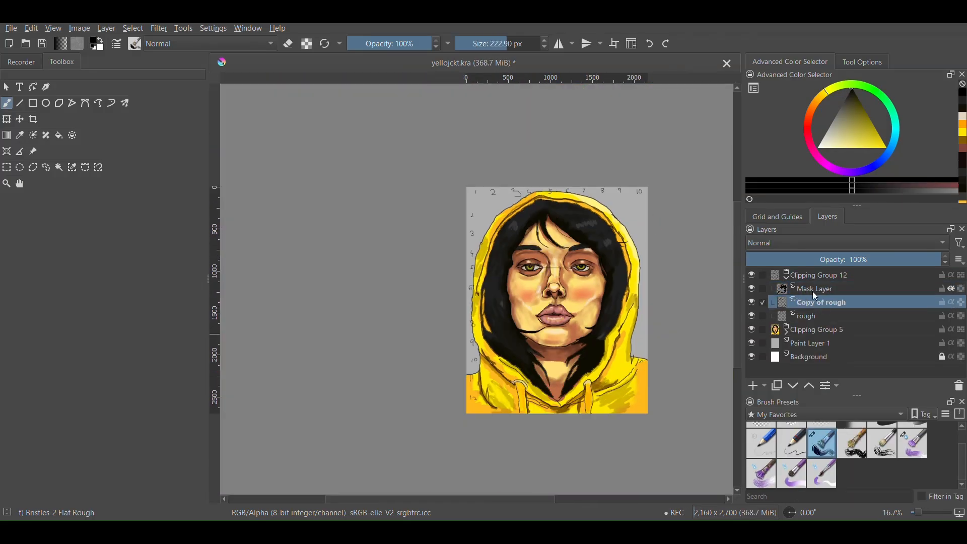
Hide Clipping Group 5 and delete the Copy of rough layer
{"action": "left_click", "coordinate": [752, 329]}
{"action": "scroll", "coordinate": [488, 317], "scroll_direction": "up", "scroll_amount": 3}
{"action": "right_click", "coordinate": [893, 300]}
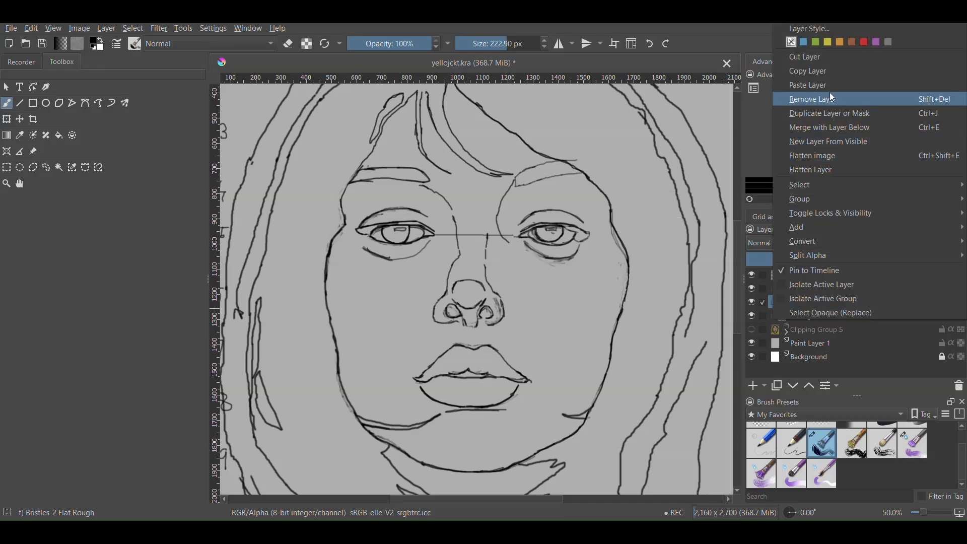
{"action": "left_click", "coordinate": [831, 98]}
Retrace the inner corner of the right eye on the rough layer with Pencil-2 at 5.50 px
{"action": "left_click", "coordinate": [816, 291]}
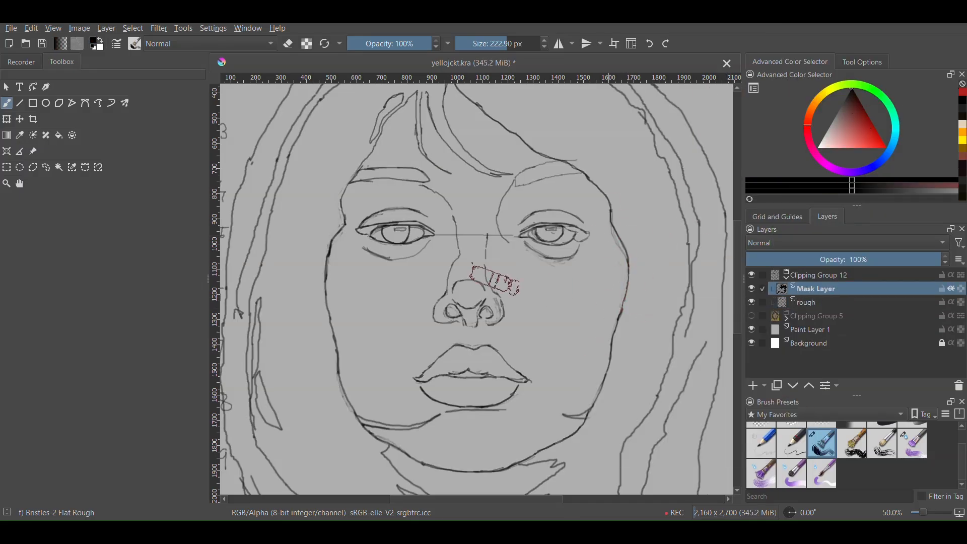
{"action": "scroll", "coordinate": [545, 224], "scroll_direction": "up", "scroll_amount": 5}
{"action": "scroll", "coordinate": [421, 259], "scroll_direction": "up", "scroll_amount": 2}
{"action": "mouse_move", "coordinate": [622, 201]}
{"action": "left_mouse_down"}
{"action": "mouse_move", "coordinate": [471, 259]}
{"action": "mouse_move", "coordinate": [395, 305]}
{"action": "left_mouse_up"}
{"action": "scroll", "coordinate": [536, 290], "scroll_direction": "down", "scroll_amount": 9}
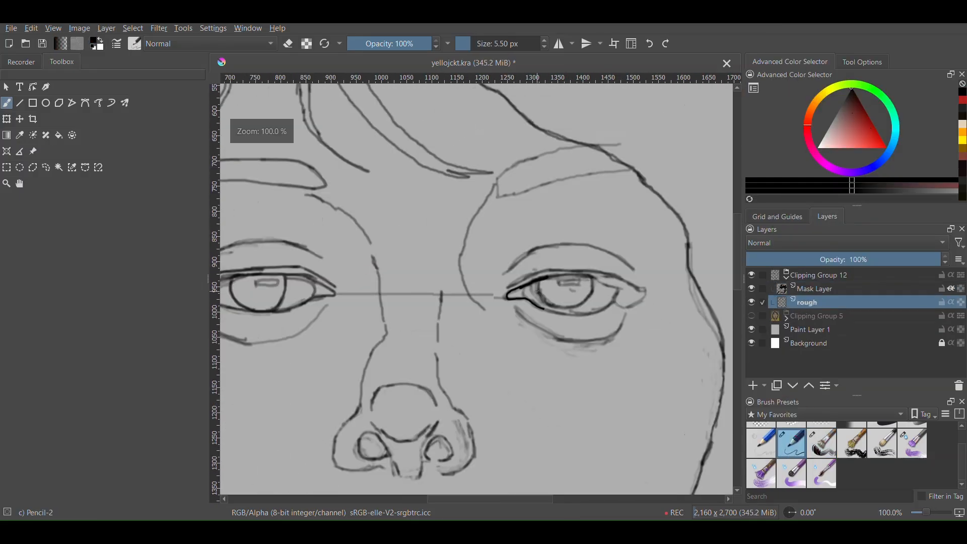
Move the rough layer out of Clipping Group 12, delete that group and show Clipping Group 5
{"action": "left_click", "coordinate": [809, 291]}
{"action": "left_click_drag", "start_coordinate": [810, 303], "coordinate": [823, 271]}
{"action": "right_click", "coordinate": [816, 294]}
{"action": "left_click", "coordinate": [832, 100]}
{"action": "scroll", "coordinate": [496, 268], "scroll_direction": "down", "scroll_amount": 1}
{"action": "left_click", "coordinate": [752, 289]}
{"action": "scroll", "coordinate": [587, 260], "scroll_direction": "up", "scroll_amount": 2}
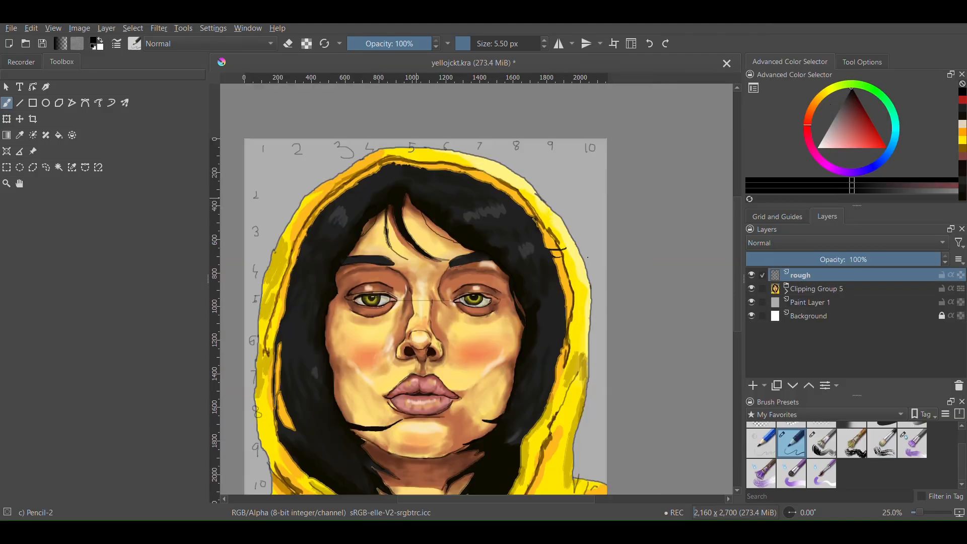
Erase the horizontal guideline and sketch lines around the nose bridge on the rough layer with Pencil-2 at 44.50 px
{"action": "scroll", "coordinate": [448, 296], "scroll_direction": "up", "scroll_amount": 4}
{"action": "key", "text": "e"}
{"action": "left_click_drag", "start_coordinate": [412, 305], "coordinate": [397, 323]}
{"action": "scroll", "coordinate": [397, 324], "scroll_direction": "up", "scroll_amount": 4}
{"action": "left_click_drag", "start_coordinate": [549, 272], "coordinate": [561, 232]}
{"action": "scroll", "coordinate": [396, 224], "scroll_direction": "down", "scroll_amount": 3}
{"action": "left_click_drag", "start_coordinate": [428, 202], "coordinate": [421, 108]}
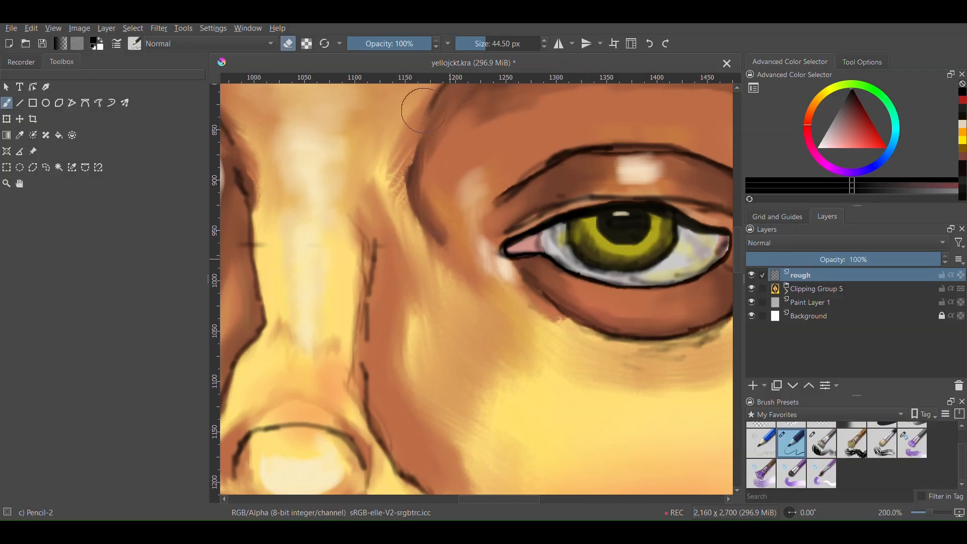
{"action": "scroll", "coordinate": [403, 212], "scroll_direction": "up", "scroll_amount": 2}
{"action": "left_click_drag", "start_coordinate": [462, 189], "coordinate": [456, 294]}
{"action": "scroll", "coordinate": [585, 202], "scroll_direction": "down", "scroll_amount": 1}
{"action": "scroll", "coordinate": [585, 321], "scroll_direction": "down", "scroll_amount": 4}
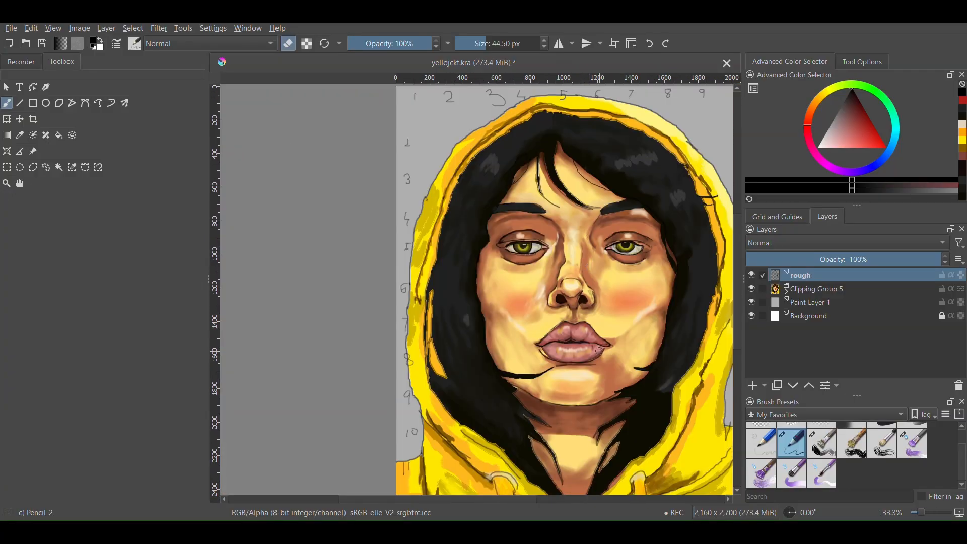
Erase stray sketch lines around the lips on the rough layer with the 44.50 px eraser
{"action": "scroll", "coordinate": [504, 399], "scroll_direction": "up", "scroll_amount": 3}
{"action": "scroll", "coordinate": [509, 385], "scroll_direction": "down", "scroll_amount": 2}
{"action": "scroll", "coordinate": [626, 369], "scroll_direction": "up", "scroll_amount": 3}
{"action": "left_click_drag", "start_coordinate": [514, 336], "coordinate": [592, 310]}
{"action": "scroll", "coordinate": [592, 310], "scroll_direction": "down", "scroll_amount": 3}
{"action": "scroll", "coordinate": [650, 247], "scroll_direction": "up", "scroll_amount": 2}
{"action": "scroll", "coordinate": [695, 312], "scroll_direction": "down", "scroll_amount": 4}
{"action": "scroll", "coordinate": [607, 235], "scroll_direction": "up", "scroll_amount": 7}
{"action": "scroll", "coordinate": [652, 212], "scroll_direction": "down", "scroll_amount": 9}
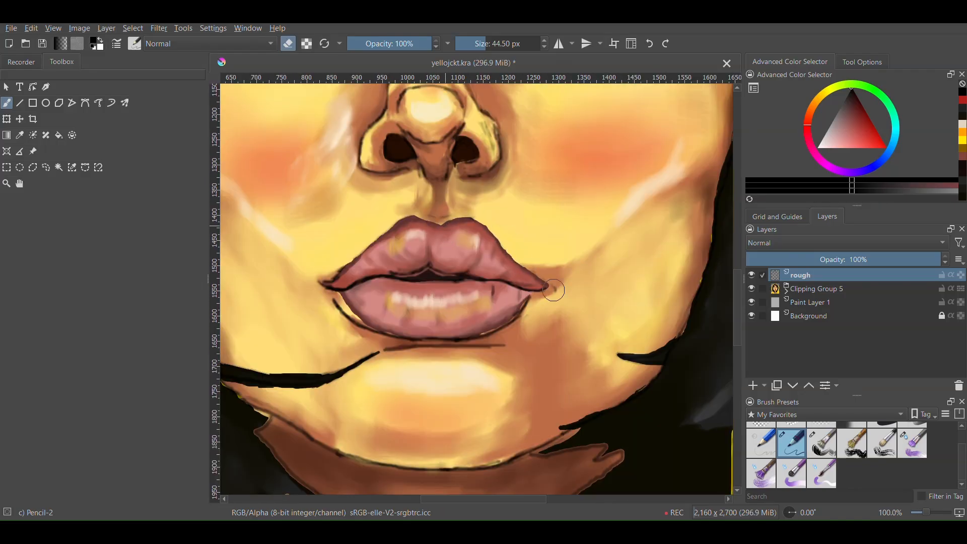
Expand the nested face group, select its light overlay layer and choose white as the brush colour
{"action": "left_click", "coordinate": [786, 291]}
{"action": "scroll", "coordinate": [838, 342], "scroll_direction": "down", "scroll_amount": 3}
{"action": "left_click", "coordinate": [831, 306]}
{"action": "scroll", "coordinate": [826, 308], "scroll_direction": "down", "scroll_amount": 1}
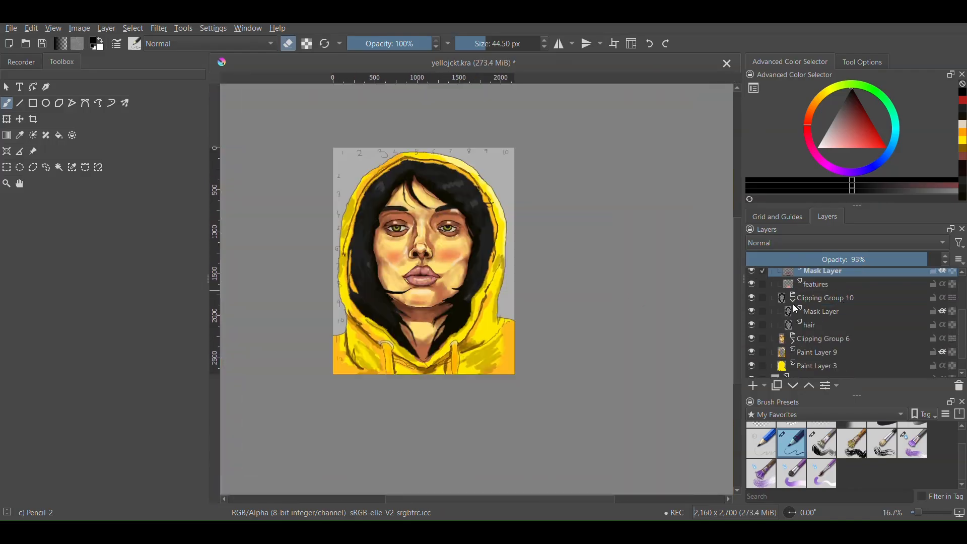
{"action": "left_click", "coordinate": [793, 301]}
{"action": "left_click", "coordinate": [793, 319]}
{"action": "left_click", "coordinate": [843, 346]}
{"action": "scroll", "coordinate": [845, 349], "scroll_direction": "down", "scroll_amount": 2}
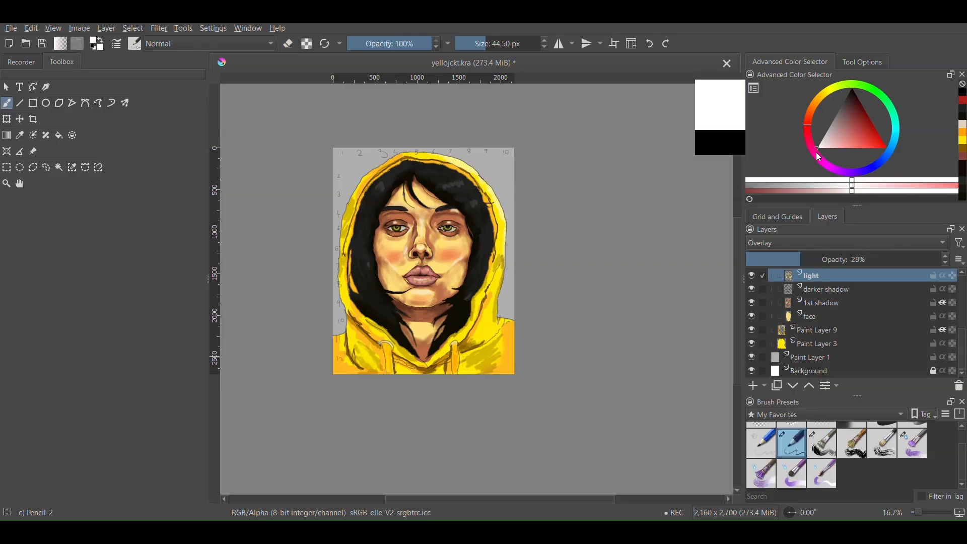
Brush white highlights along the edges of the upper lip with Pencil-2 at 43% opacity and 13.25 px
{"action": "scroll", "coordinate": [419, 277], "scroll_direction": "up", "scroll_amount": 6}
{"action": "scroll", "coordinate": [292, 263], "scroll_direction": "up", "scroll_amount": 3}
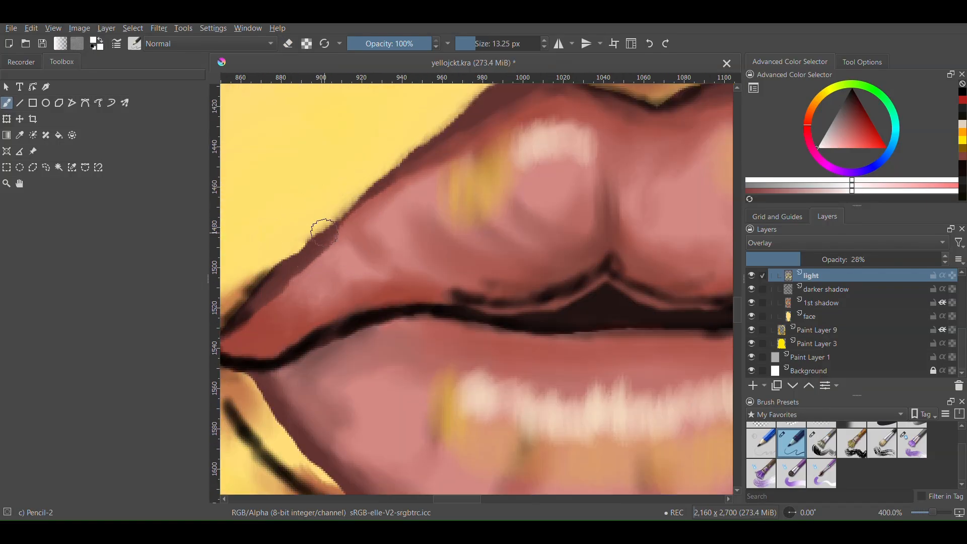
{"action": "scroll", "coordinate": [374, 284], "scroll_direction": "down", "scroll_amount": 3}
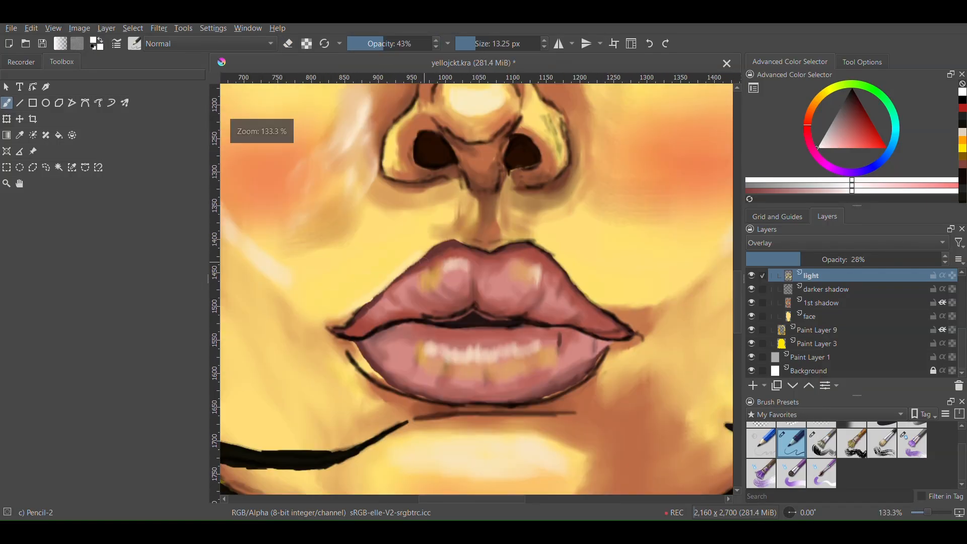
{"action": "scroll", "coordinate": [448, 228], "scroll_direction": "up", "scroll_amount": 5}
{"action": "left_click_drag", "start_coordinate": [454, 199], "coordinate": [674, 279]}
{"action": "scroll", "coordinate": [549, 392], "scroll_direction": "down", "scroll_amount": 5}
{"action": "scroll", "coordinate": [648, 386], "scroll_direction": "up", "scroll_amount": 5}
{"action": "scroll", "coordinate": [624, 405], "scroll_direction": "down", "scroll_amount": 1}
{"action": "left_click_drag", "start_coordinate": [624, 404], "coordinate": [553, 305]}
{"action": "scroll", "coordinate": [624, 405], "scroll_direction": "down", "scroll_amount": 4}
{"action": "scroll", "coordinate": [549, 352], "scroll_direction": "up", "scroll_amount": 4}
Brighten the skin beside the upper lip's right edge with white at 54% opacity and 23.75 px
{"action": "left_click", "coordinate": [479, 43]}
{"action": "left_click", "coordinate": [393, 44]}
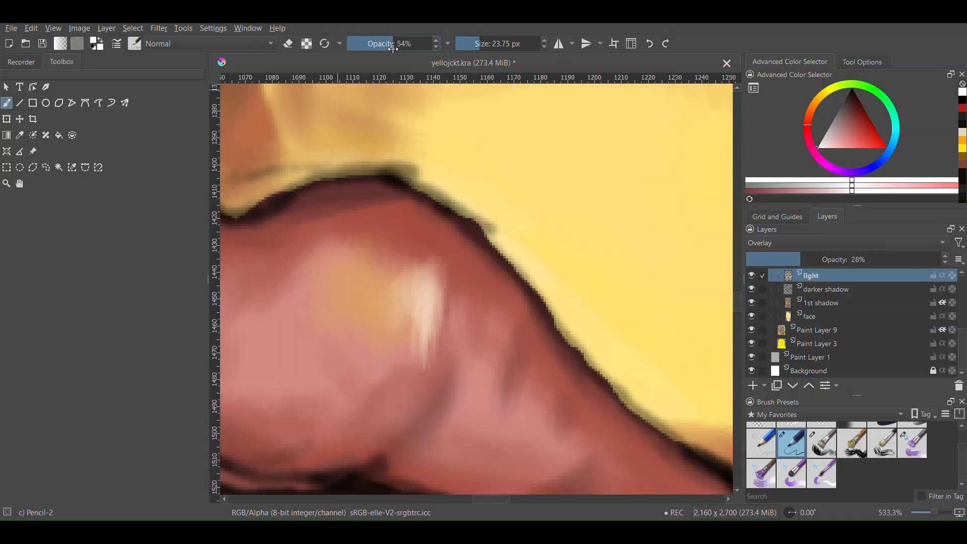
{"action": "left_click_drag", "start_coordinate": [597, 364], "coordinate": [440, 259]}
{"action": "scroll", "coordinate": [441, 259], "scroll_direction": "down", "scroll_amount": 1}
{"action": "scroll", "coordinate": [334, 309], "scroll_direction": "down", "scroll_amount": 2}
{"action": "scroll", "coordinate": [596, 290], "scroll_direction": "down", "scroll_amount": 8}
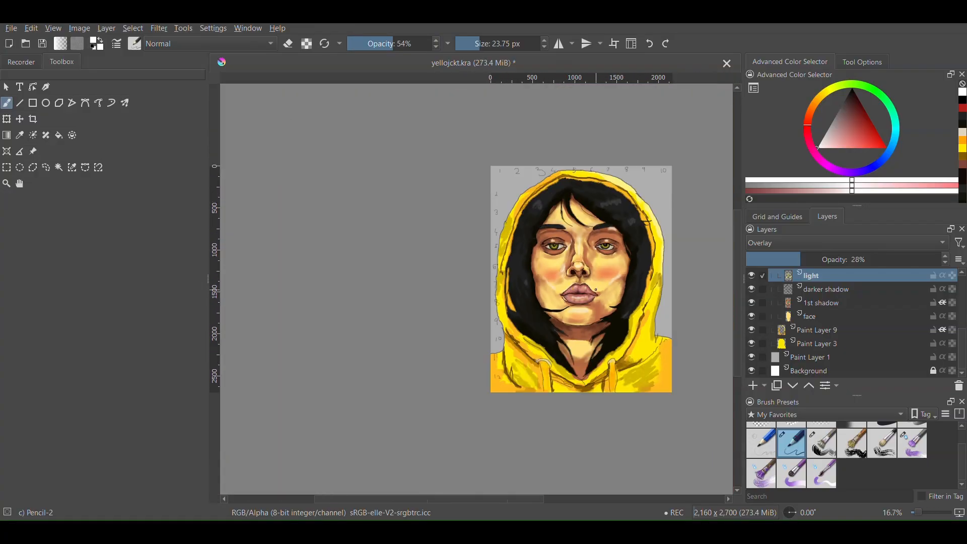
Brush broad white light across the face on Paint Layer 11 with Wet Bristles at 748.78 px
{"action": "scroll", "coordinate": [793, 353], "scroll_direction": "up", "scroll_amount": 3}
{"action": "left_click", "coordinate": [793, 360]}
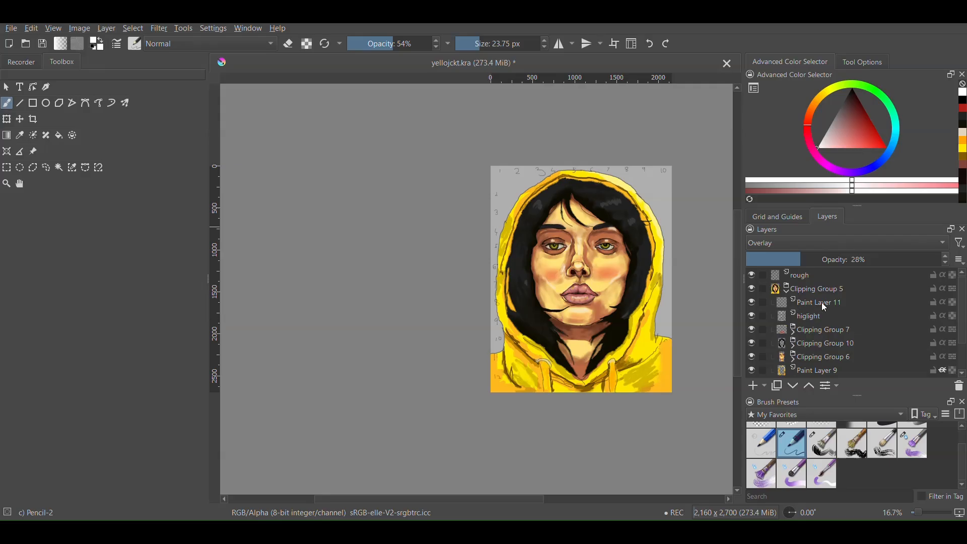
{"action": "left_click", "coordinate": [801, 303]}
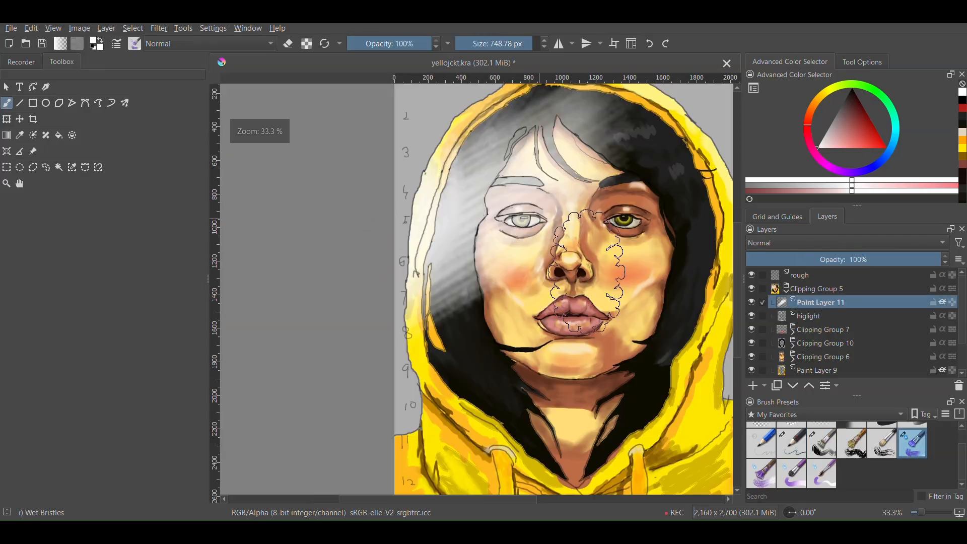
{"action": "left_click_drag", "start_coordinate": [519, 302], "coordinate": [521, 245]}
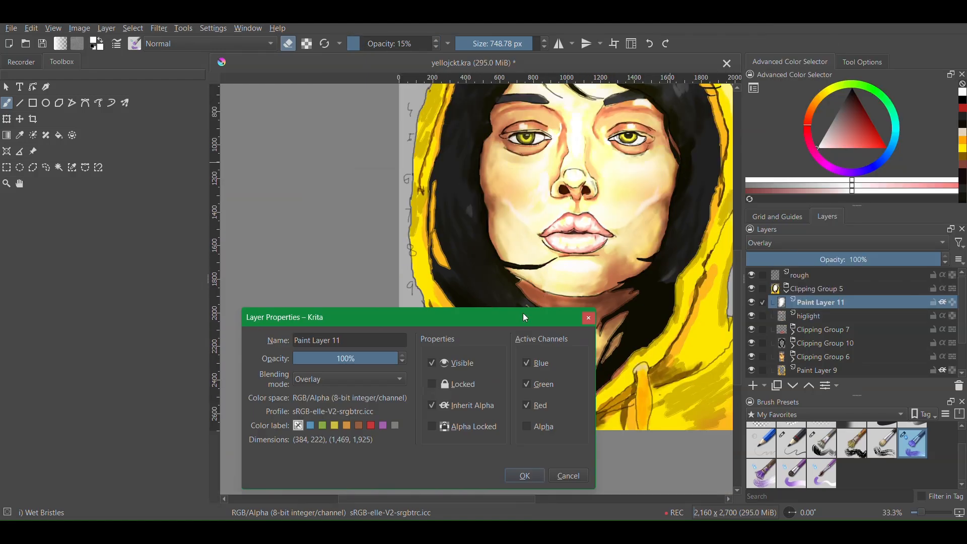
Set Paint Layer 11's opacity to 55% and try other blending modes for it
{"action": "left_click", "coordinate": [350, 358]}
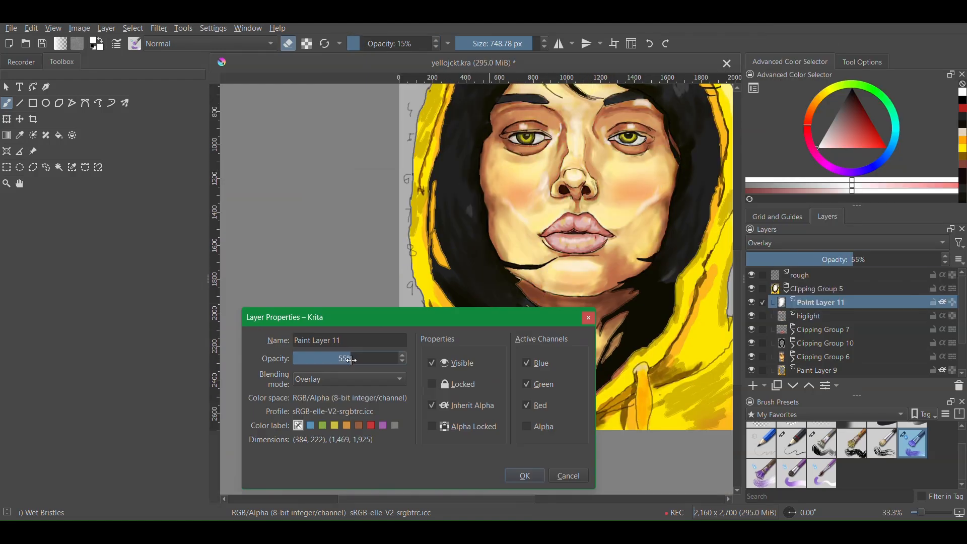
{"action": "left_click", "coordinate": [348, 379]}
{"action": "left_click", "coordinate": [345, 310]}
{"action": "left_click", "coordinate": [347, 379]}
{"action": "left_click", "coordinate": [348, 414]}
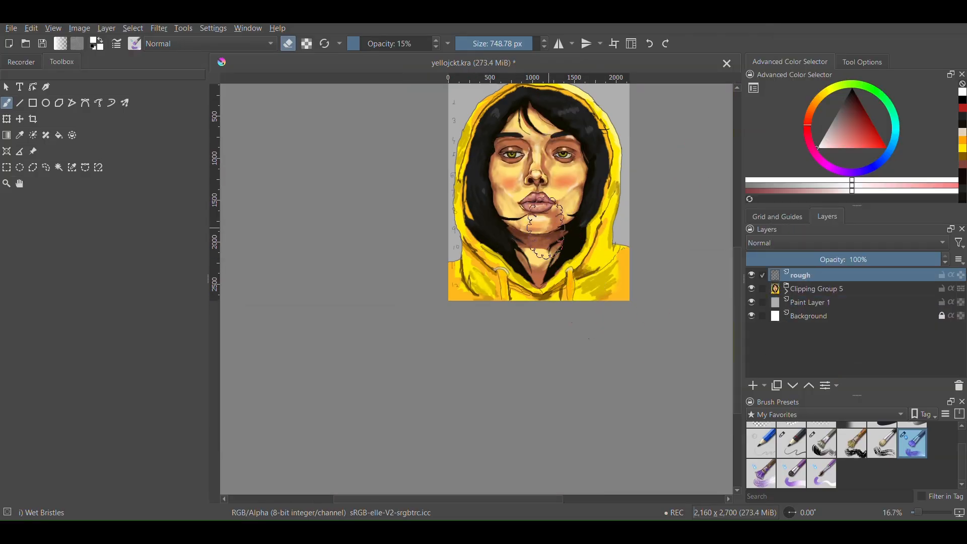
Hide Paint Layer 1 and erase the grid numbers along the canvas margins from the rough layer at 100% opacity and 251.36 px
{"action": "scroll", "coordinate": [406, 313], "scroll_direction": "up", "scroll_amount": 6}
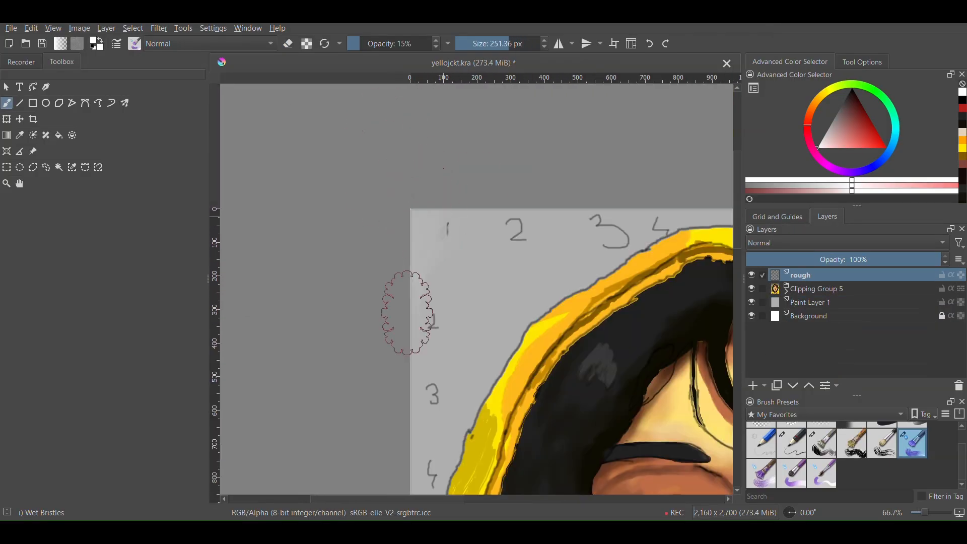
{"action": "left_click", "coordinate": [751, 302]}
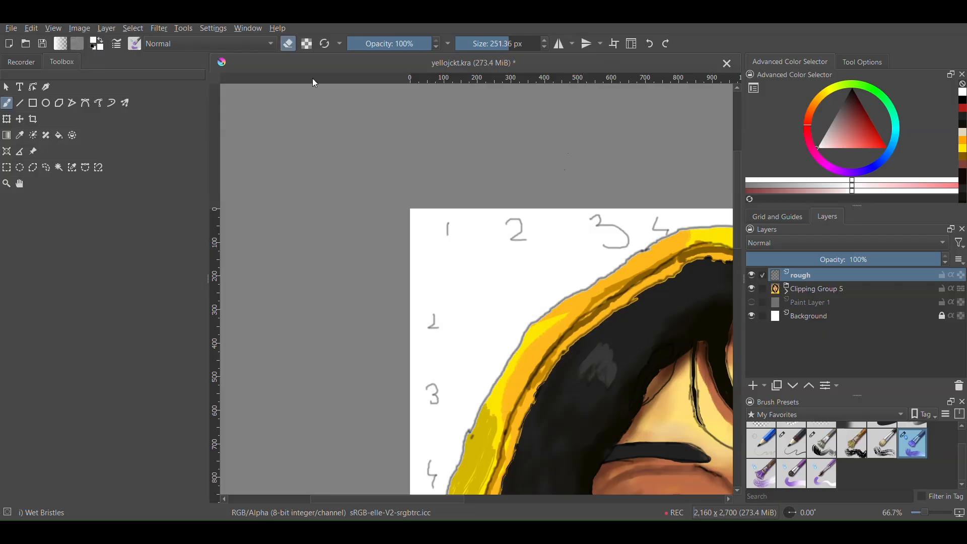
{"action": "scroll", "coordinate": [441, 167], "scroll_direction": "down", "scroll_amount": 3}
{"action": "scroll", "coordinate": [539, 168], "scroll_direction": "up", "scroll_amount": 3}
{"action": "scroll", "coordinate": [477, 166], "scroll_direction": "down", "scroll_amount": 4}
{"action": "scroll", "coordinate": [421, 302], "scroll_direction": "up", "scroll_amount": 3}
{"action": "left_click_drag", "start_coordinate": [422, 151], "coordinate": [429, 440]}
{"action": "scroll", "coordinate": [328, 327], "scroll_direction": "down", "scroll_amount": 3}
{"action": "scroll", "coordinate": [457, 176], "scroll_direction": "up", "scroll_amount": 2}
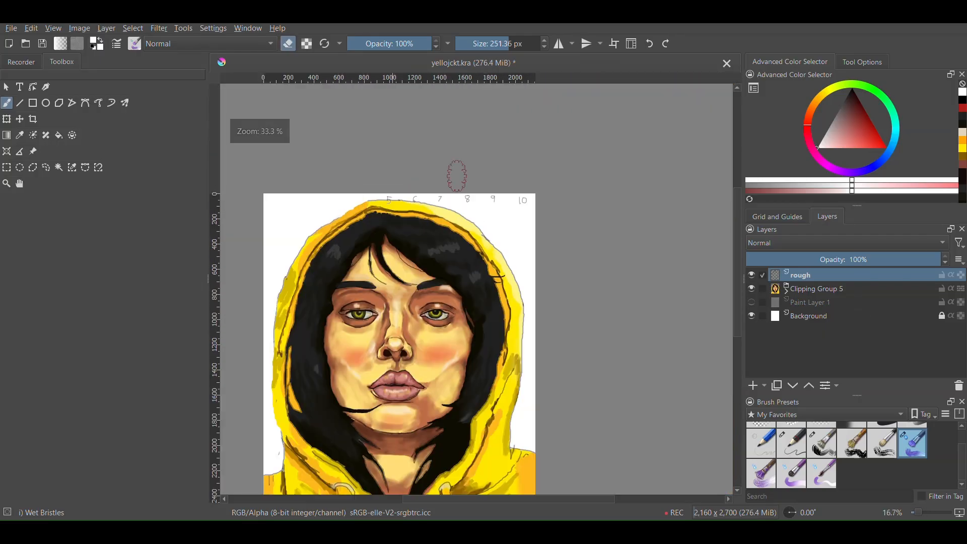
Erase the leftover sketch lines along the jaw and chin from the rough layer with the 83.36 px eraser
{"action": "scroll", "coordinate": [456, 176], "scroll_direction": "down", "scroll_amount": 3}
{"action": "scroll", "coordinate": [476, 305], "scroll_direction": "up", "scroll_amount": 6}
{"action": "scroll", "coordinate": [650, 355], "scroll_direction": "down", "scroll_amount": 5}
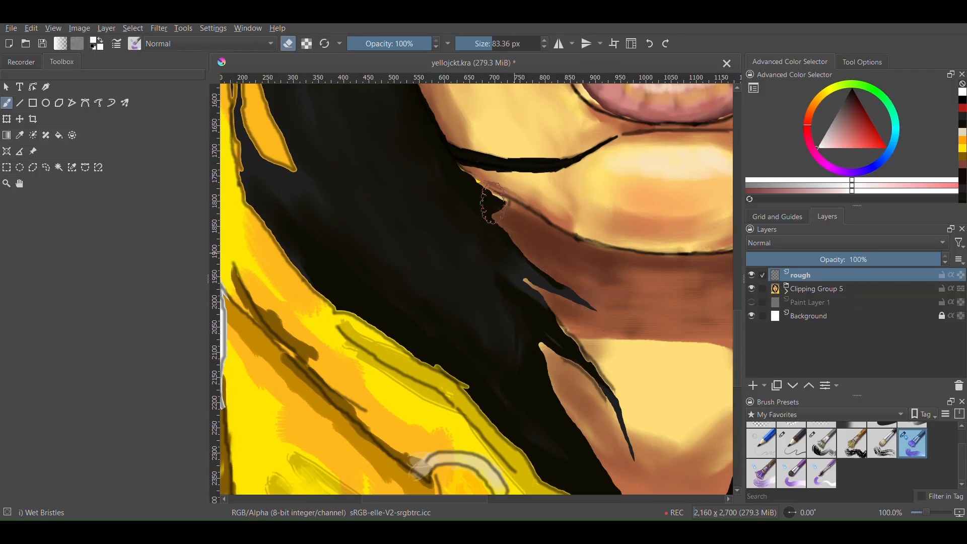
{"action": "scroll", "coordinate": [534, 420], "scroll_direction": "up", "scroll_amount": 4}
{"action": "scroll", "coordinate": [429, 308], "scroll_direction": "down", "scroll_amount": 4}
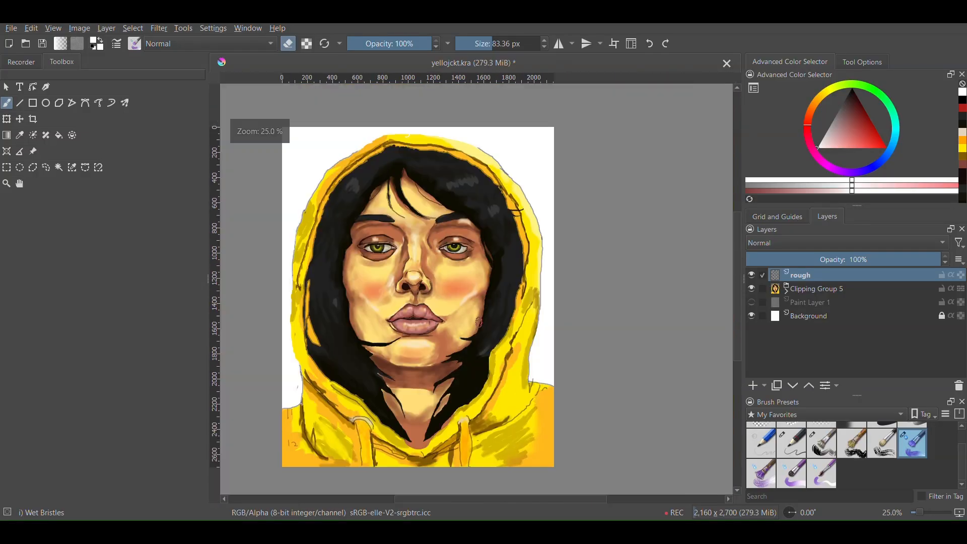
{"action": "scroll", "coordinate": [418, 191], "scroll_direction": "up", "scroll_amount": 5}
{"action": "scroll", "coordinate": [476, 139], "scroll_direction": "down", "scroll_amount": 4}
{"action": "scroll", "coordinate": [394, 339], "scroll_direction": "up", "scroll_amount": 4}
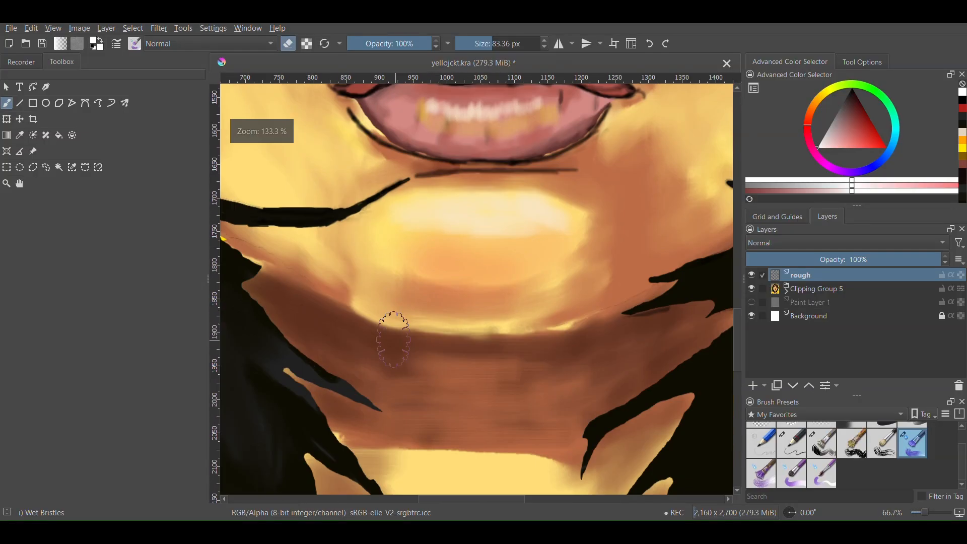
Brush a thin near-black shadow along the jawline and under the chin with Wet Bristles at 24% opacity and 7.61 px
{"action": "left_click", "coordinate": [846, 100]}
{"action": "scroll", "coordinate": [272, 264], "scroll_direction": "up", "scroll_amount": 2}
{"action": "left_click", "coordinate": [367, 44]}
{"action": "left_click", "coordinate": [472, 43]}
{"action": "scroll", "coordinate": [243, 263], "scroll_direction": "up", "scroll_amount": 3}
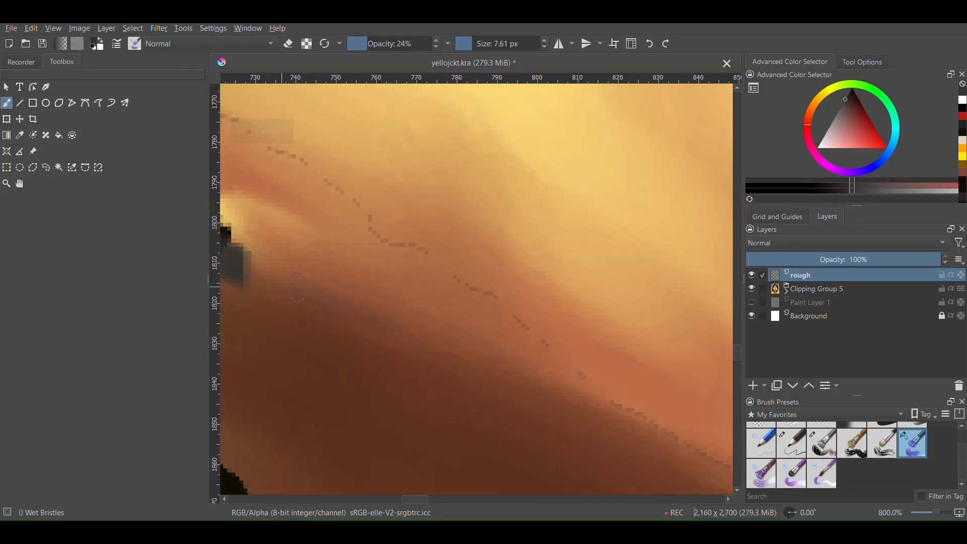
{"action": "left_click_drag", "start_coordinate": [348, 304], "coordinate": [599, 396]}
{"action": "scroll", "coordinate": [530, 310], "scroll_direction": "down", "scroll_amount": 2}
{"action": "scroll", "coordinate": [623, 340], "scroll_direction": "down", "scroll_amount": 3}
{"action": "scroll", "coordinate": [580, 287], "scroll_direction": "up", "scroll_amount": 4}
{"action": "left_click_drag", "start_coordinate": [429, 330], "coordinate": [721, 229]}
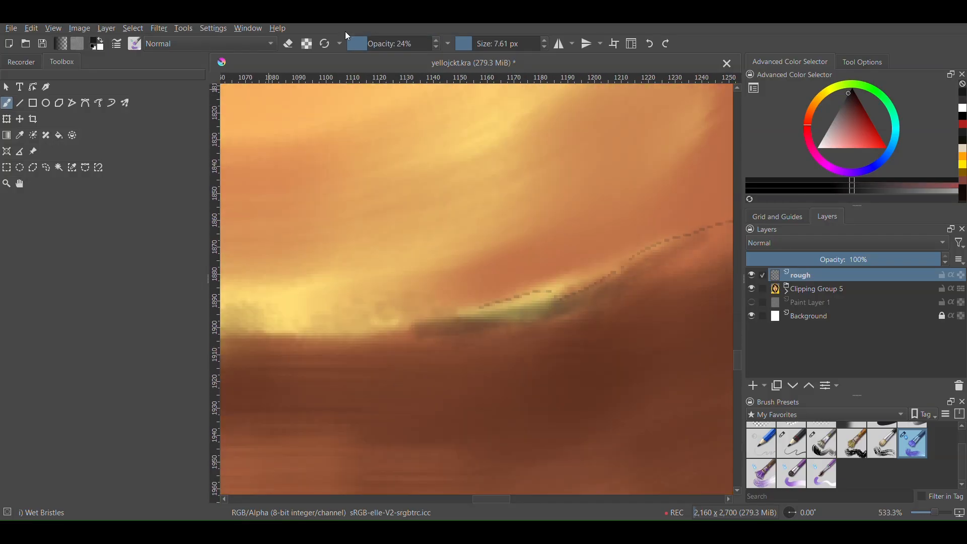
Strengthen the dark shading beneath the chin with the brush opacity at 49%
{"action": "left_click", "coordinate": [389, 43]}
{"action": "scroll", "coordinate": [421, 253], "scroll_direction": "down", "scroll_amount": 4}
{"action": "scroll", "coordinate": [421, 253], "scroll_direction": "up", "scroll_amount": 4}
{"action": "left_click_drag", "start_coordinate": [541, 286], "coordinate": [659, 308]}
{"action": "scroll", "coordinate": [660, 309], "scroll_direction": "down", "scroll_amount": 4}
{"action": "scroll", "coordinate": [508, 158], "scroll_direction": "up", "scroll_amount": 4}
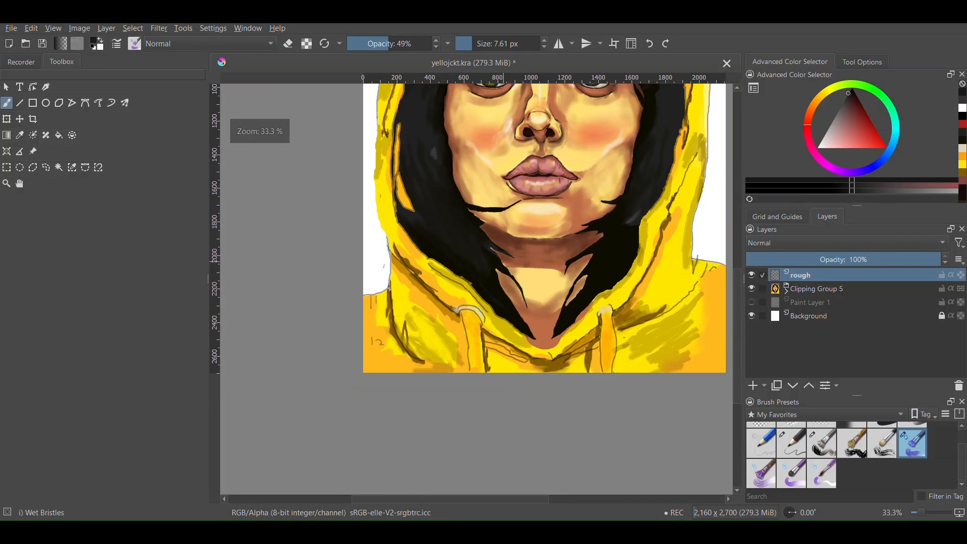
{"action": "scroll", "coordinate": [525, 182], "scroll_direction": "down", "scroll_amount": 8}
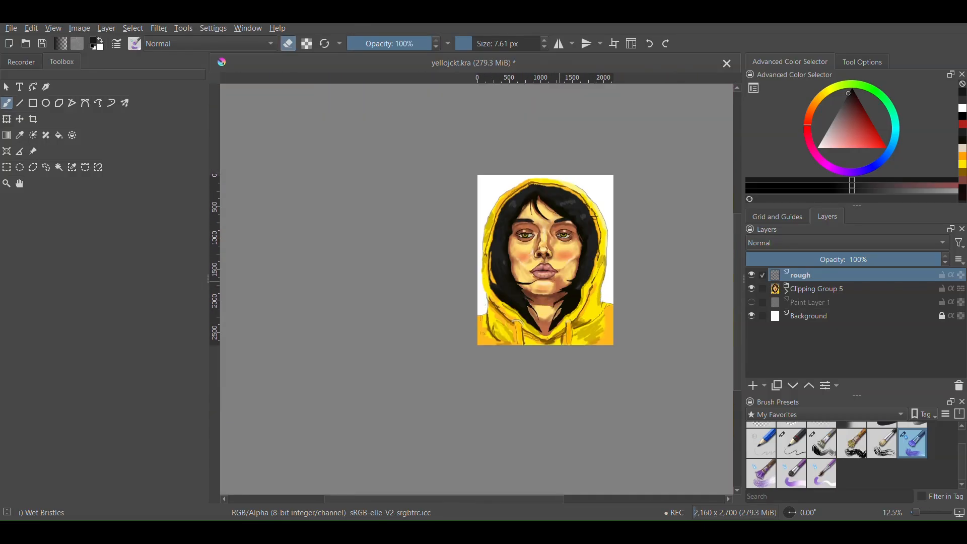
Show Paint Layer 1 and paint its background pale yellow with Wet Bristles at 100% opacity and 456.12 px
{"action": "left_click", "coordinate": [752, 302]}
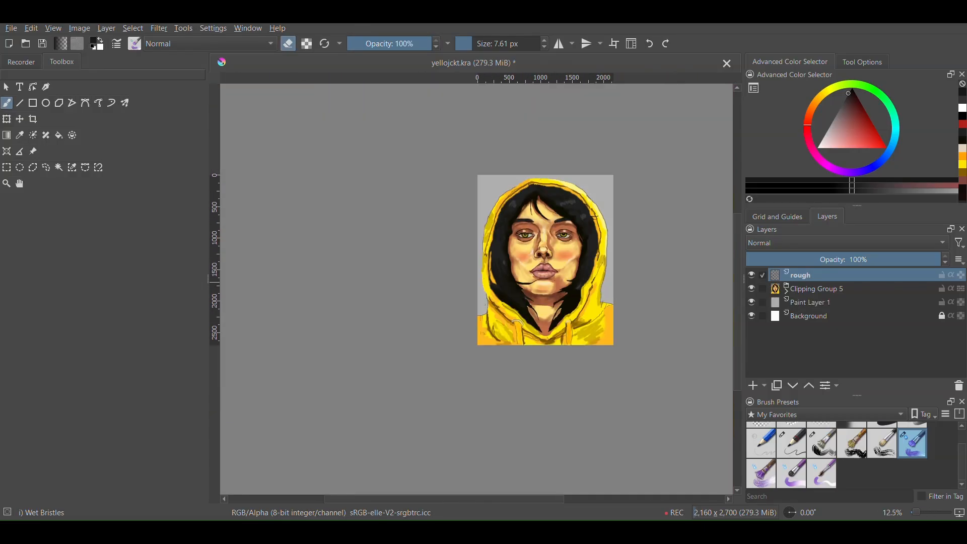
{"action": "left_click", "coordinate": [825, 93]}
{"action": "left_click", "coordinate": [854, 148]}
{"action": "scroll", "coordinate": [461, 213], "scroll_direction": "up", "scroll_amount": 2}
{"action": "left_click", "coordinate": [812, 302]}
{"action": "left_click", "coordinate": [288, 44]}
{"action": "left_click", "coordinate": [502, 44]}
{"action": "left_click_drag", "start_coordinate": [519, 132], "coordinate": [406, 395]}
{"action": "left_click_drag", "start_coordinate": [659, 373], "coordinate": [584, 135]}
{"action": "scroll", "coordinate": [591, 140], "scroll_direction": "down", "scroll_amount": 1}
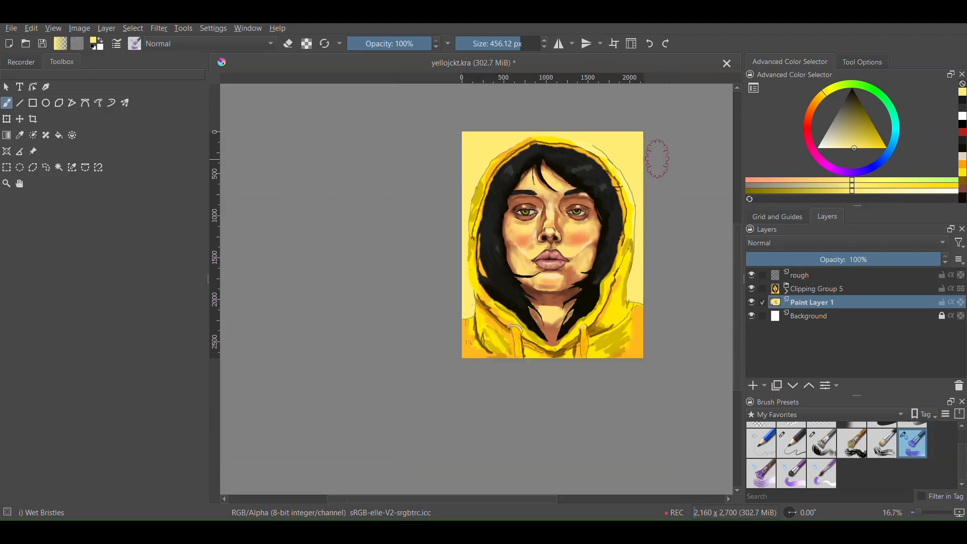
Brush broad dark grey strokes over the yellow background around the hood on Paint Layer 1
{"action": "left_click_drag", "start_coordinate": [850, 121], "coordinate": [847, 95]}
{"action": "left_click_drag", "start_coordinate": [524, 139], "coordinate": [469, 221]}
{"action": "mouse_move", "coordinate": [597, 146]}
{"action": "left_mouse_down"}
{"action": "mouse_move", "coordinate": [642, 194]}
{"action": "mouse_move", "coordinate": [645, 229]}
{"action": "left_mouse_up"}
{"action": "scroll", "coordinate": [655, 243], "scroll_direction": "down", "scroll_amount": 1}
{"action": "scroll", "coordinate": [581, 202], "scroll_direction": "up", "scroll_amount": 2}
Cover the remaining yellow gaps in the background with dark grey and make pale yellow the active colour
{"action": "left_click", "coordinate": [852, 148]}
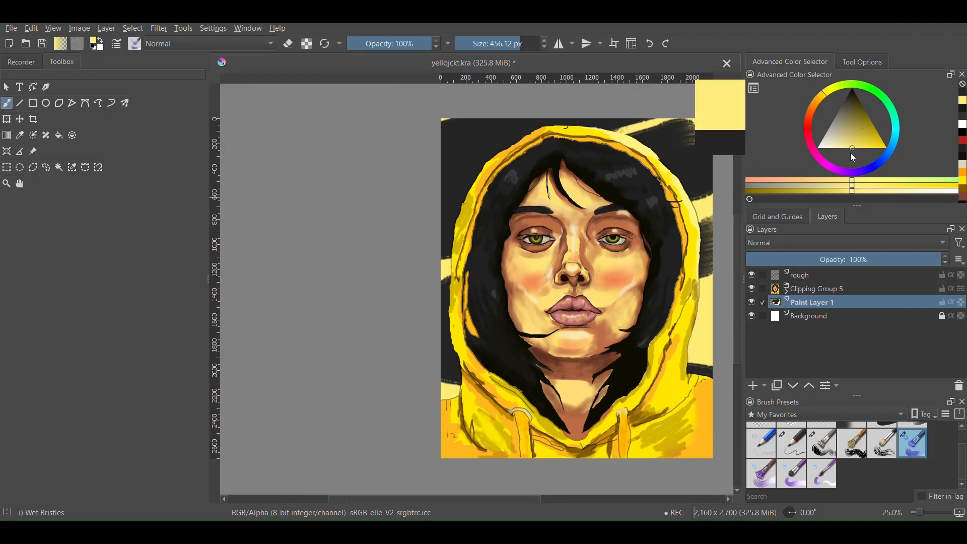
{"action": "scroll", "coordinate": [555, 176], "scroll_direction": "down", "scroll_amount": 1}
{"action": "left_click_drag", "start_coordinate": [539, 115], "coordinate": [580, 139]}
{"action": "left_click_drag", "start_coordinate": [421, 151], "coordinate": [408, 214]}
{"action": "mouse_move", "coordinate": [528, 112]}
{"action": "left_mouse_down"}
{"action": "mouse_move", "coordinate": [582, 138]}
{"action": "mouse_move", "coordinate": [581, 239]}
{"action": "left_mouse_up"}
{"action": "scroll", "coordinate": [609, 224], "scroll_direction": "down", "scroll_amount": 2}
{"action": "scroll", "coordinate": [605, 224], "scroll_direction": "up", "scroll_amount": 2}
{"action": "key", "text": "x"}
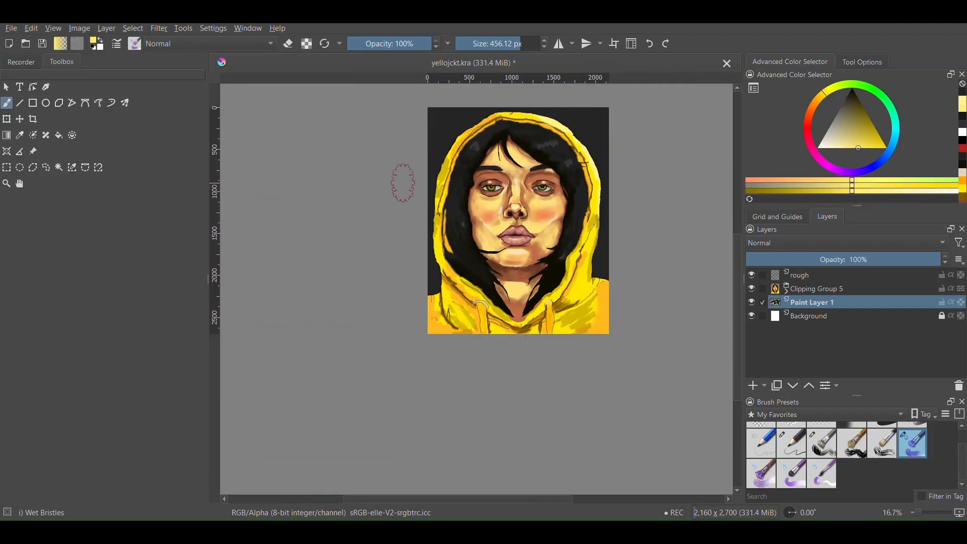
Select Clipping Group 5, the group holding the hooded portrait
{"action": "left_click", "coordinate": [816, 288]}
{"action": "scroll", "coordinate": [503, 227], "scroll_direction": "down", "scroll_amount": 1}
{"action": "scroll", "coordinate": [499, 227], "scroll_direction": "up", "scroll_amount": 3}
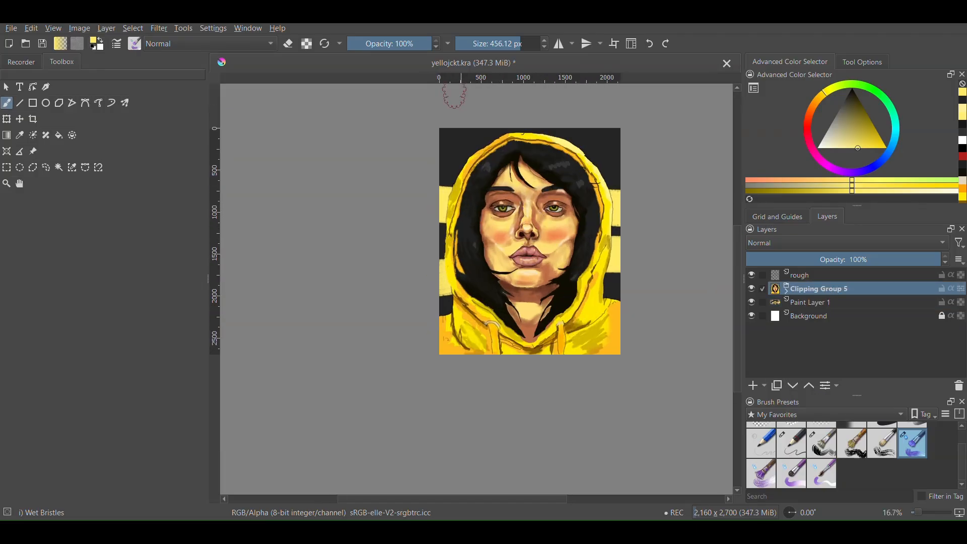